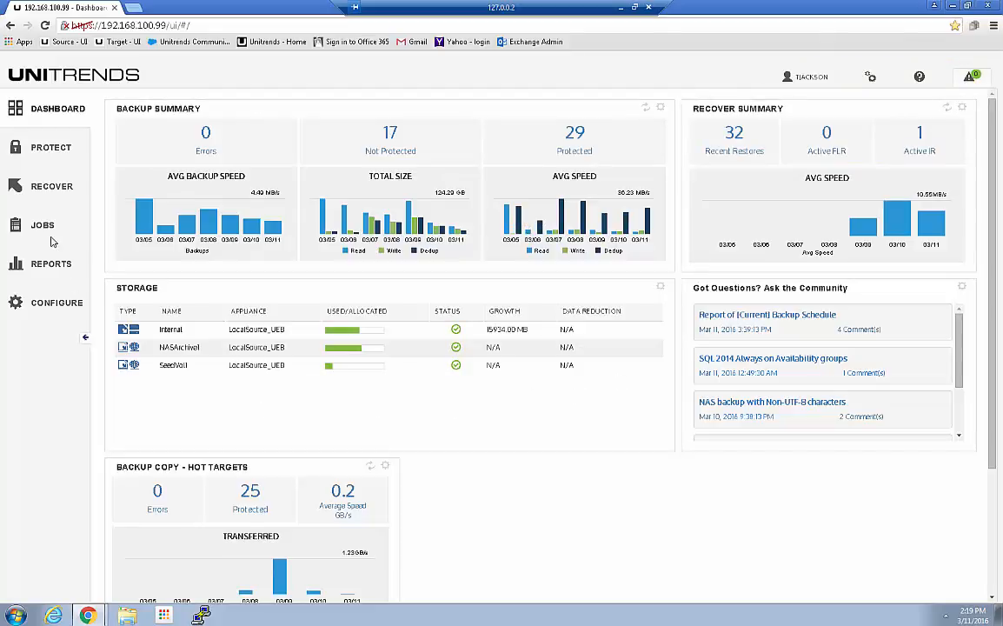
Step: Review the dashboard down to its active jobs, and show the list of active jobs in the Jobs area
scroll(443, 412, down, 3)
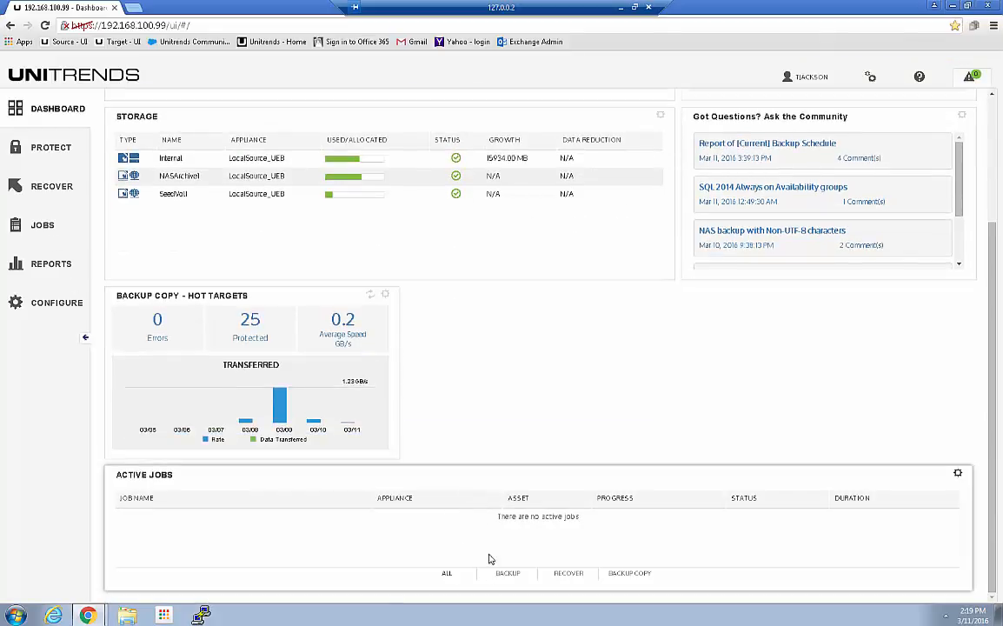
scroll(497, 419, up, 3)
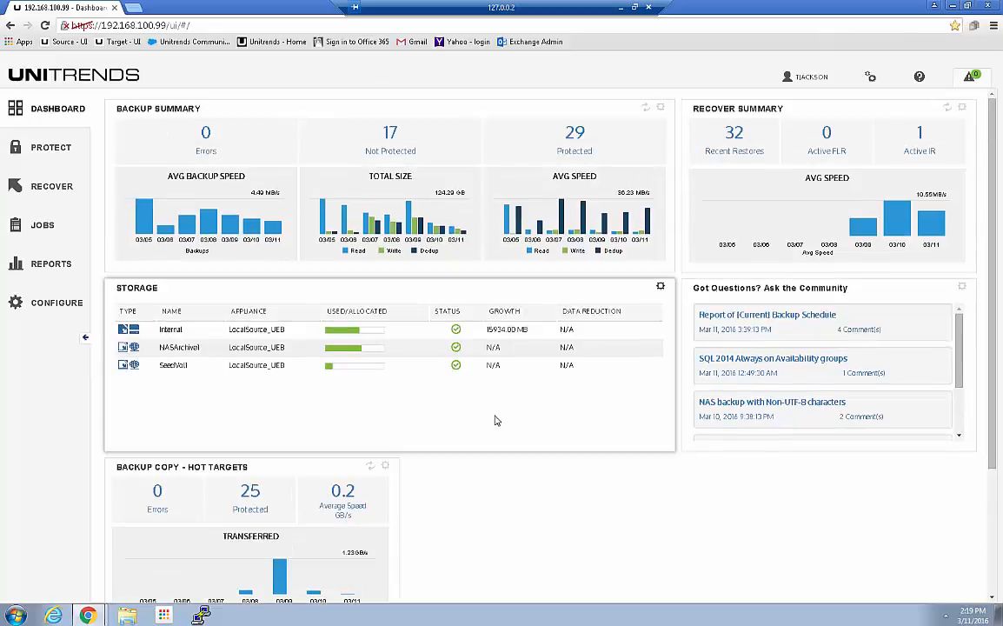
click(41, 227)
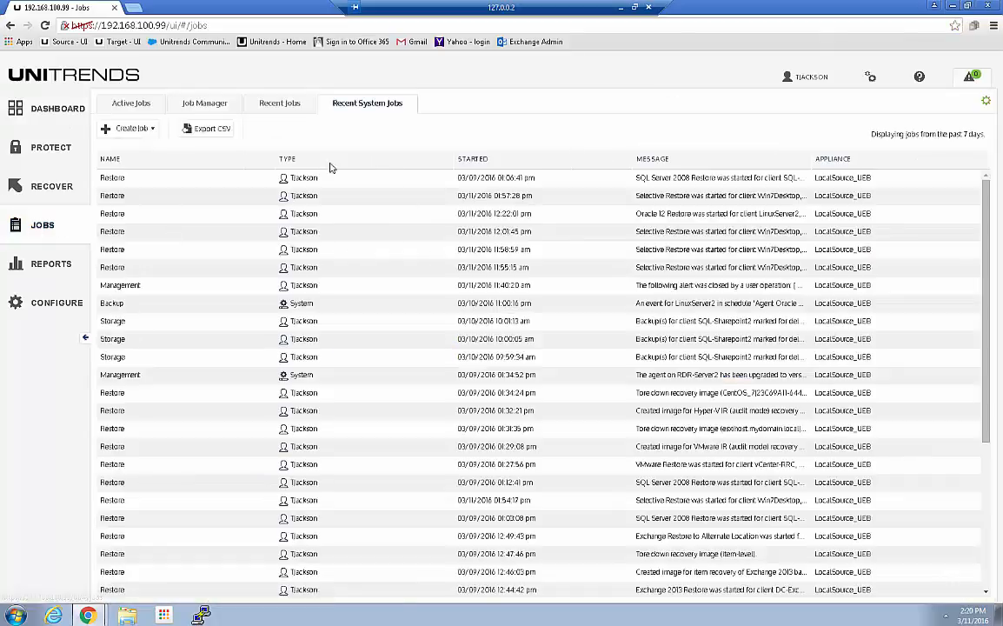
click(142, 104)
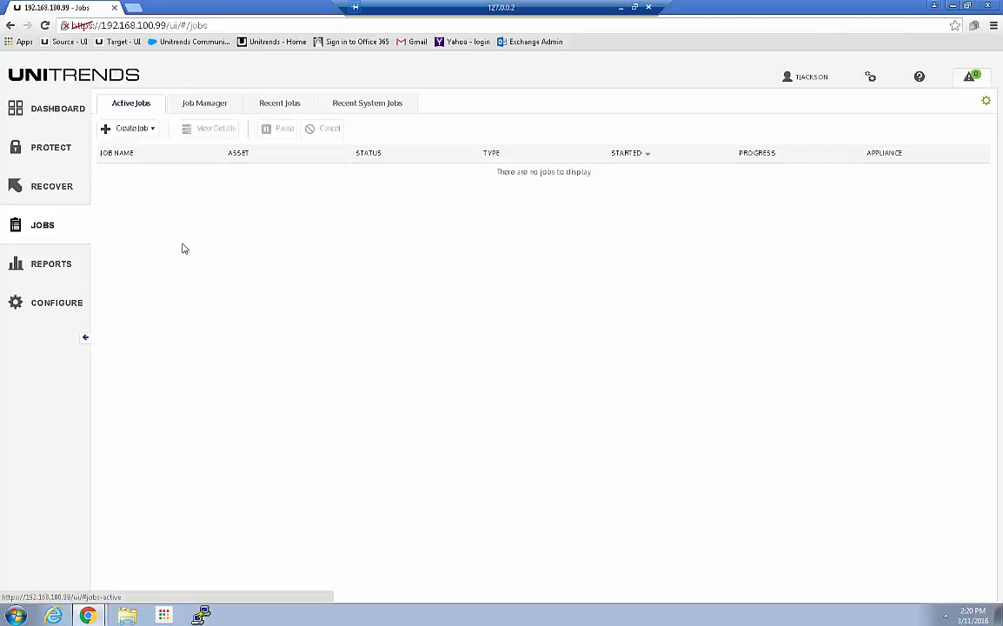
Step: Look through the recovery backup catalog and show the list of instant recovery images
click(51, 188)
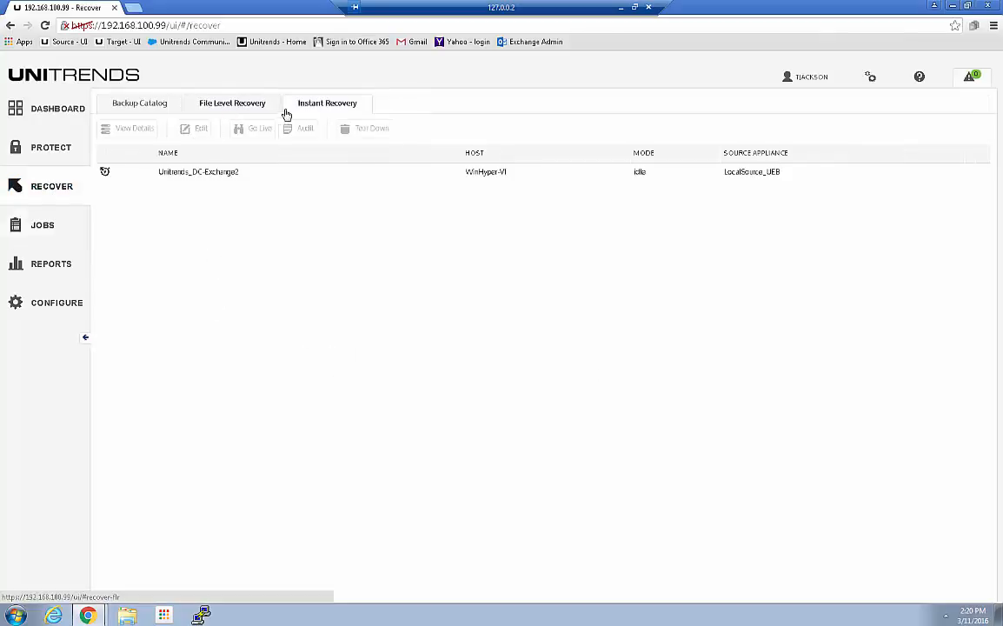
click(128, 107)
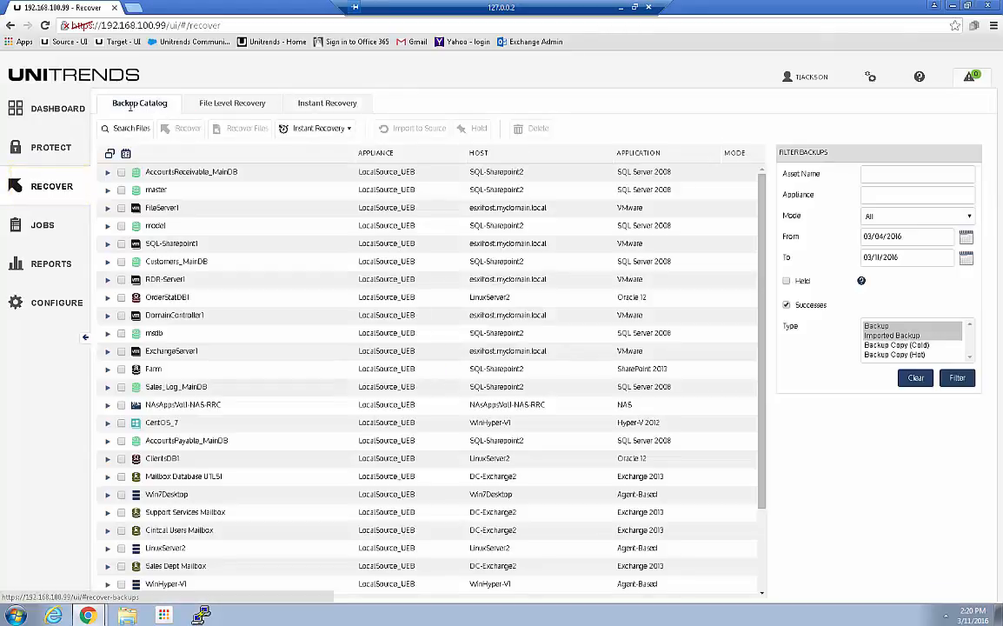
click(295, 103)
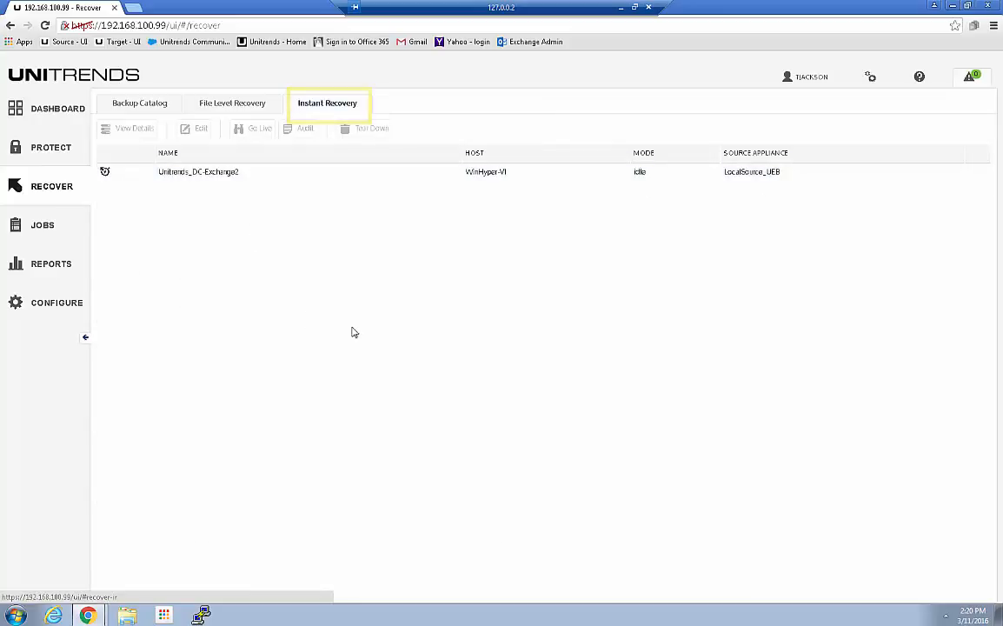
Step: Examine the pending backups, backup history and details of the Unitrends_DC-Exchange2 instant recovery image, and hide its details
click(210, 173)
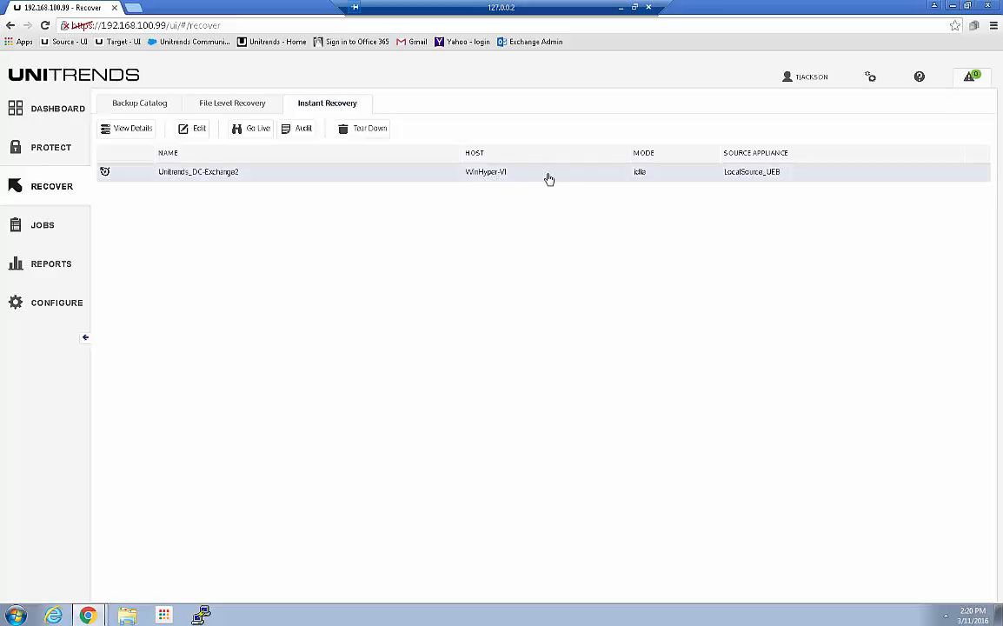
click(578, 172)
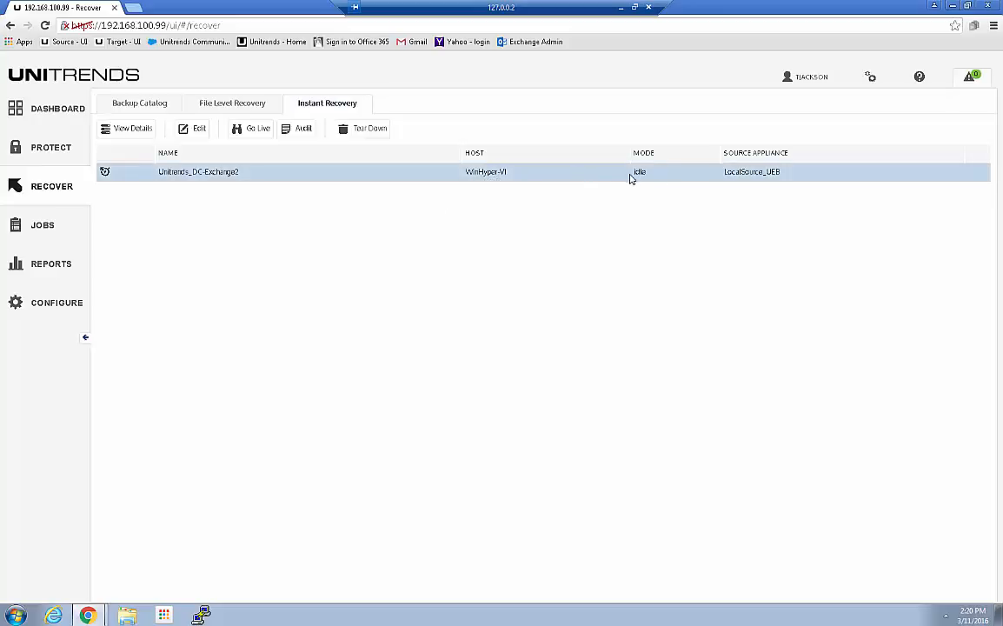
click(123, 129)
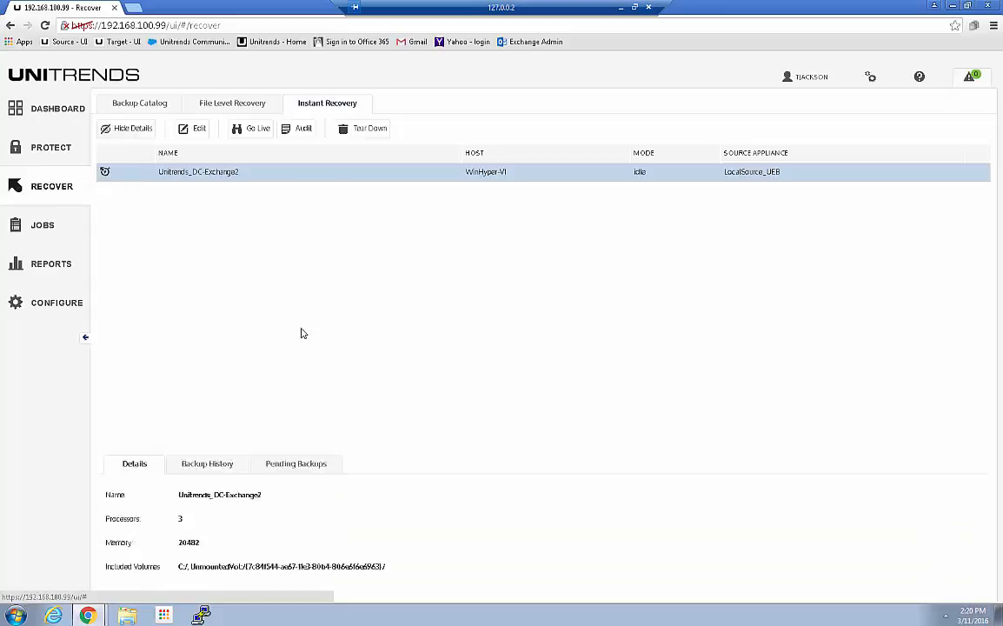
click(286, 403)
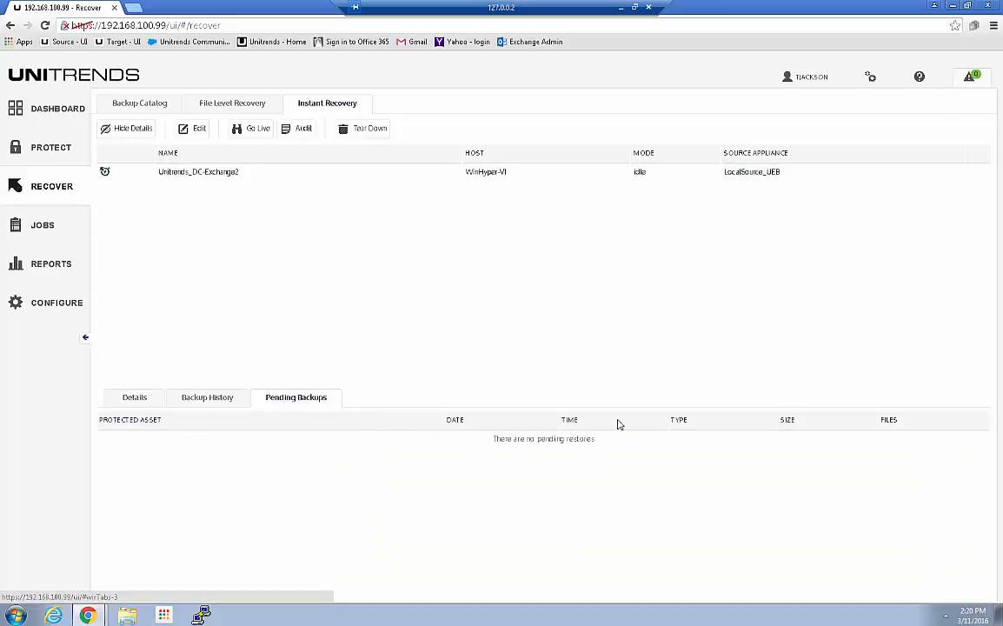
click(205, 403)
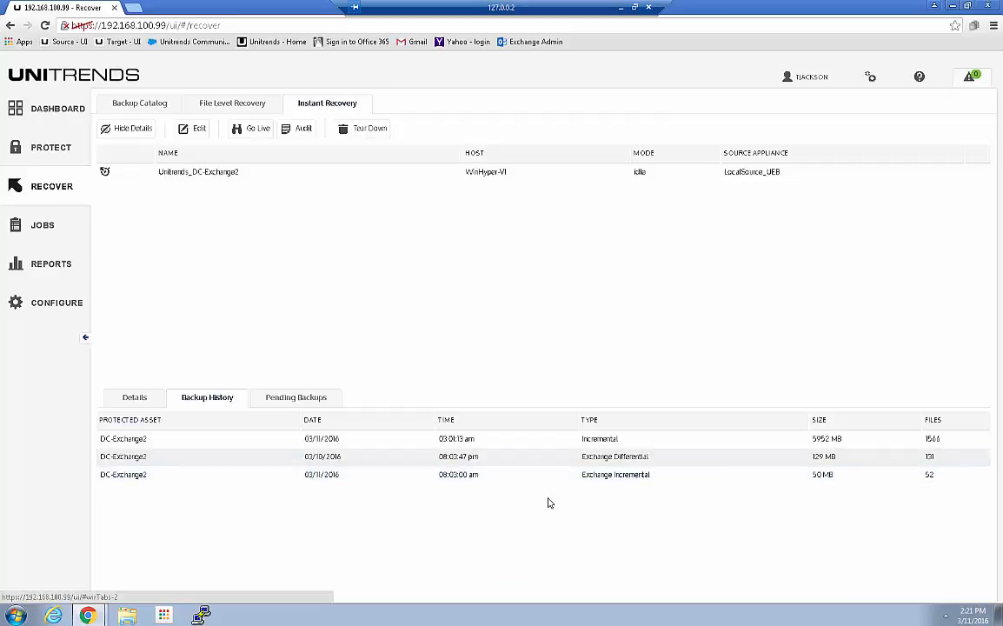
click(134, 401)
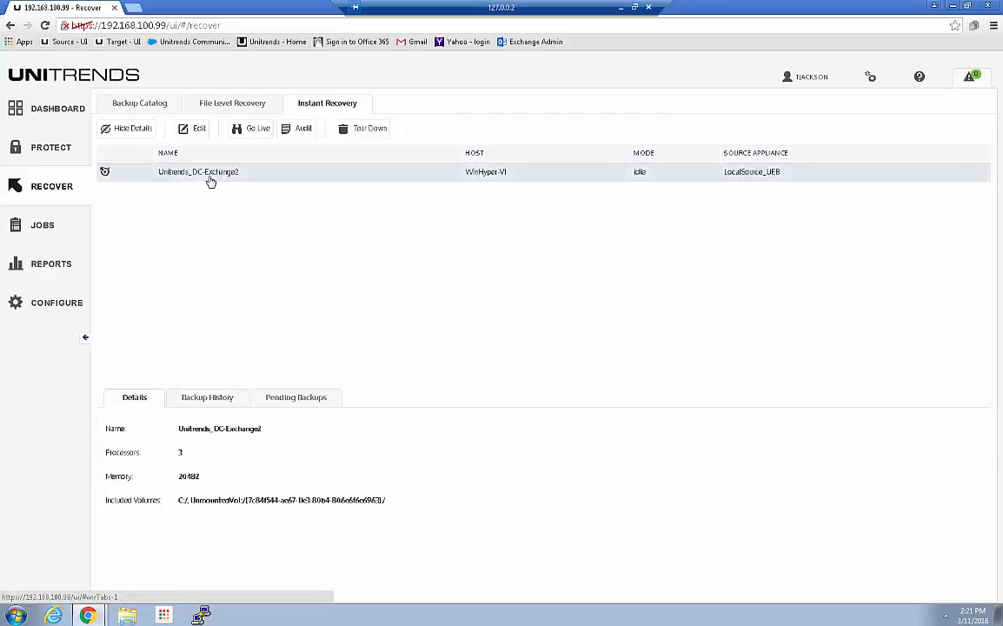
click(390, 180)
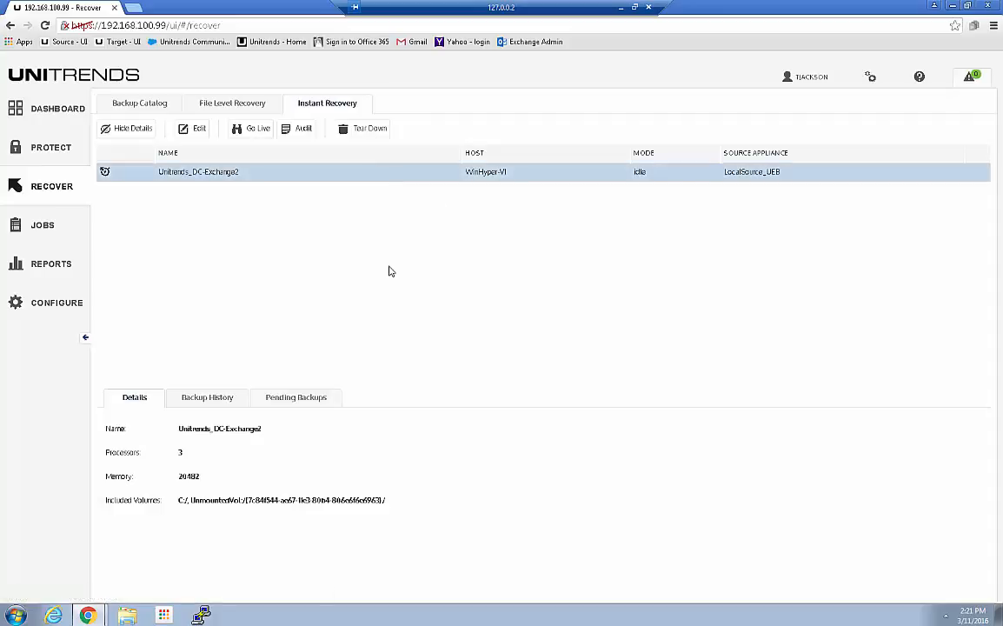
click(132, 129)
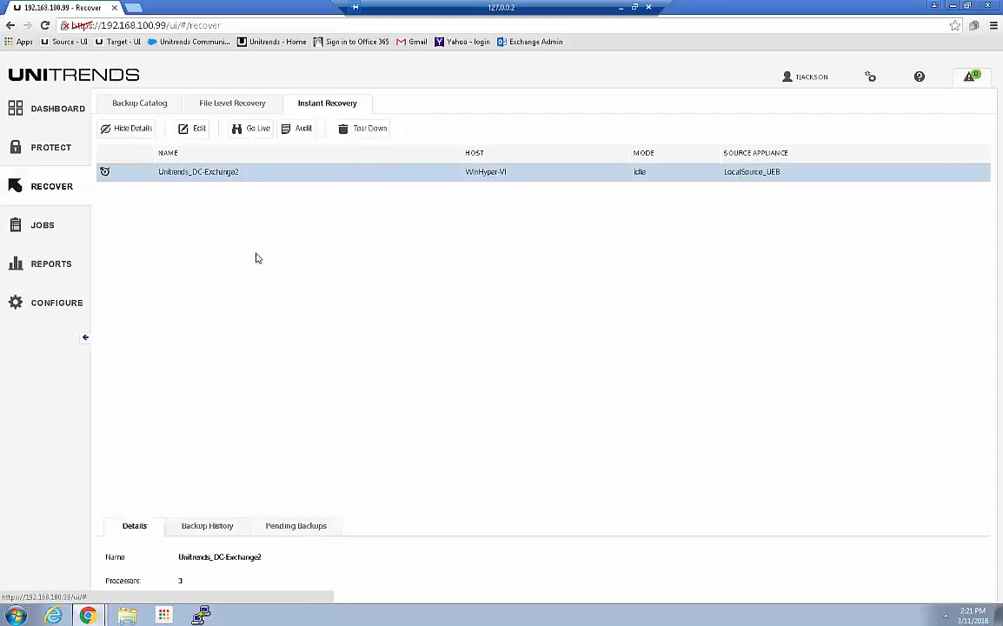
click(645, 178)
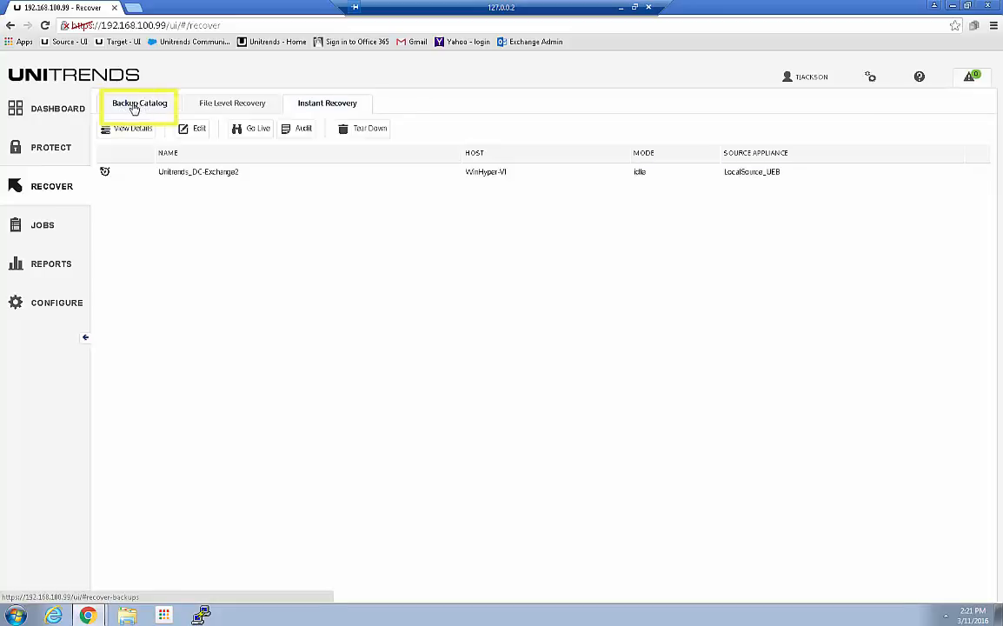
Step: Filter the backup catalog by the asset name "sql" and expand the backups of SQL-Sharepoint2
click(132, 105)
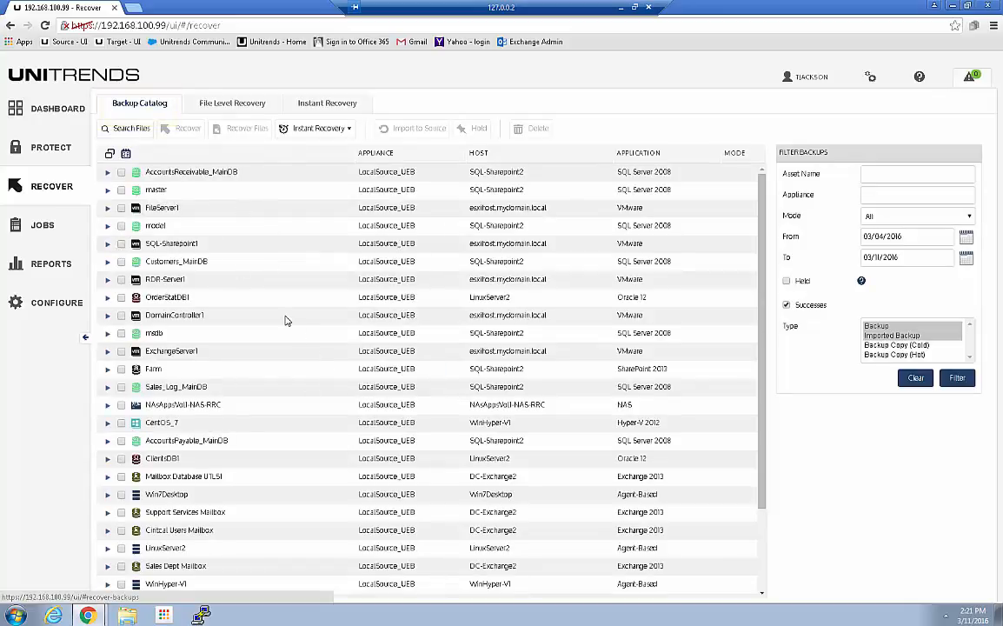
click(872, 174)
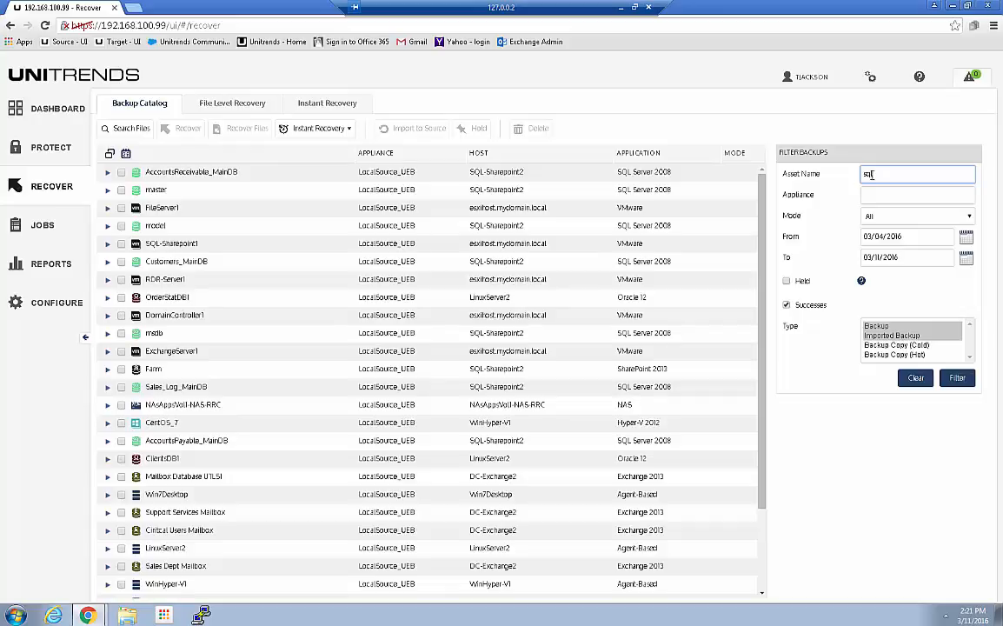
key(Return)
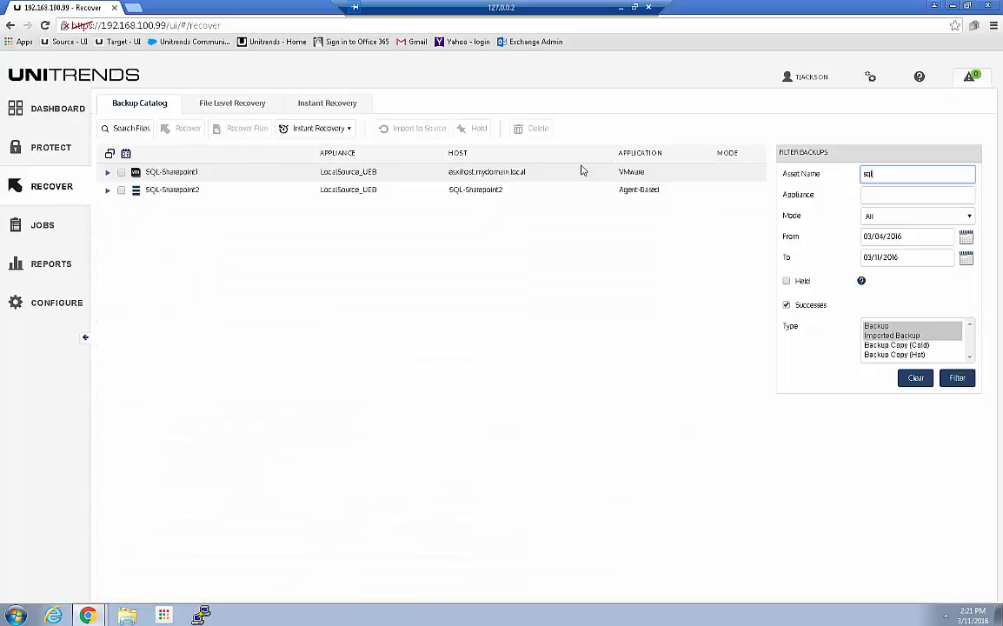
click(106, 190)
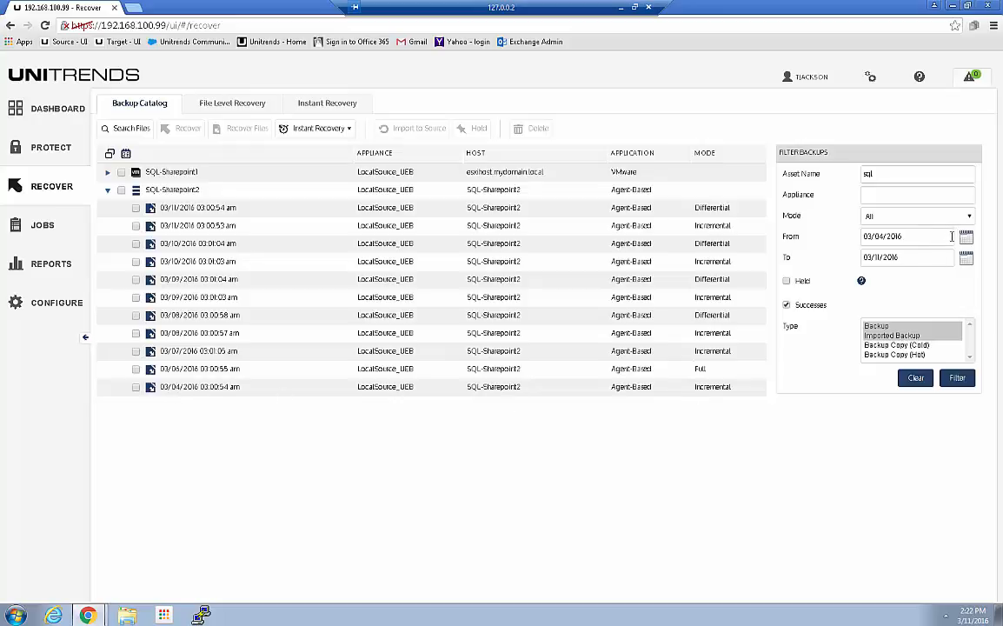
Step: Filter the catalog from 02/01/2016 with the successes-only restriction off, and expand SQL-Sharepoint2's backups
click(892, 240)
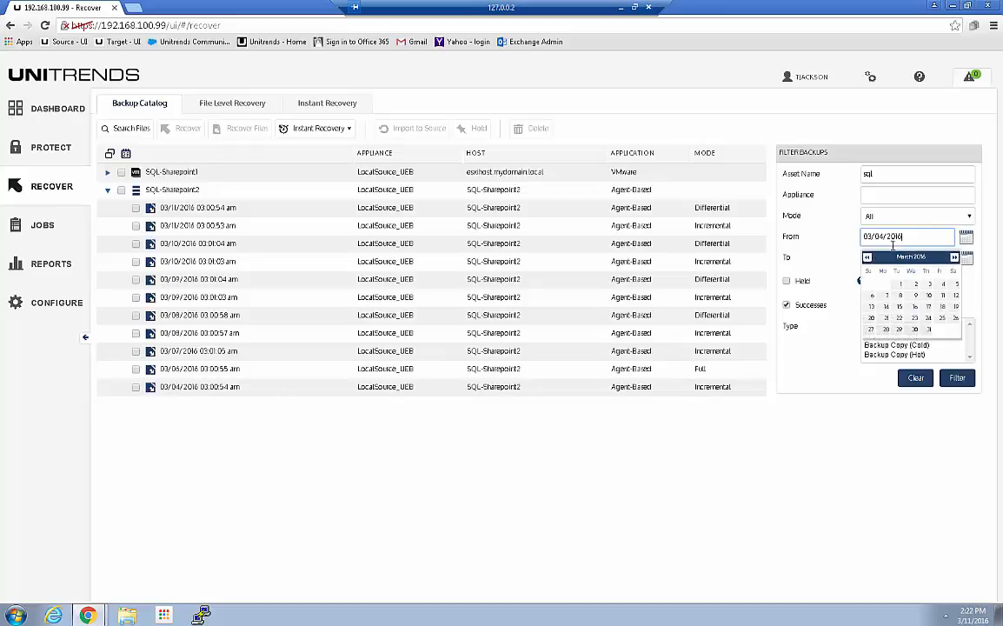
click(867, 257)
click(887, 285)
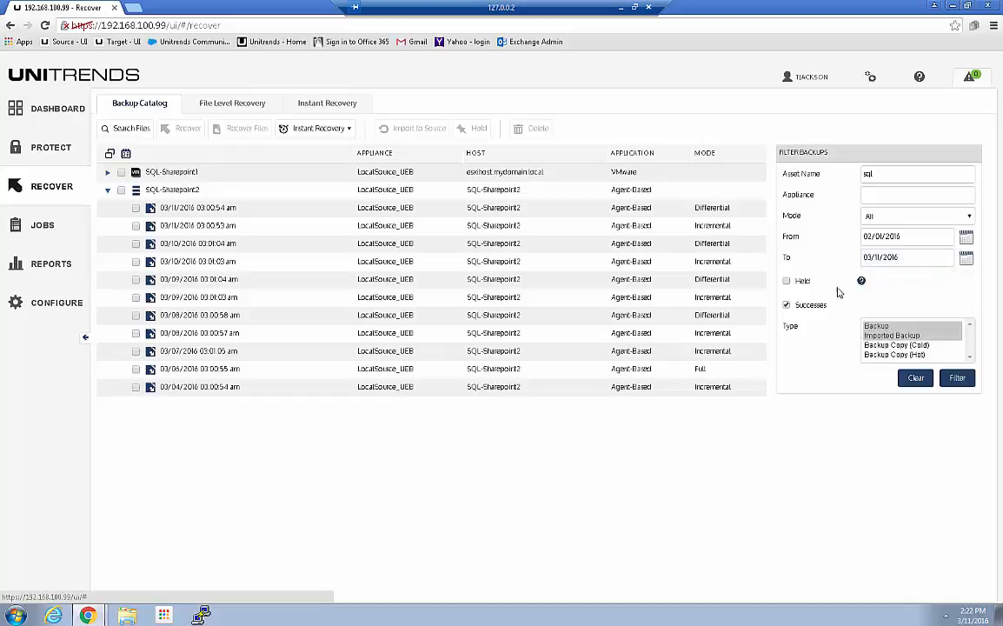
click(786, 305)
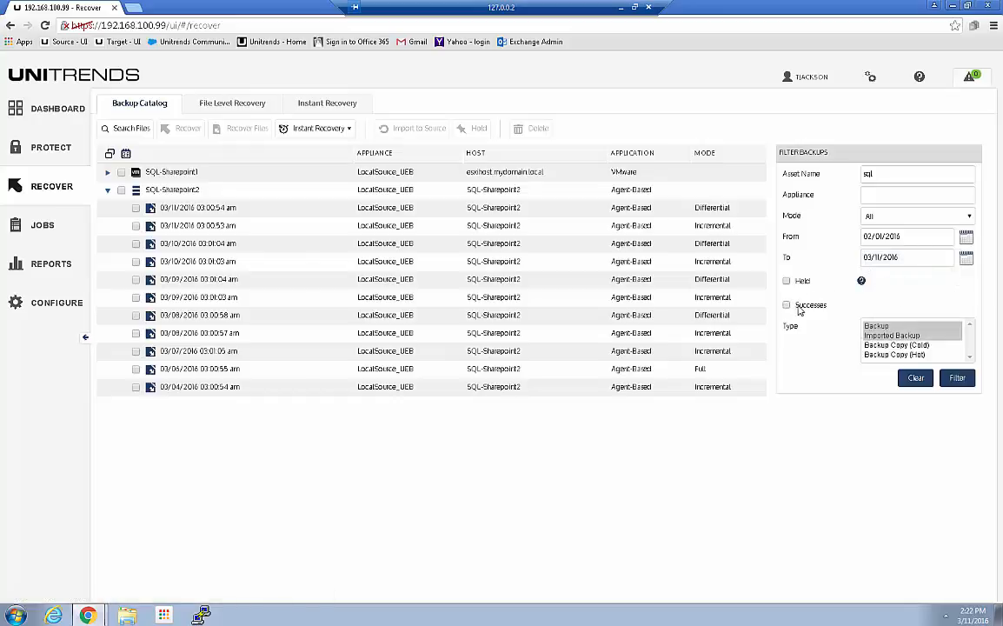
click(956, 378)
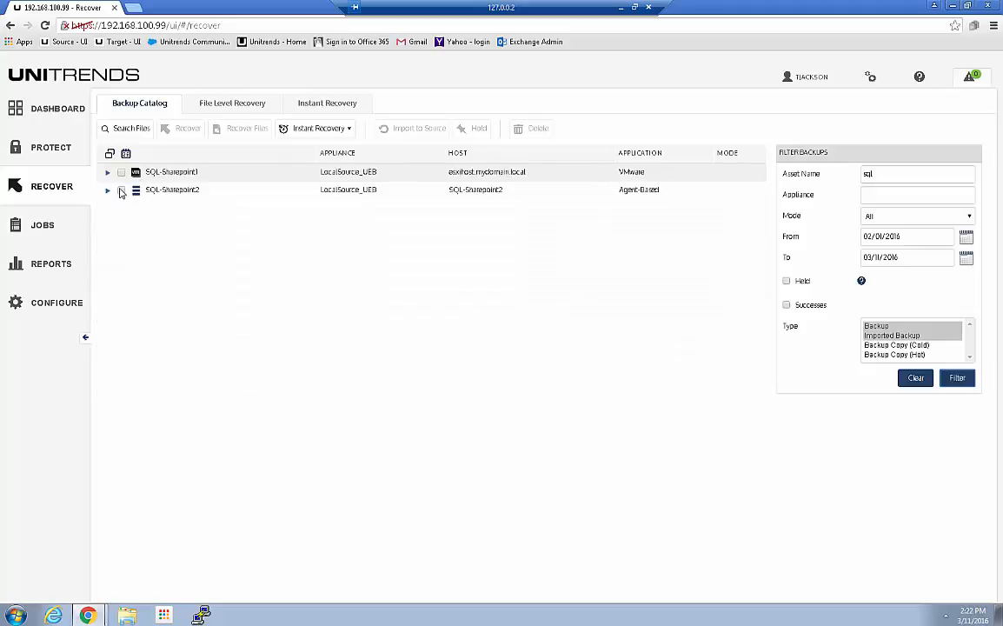
click(107, 189)
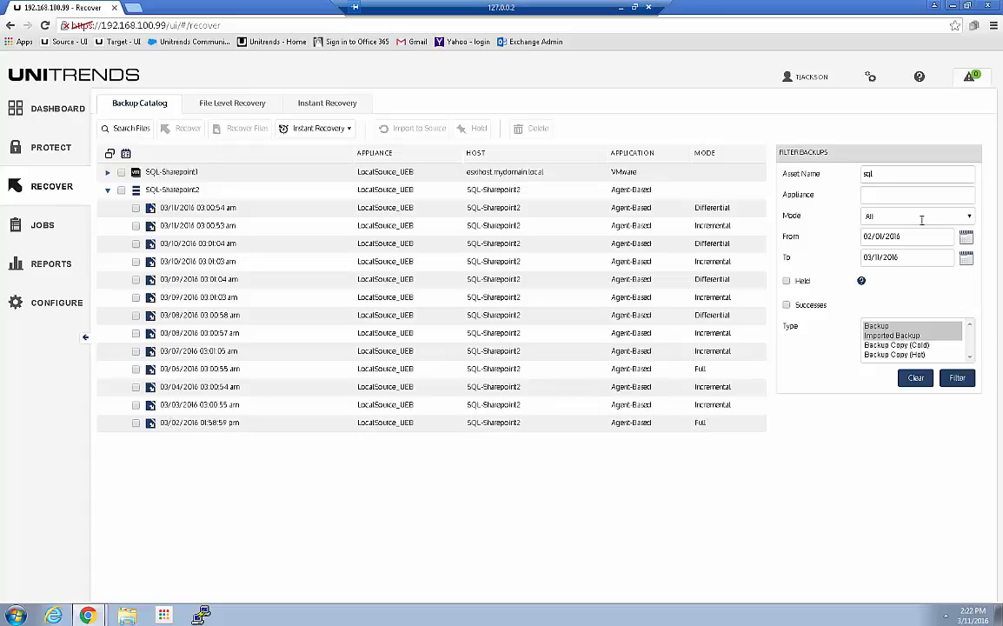
Step: Filter the catalog by the asset name "win" to inspect Win7Desktop's backups, and return the asset name filter to "sql"
click(870, 181)
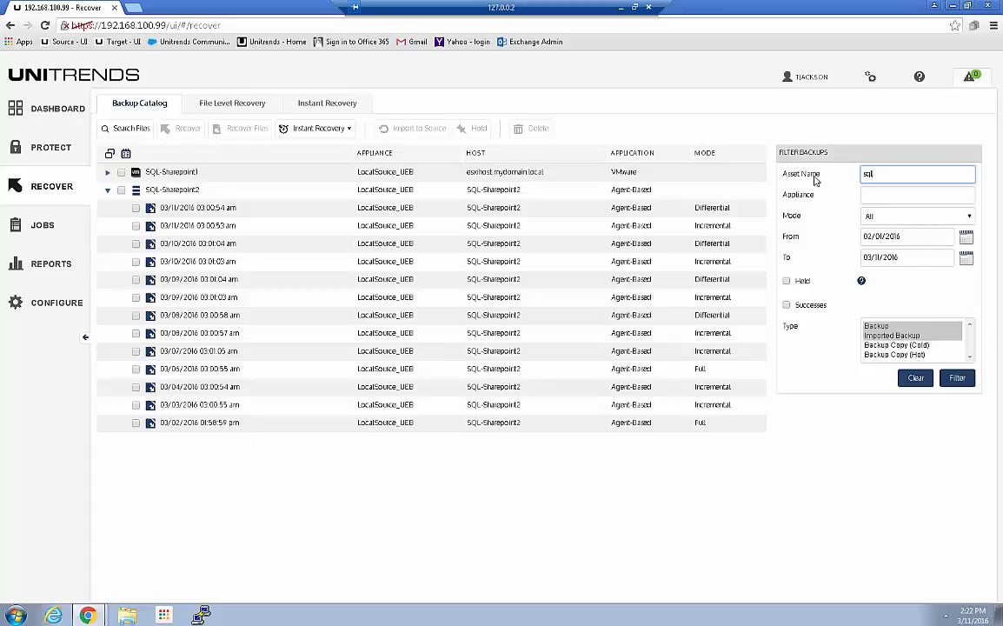
text(win)
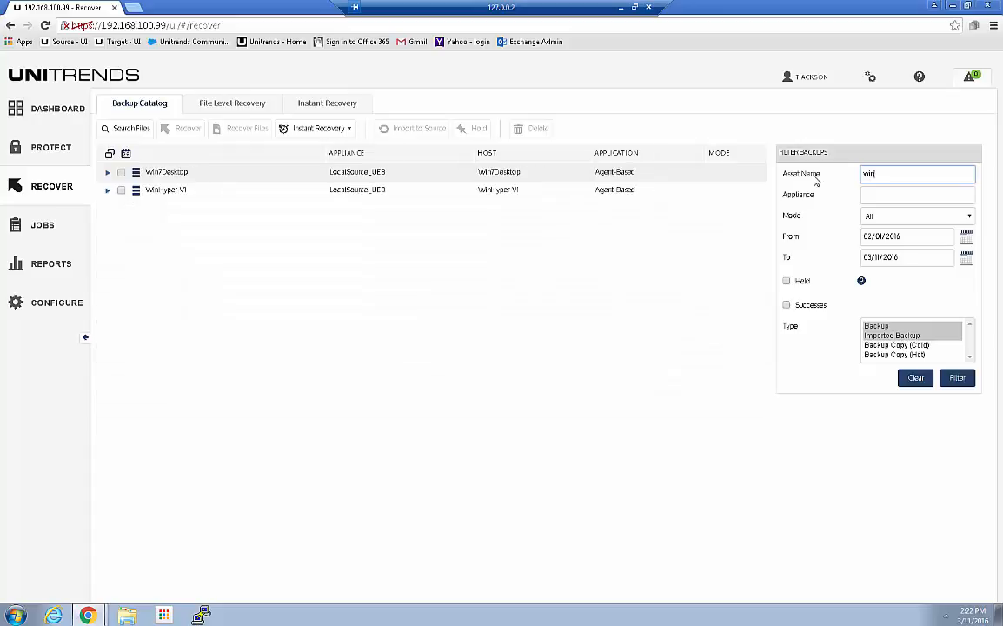
click(107, 171)
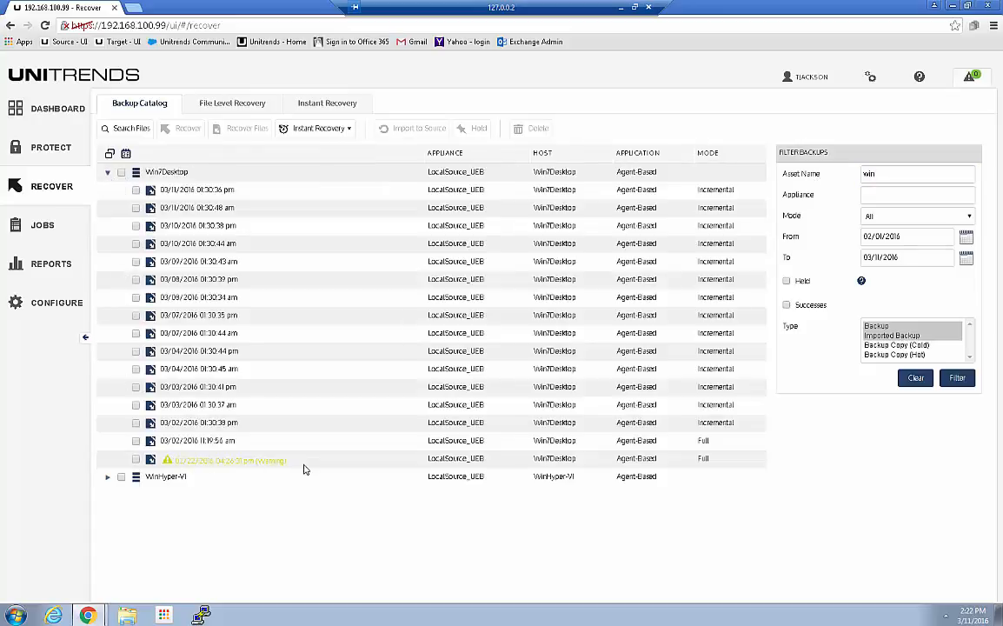
mouse_move(292, 469)
click(803, 177)
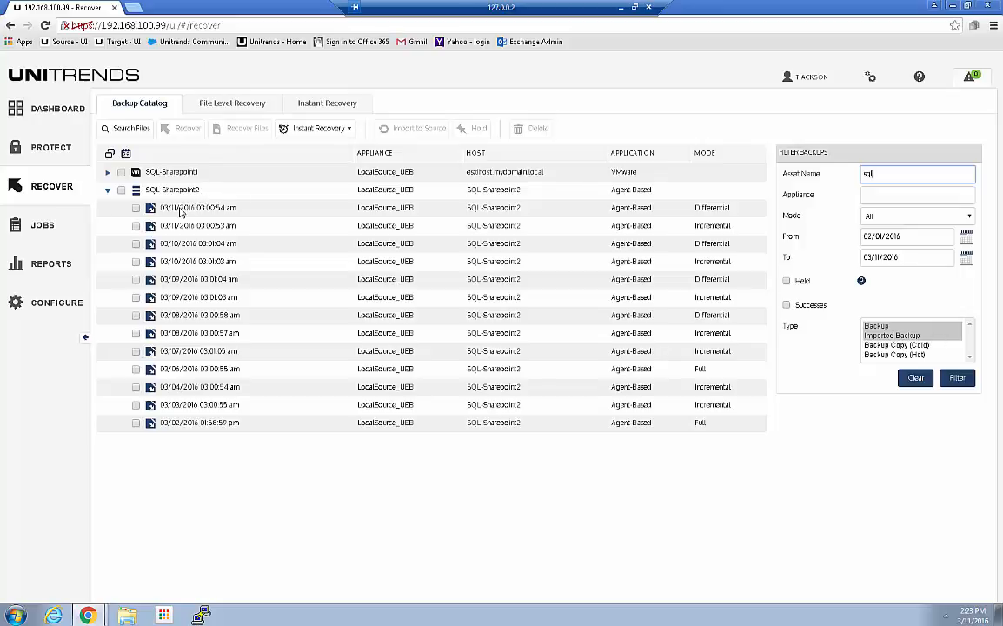
Step: Open the Internal storage of the LocalSource_UEB appliance for editing from the appliance configuration
click(39, 302)
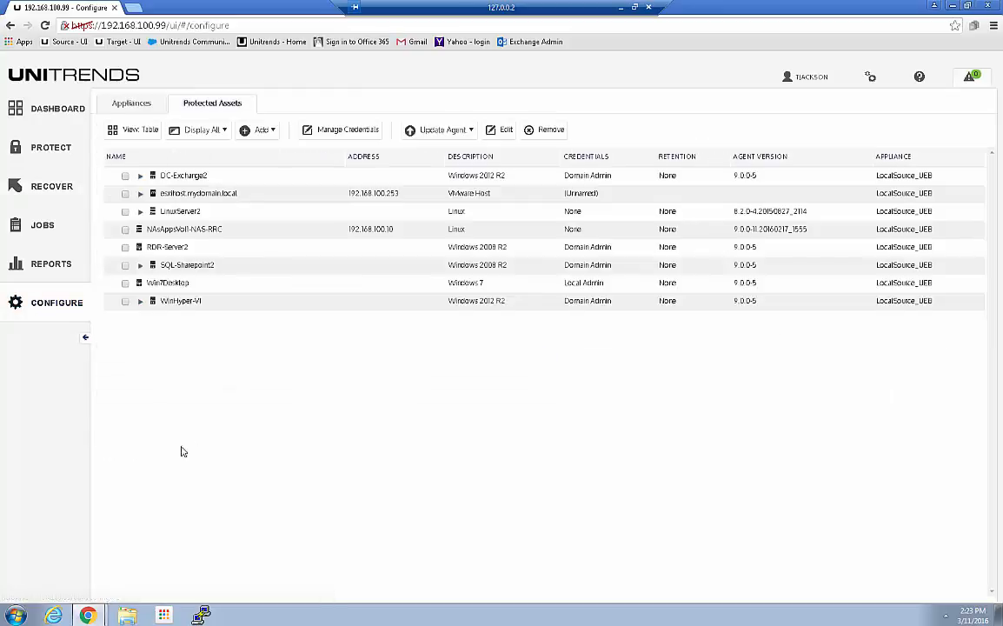
click(130, 105)
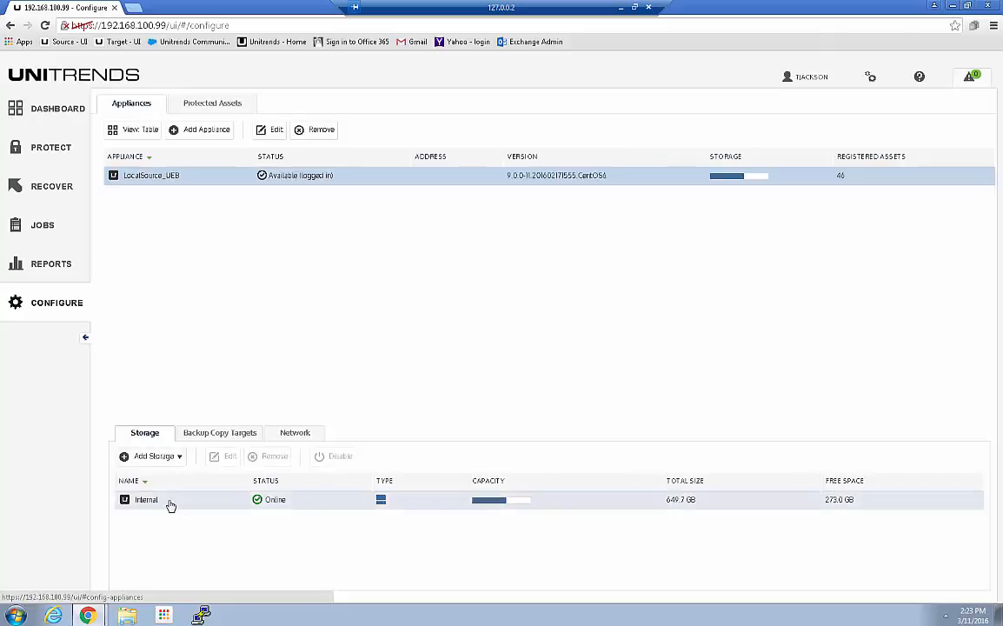
click(170, 503)
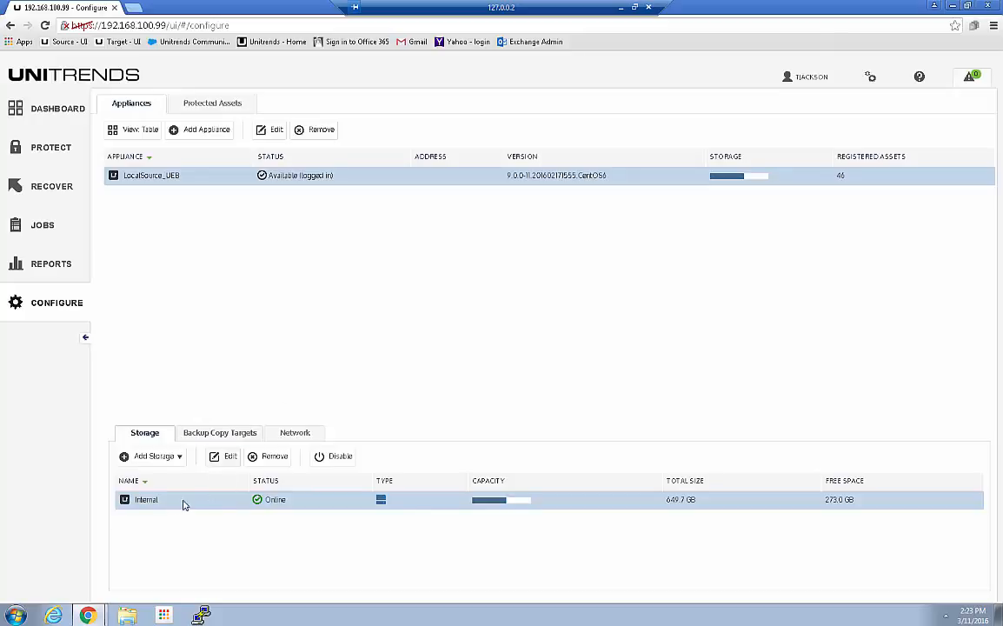
click(227, 457)
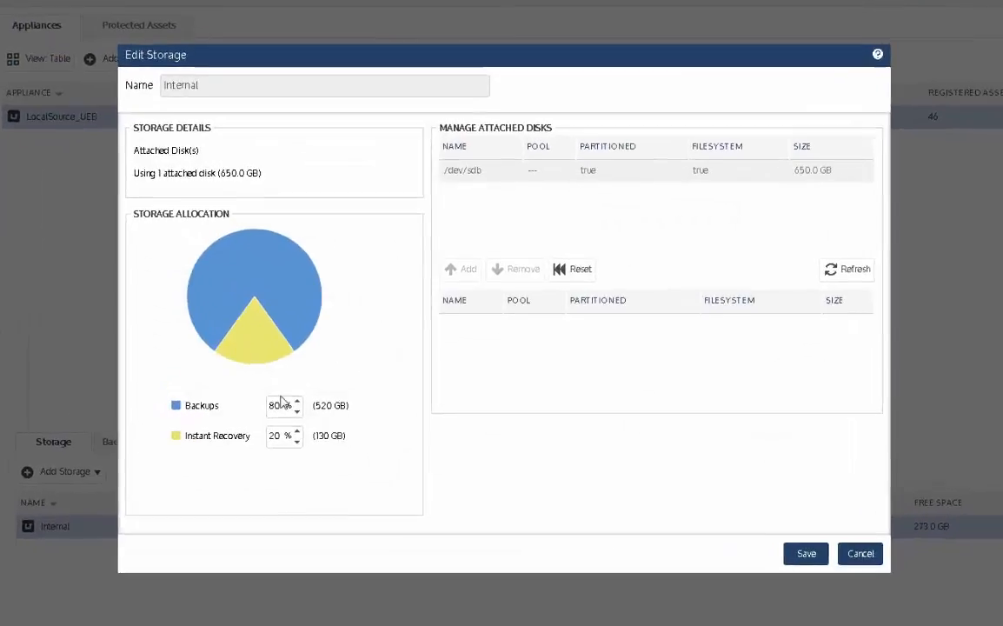
Step: Set the Instant Recovery share of the Internal storage allocation to 30 %
double_click(272, 443)
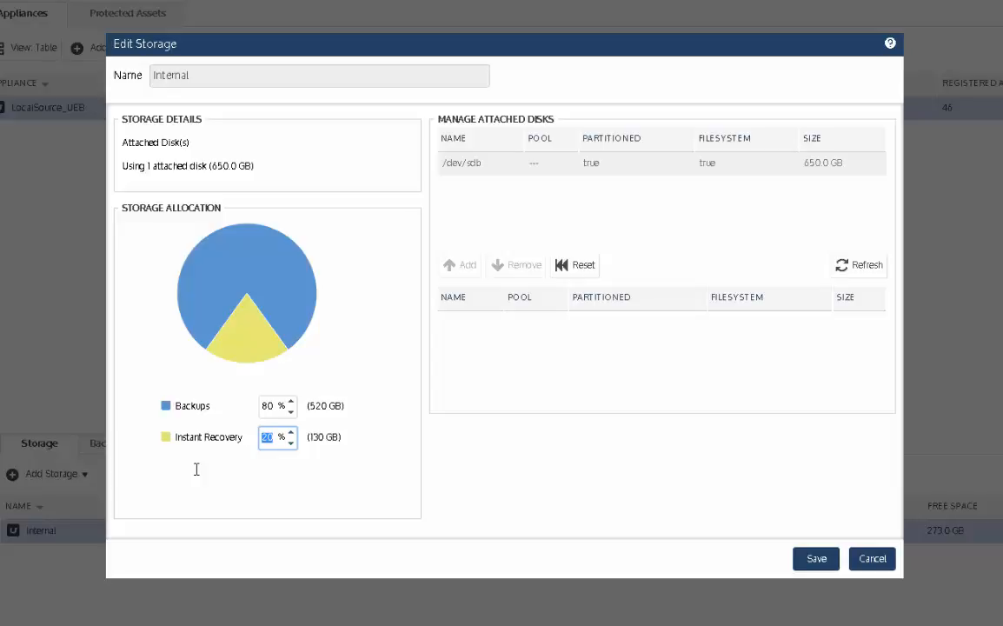
text(30)
click(262, 405)
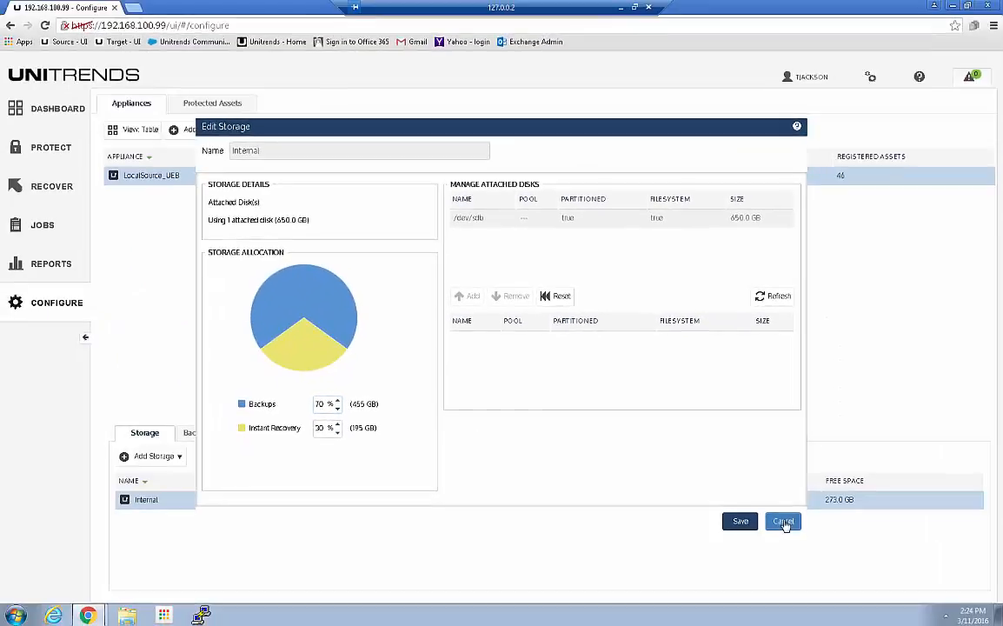
Step: Discard the storage allocation edit and reopen the Internal storage to review its Backups and Instant Recovery shares without changing them
click(827, 540)
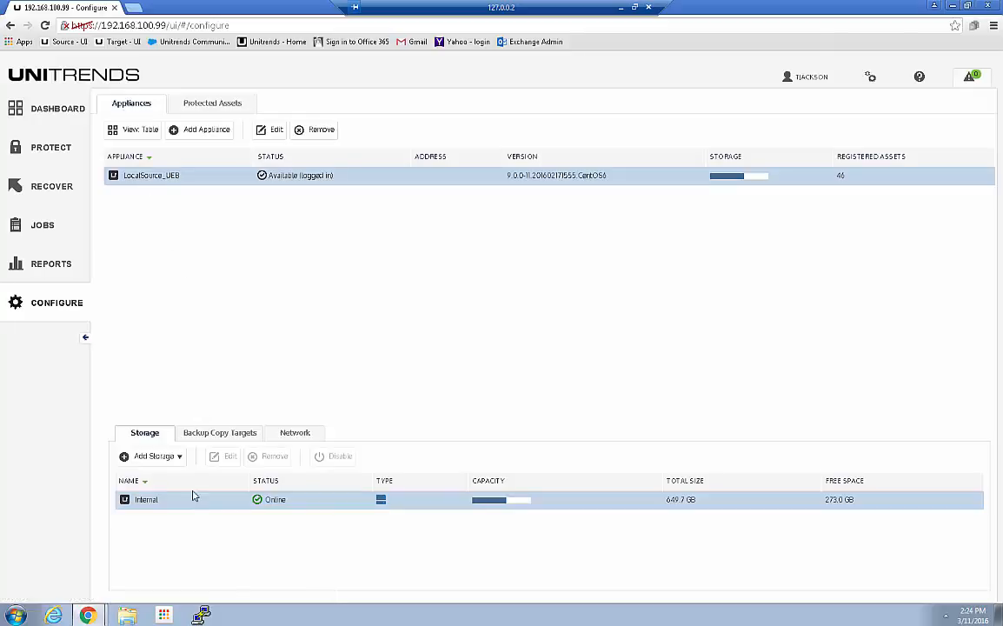
click(221, 432)
click(142, 433)
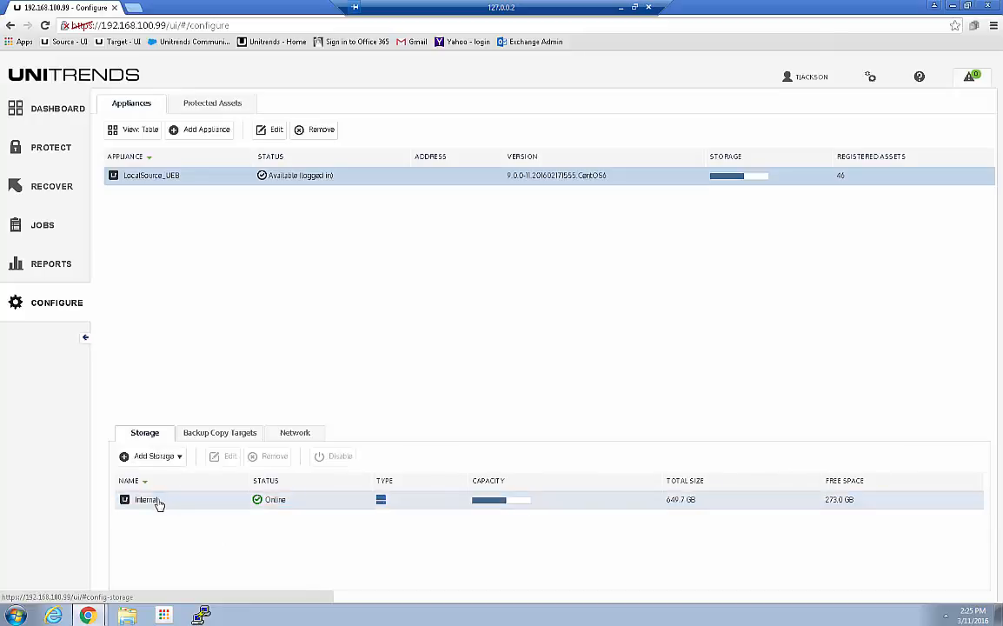
click(152, 501)
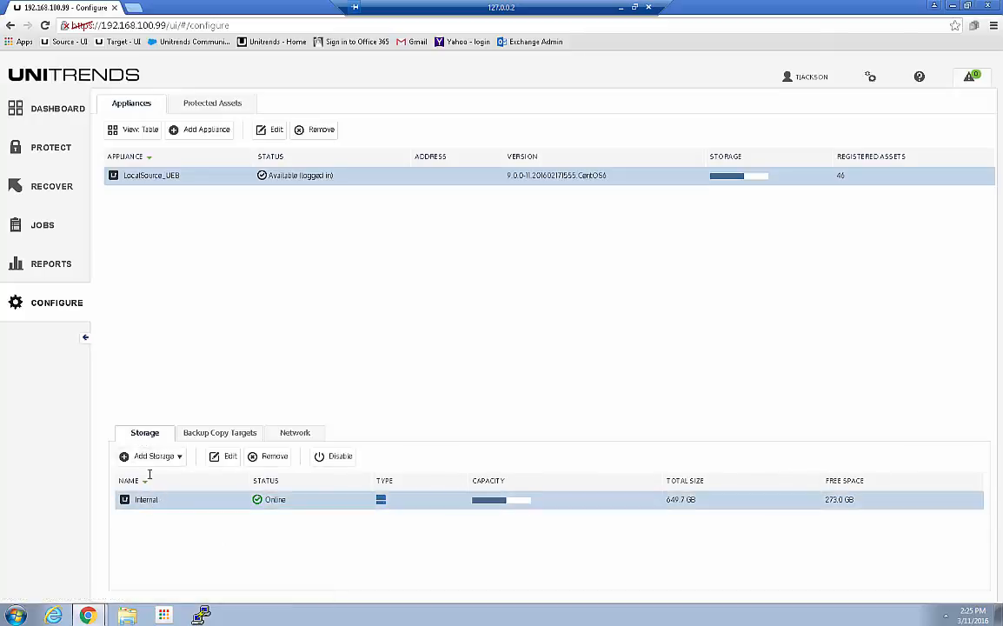
click(226, 456)
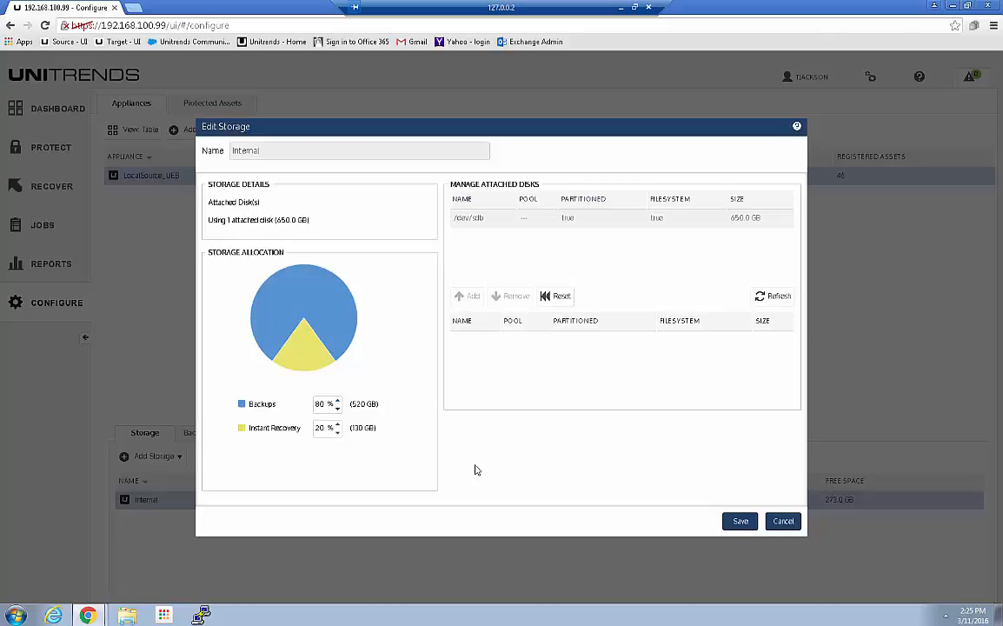
key(Escape)
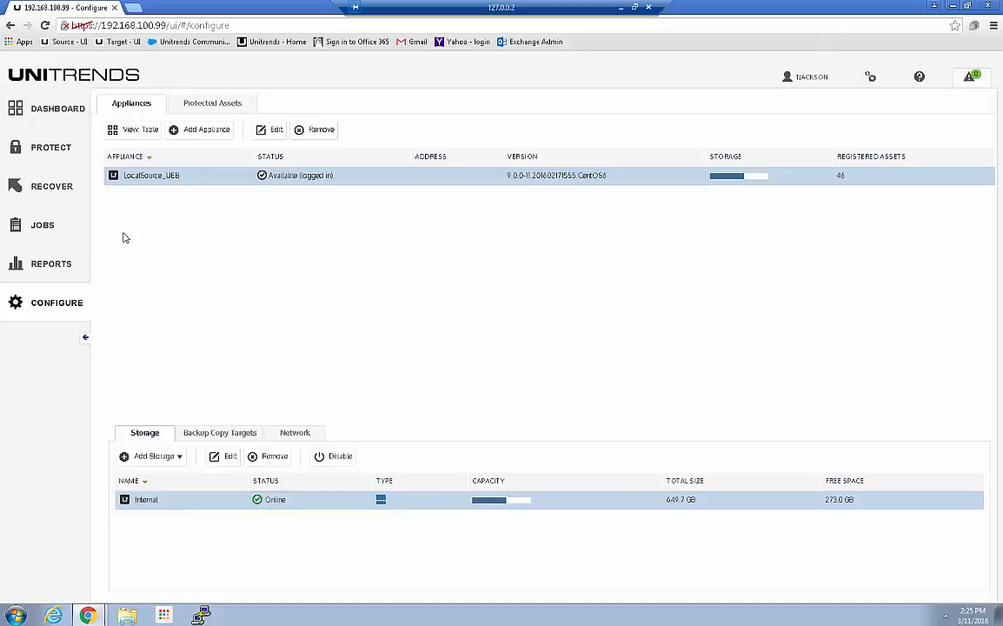
Step: Check which Instant Recovery types the backup catalog offers, with no backup selected and with FileServer1's 03/10/2016 09:00:34 pm backup selected
click(48, 182)
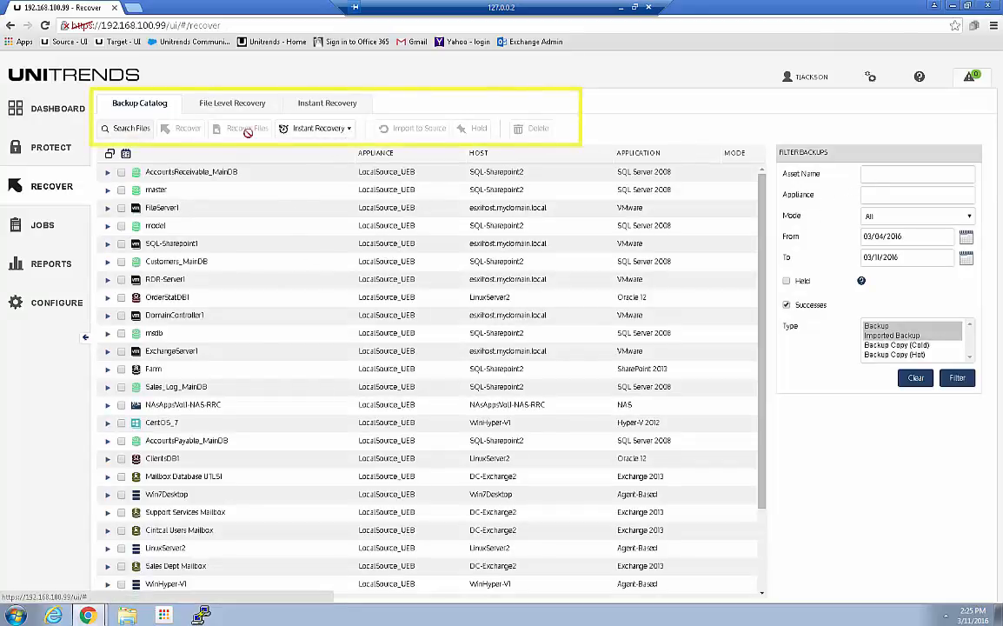
click(343, 132)
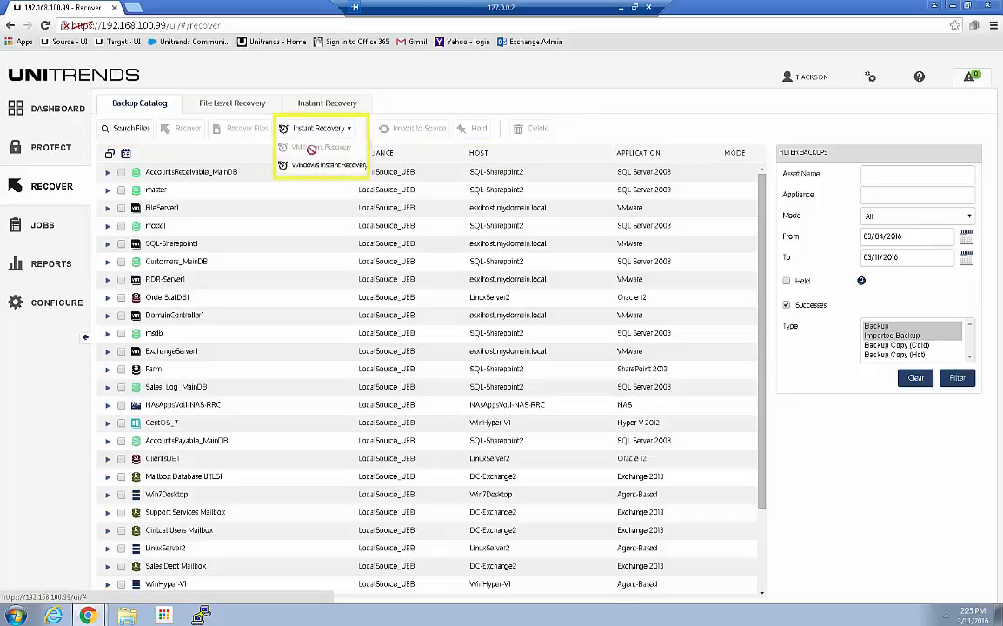
click(107, 207)
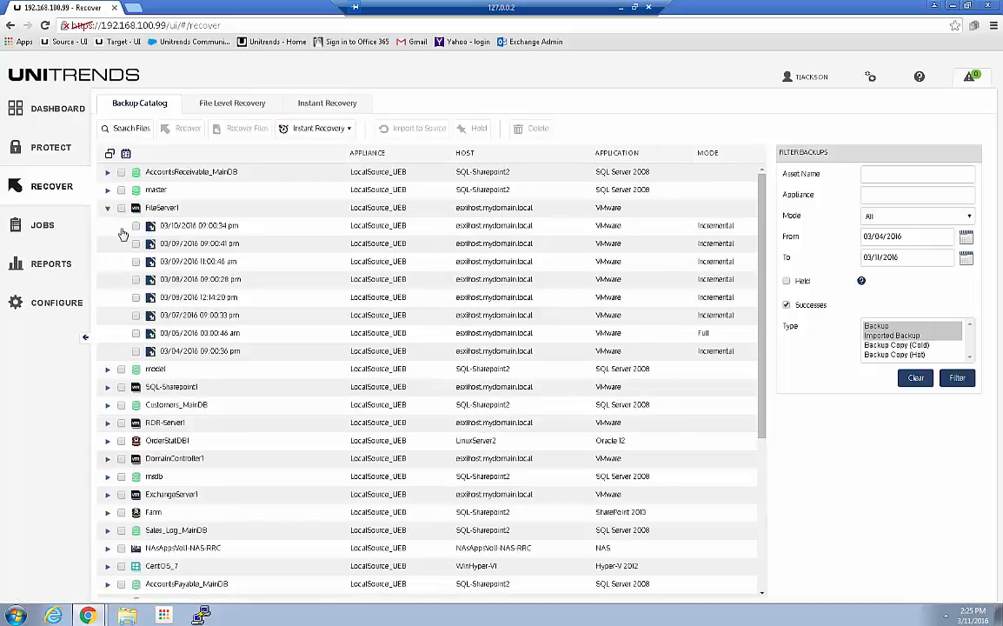
click(135, 225)
click(335, 130)
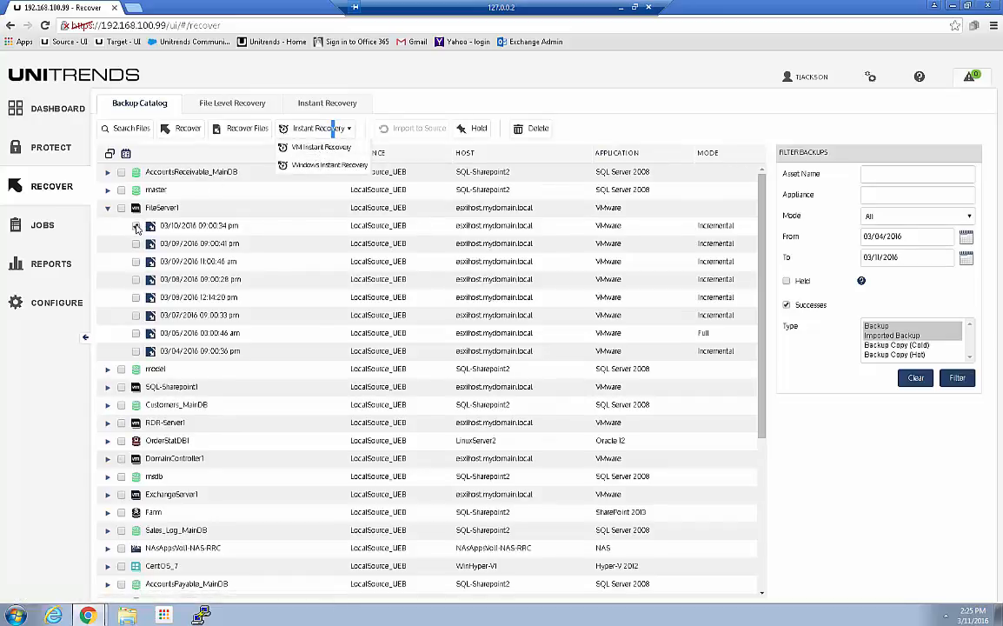
click(136, 225)
click(107, 208)
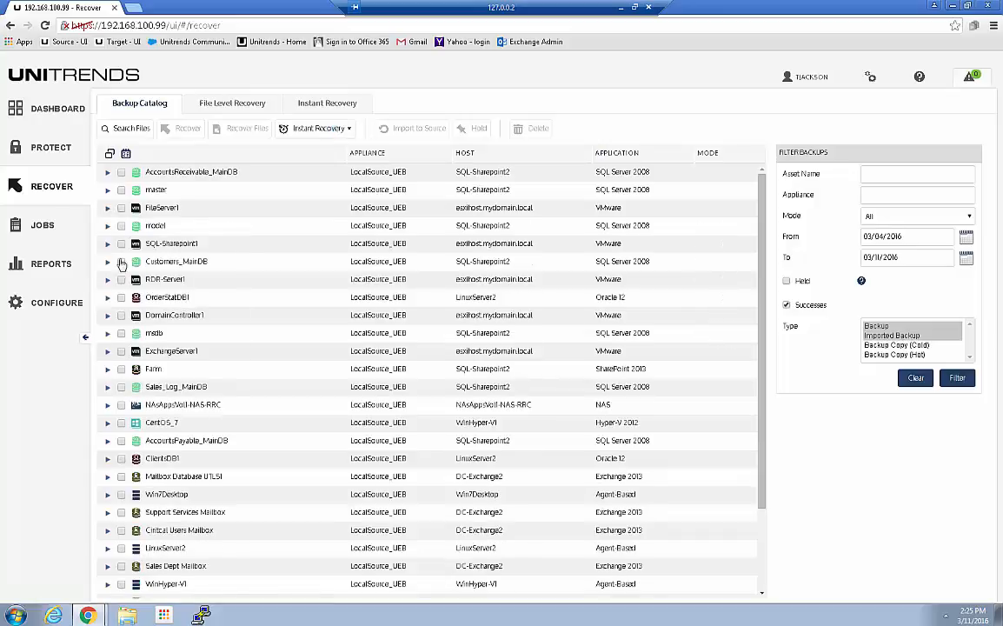
Step: Start creating a Windows Instant Recovery virtual failover client with SQL-Sharepoint2 as the protected asset
click(320, 128)
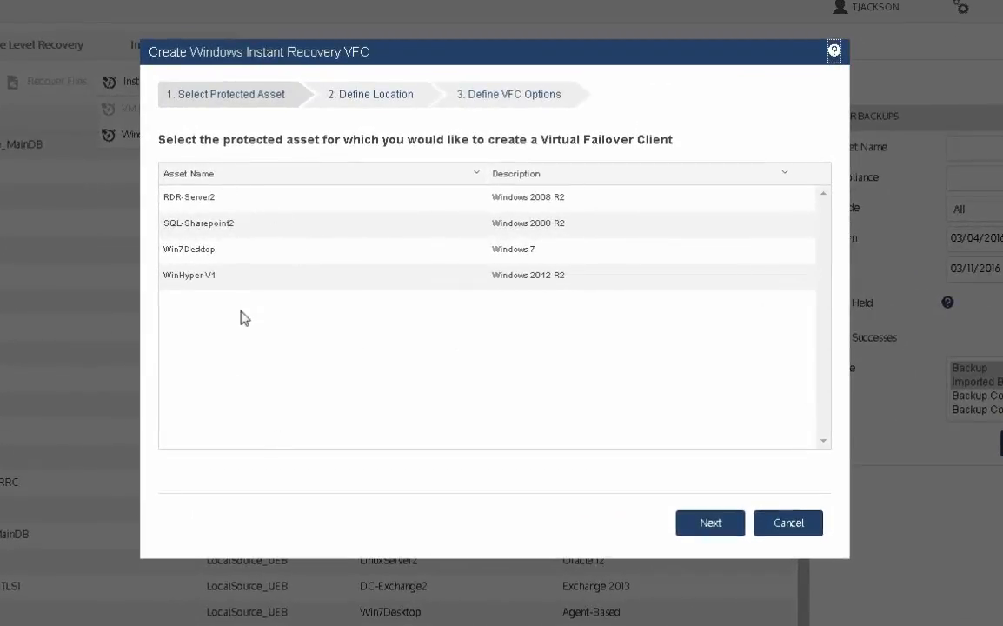
click(229, 228)
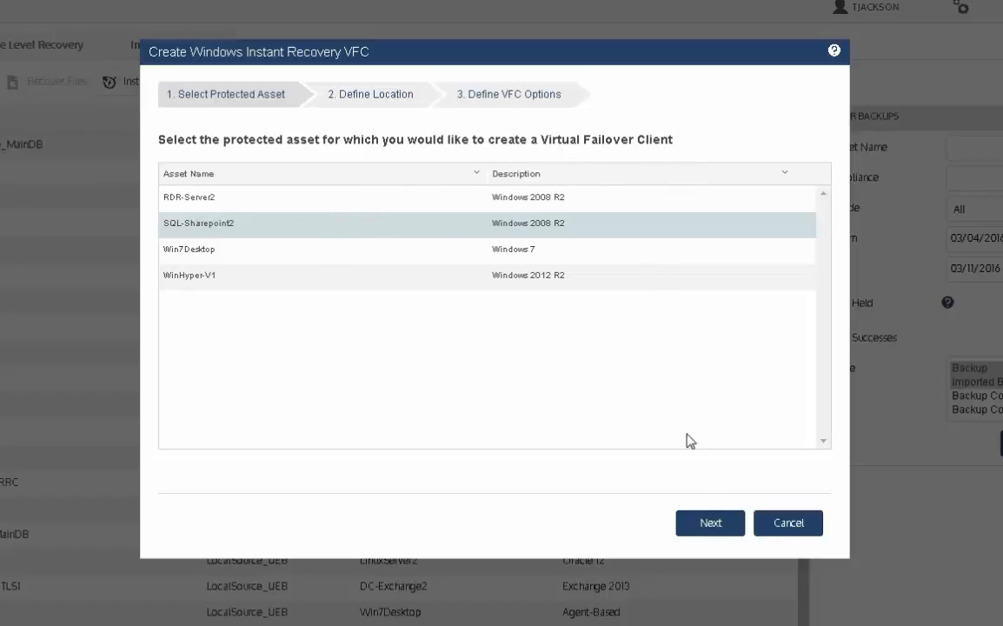
click(710, 522)
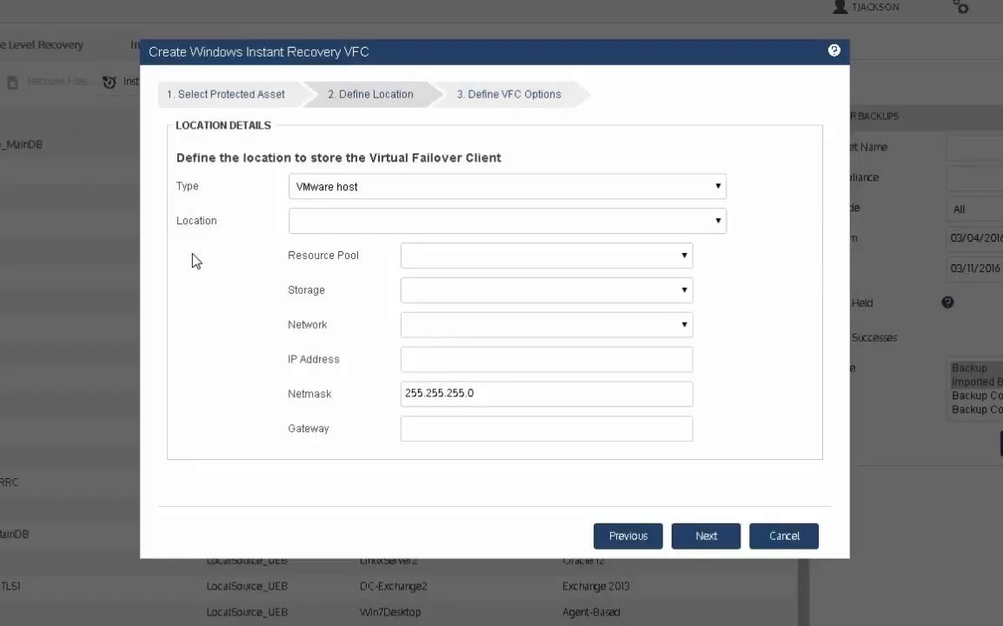
Step: Check the host types, keep VMware host, and set the failover client's location to esxihost.mydomain.local
click(711, 188)
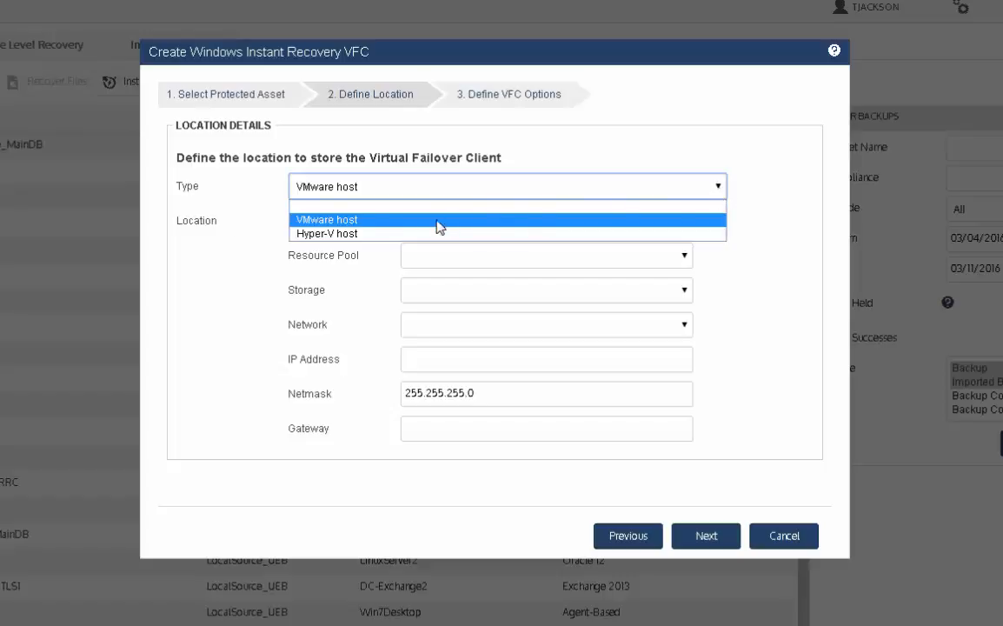
click(267, 248)
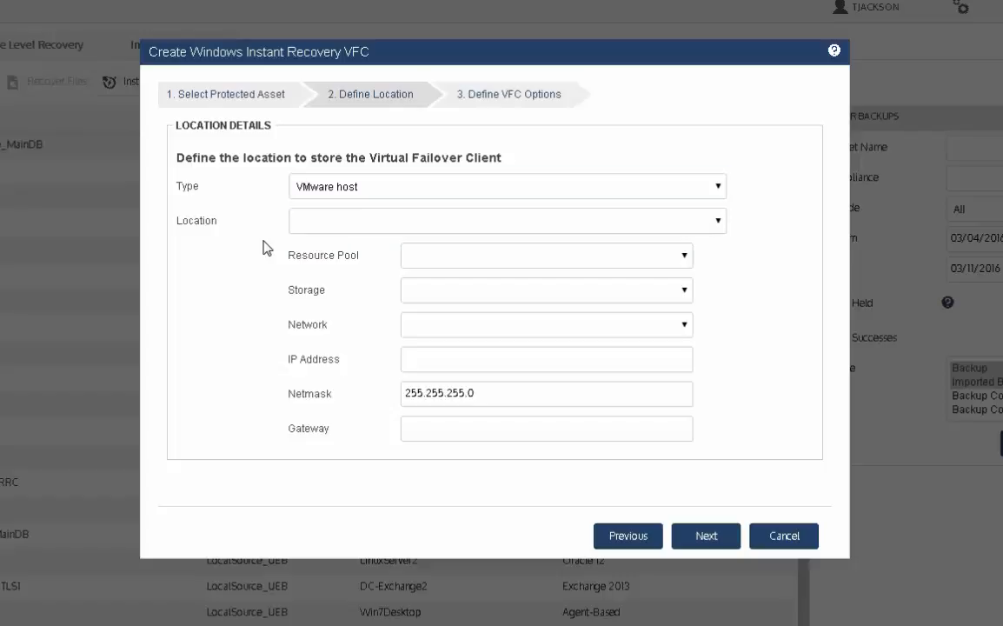
click(379, 227)
click(381, 224)
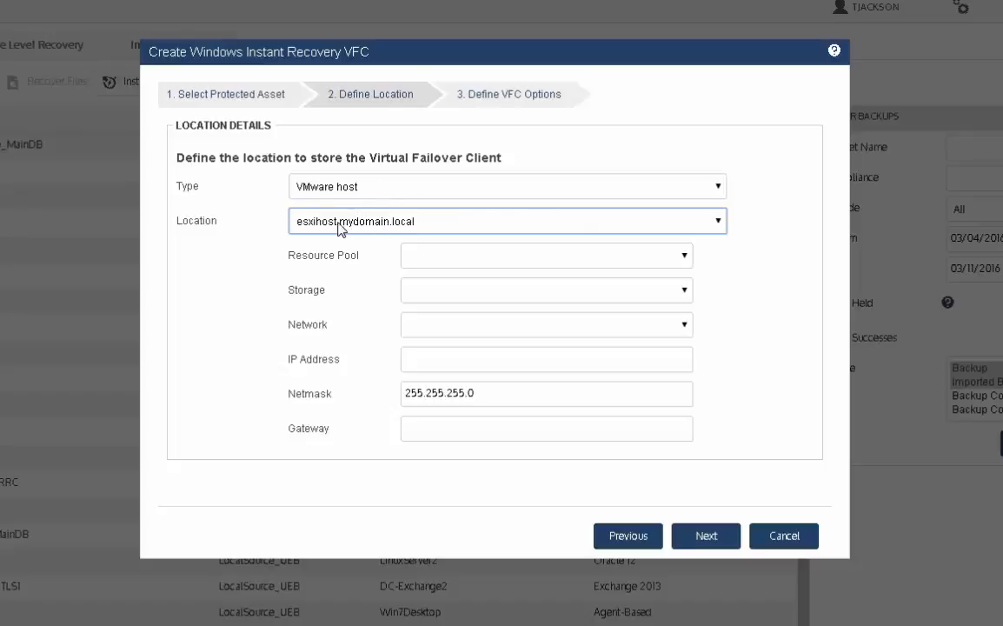
click(397, 224)
click(384, 254)
Step: Assign the failover client to resource pool No_Backups, storage datastore1 and the Private Network
click(684, 257)
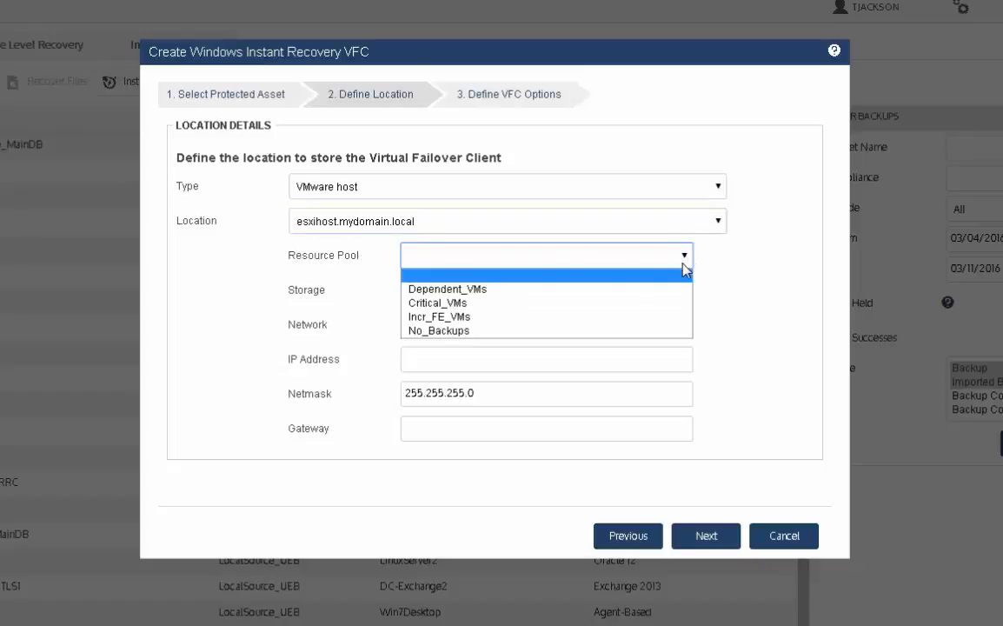
click(450, 330)
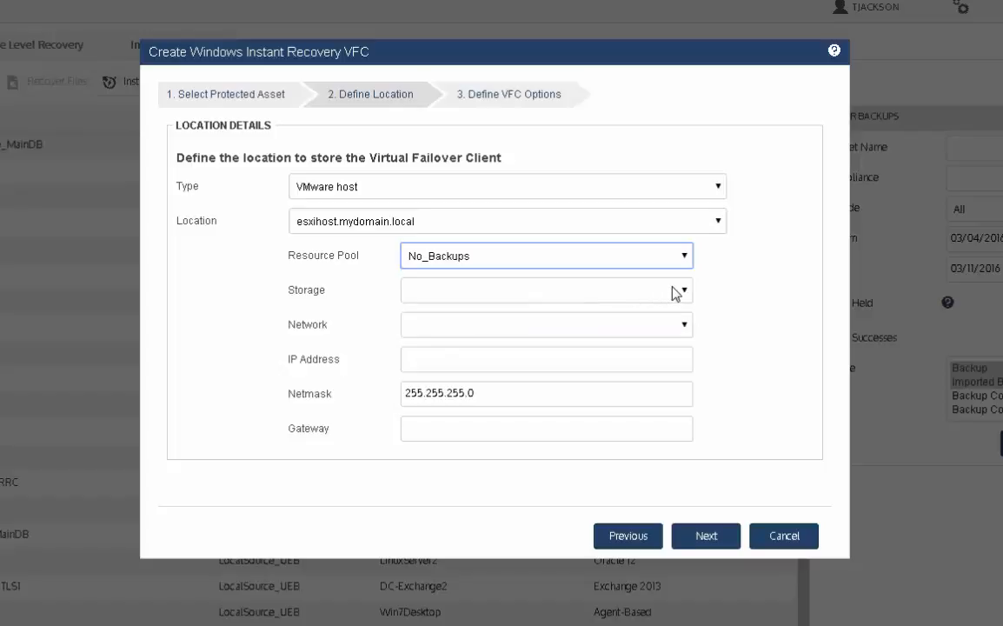
click(684, 290)
click(456, 326)
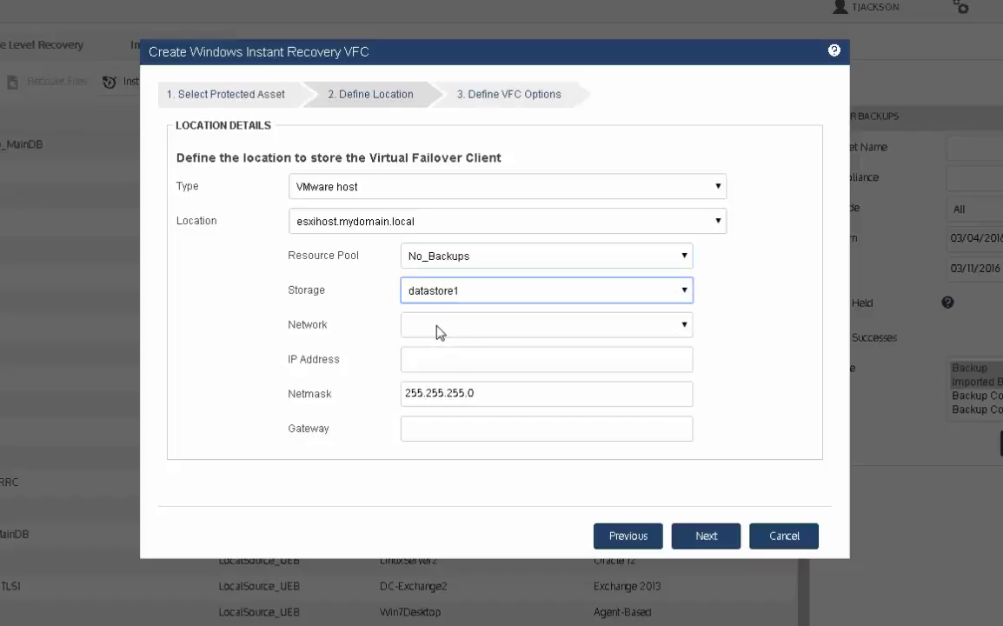
click(438, 330)
click(432, 374)
Step: Set the failover client's IP address to 192.168.100.175 and its gateway to 192.168.100.2, and continue to the VFC options
click(419, 360)
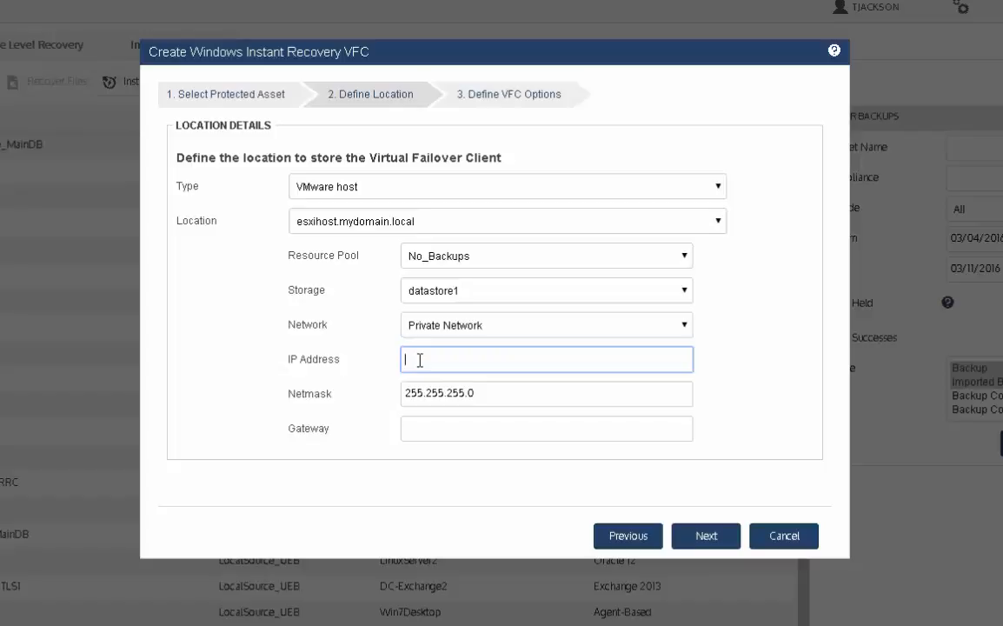
text(192.168.100.17)
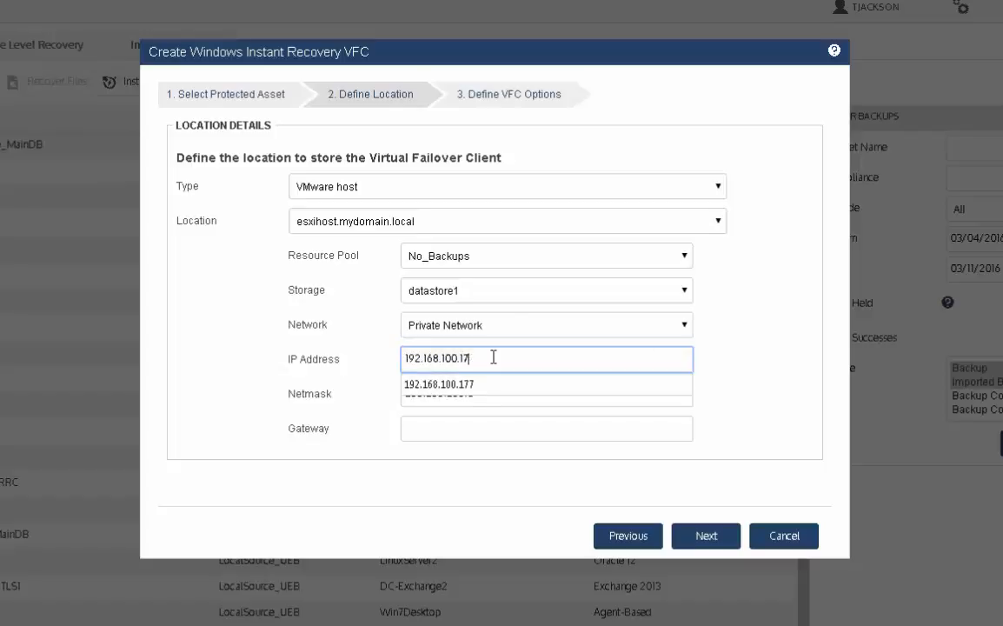
text(75)
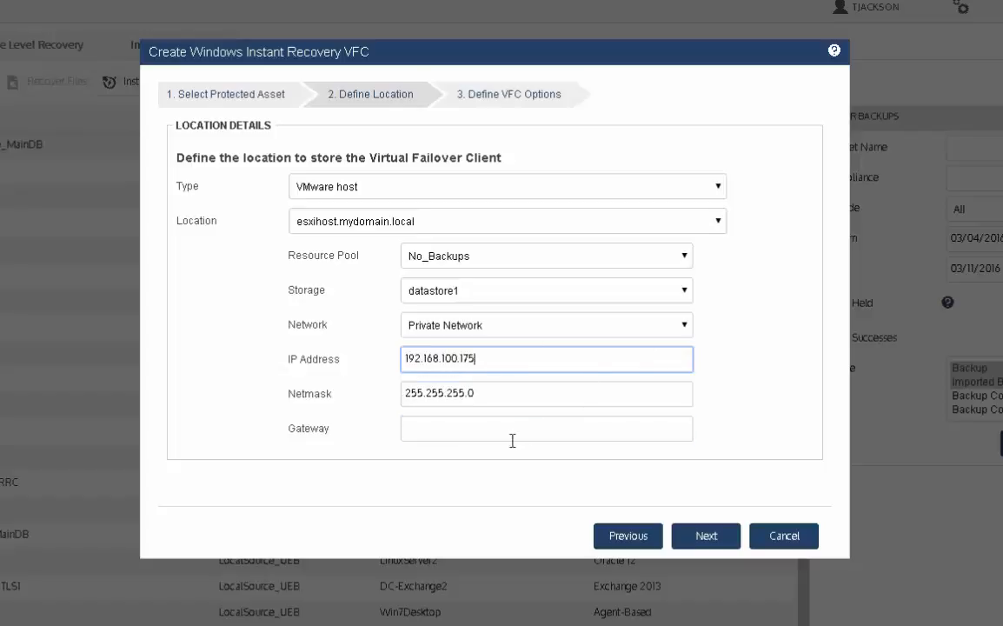
click(459, 430)
text(192.168.100.2)
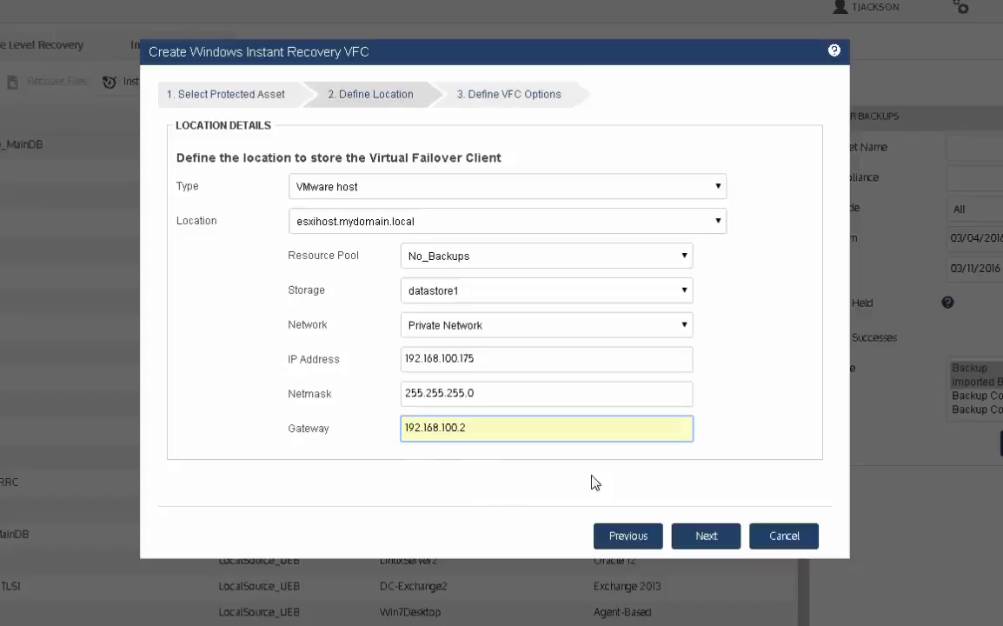
click(791, 449)
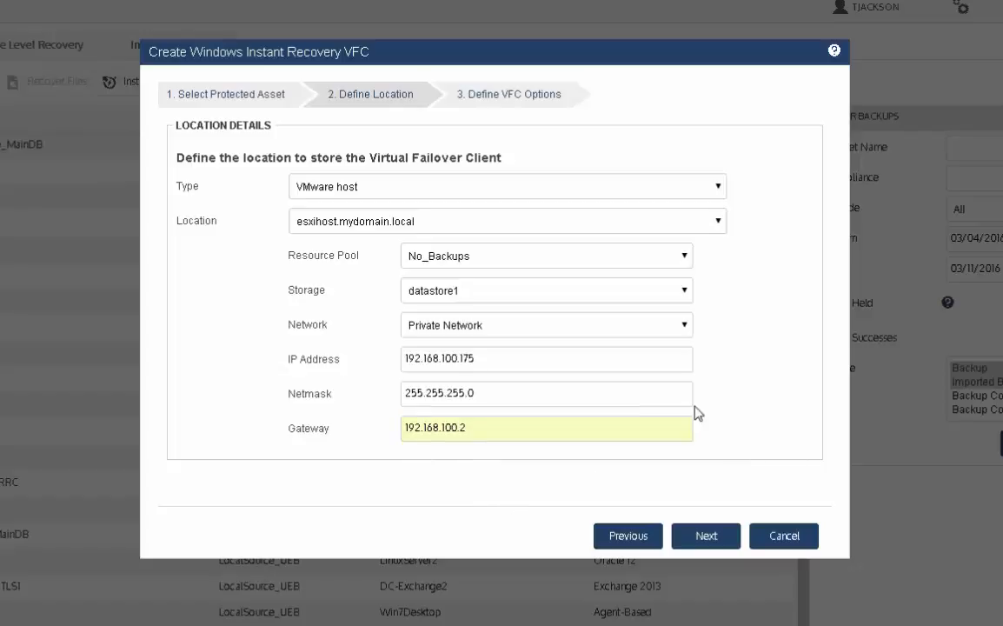
click(482, 358)
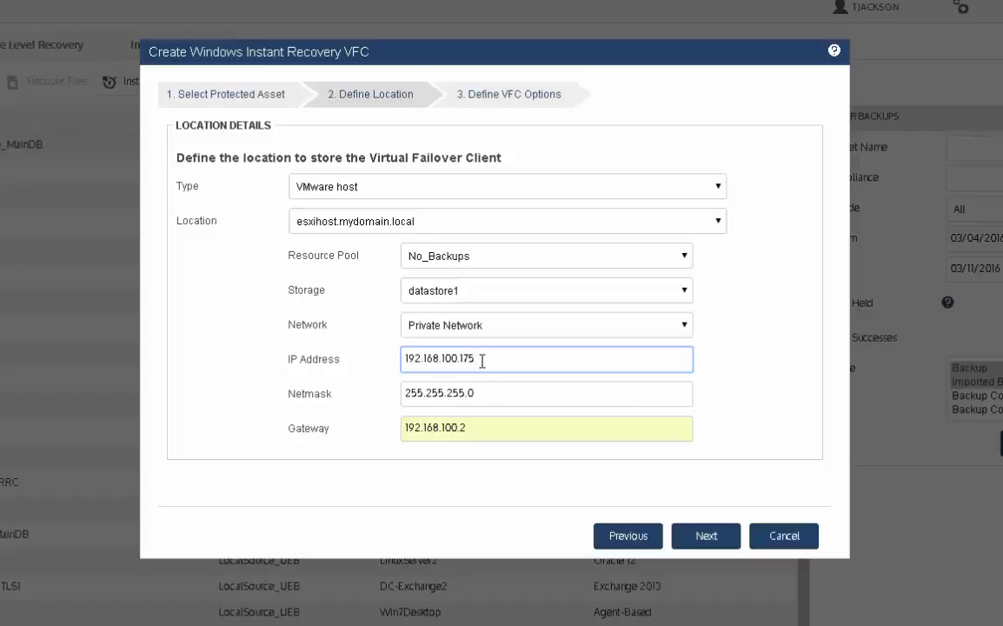
click(708, 544)
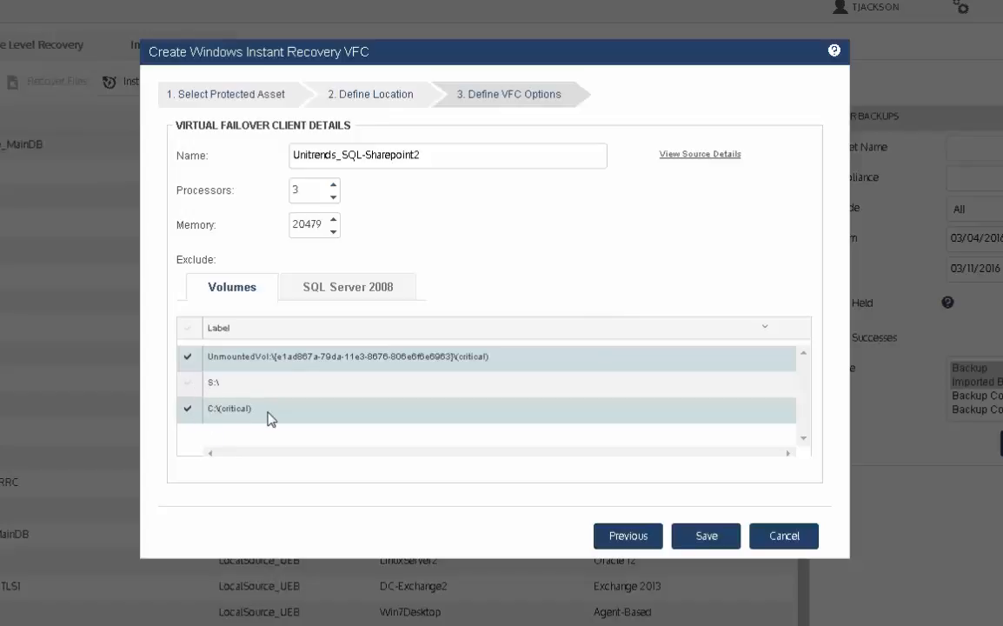
Step: Select Customers_MainDB, Sales_Log_MainDB, AccountsPayable_MainDB and AccountsReceivable_MainDB in the failover client's SQL Server 2008 exclusion list
click(345, 294)
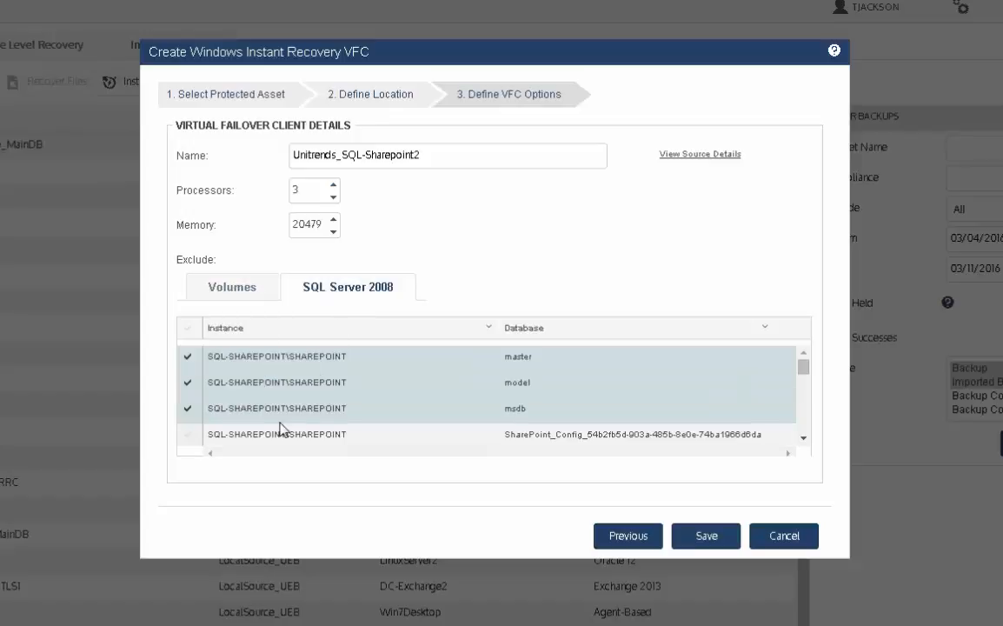
drag(806, 377, 808, 443)
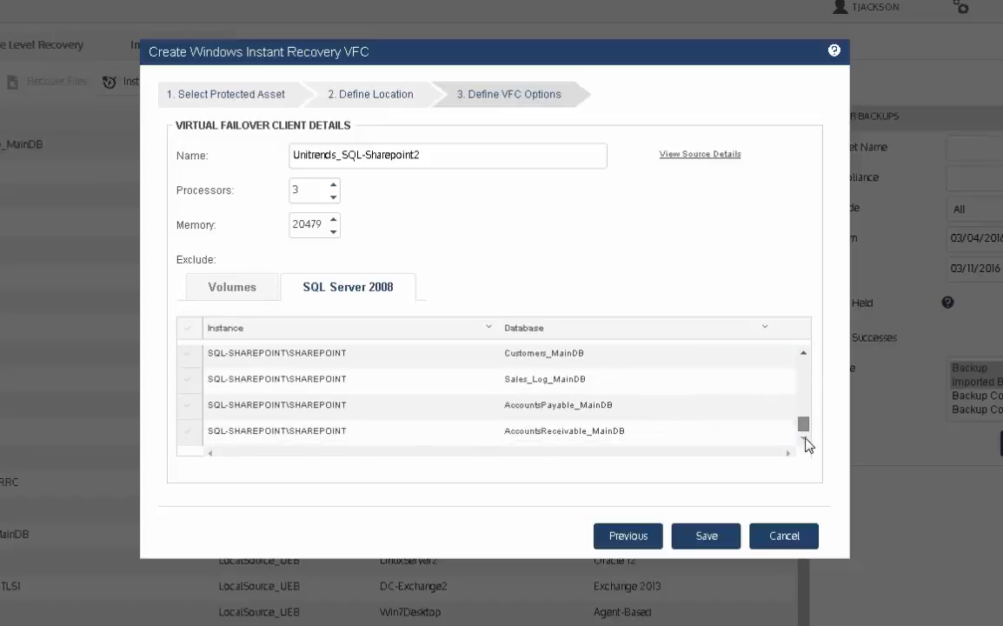
click(189, 431)
click(189, 405)
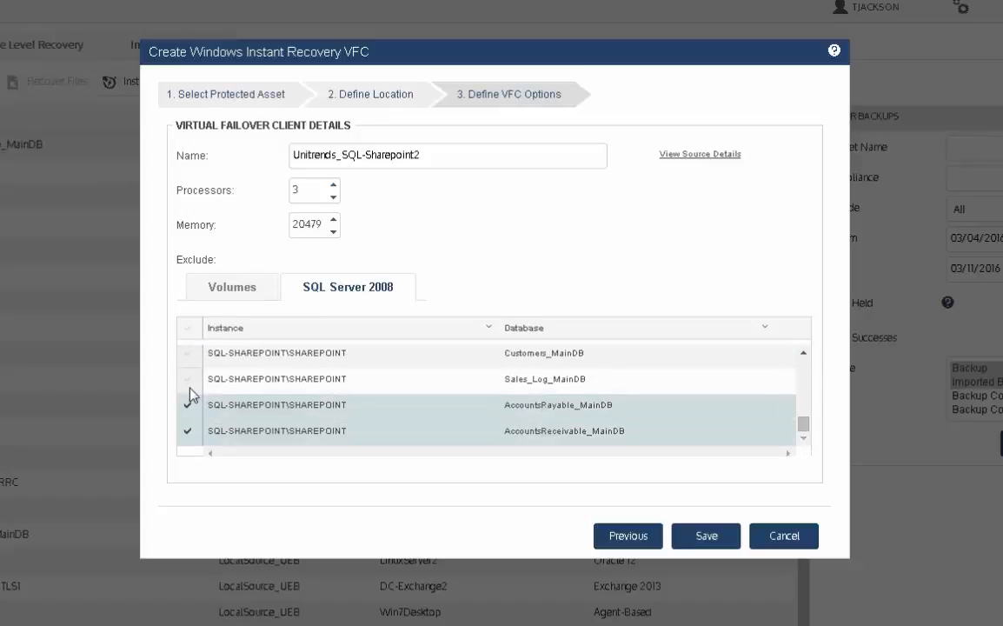
click(190, 380)
click(196, 356)
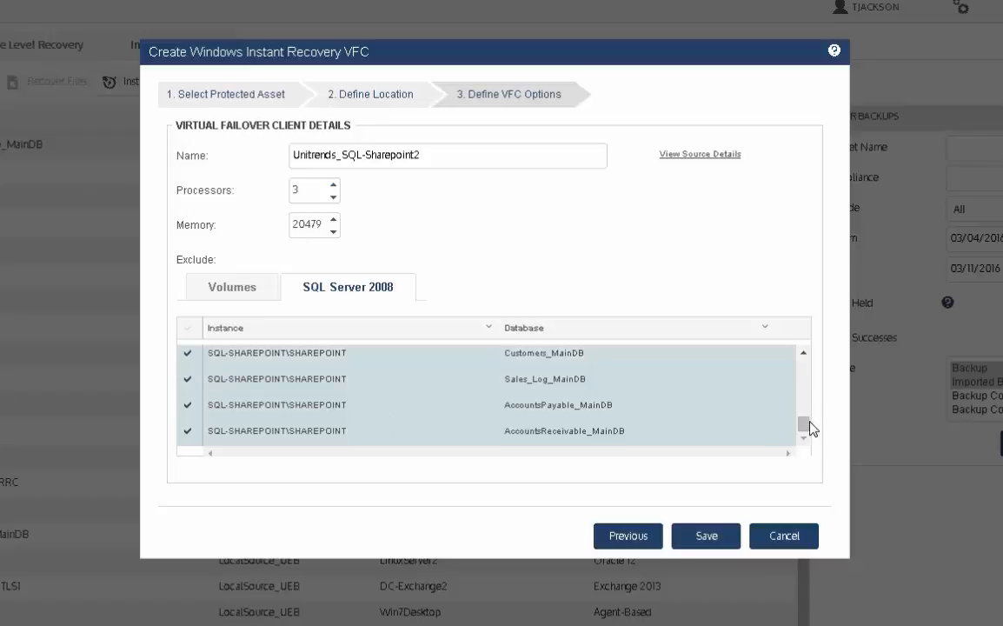
drag(804, 427, 805, 356)
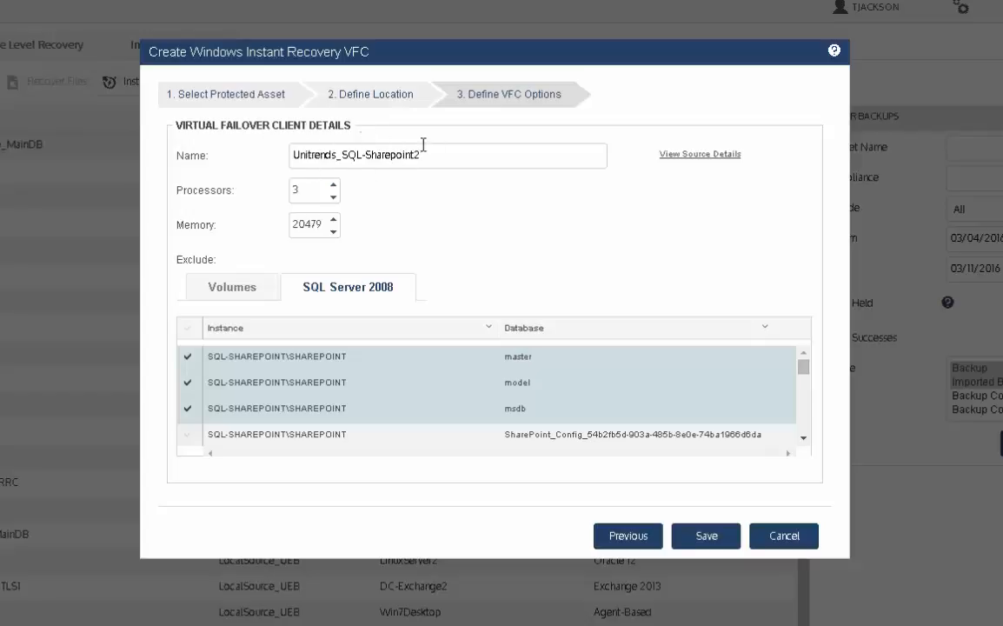
Step: Rename the virtual failover client as WIR_SQL-Sharepoint2
drag(338, 154, 230, 165)
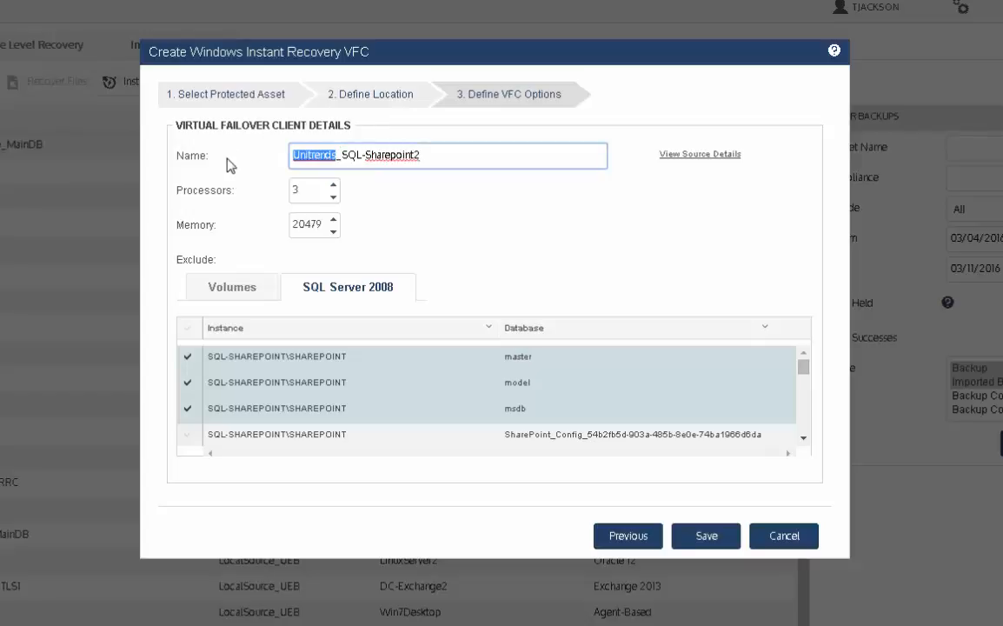
text(WIR)
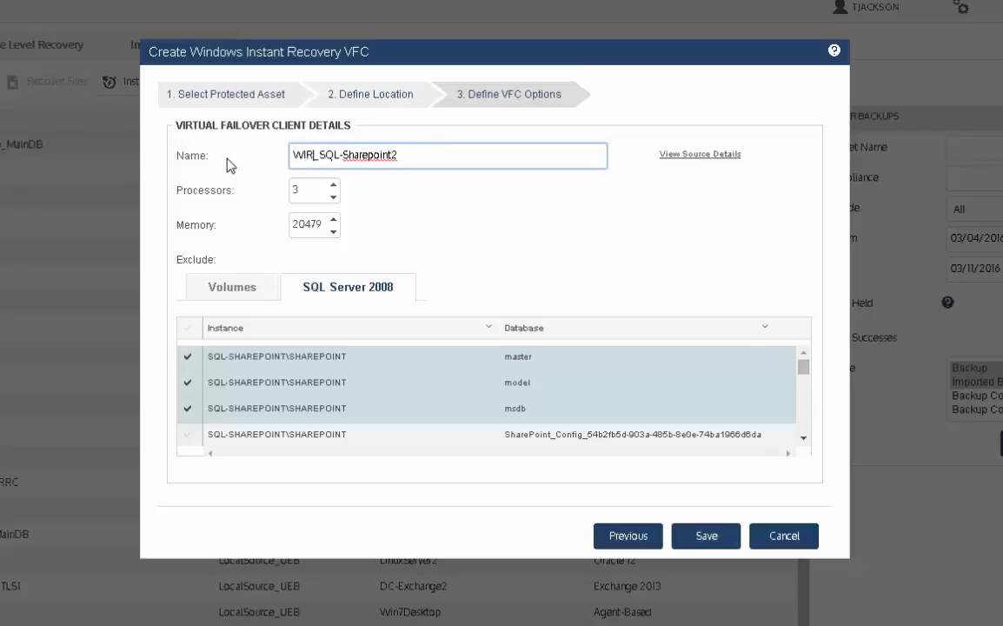
click(427, 153)
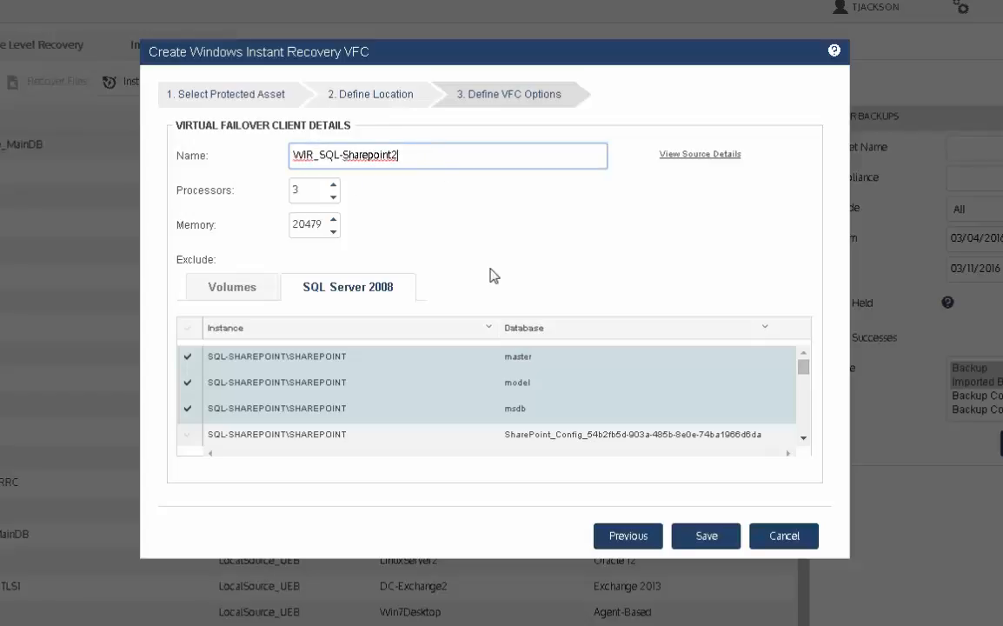
Step: Set the virtual failover client's memory to 20484 and save the client
click(702, 542)
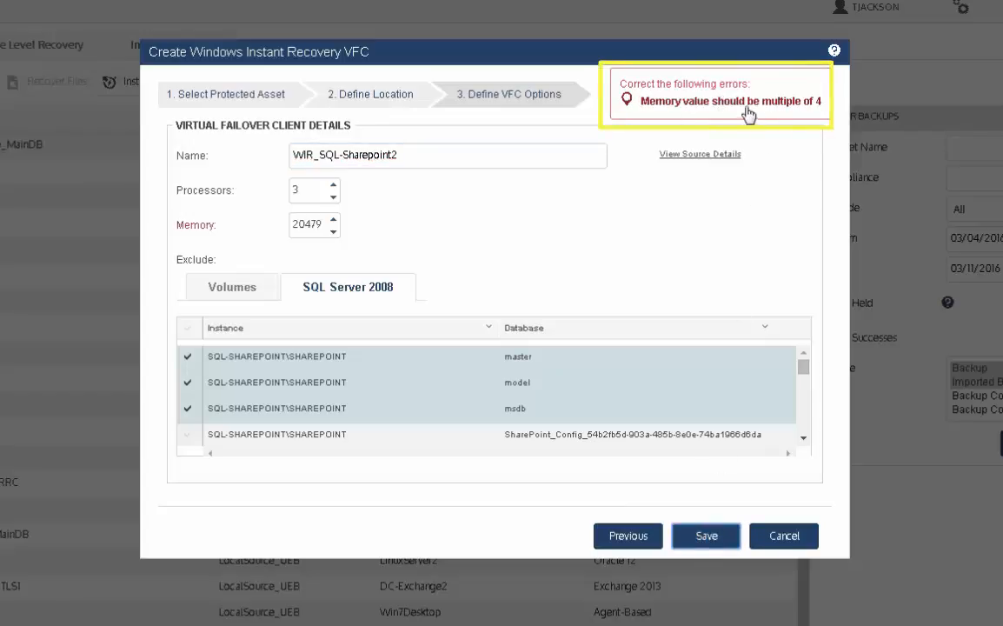
click(336, 220)
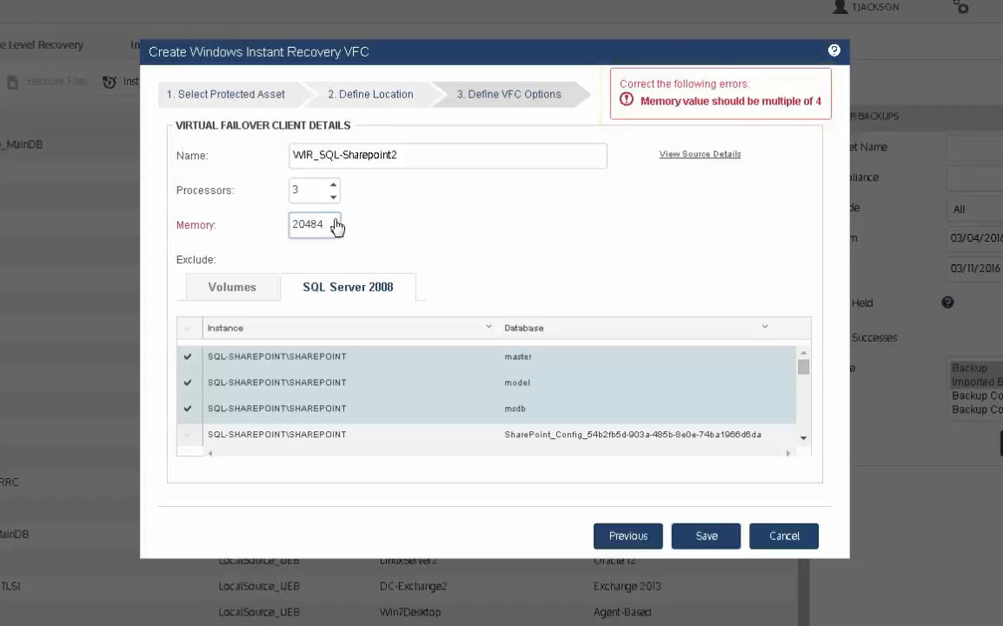
click(708, 536)
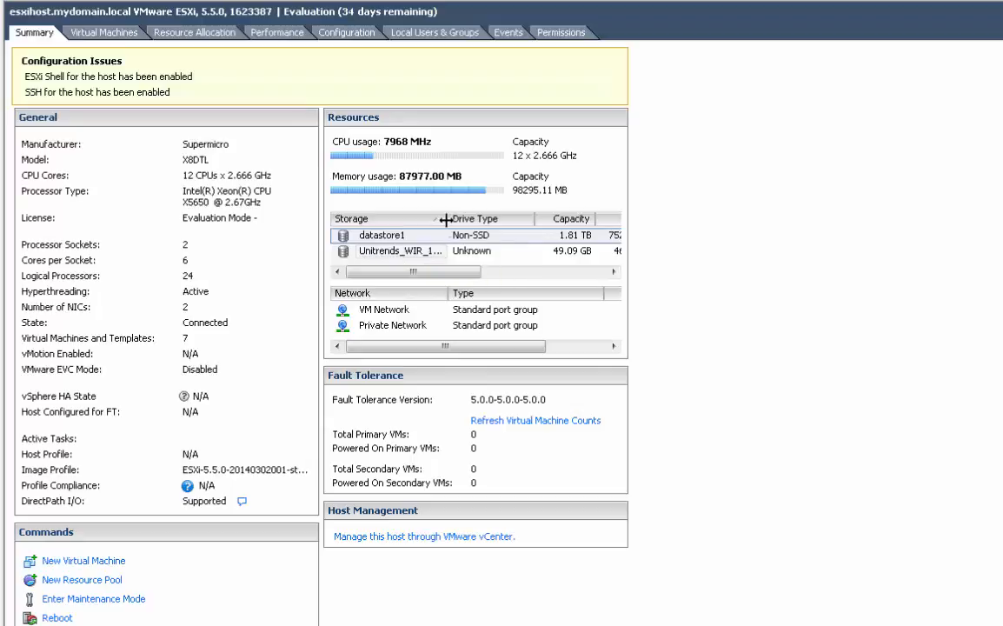
Step: In vSphere Client, browse the Unitrends_WIR_14073 datastore on the ESXi host and examine its files, including winbm.iso
drag(447, 218, 513, 218)
click(374, 251)
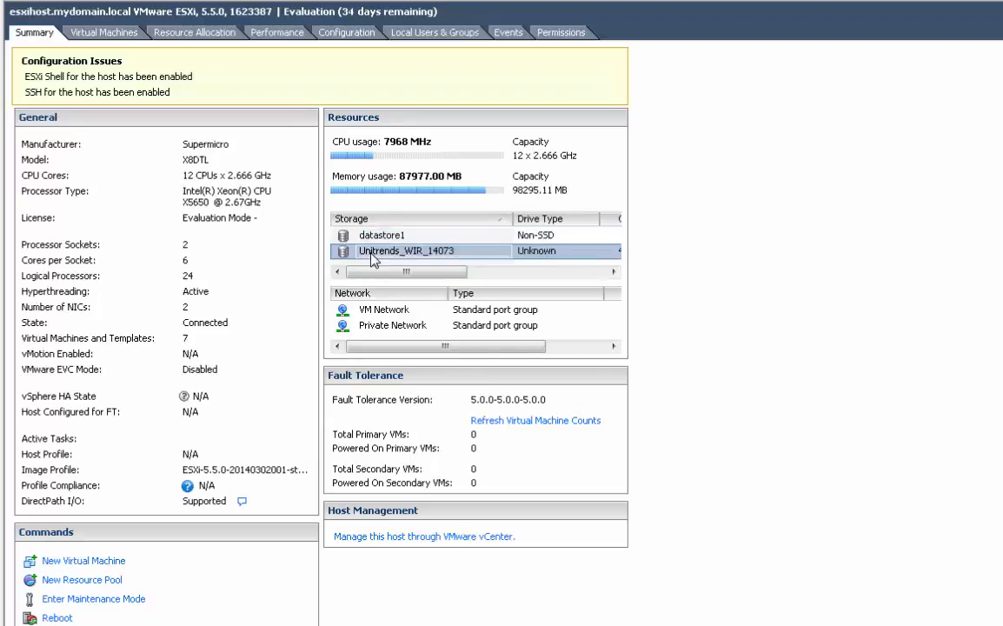
right_click(371, 251)
click(419, 265)
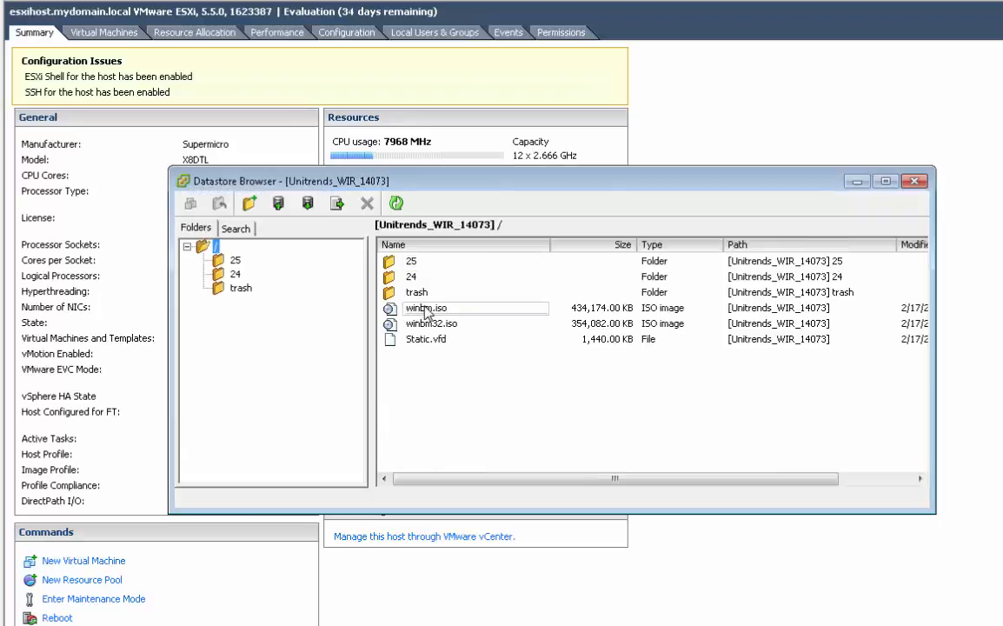
click(426, 307)
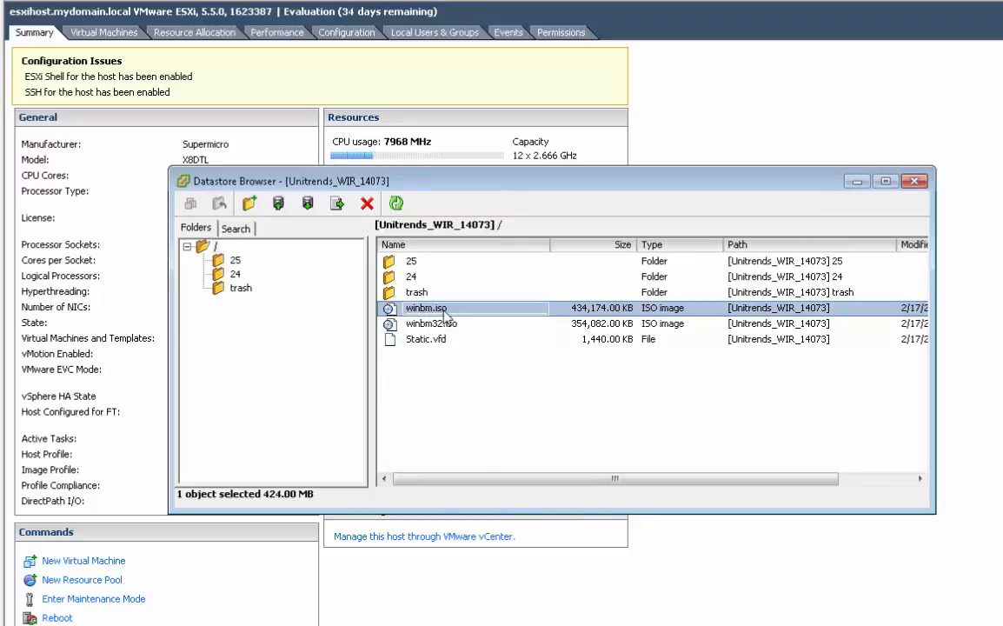
click(856, 181)
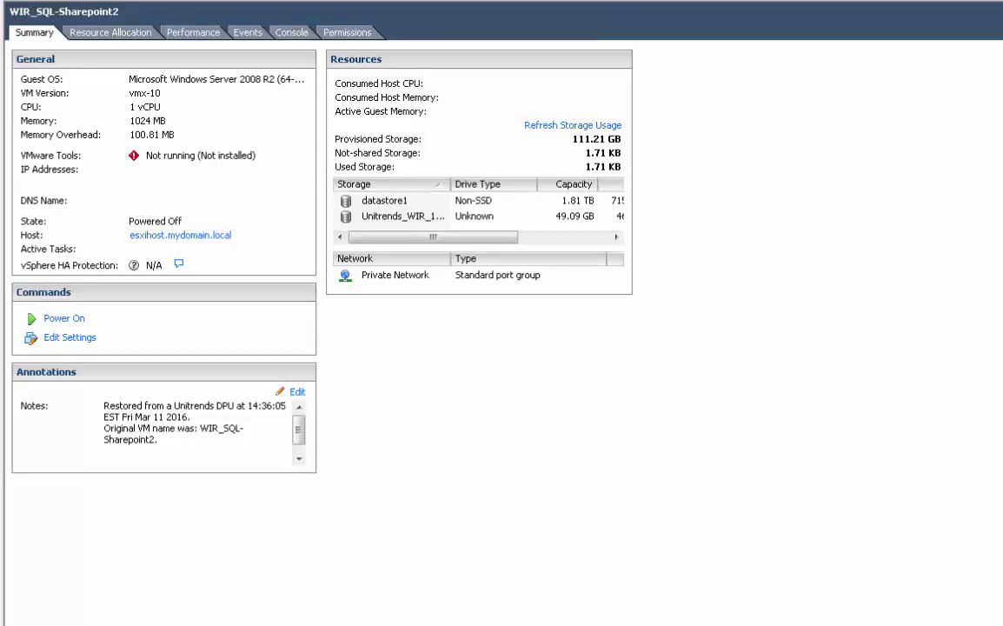
Step: Power on the WIR_SQL-Sharepoint2 virtual machine and watch it boot in its console, then minimize the console
click(54, 315)
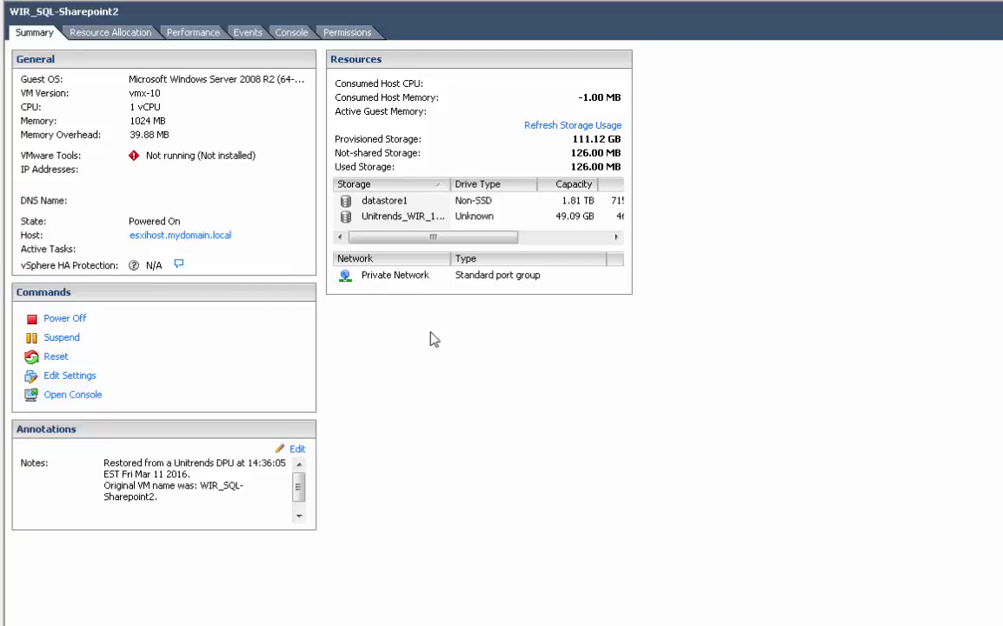
click(402, 216)
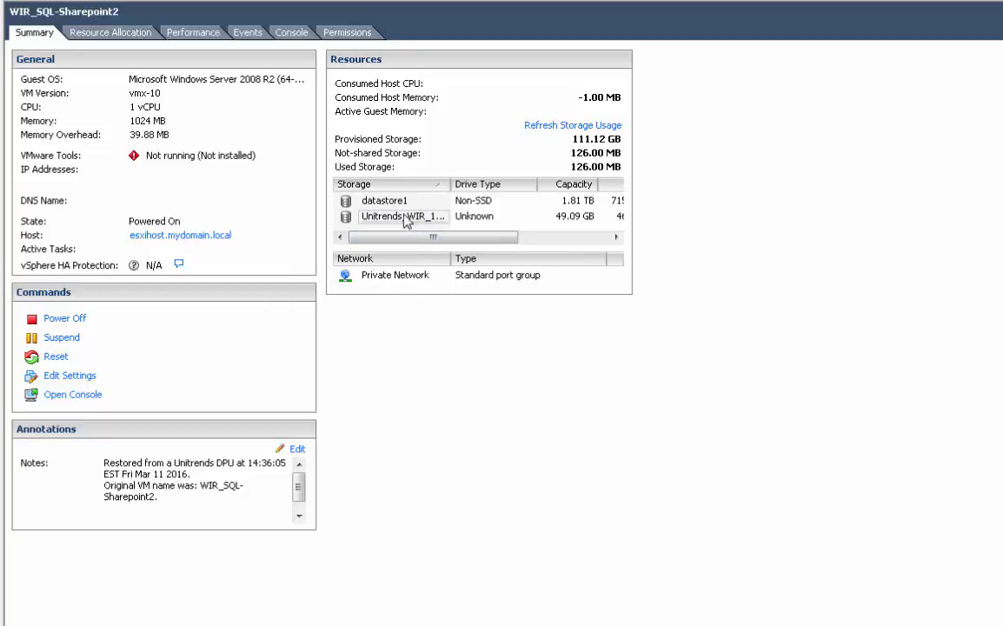
click(58, 396)
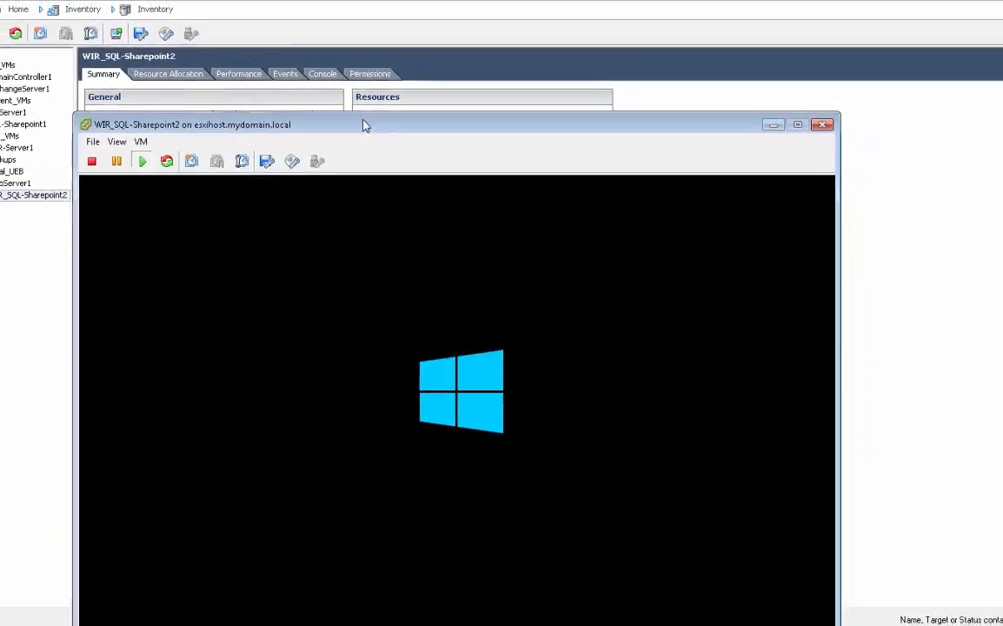
drag(346, 92, 279, 0)
drag(323, 64, 314, 54)
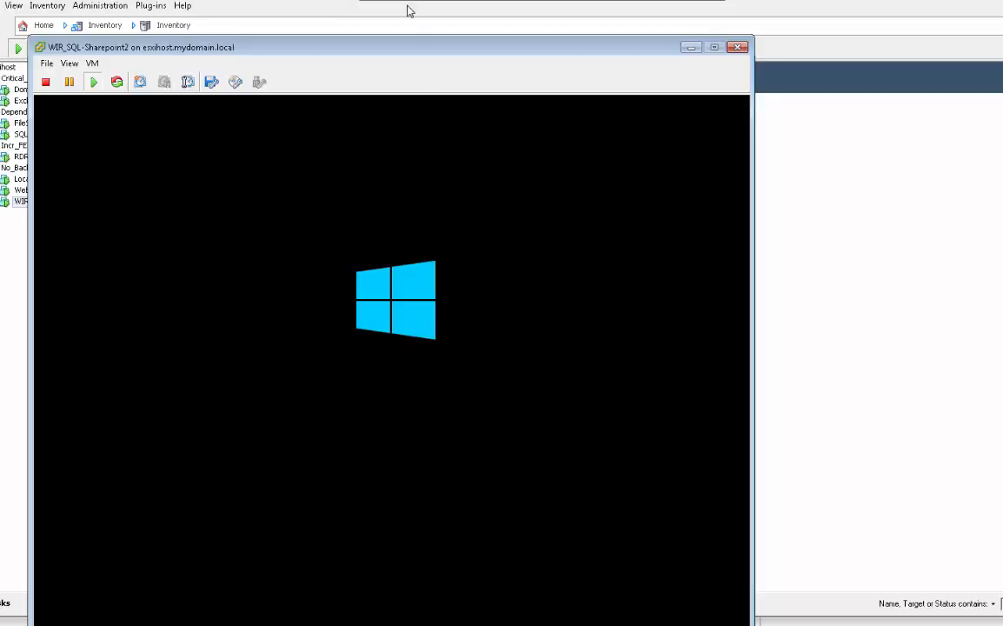
drag(408, 47, 402, 28)
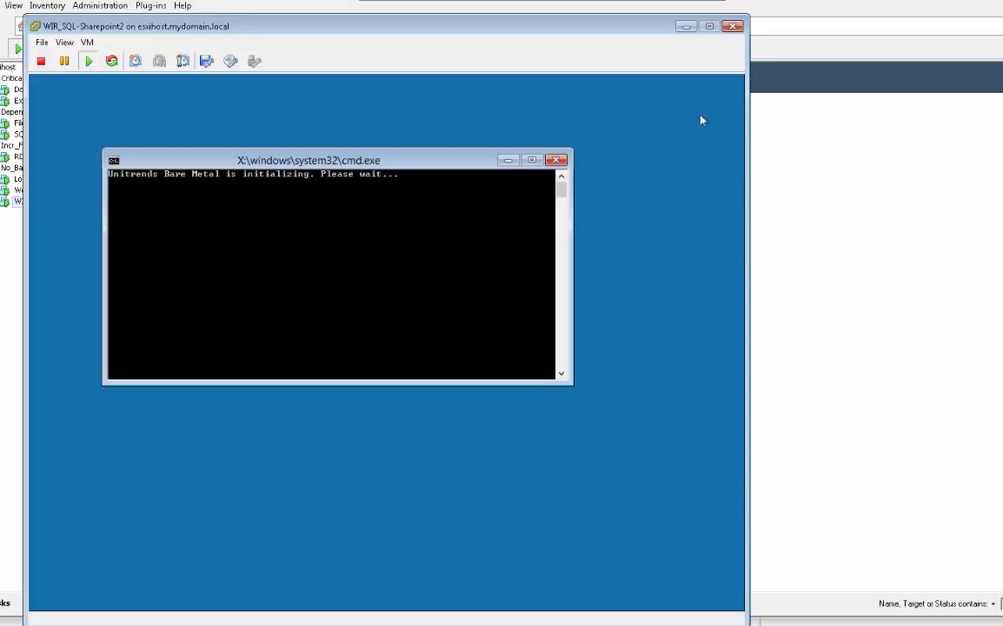
click(686, 26)
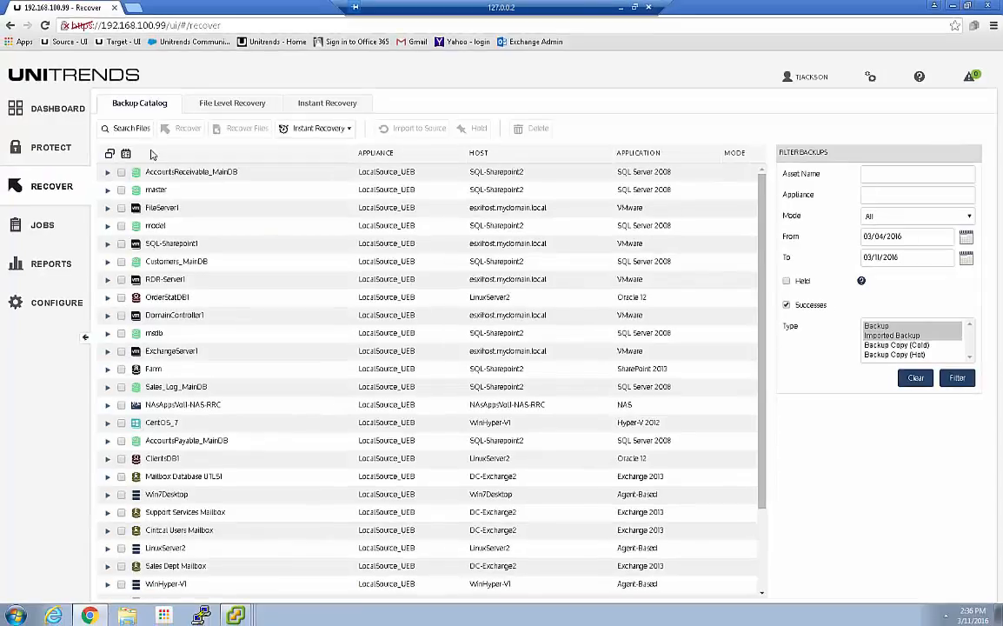
Step: Switch to Unitrends and review the pending backups of the WIR_SQL-Sharepoint2 failover client under Instant Recovery
click(309, 102)
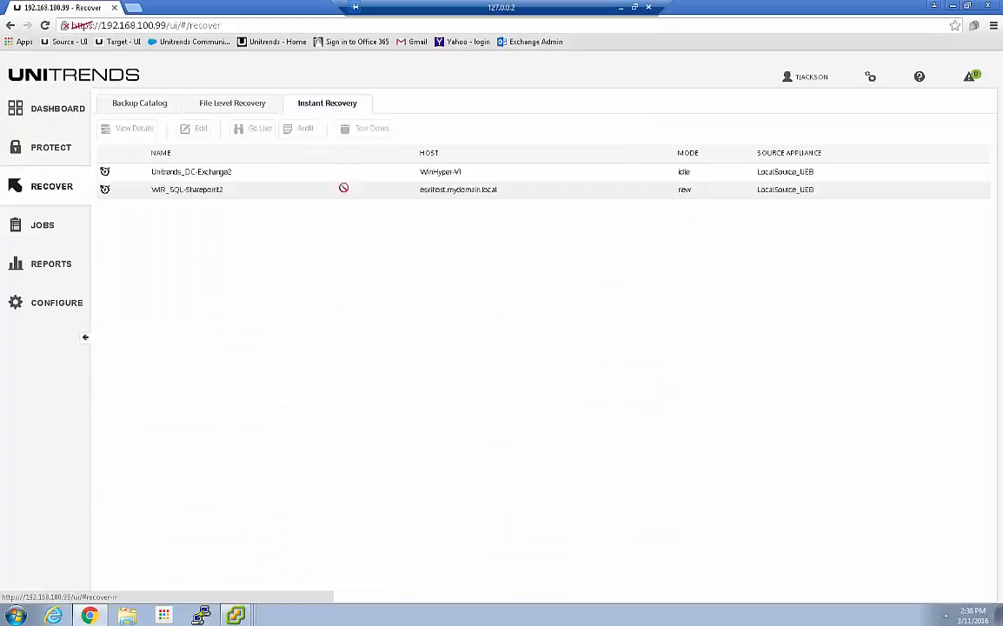
click(198, 191)
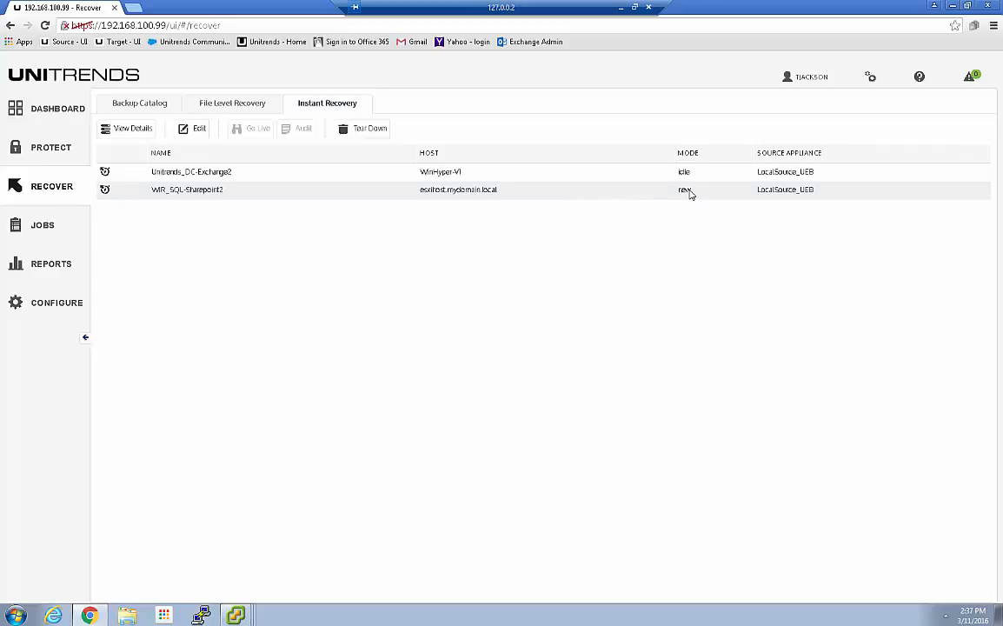
click(142, 135)
click(306, 400)
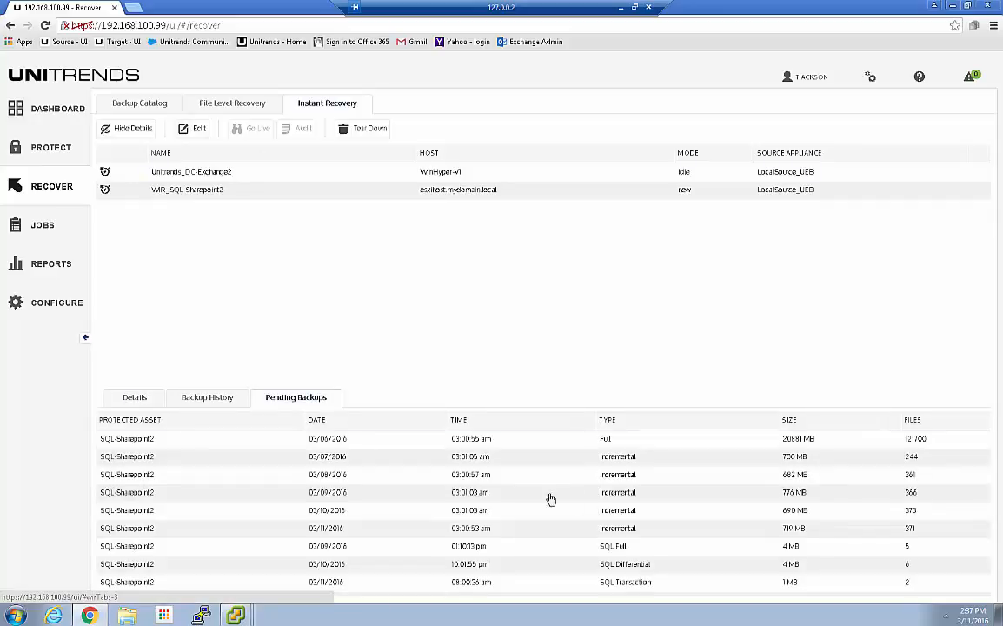
click(798, 442)
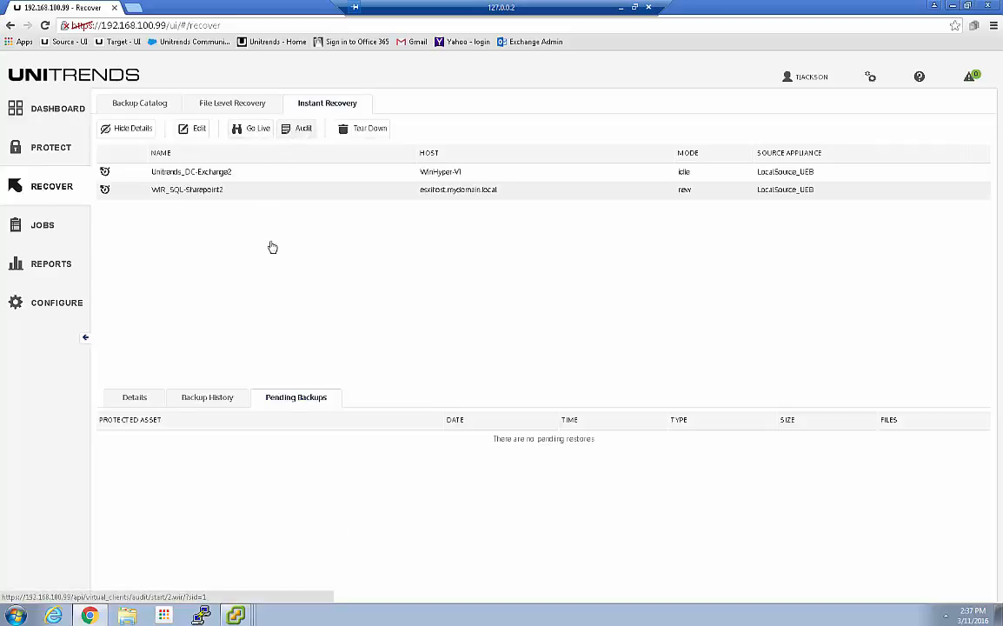
Step: Check the bare metal recovery environment in the WIR_SQL-Sharepoint2 console, close it, and recheck the client's pending backups in Unitrends
click(236, 617)
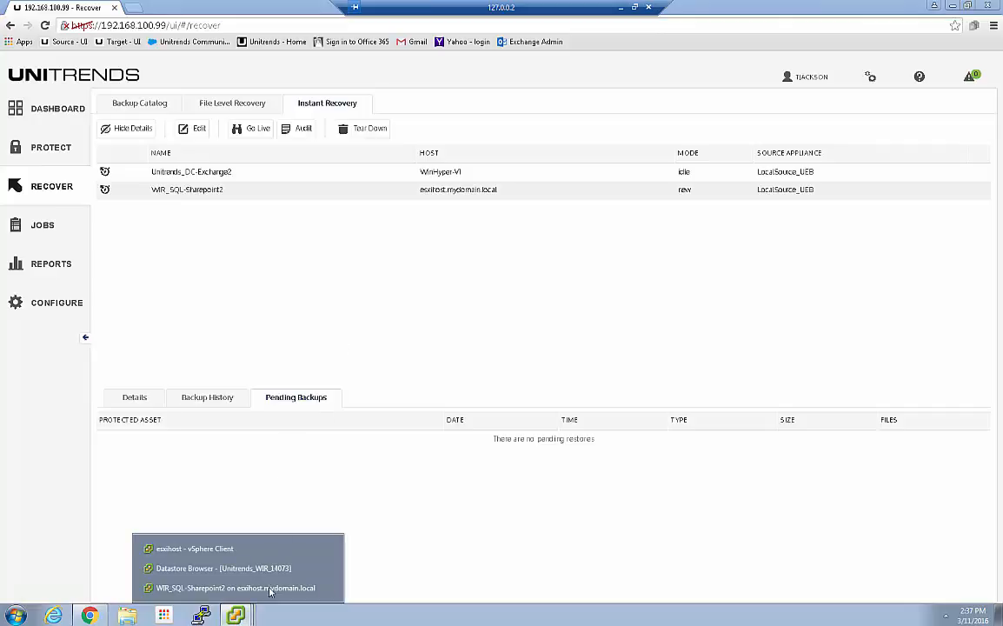
click(191, 589)
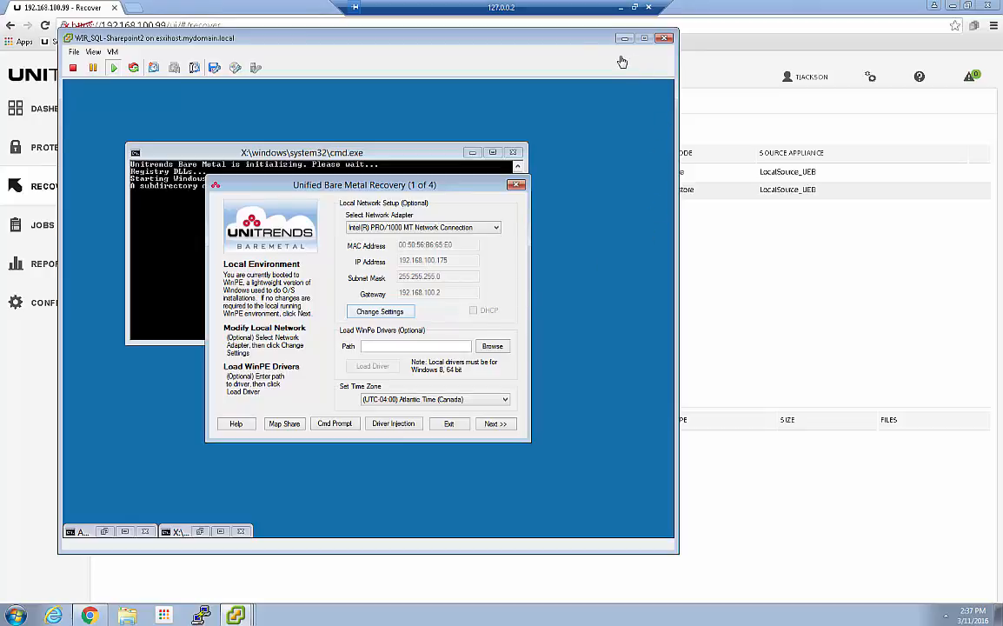
mouse_move(532, 41)
mouse_down()
mouse_move(540, 45)
mouse_move(530, 45)
mouse_up()
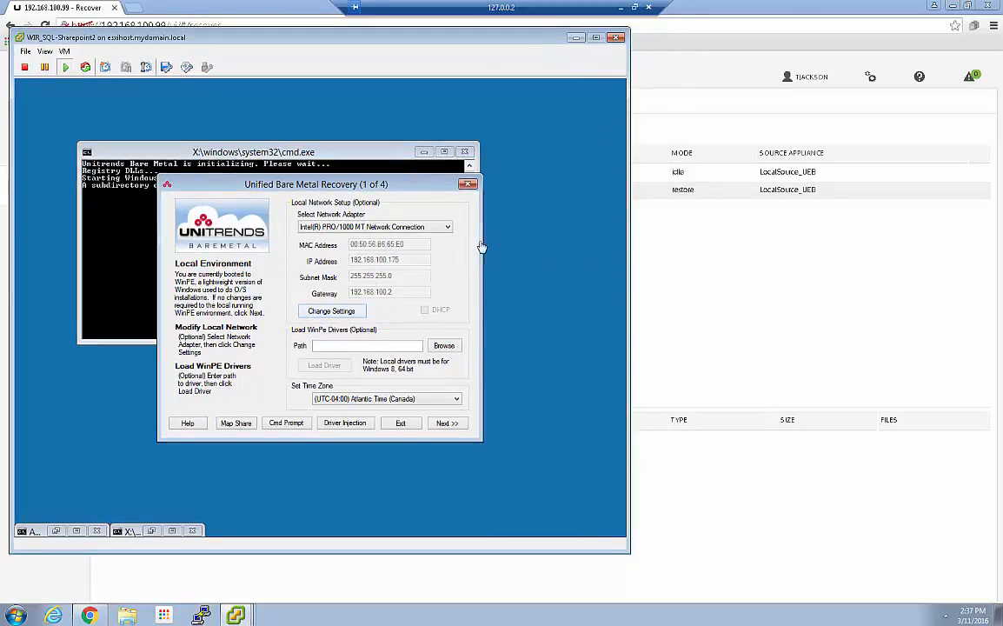
click(615, 38)
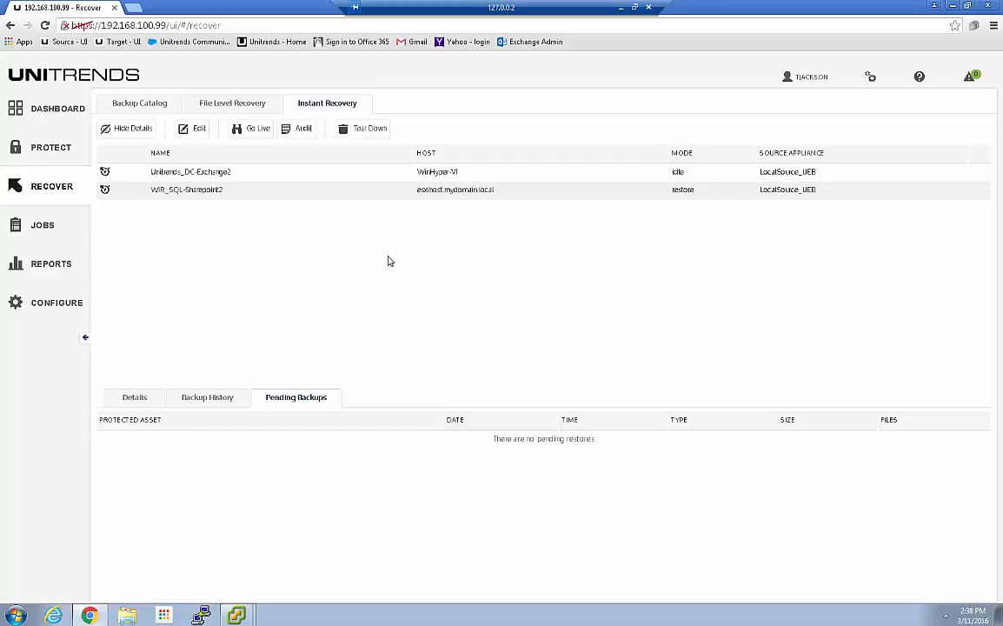
click(304, 189)
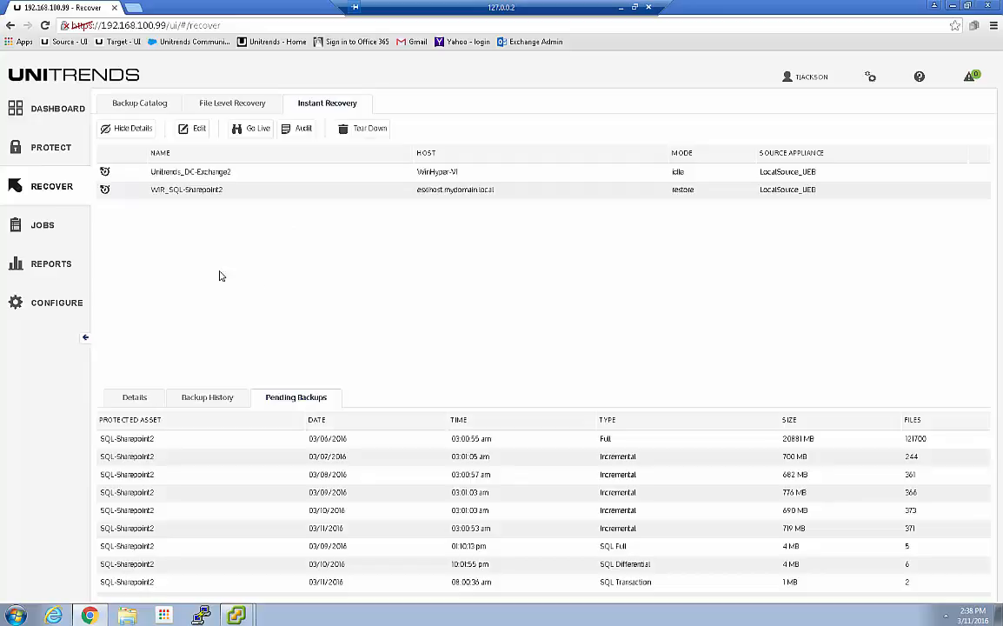
Step: Check which protected assets are available for a new Windows Instant Recovery failover client, then cancel the creation wizard
click(130, 103)
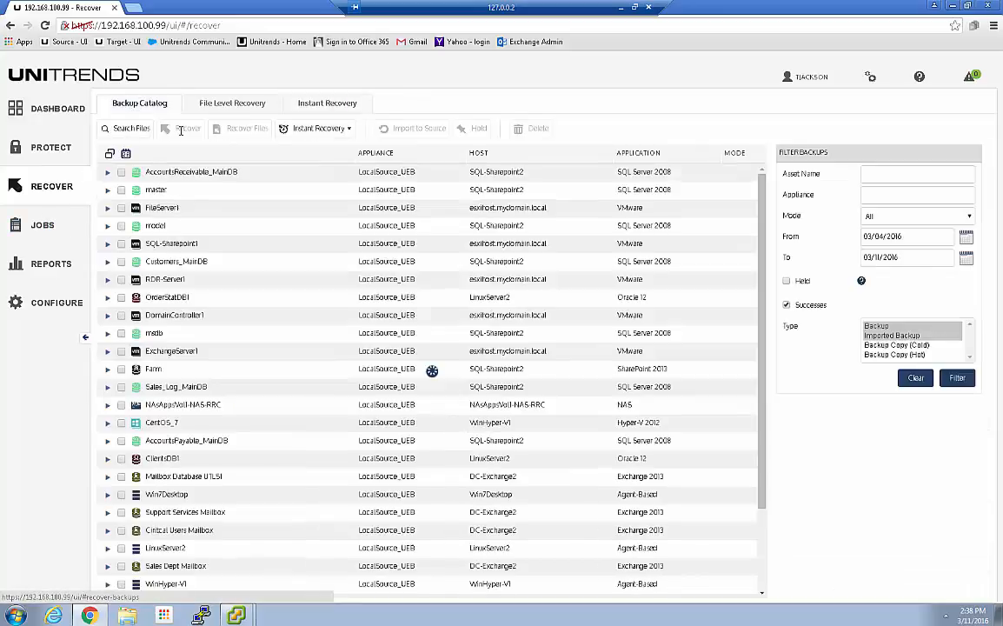
click(347, 129)
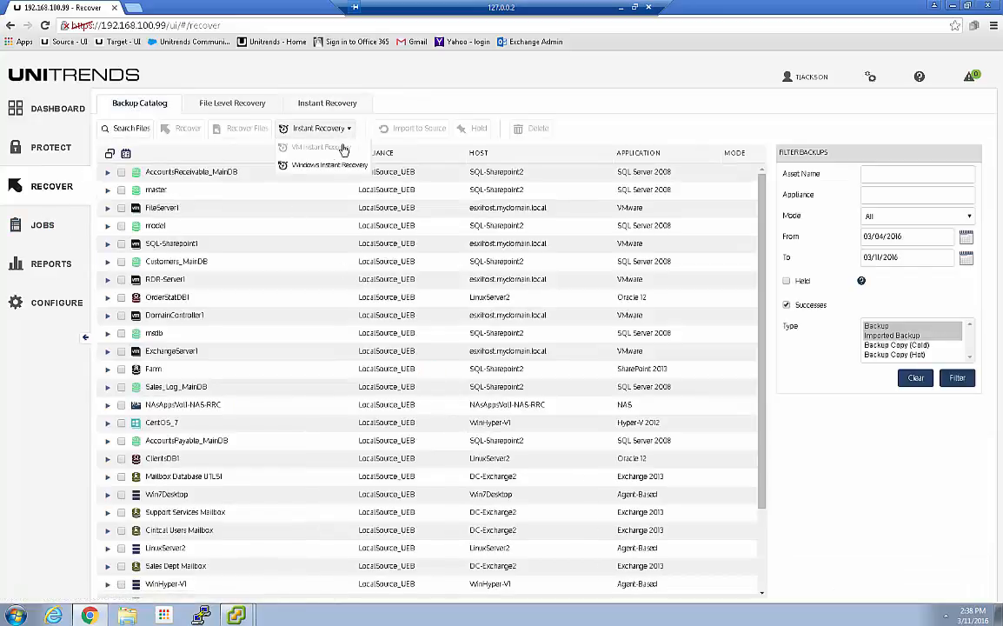
click(320, 165)
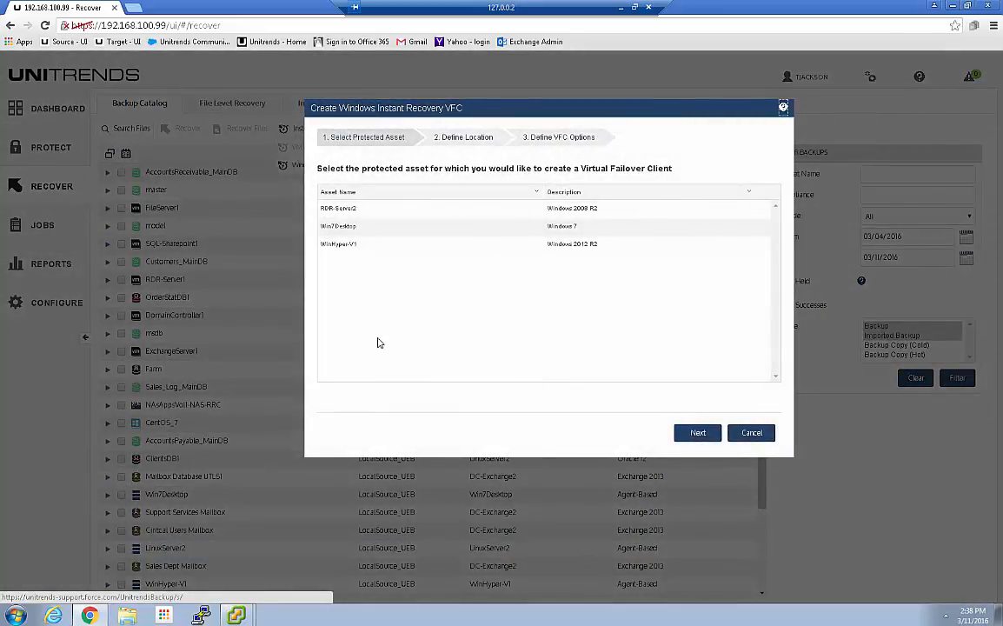
click(752, 432)
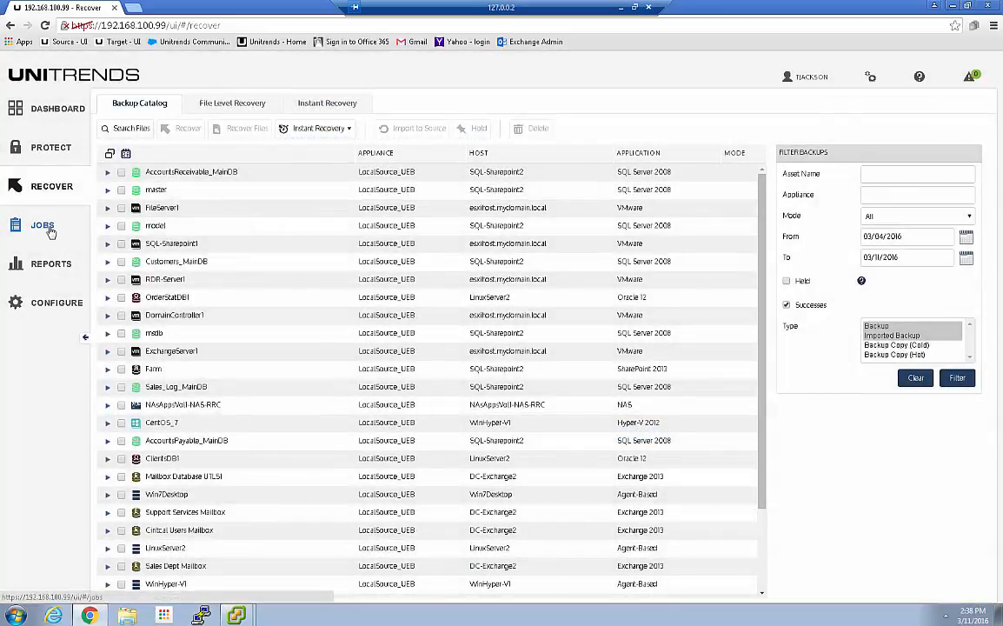
Step: Check the WIR_SQL-Sharepoint2 client's recovery mode and examine the details of the active SQL-Sharepoint2 restore job
click(327, 104)
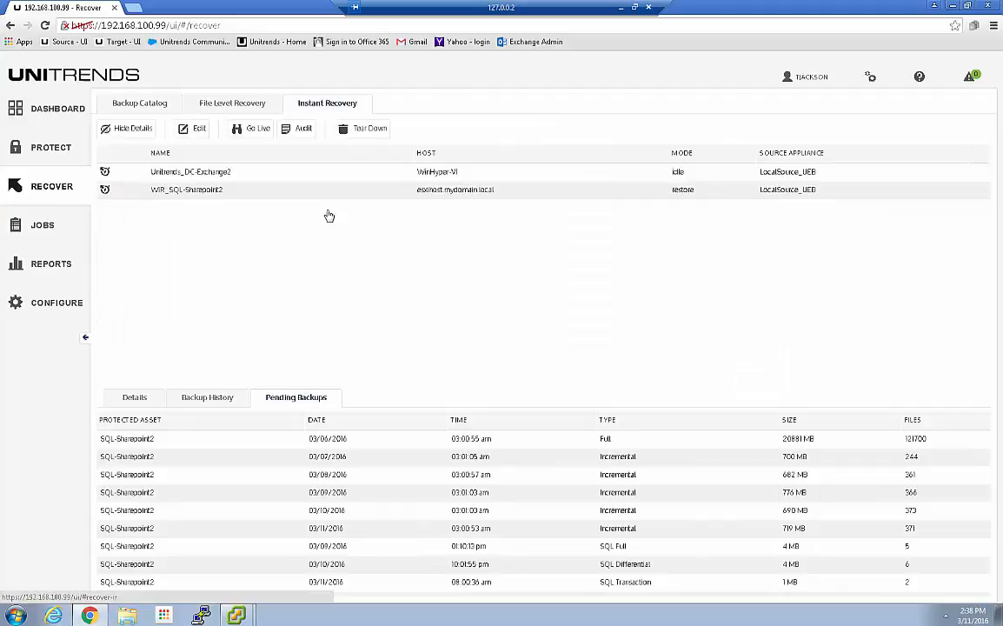
click(234, 188)
click(41, 230)
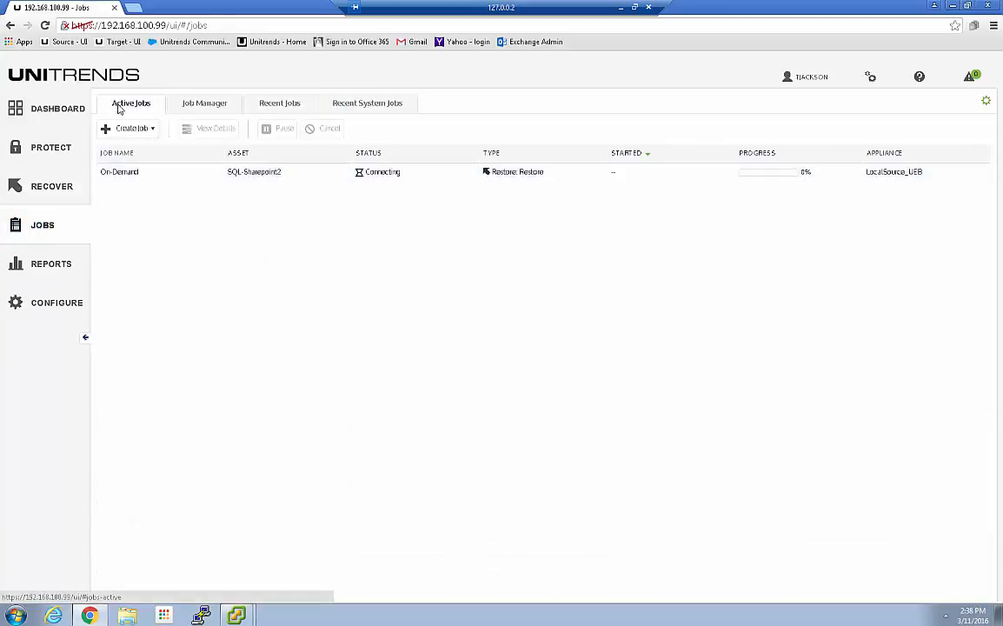
click(141, 172)
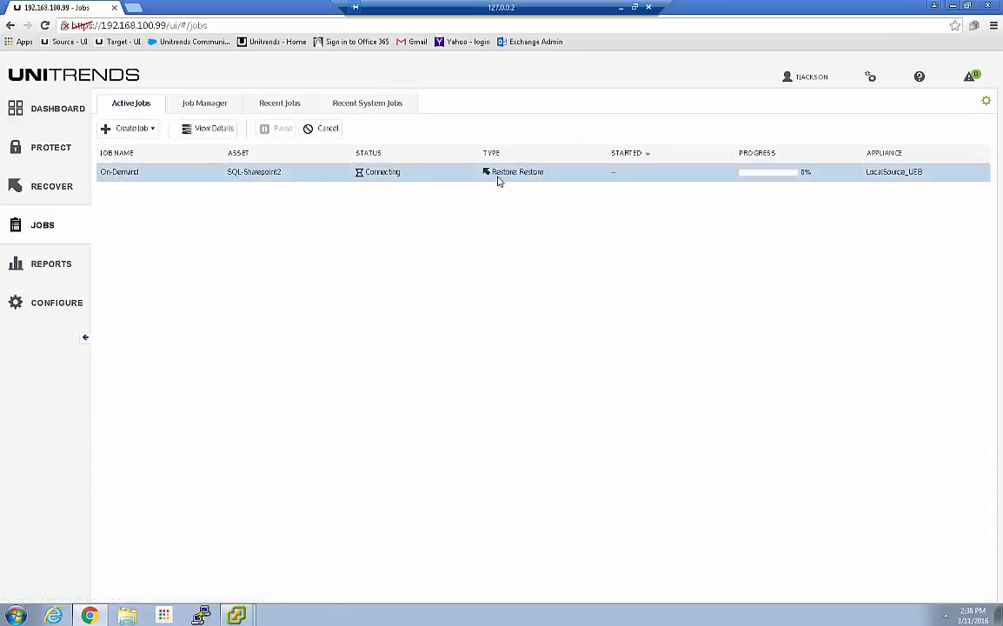
click(209, 128)
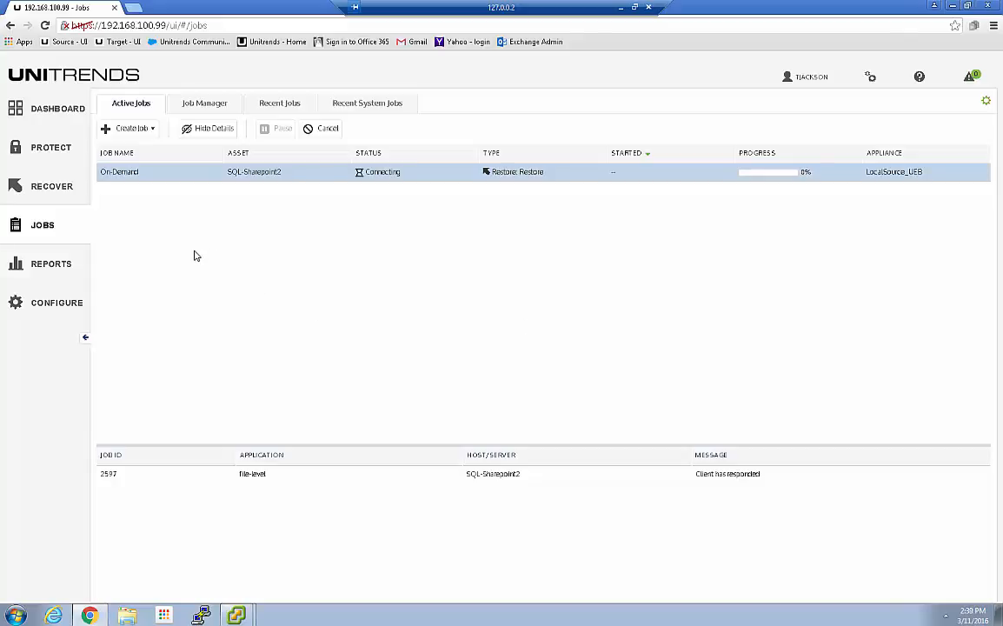
Step: Select the Unitrends_DC-Exchange2 client under Instant Recovery, then sign in to the Hyper-V server by remote desktop with the account password
click(39, 187)
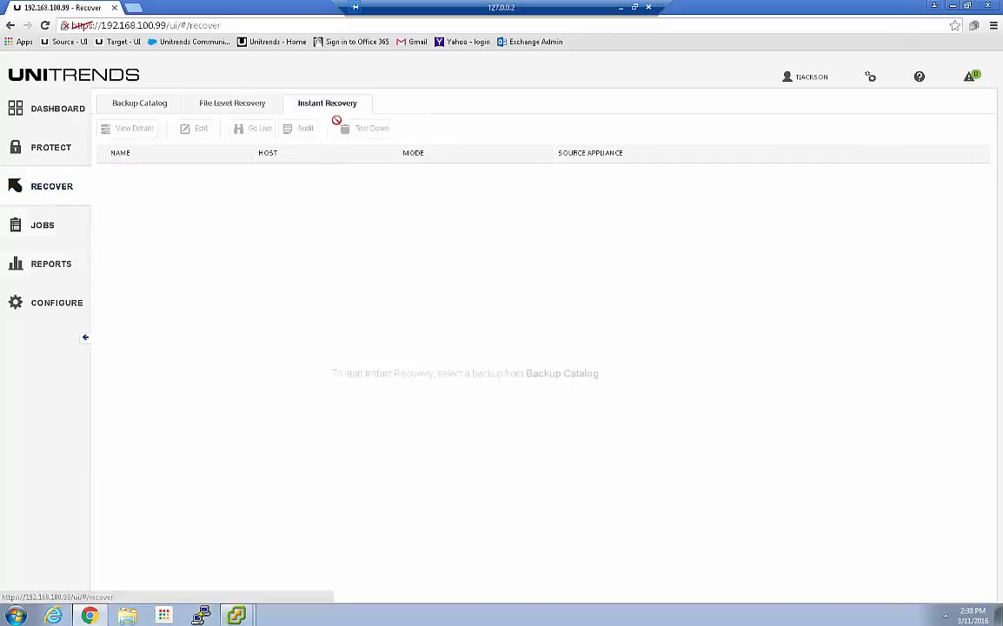
click(222, 173)
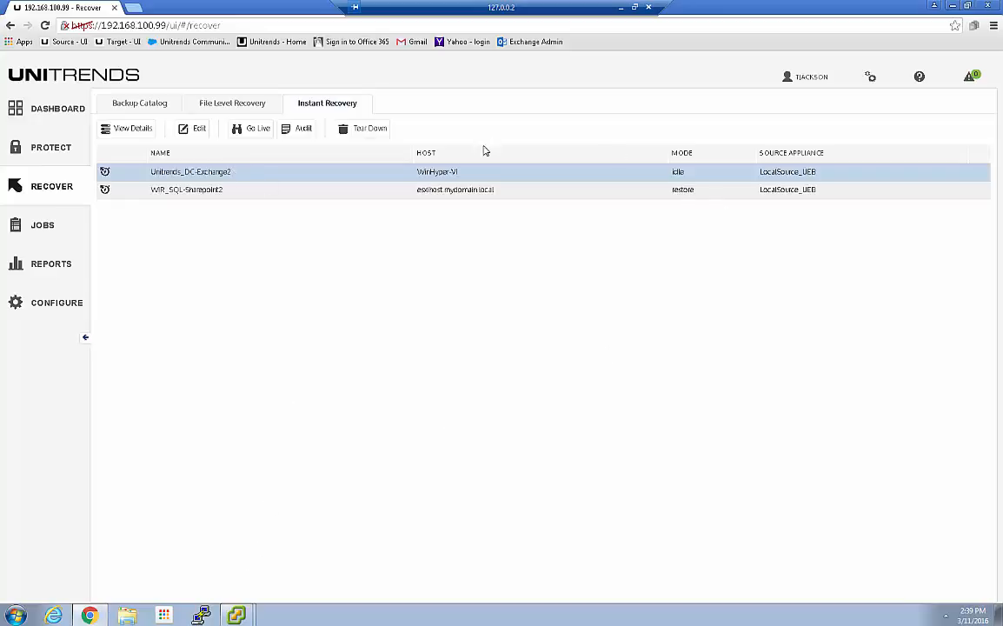
click(952, 6)
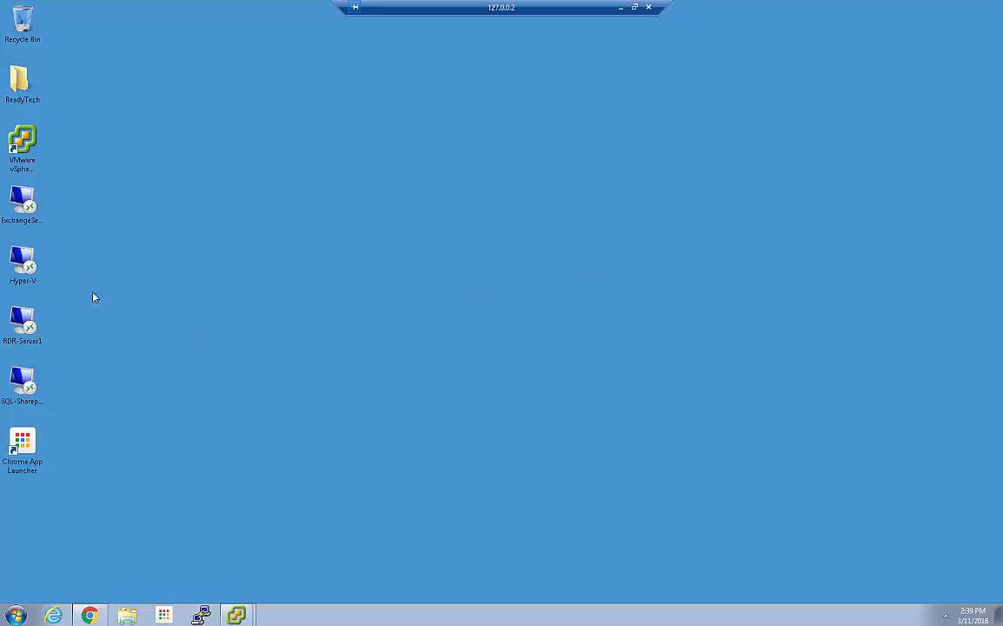
double_click(24, 270)
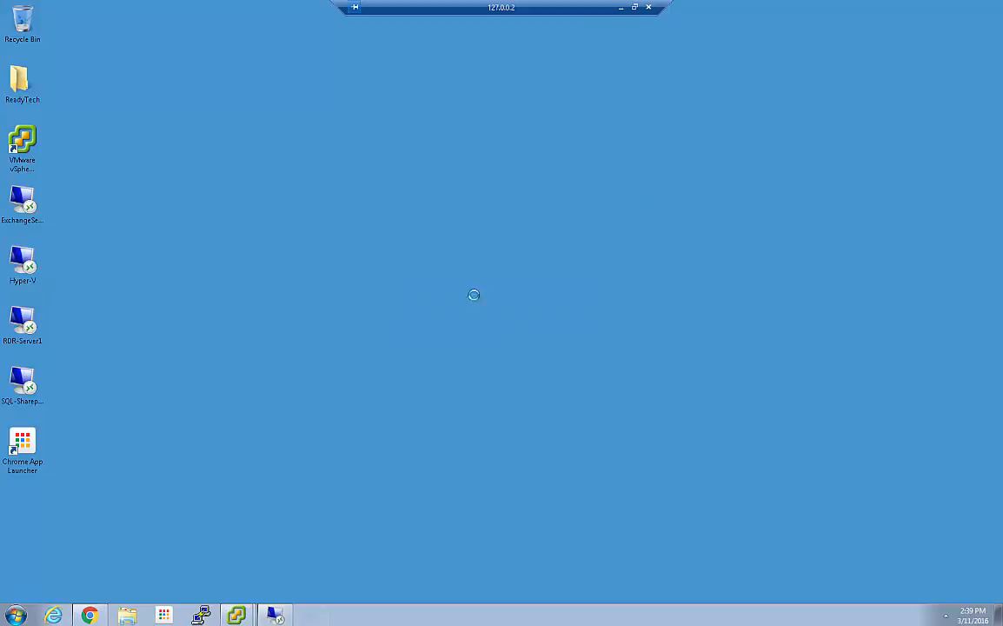
click(475, 288)
text(••••••••)
key(Return)
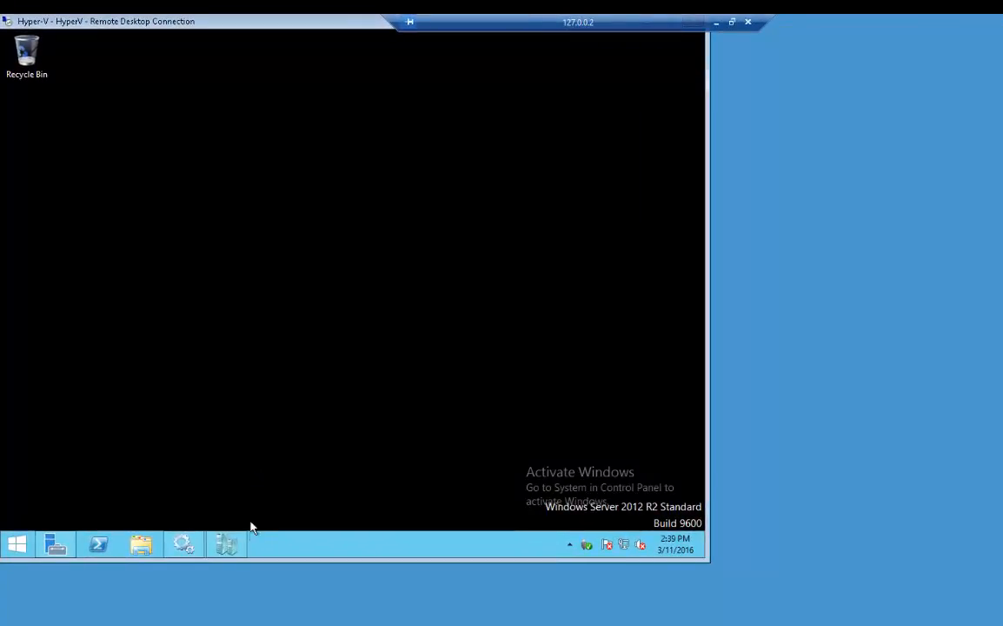
Step: Check the recovery environment in the Unitrends_DC-Exchange2 console from Hyper-V Manager, then close the console and minimize the remote session
click(223, 535)
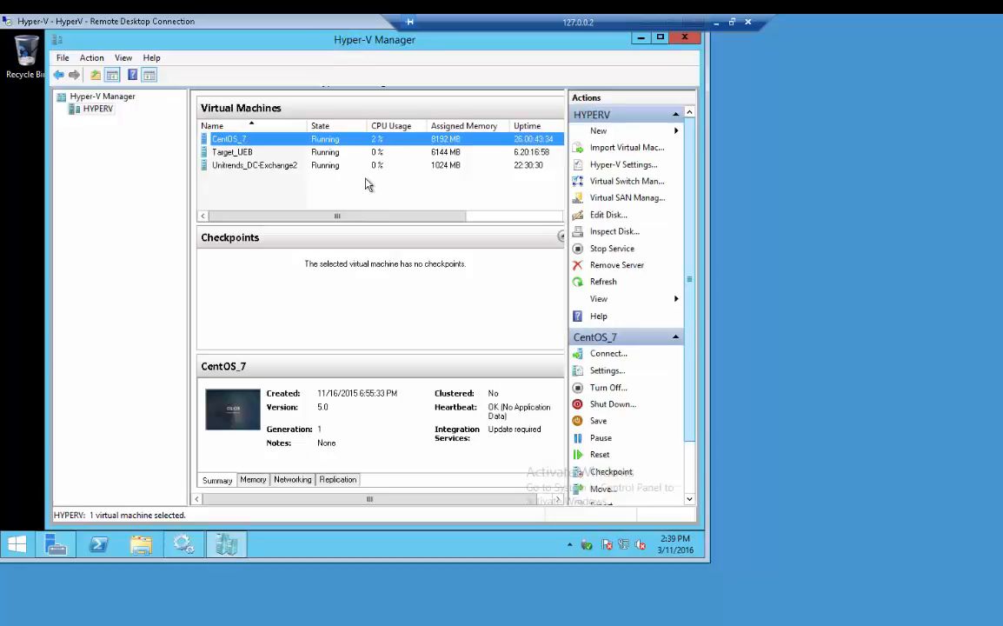
click(266, 166)
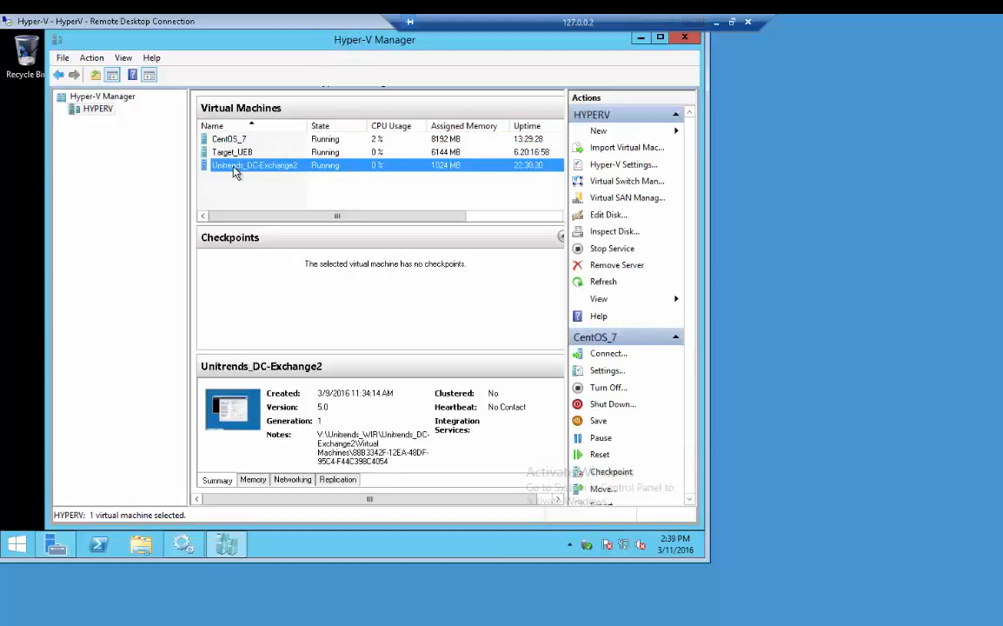
right_click(279, 171)
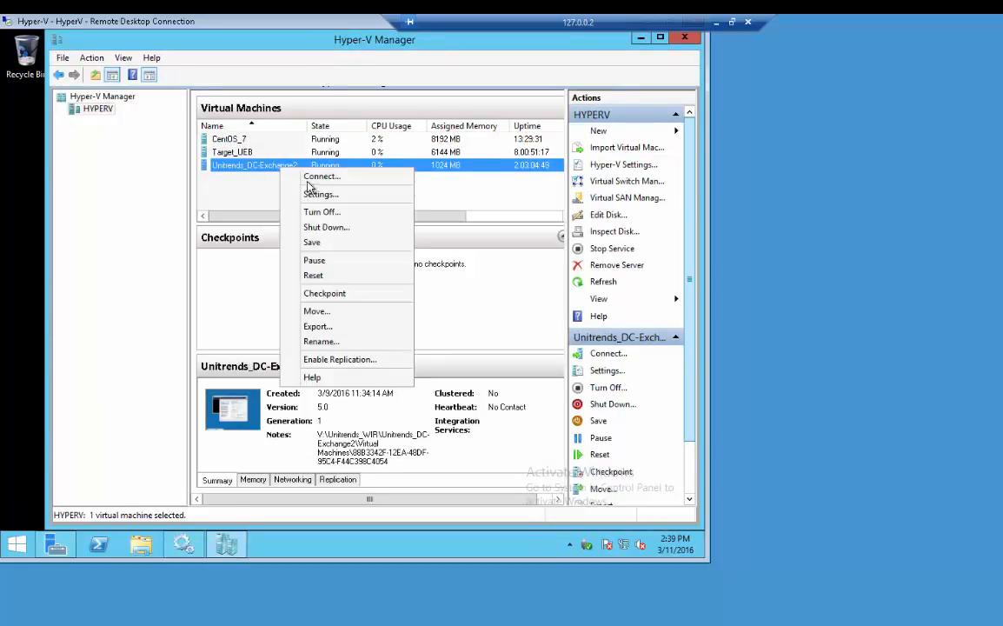
click(300, 174)
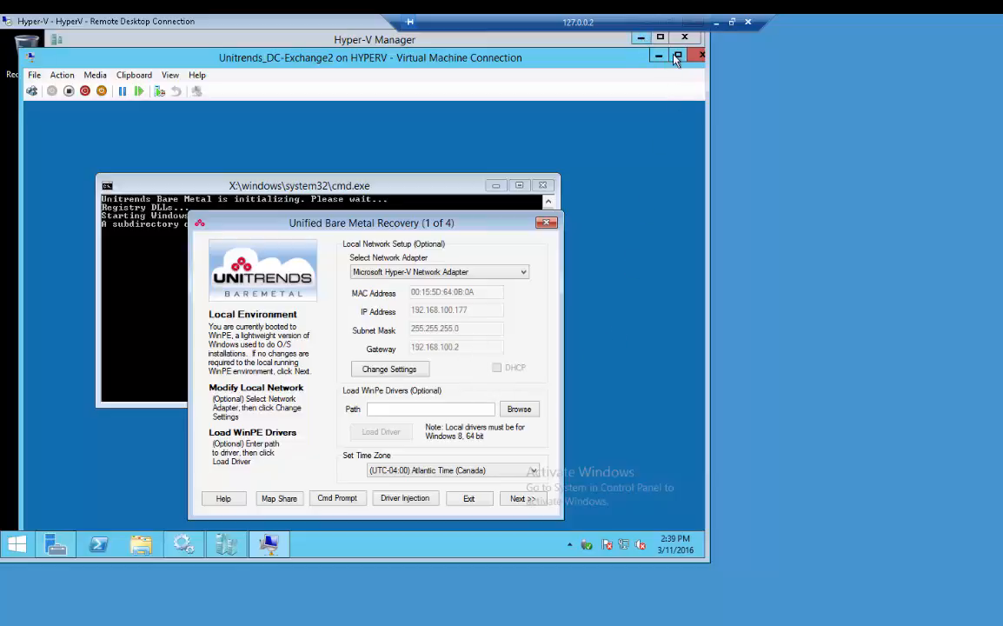
click(699, 56)
click(639, 37)
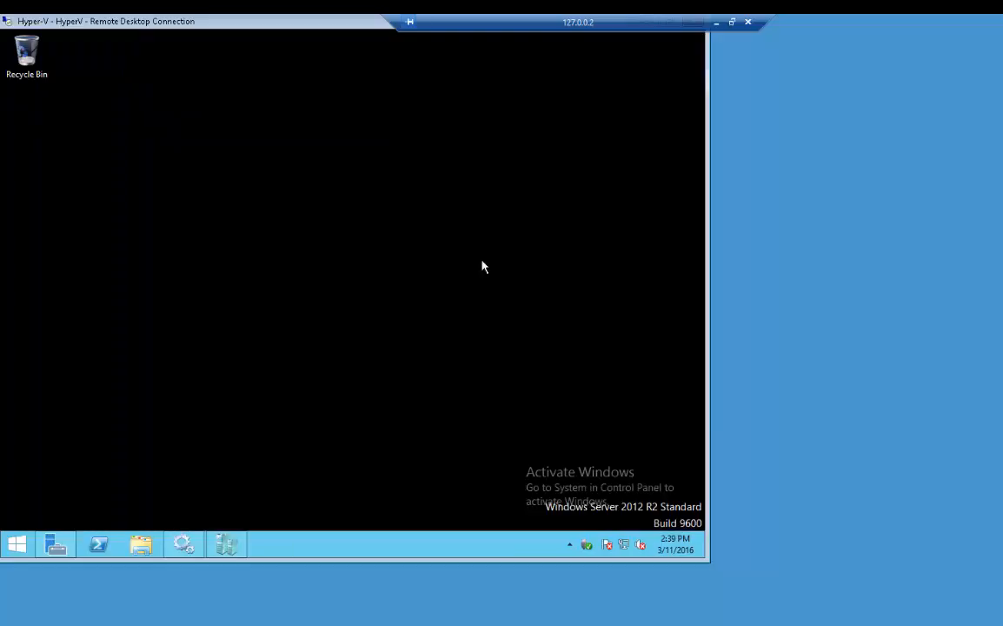
drag(610, 30, 365, 29)
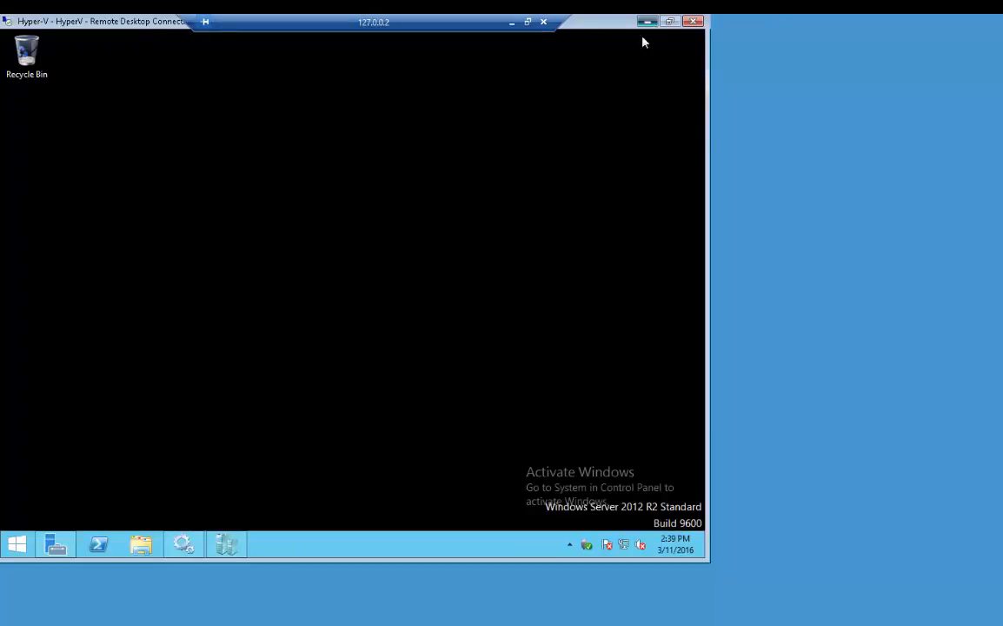
click(643, 21)
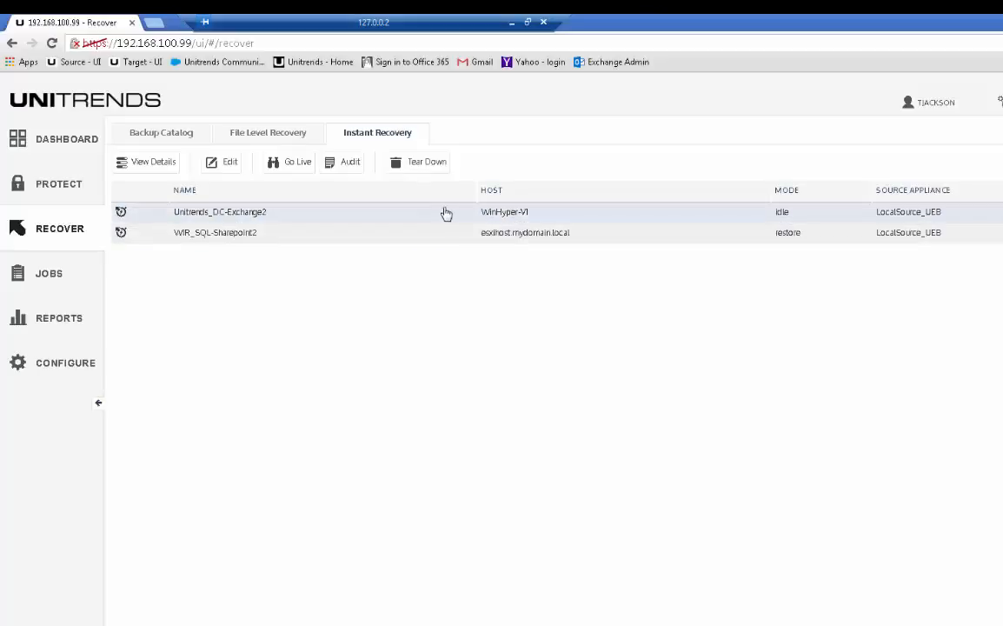
Step: Put the Unitrends_DC-Exchange2 failover client into audit mode in Unitrends and display its details
click(439, 216)
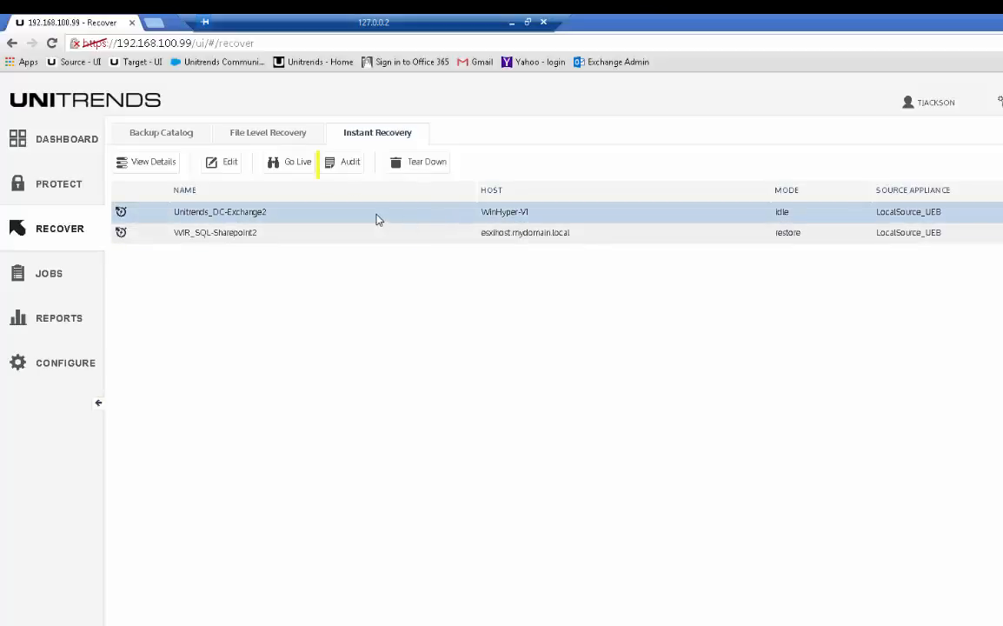
click(344, 164)
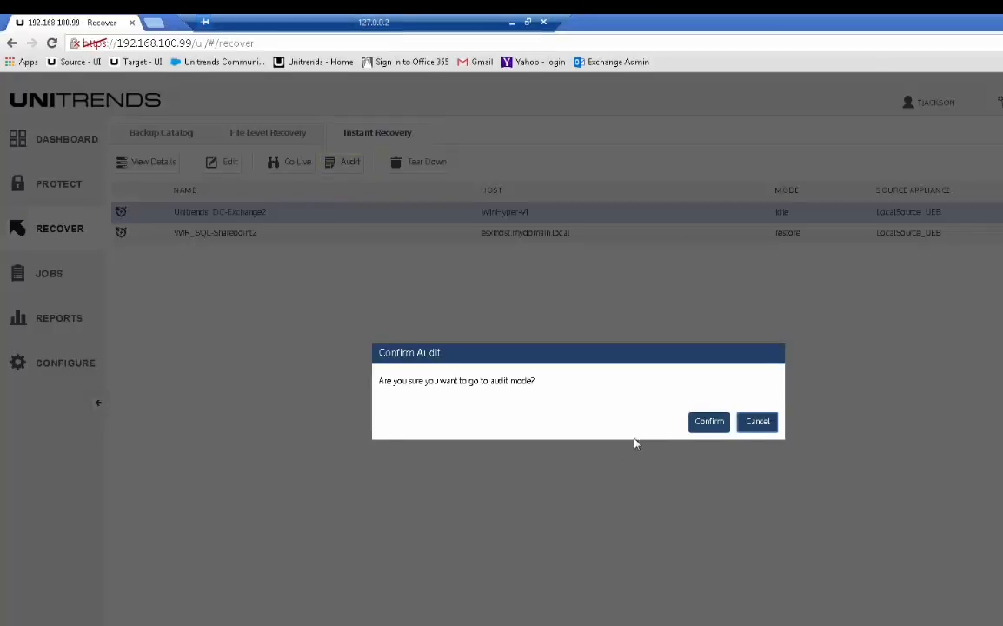
click(707, 423)
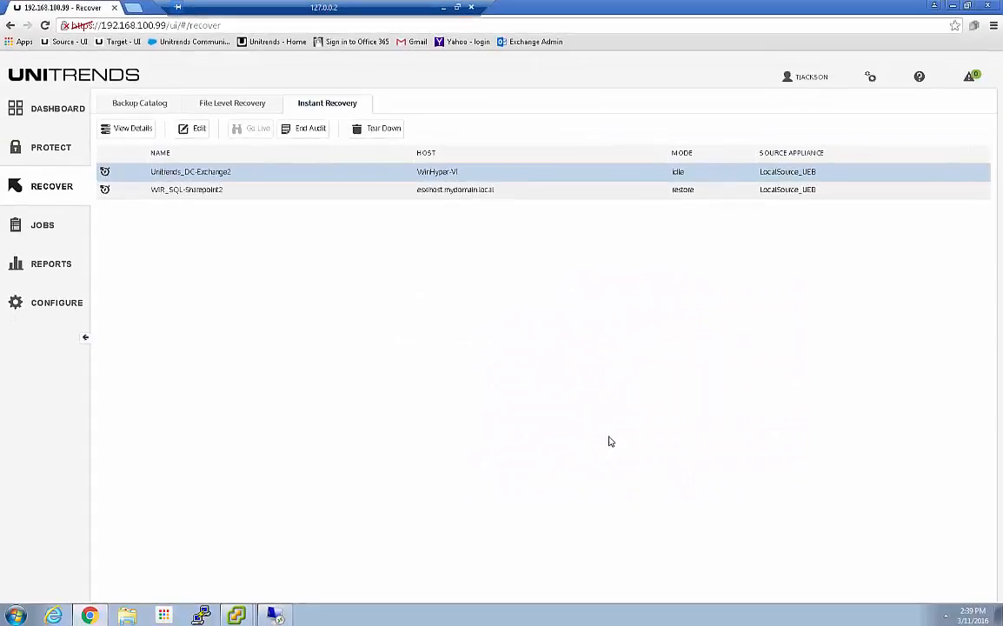
click(639, 173)
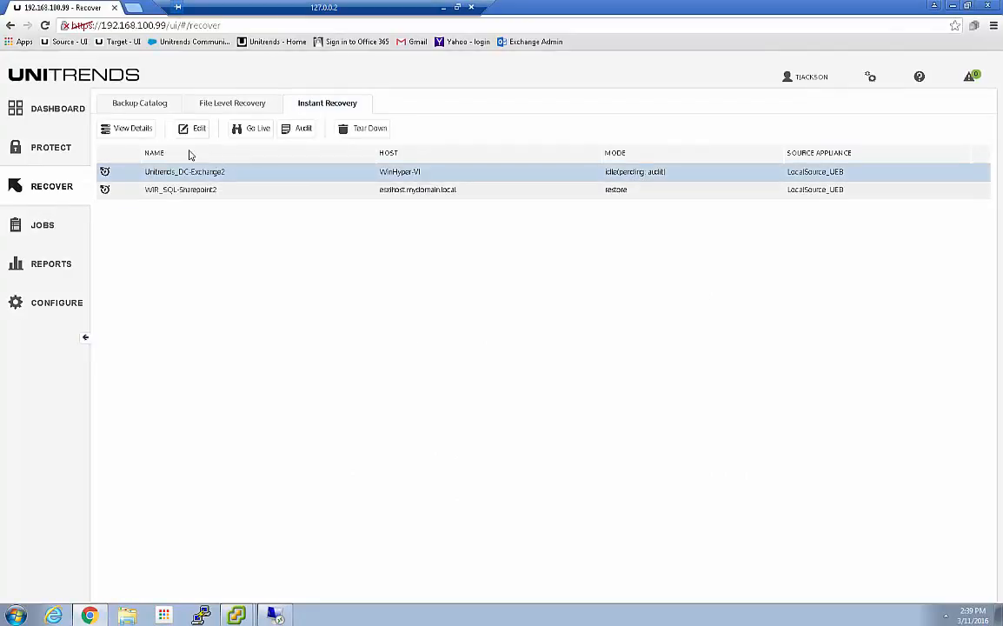
click(132, 130)
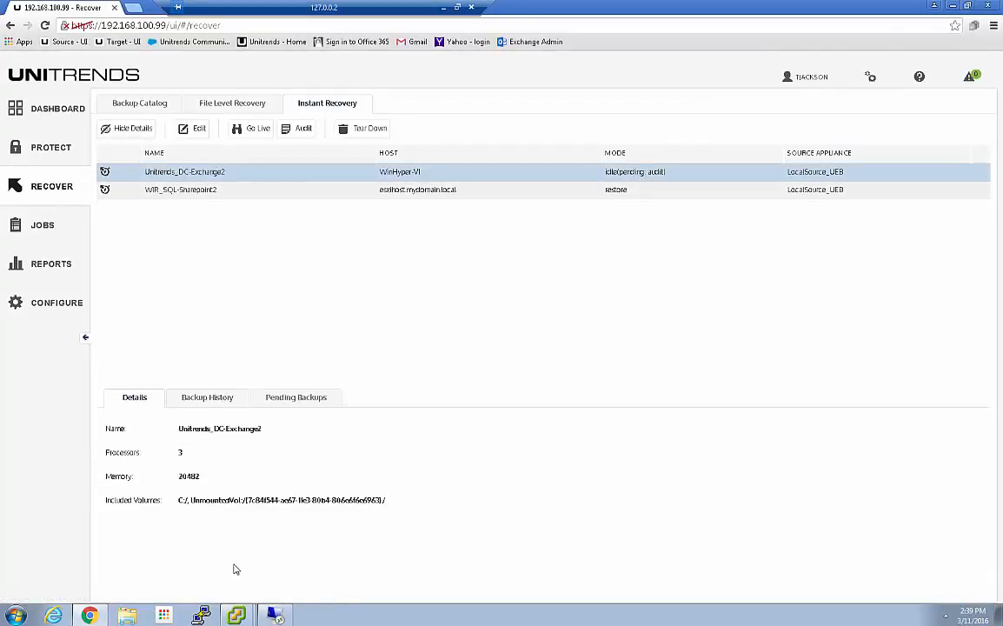
Step: Examine the status and checkpoints of Unitrends_DC-Exchange2 in Hyper-V Manager and connect to its console
mouse_move(241, 617)
click(273, 616)
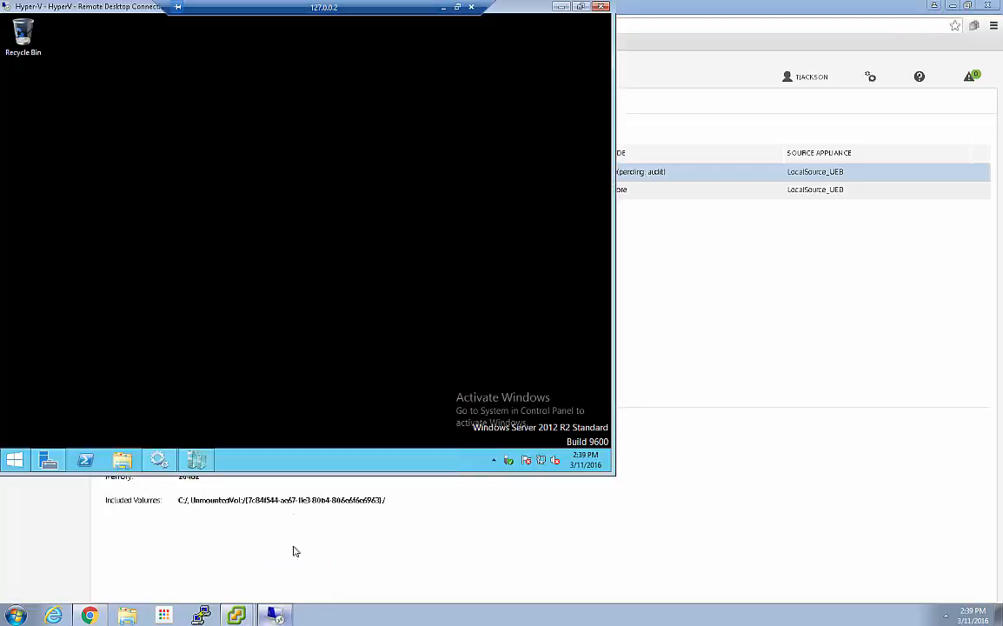
click(198, 461)
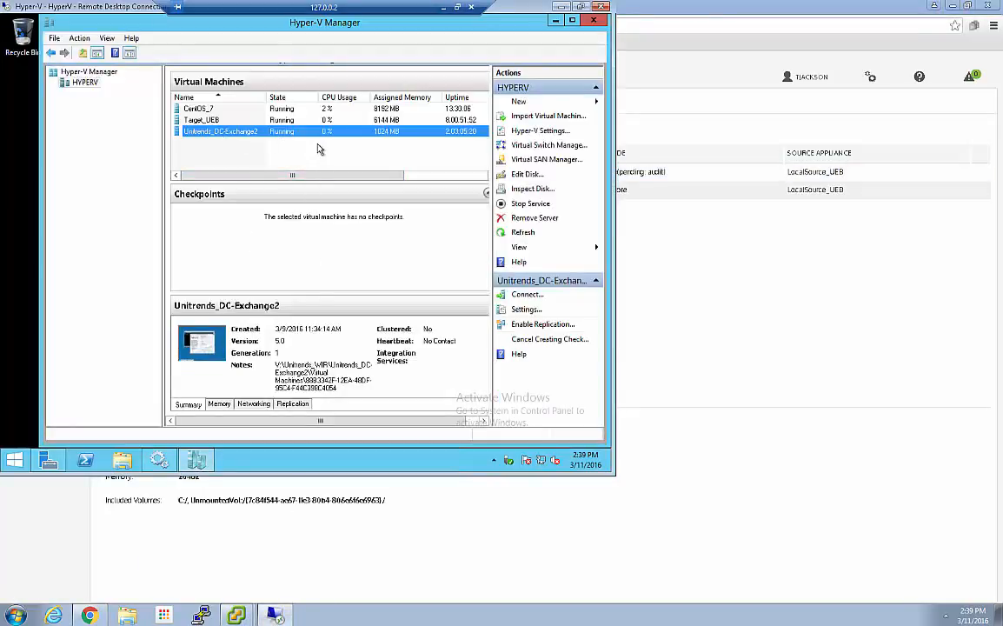
drag(292, 175, 451, 178)
click(451, 178)
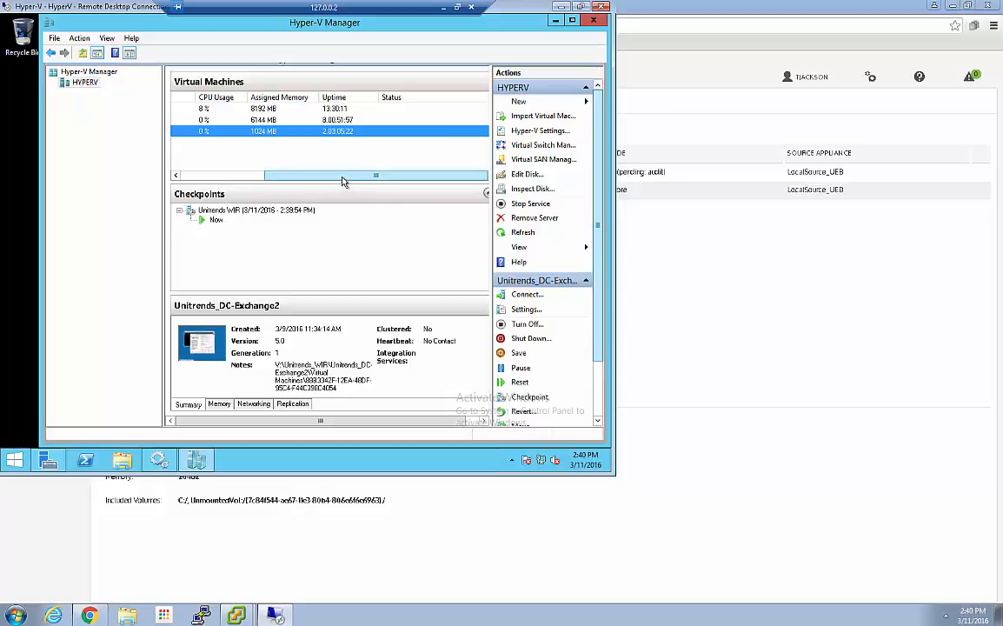
drag(342, 181, 256, 165)
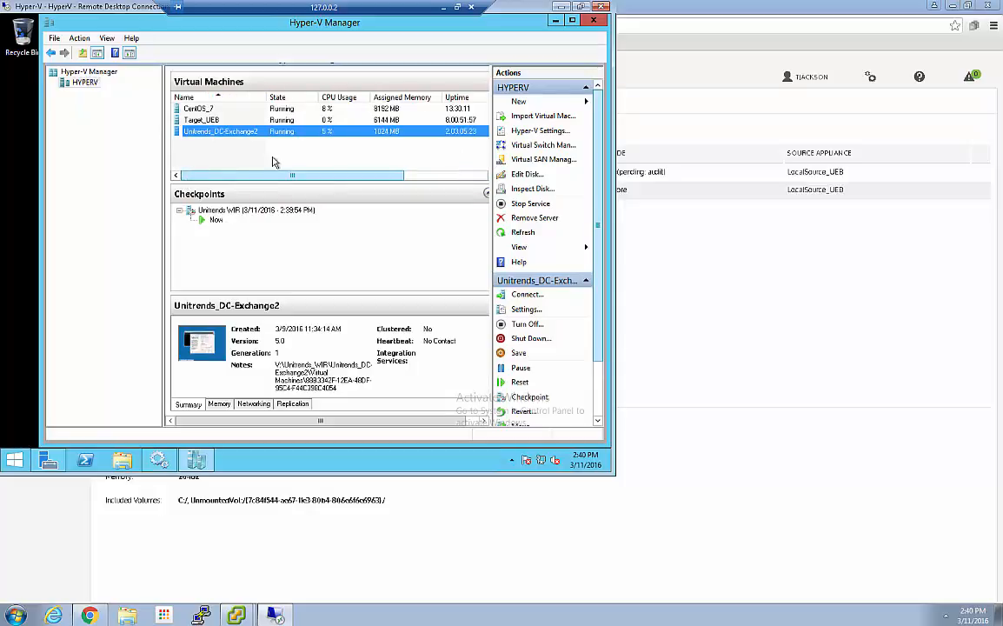
right_click(217, 135)
click(256, 142)
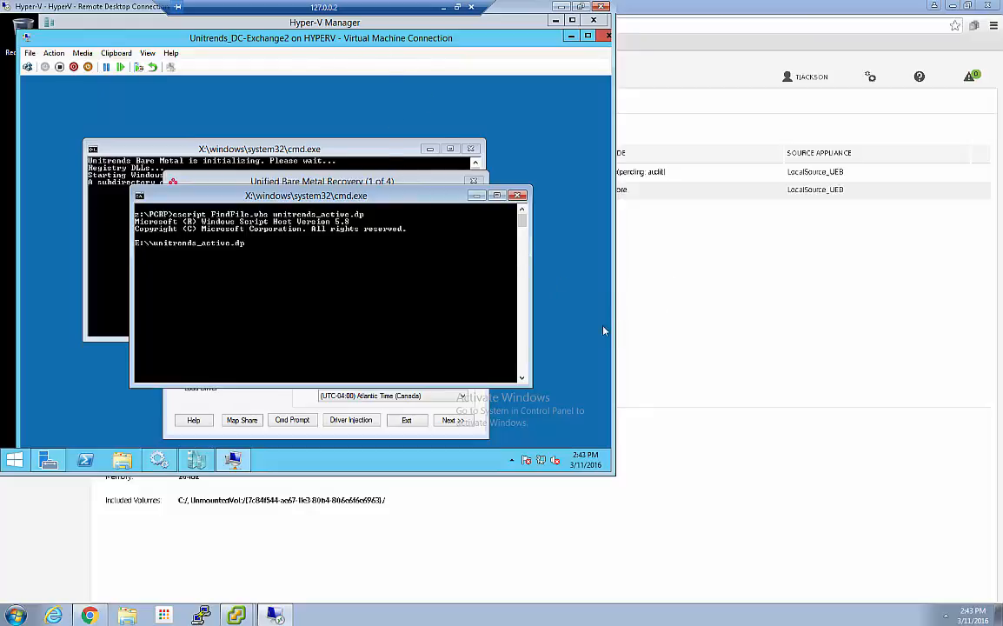
Step: Return to Unitrends and recheck the mode and details of the Unitrends_DC-Exchange2 client
click(633, 279)
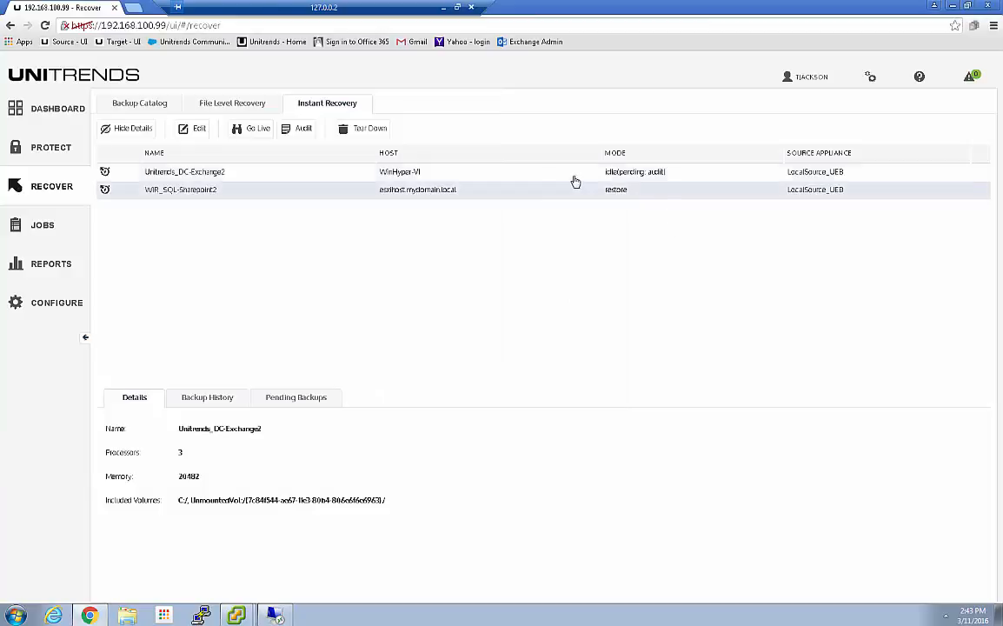
click(128, 128)
click(128, 128)
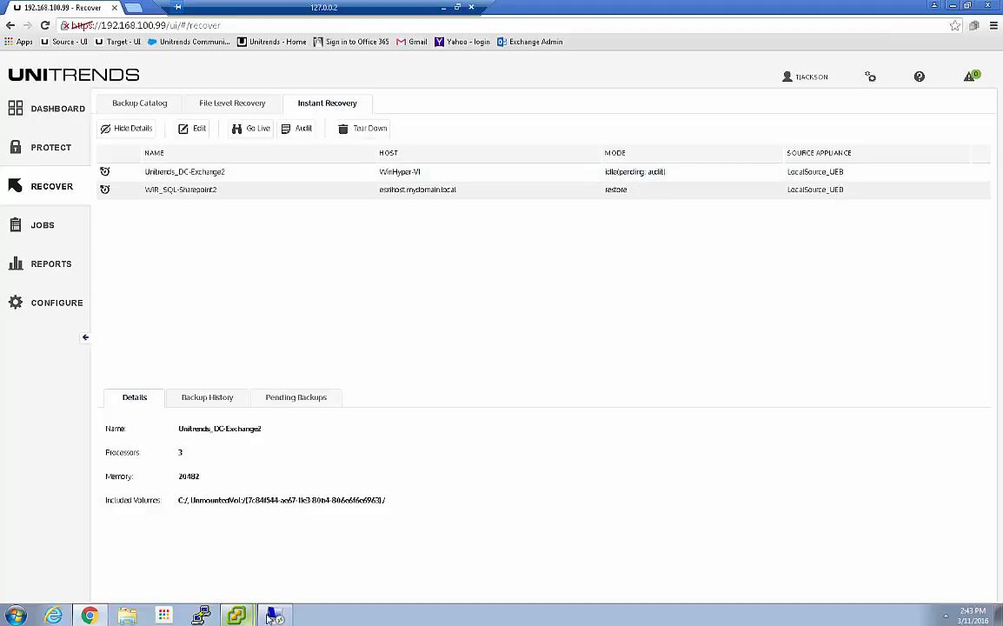
Step: Close the Unitrends_DC-Exchange2 console in the Hyper-V session and reconnect to it to check the audit script's progress
click(235, 614)
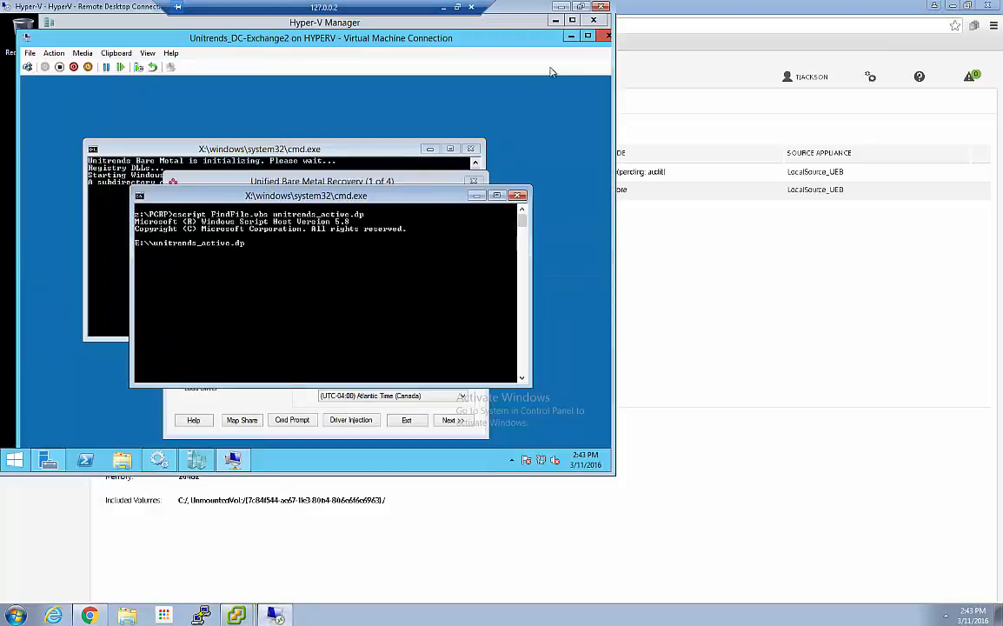
click(607, 37)
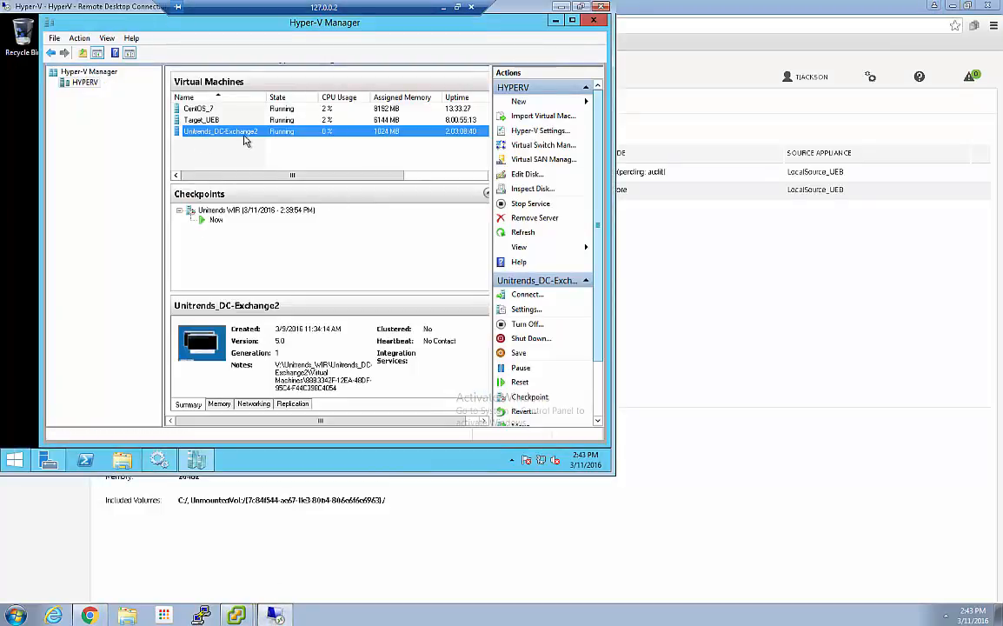
drag(370, 175, 172, 167)
click(195, 131)
right_click(196, 130)
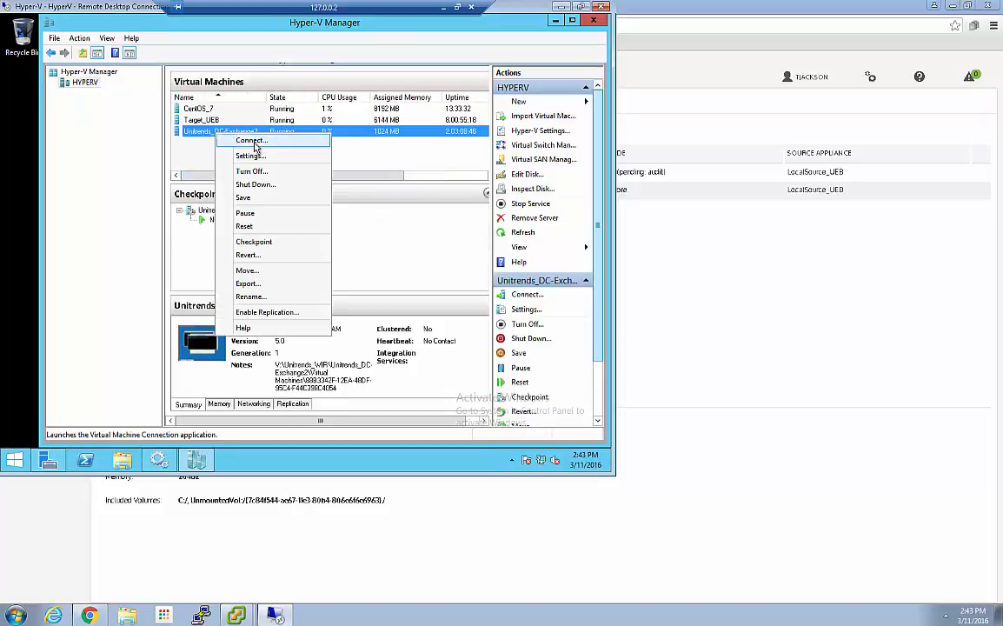
click(253, 142)
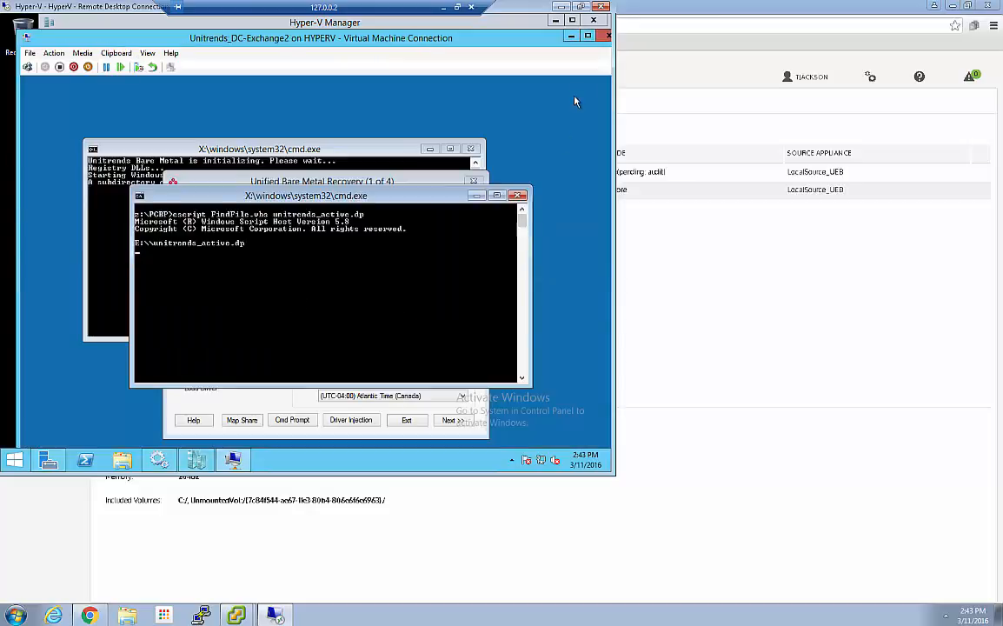
Step: Minimize the Hyper-V session, switch to the Recovery-814S appliance's dashboard, review its alerts, and close the alert list
click(556, 20)
click(562, 7)
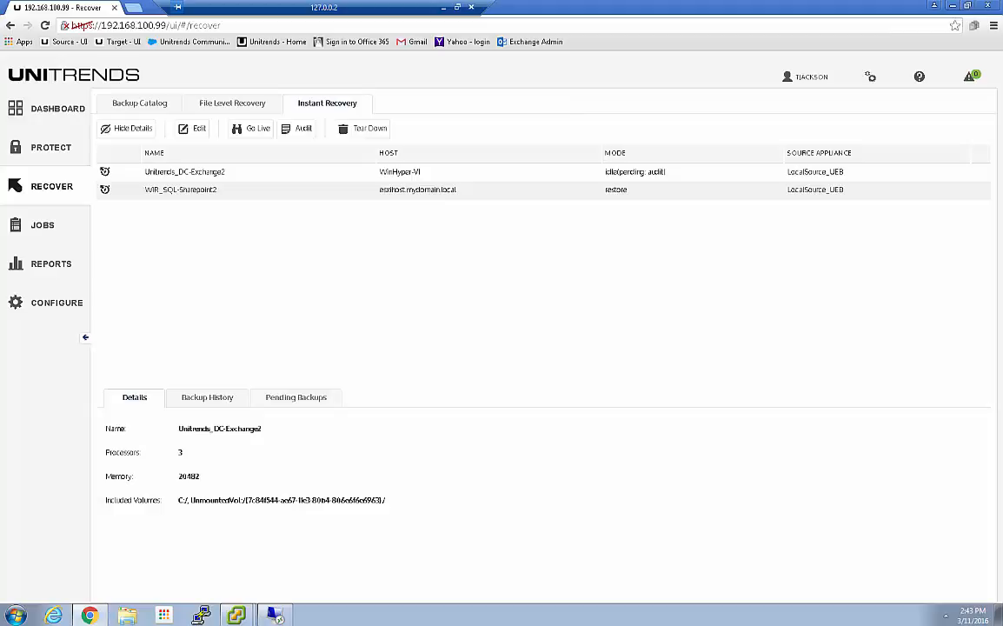
drag(1002, 87, 434, 1)
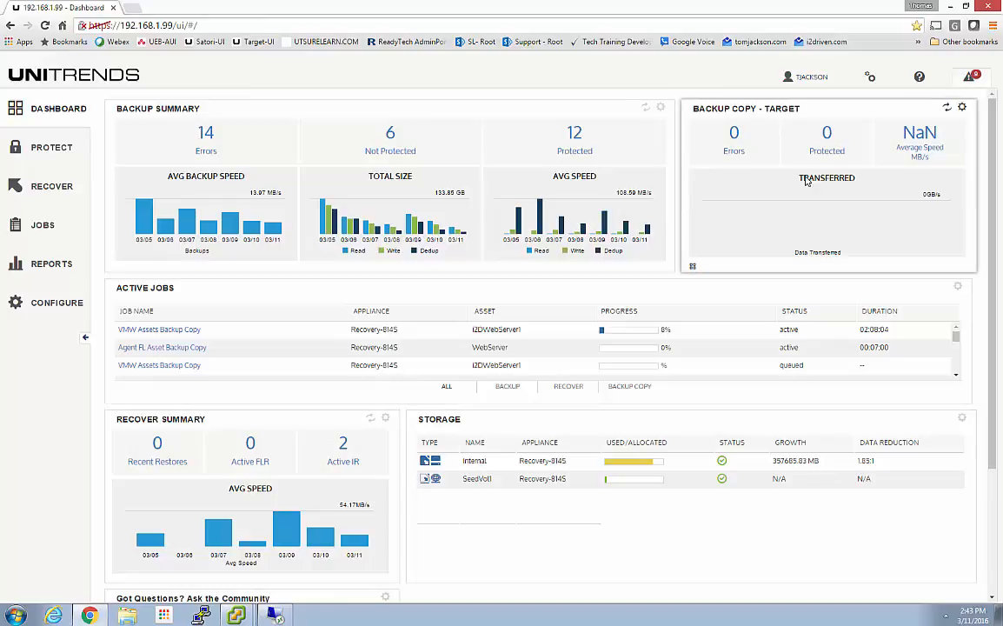
click(969, 76)
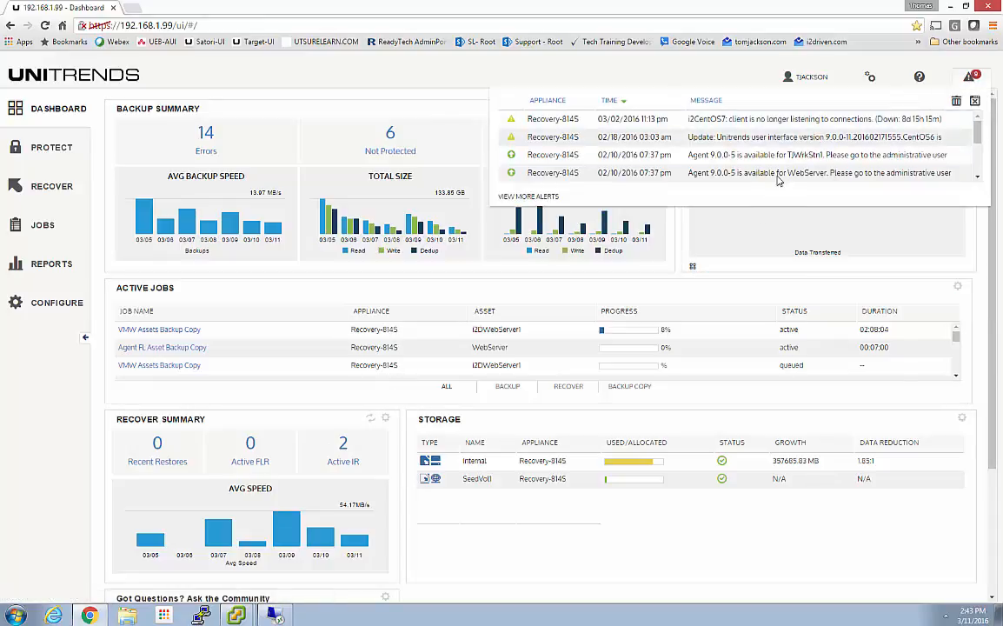
click(975, 102)
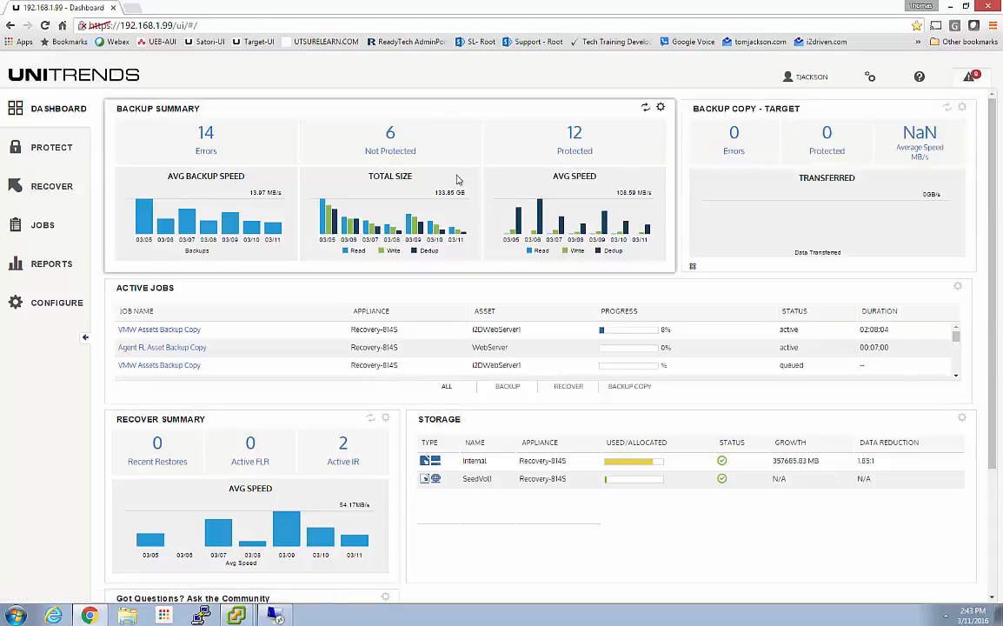
Step: Open the Backup Failures report from the backup summary errors and sort it by end time
click(205, 134)
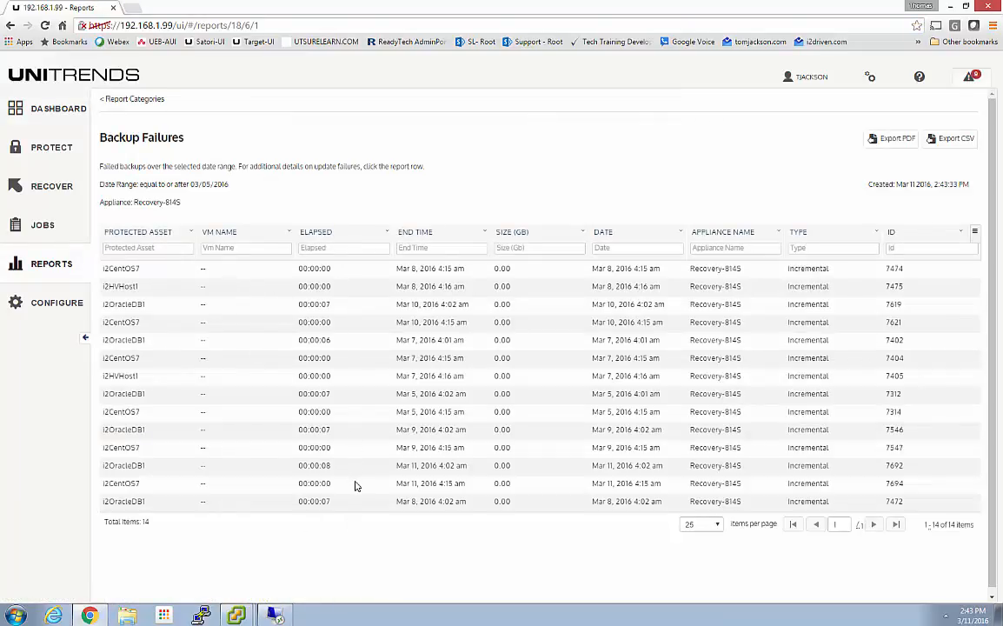
click(417, 232)
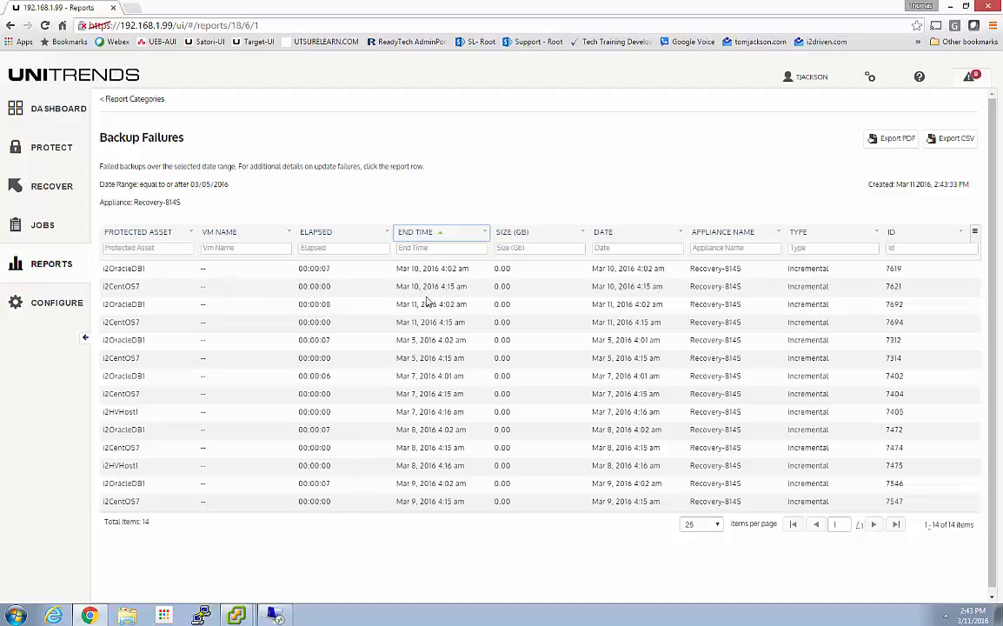
click(420, 232)
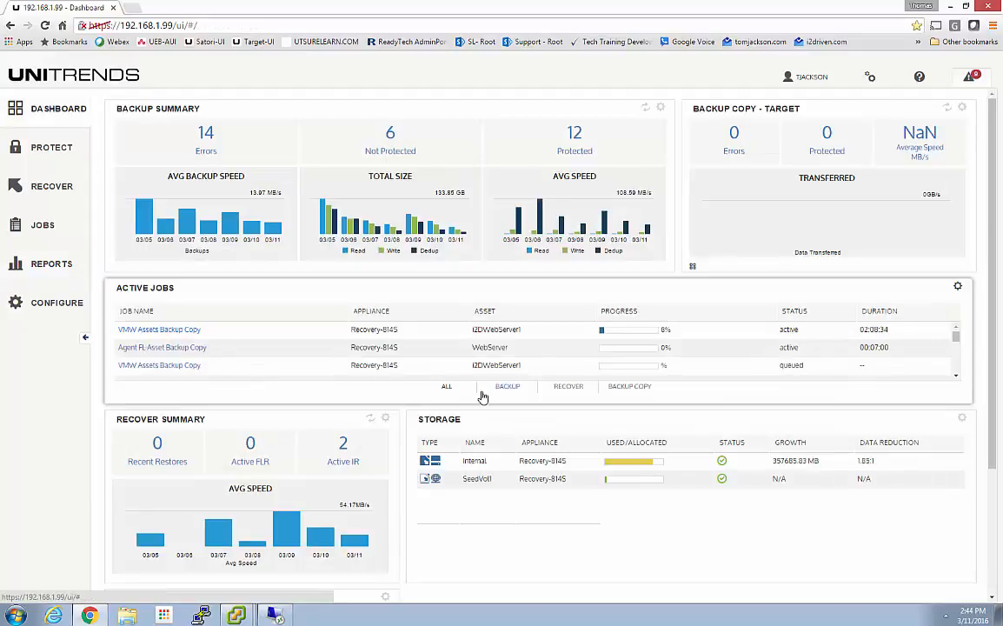
Step: View the Windows Instant Recovery details, including the VNC ports, of the i2DMediaServer1 and i2DFileServer1 clients on the Recovery-814S appliance
click(47, 184)
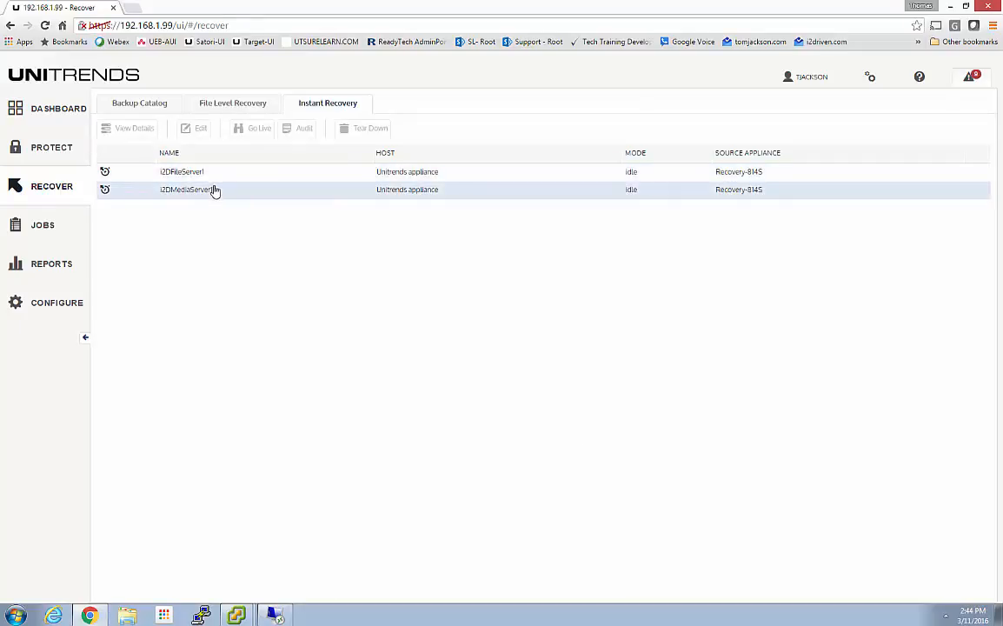
click(445, 193)
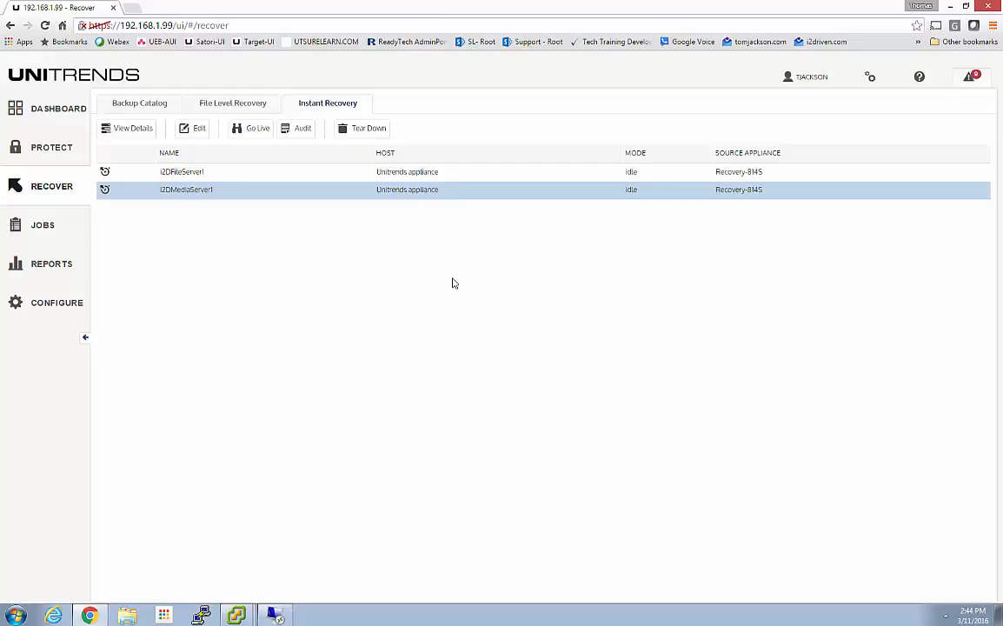
click(132, 127)
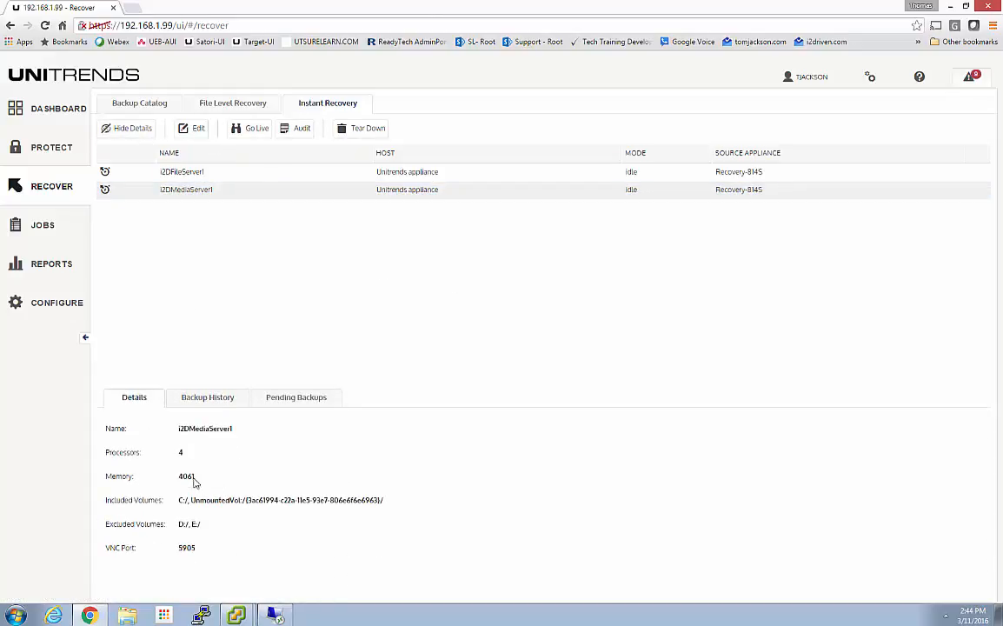
click(206, 175)
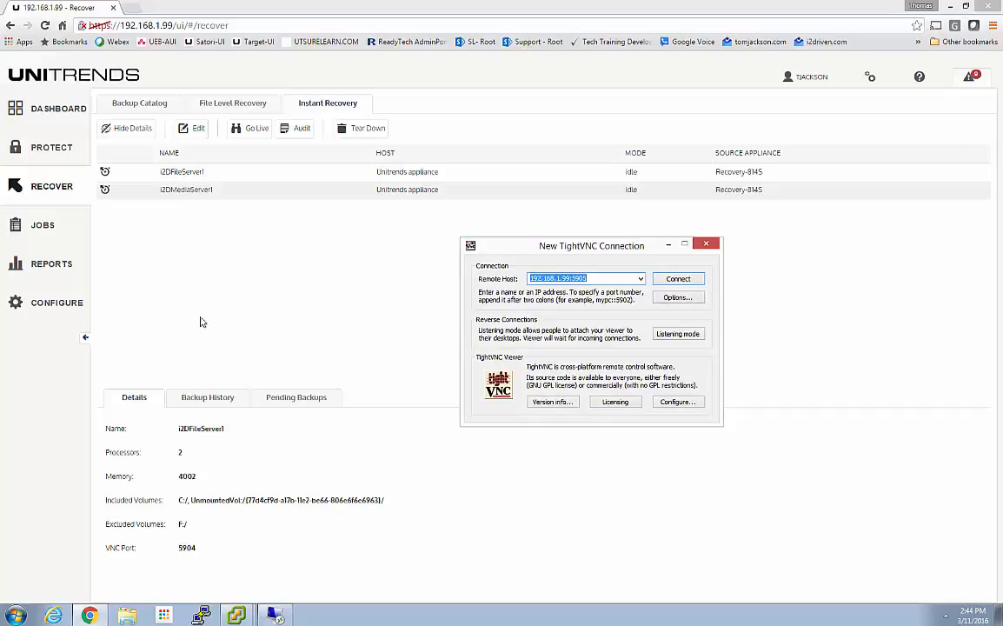
click(173, 176)
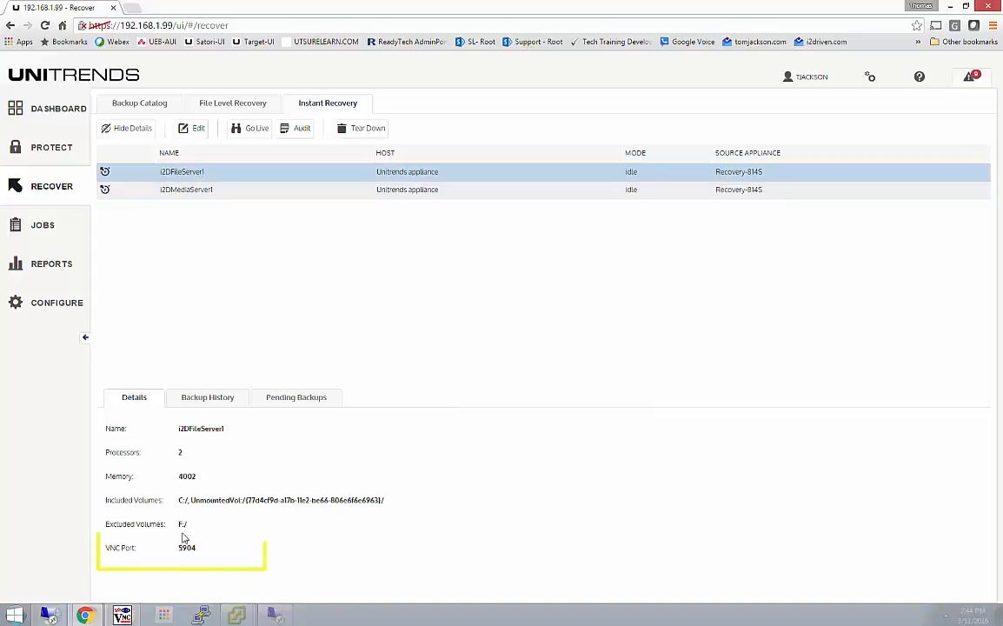
click(186, 191)
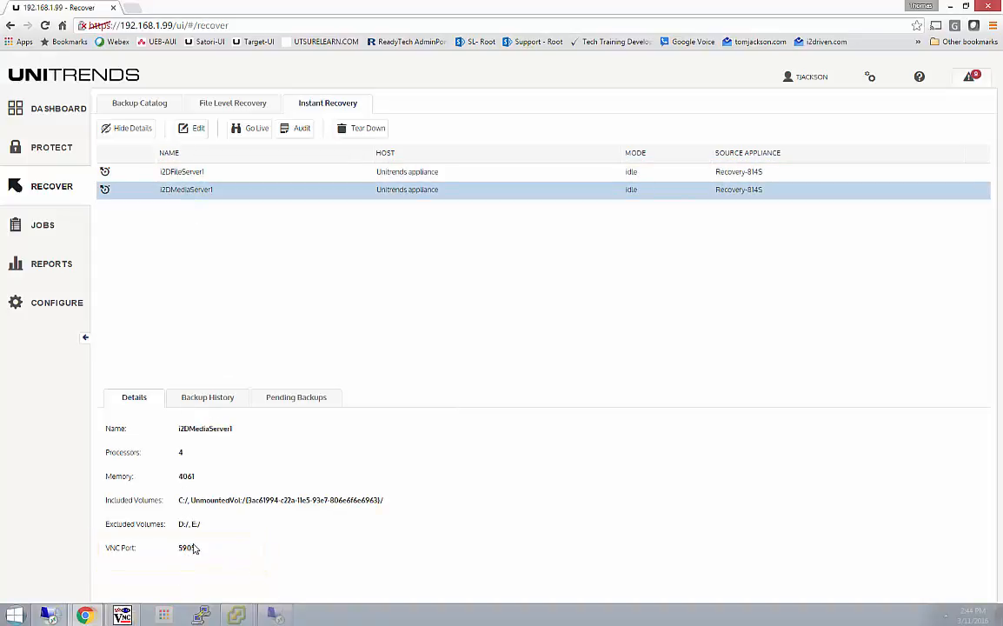
Step: Switch to TightVNC, connect to i2DMediaServer1's virtual failover client at 192.168.1.99:5905, and minimize the viewer after checking its console
click(121, 614)
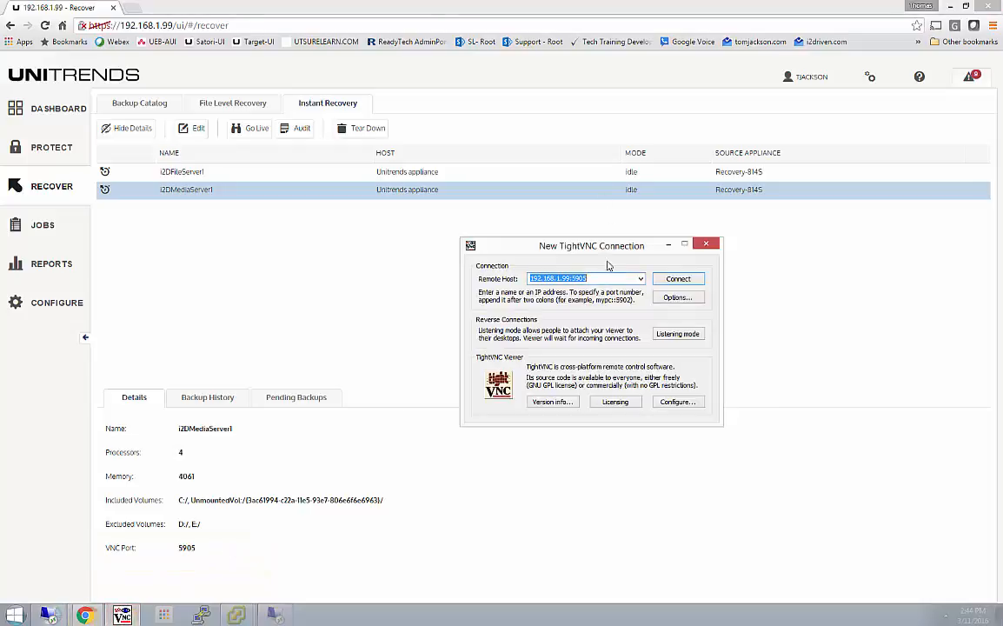
click(571, 279)
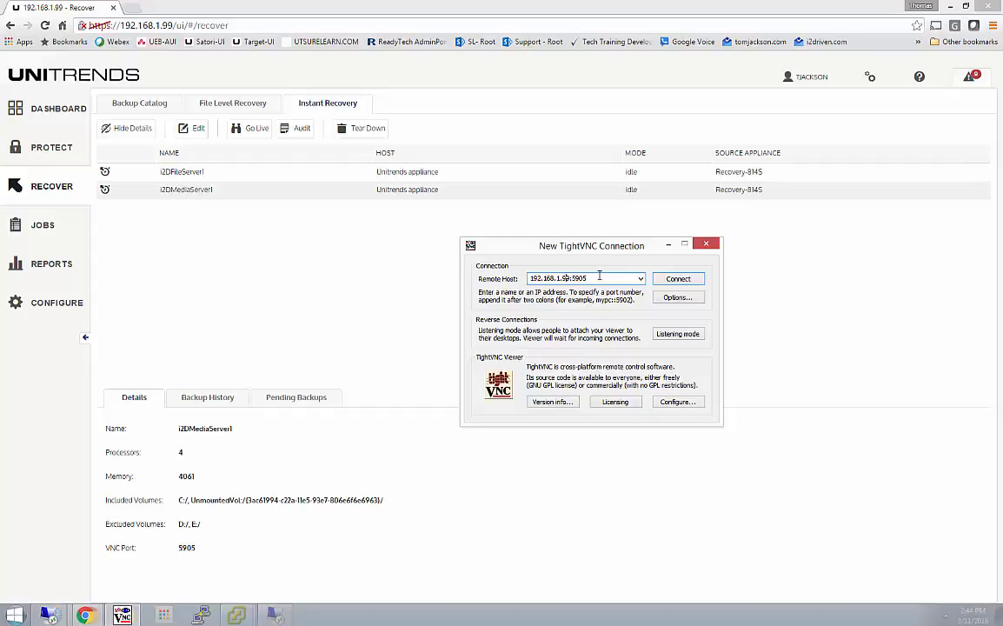
click(673, 279)
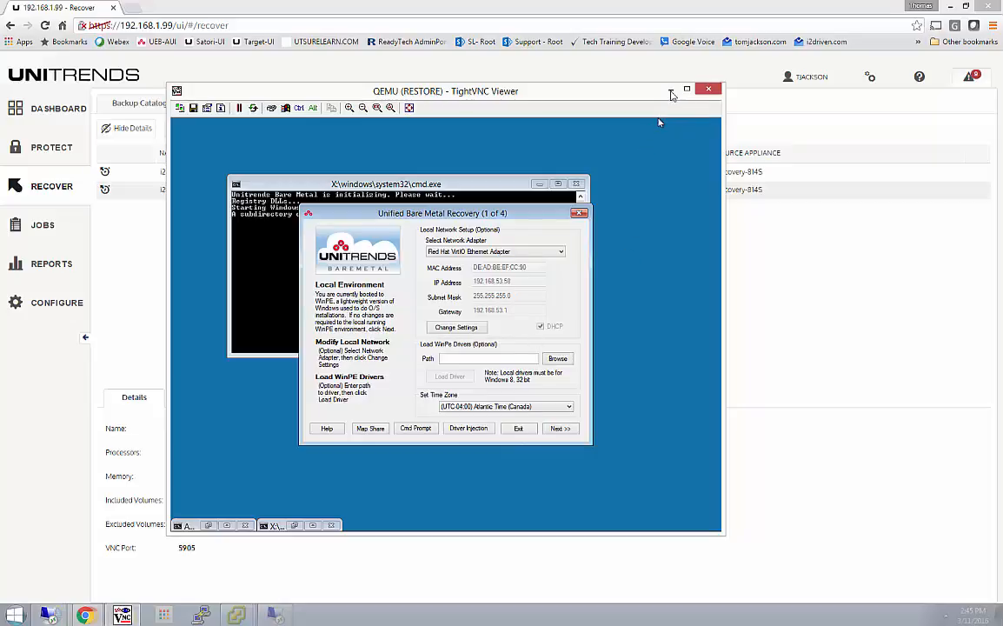
click(671, 90)
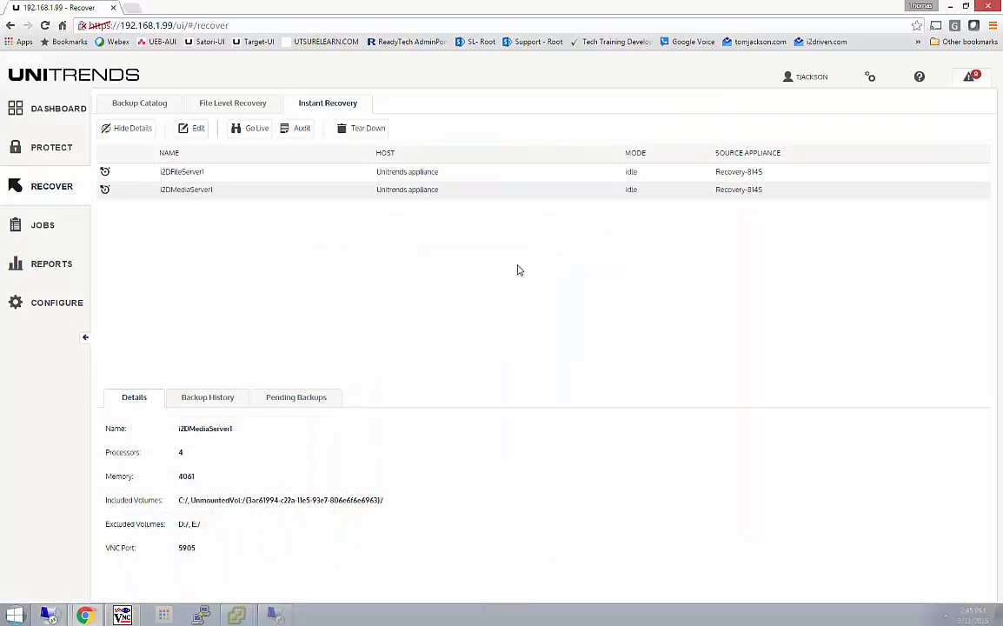
Step: Open the appliance's legacy interface and log in with the account's user name and password
click(869, 78)
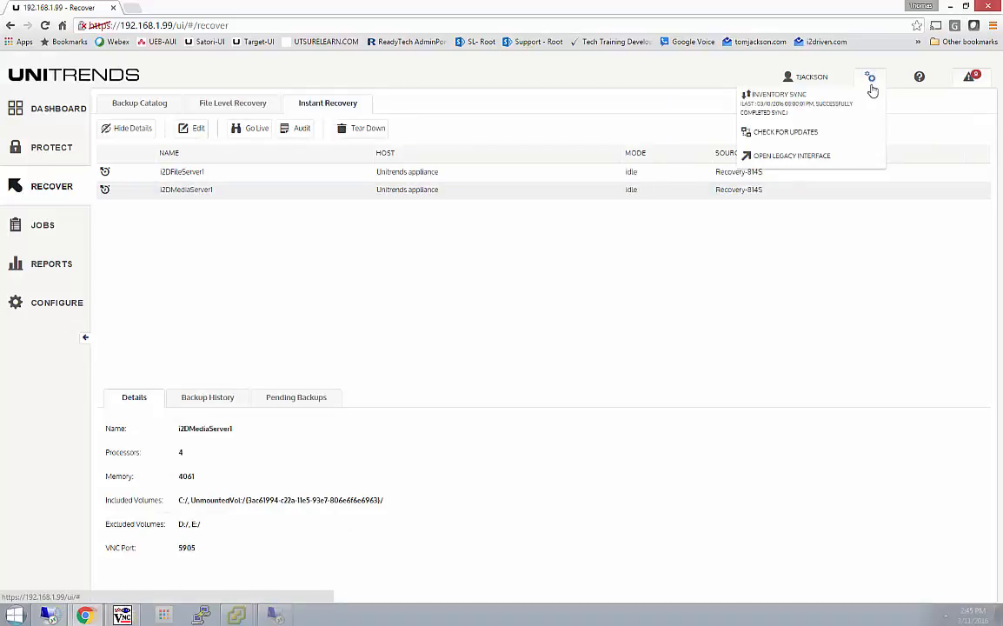
click(800, 155)
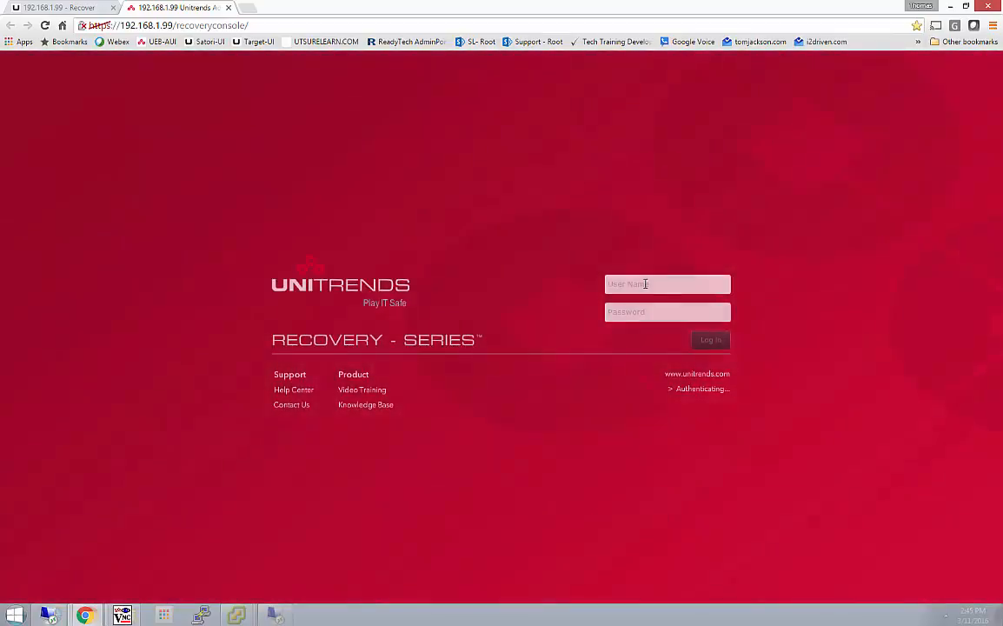
click(645, 283)
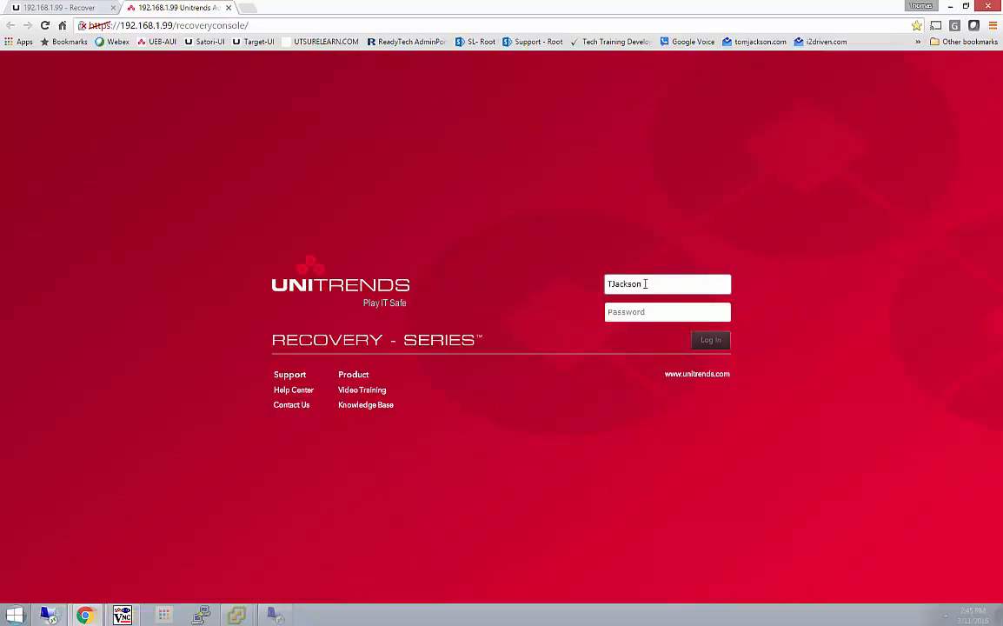
key(Tab)
text(••)
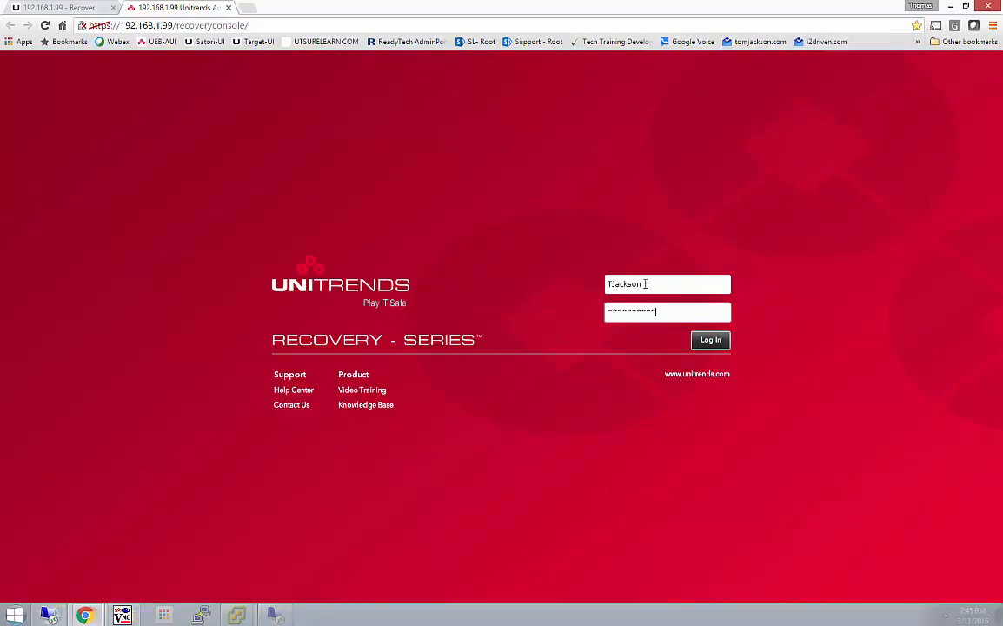
key(Return)
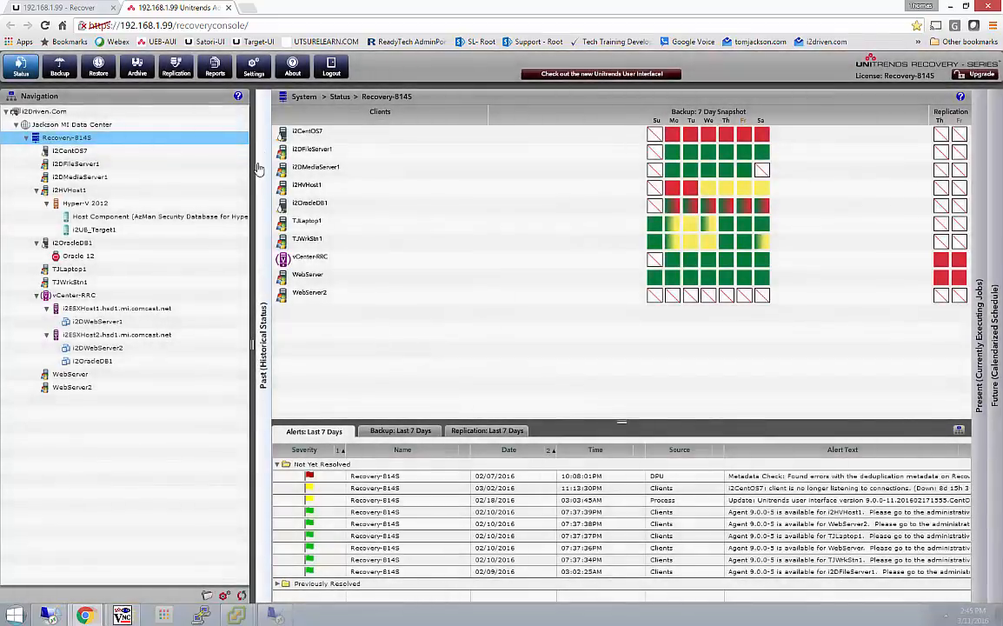
Step: Add a network bridge to the eth0 adapter in the Instant Recovery settings, acknowledging the bridge warning
click(253, 69)
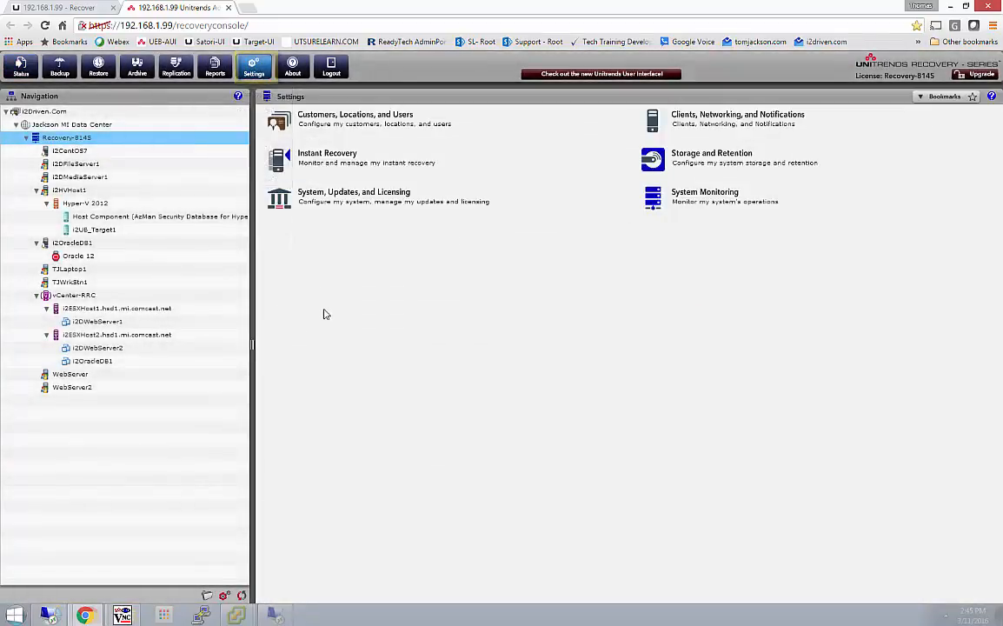
click(322, 163)
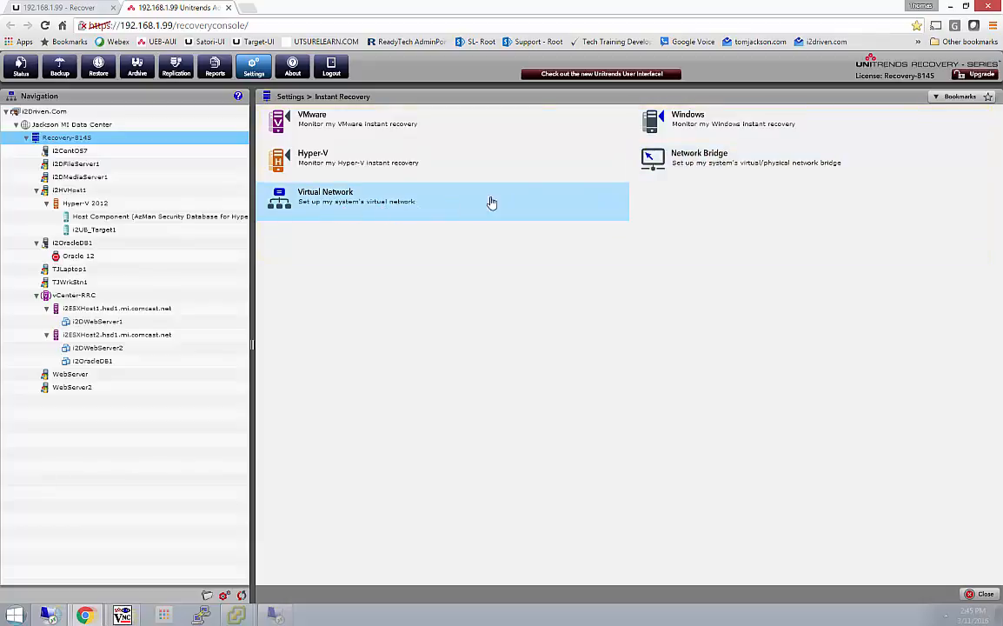
click(694, 167)
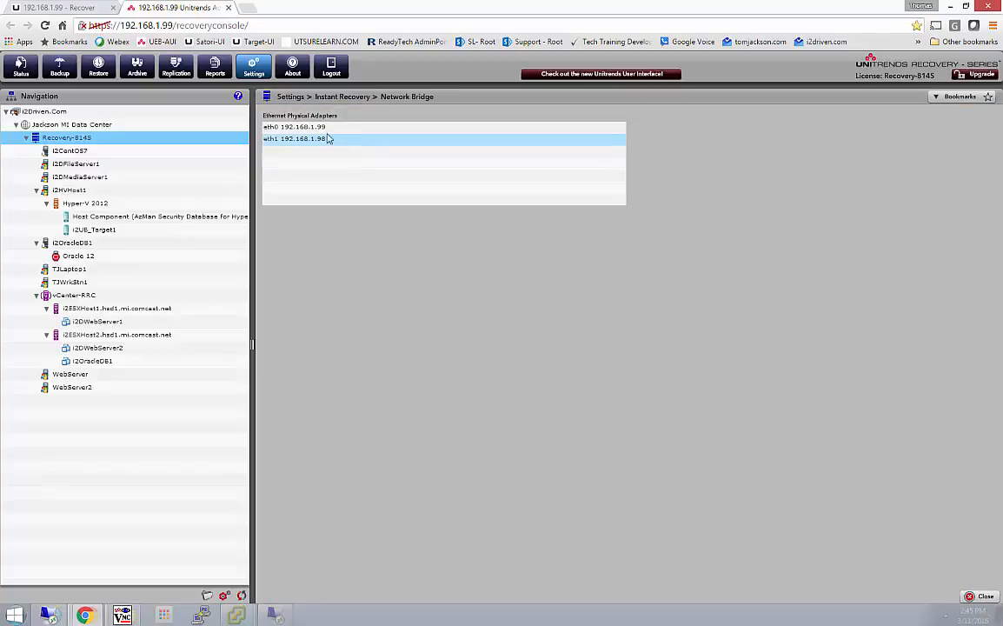
click(286, 126)
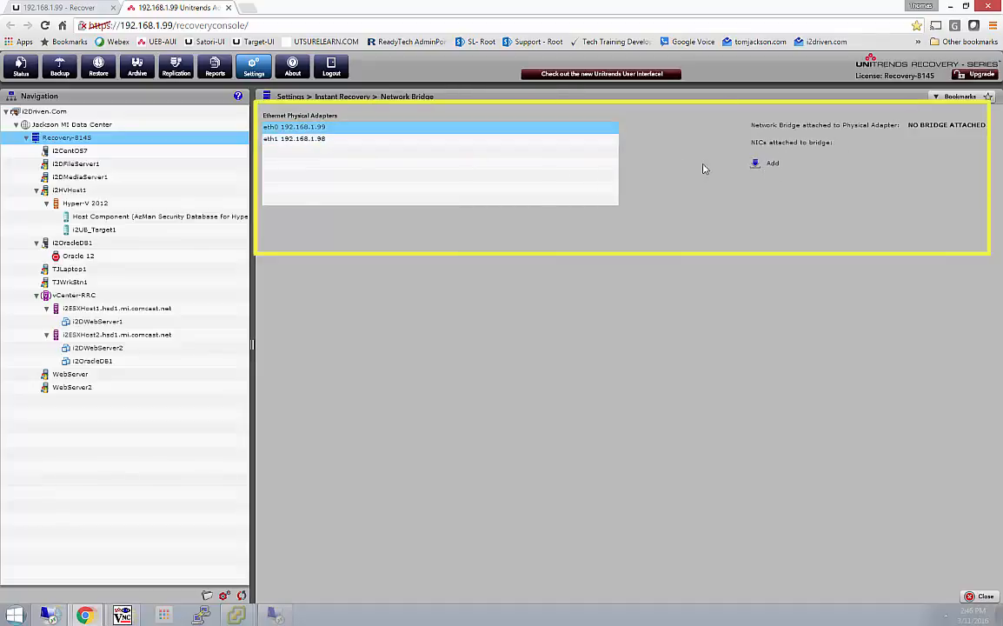
click(772, 165)
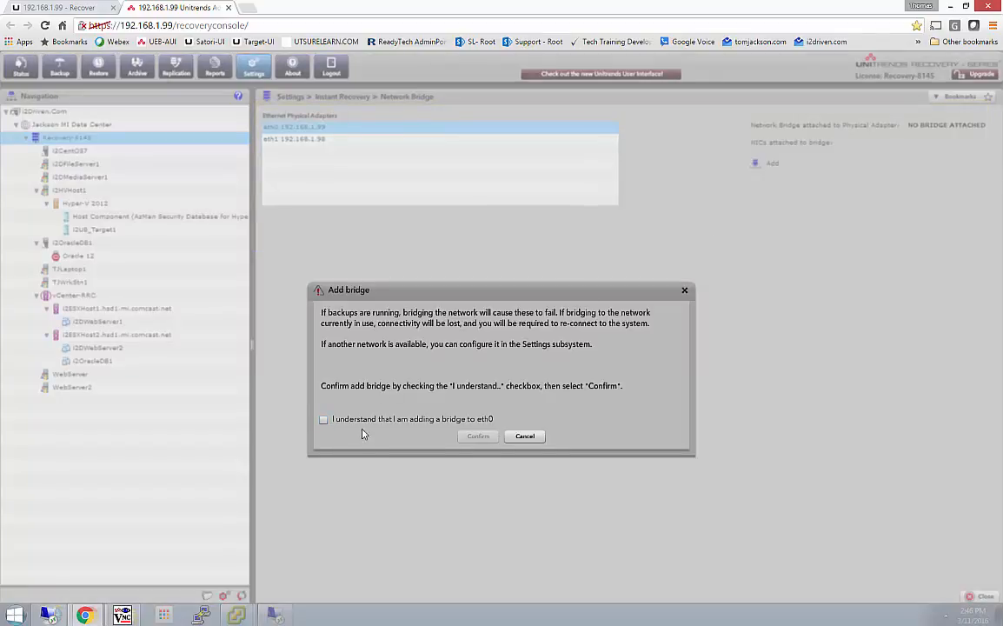
click(325, 421)
click(480, 436)
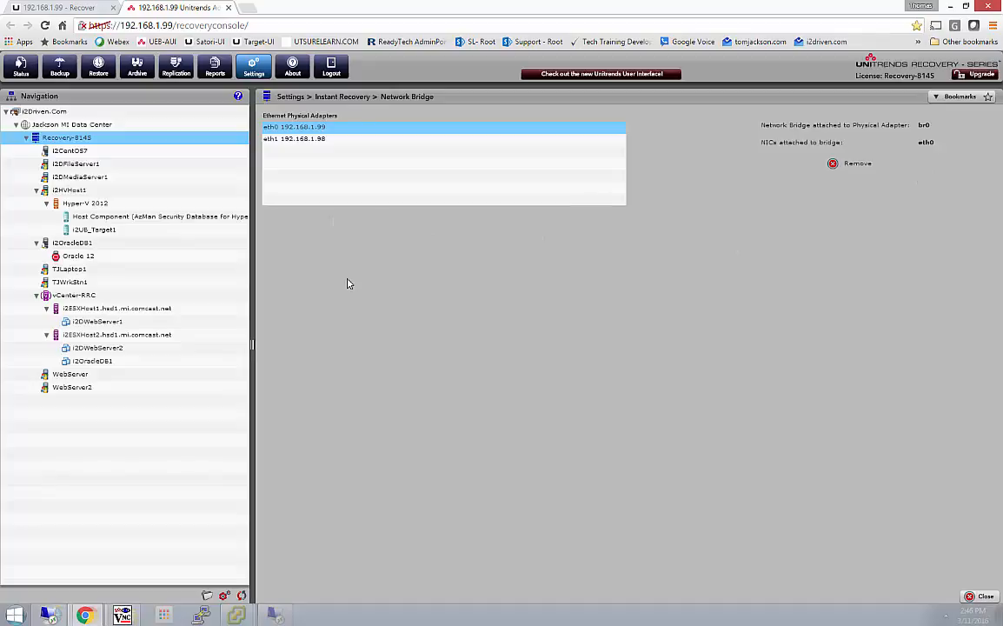
Step: Review the Windows Instant Recovery clients' storage allocation and the clients available for virtual failover, and cancel adding a new one
click(254, 66)
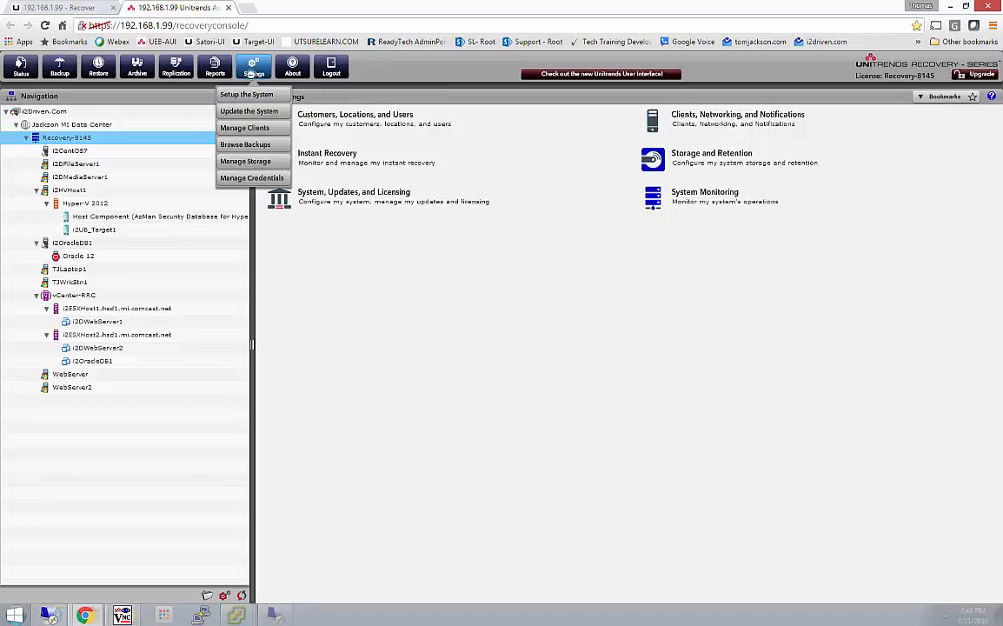
click(343, 172)
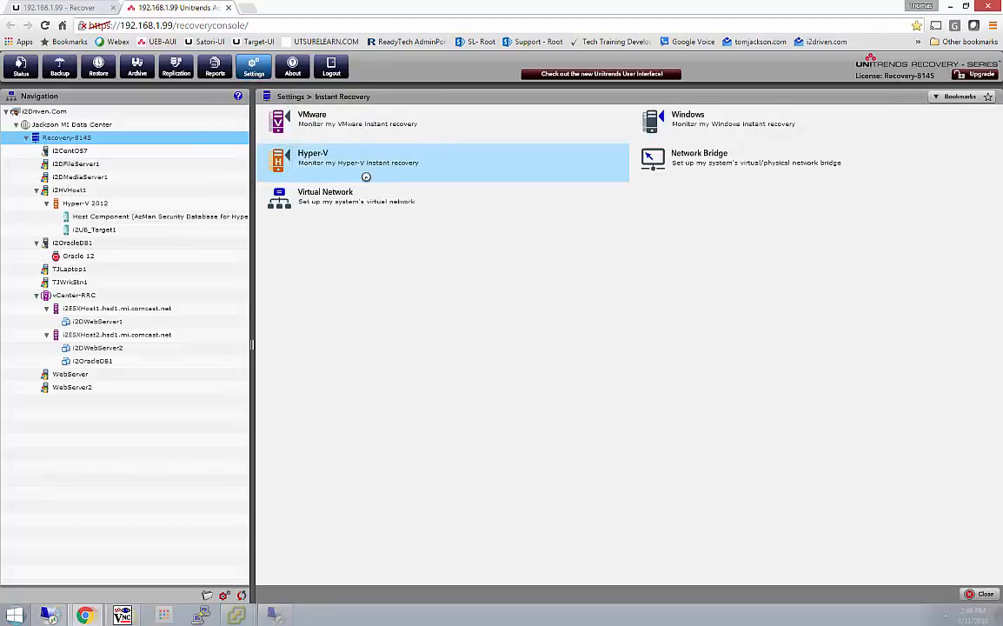
click(689, 125)
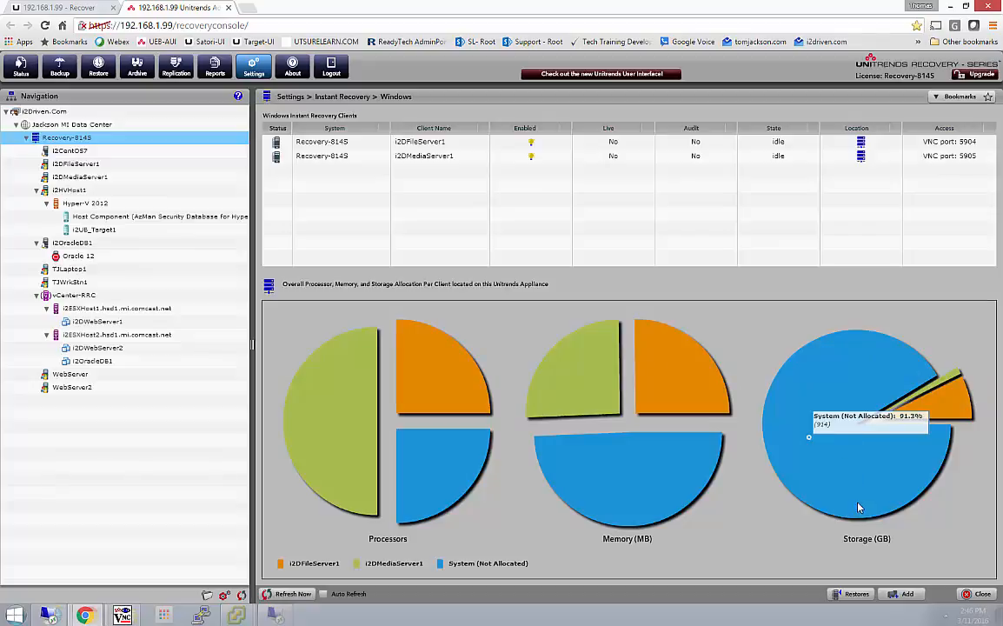
mouse_move(962, 405)
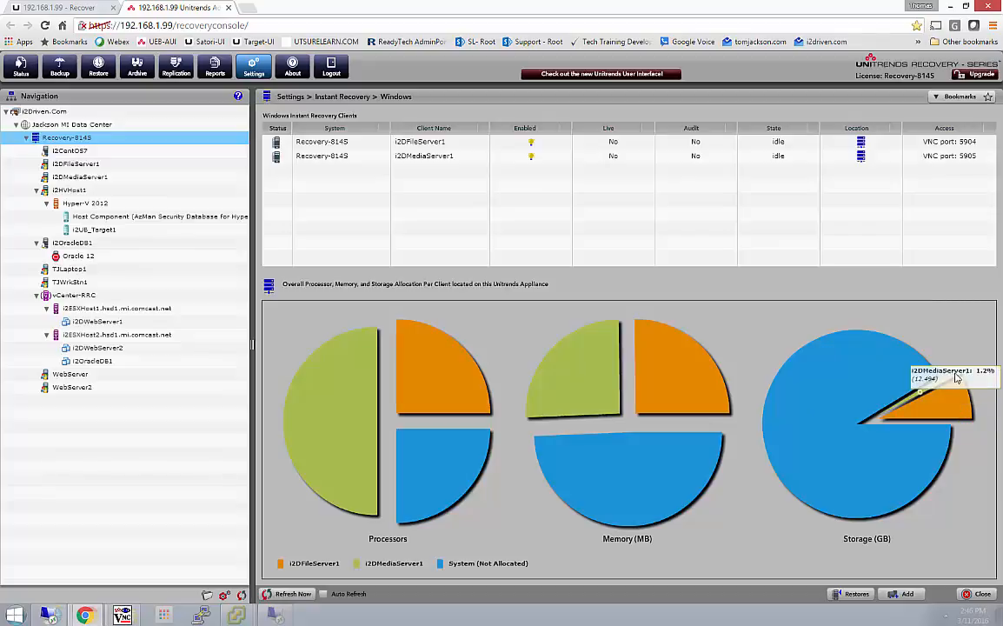
mouse_move(876, 424)
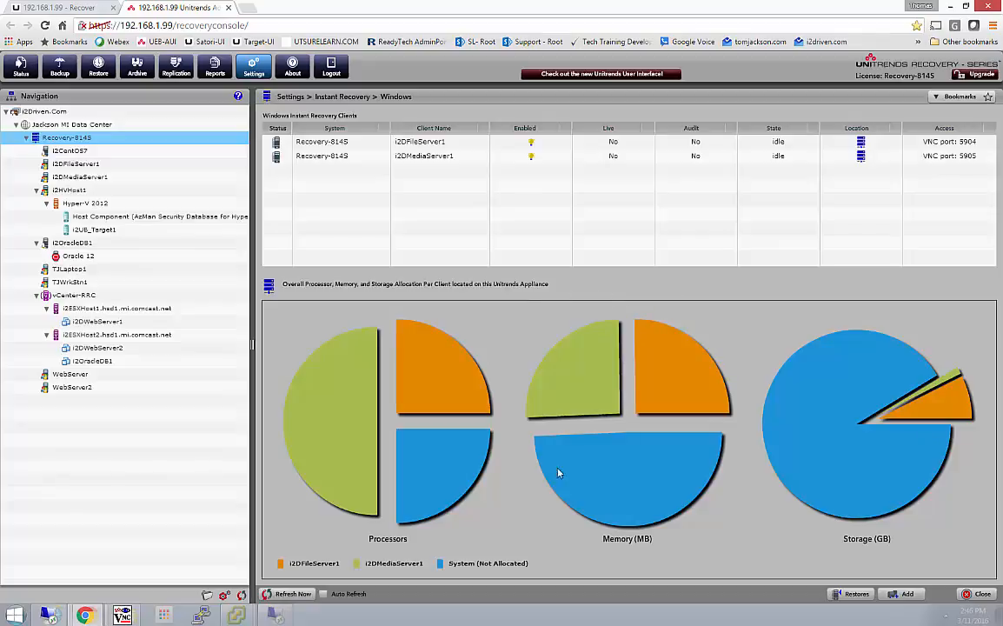
click(903, 594)
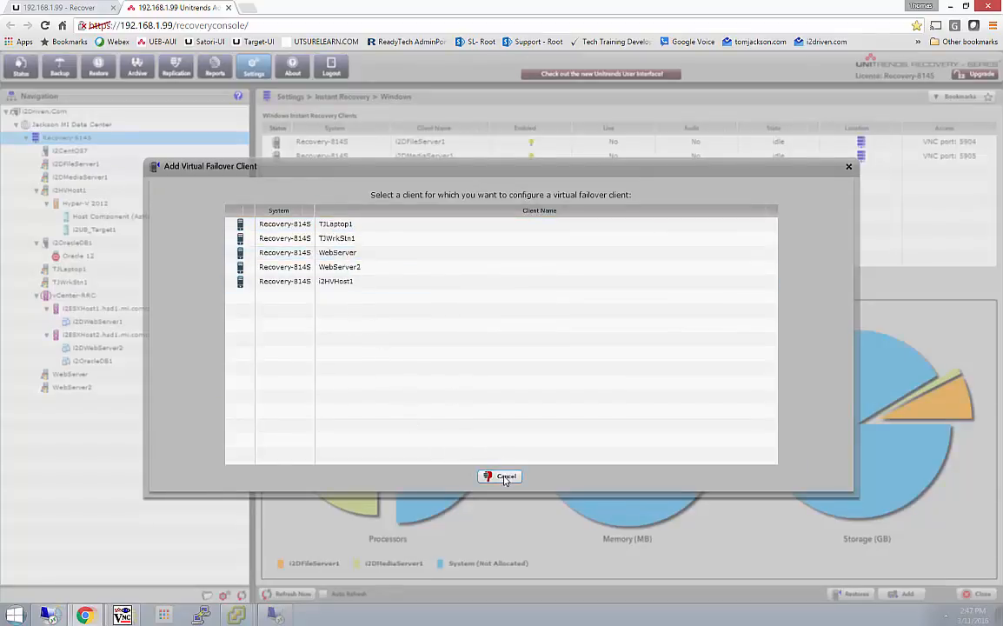
click(500, 475)
Step: Back in the newer Unitrends interface, review the location types for a Windows Instant Recovery VFC of i2HVHost1, and cancel its creation
click(81, 10)
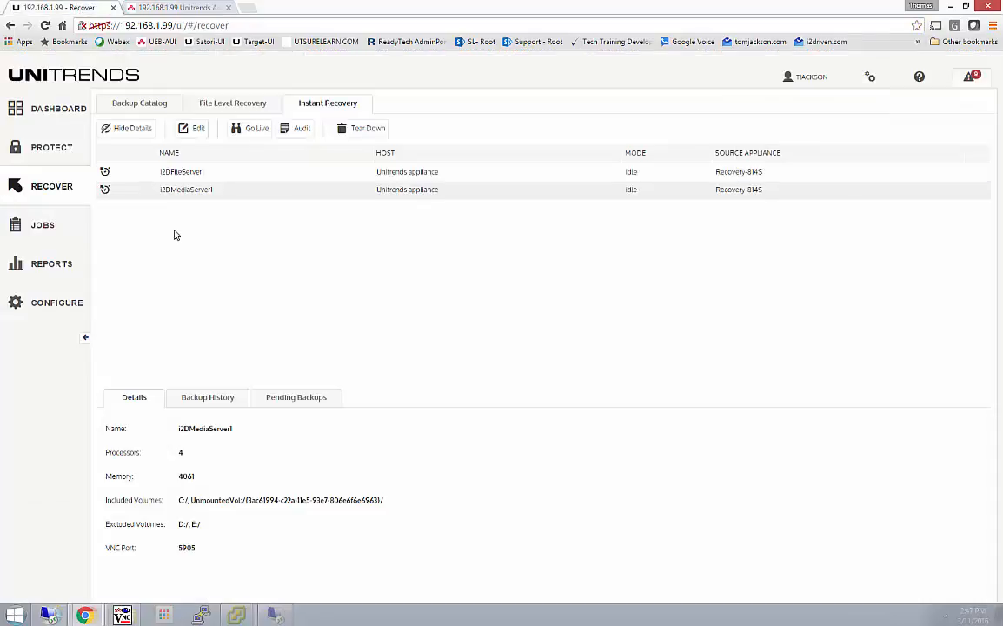
click(140, 103)
click(337, 132)
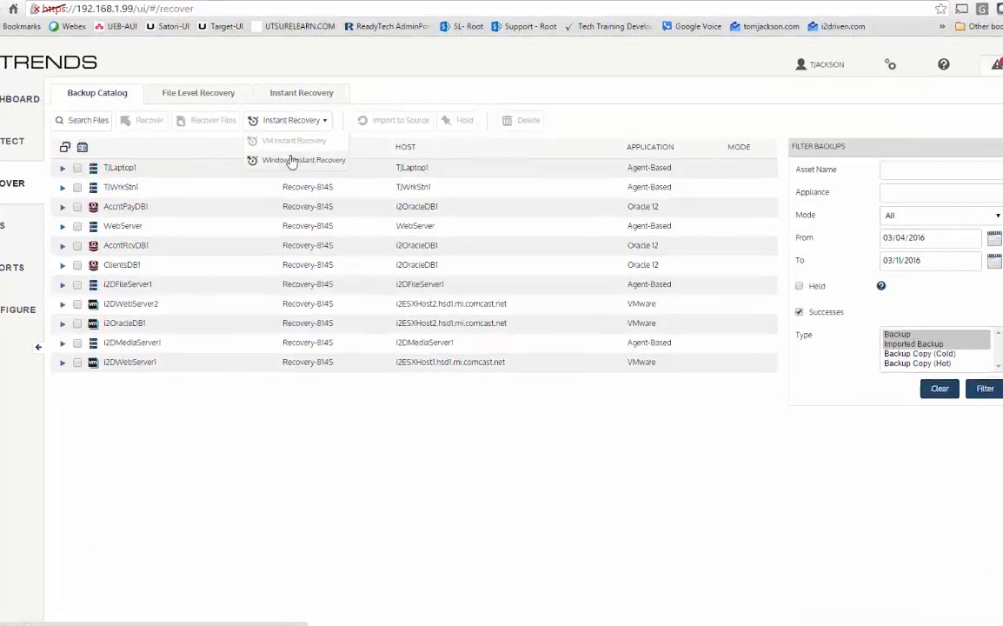
click(329, 164)
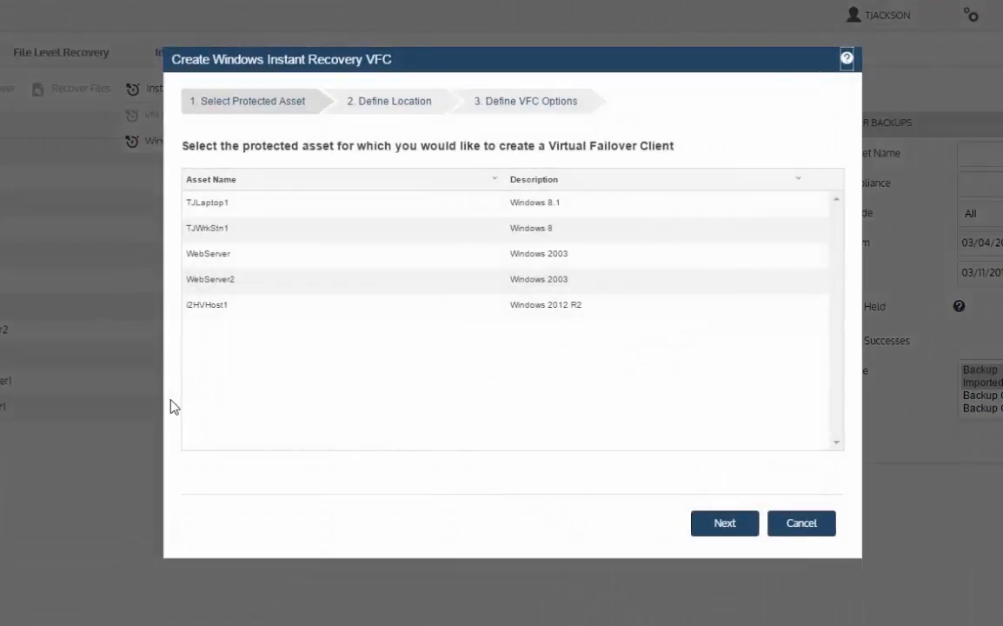
click(231, 306)
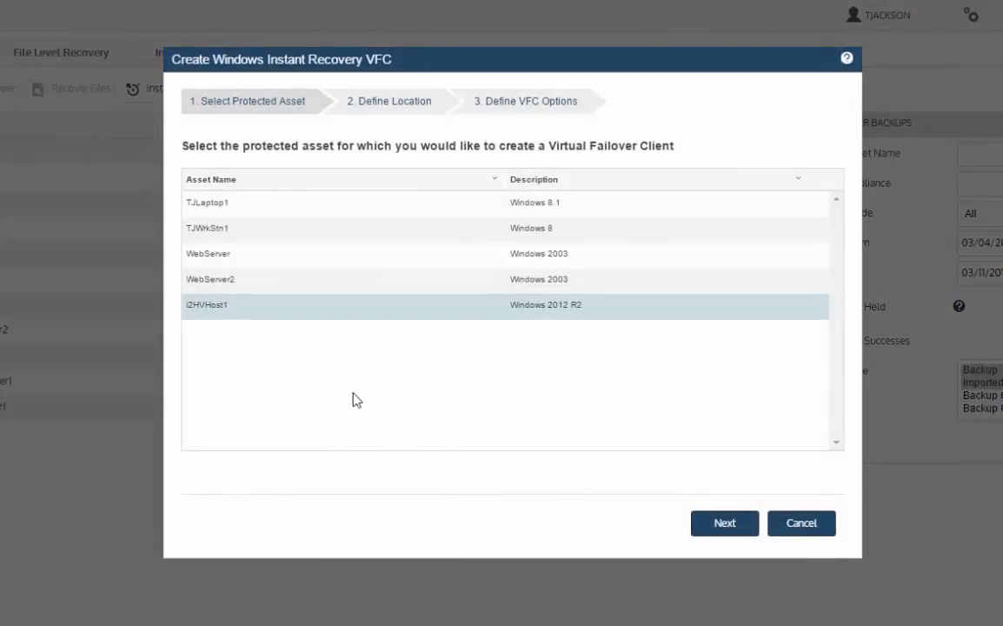
click(696, 524)
click(452, 195)
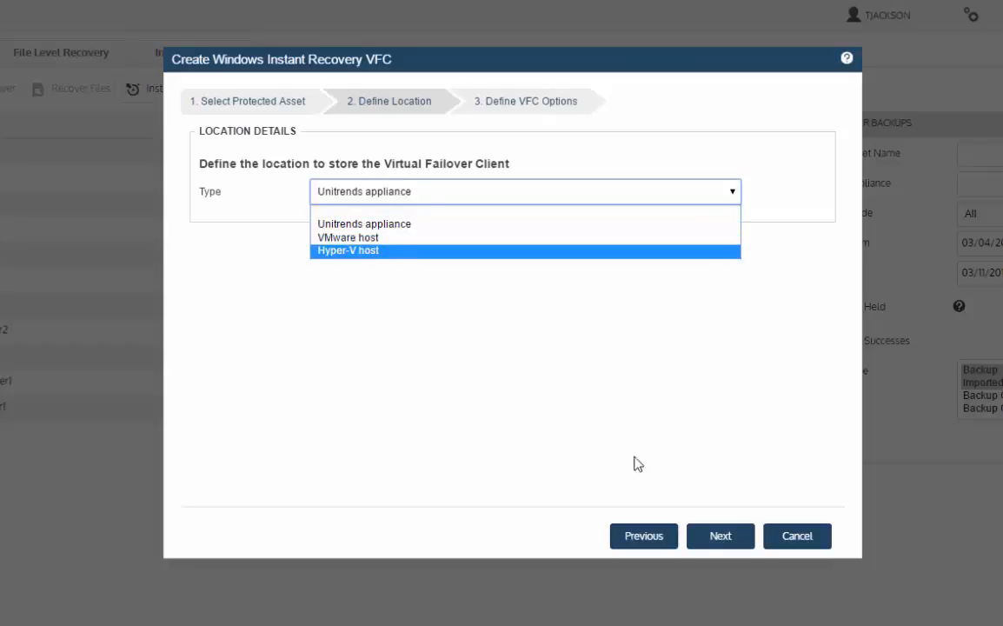
click(796, 536)
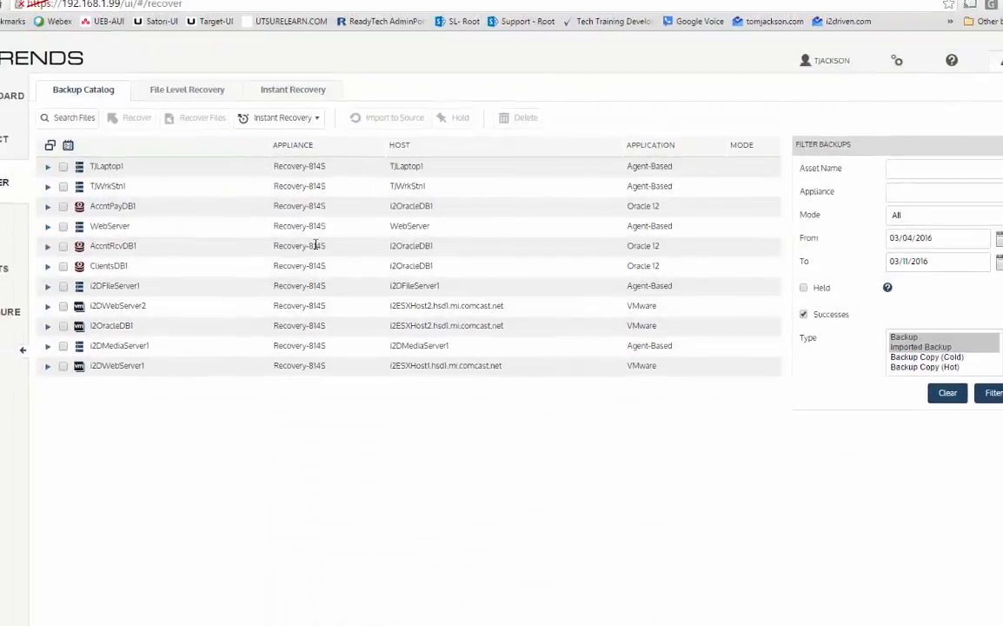
Step: Put the i2DMediaServer1 Windows Instant Recovery client into audit mode and confirm the change
click(252, 74)
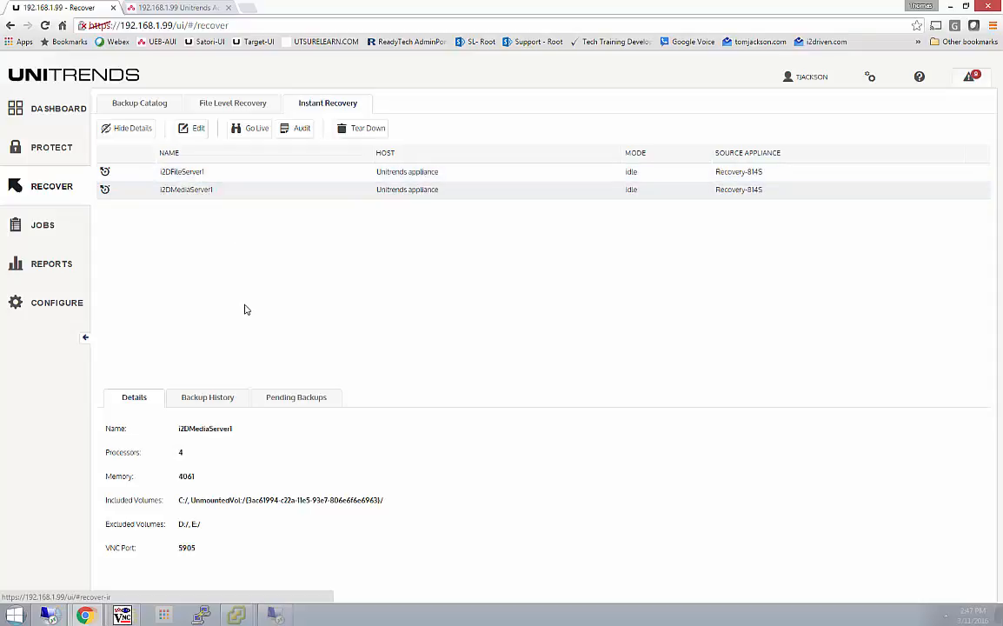
click(248, 190)
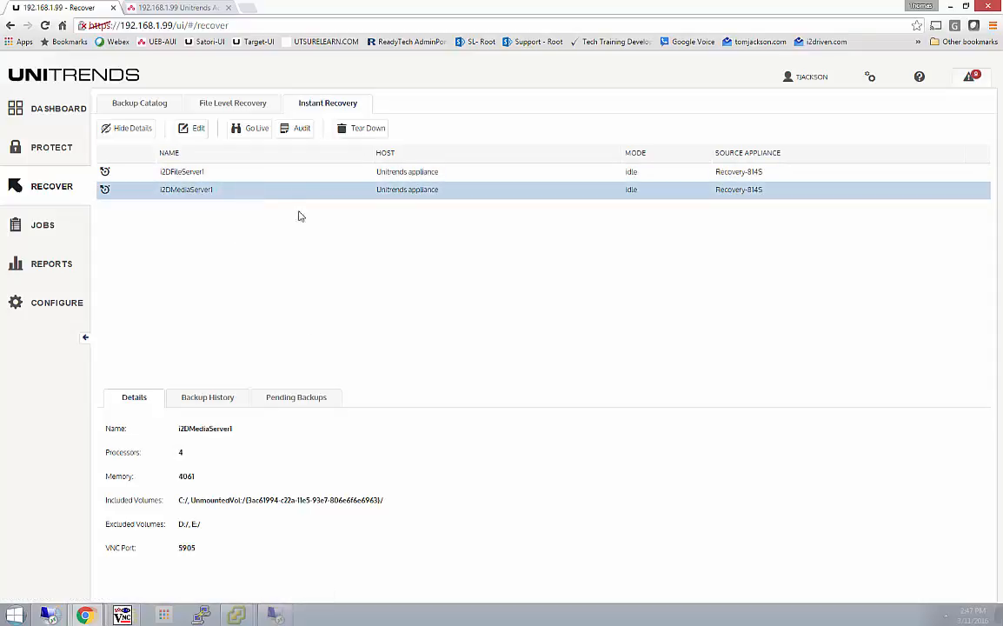
click(298, 131)
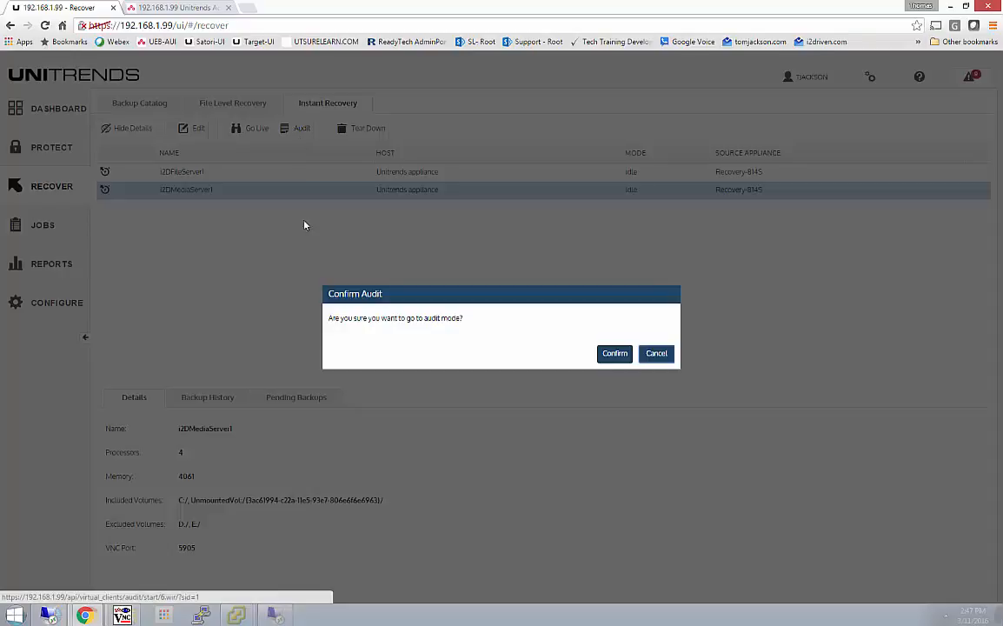
click(617, 356)
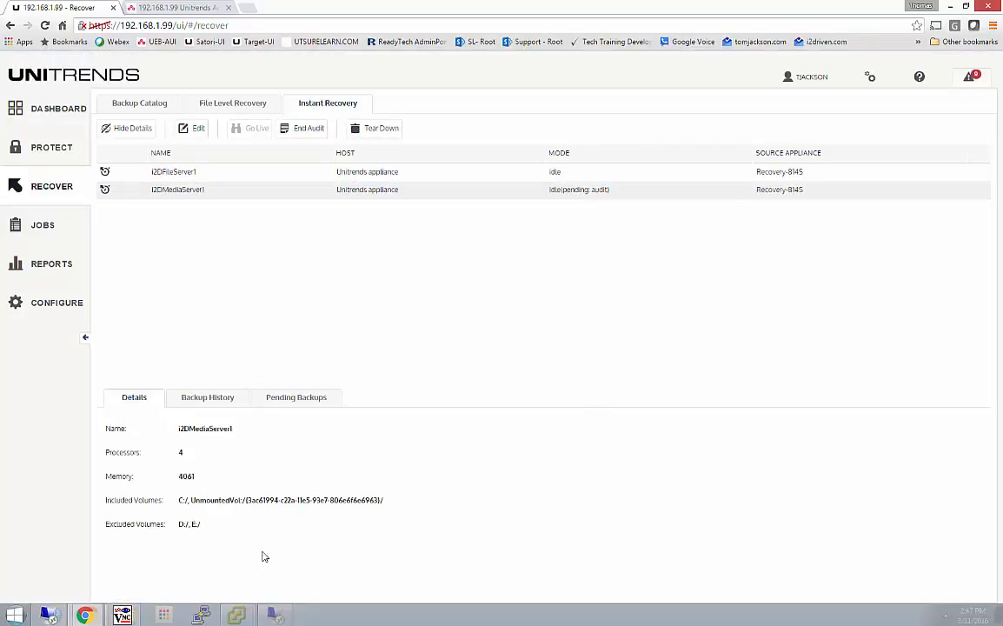
Step: Dismiss the closed-connection notice in TightVNC Viewer and connect to i2DMediaServer1's audit console at 192.168.1.99 on port 5905
click(122, 615)
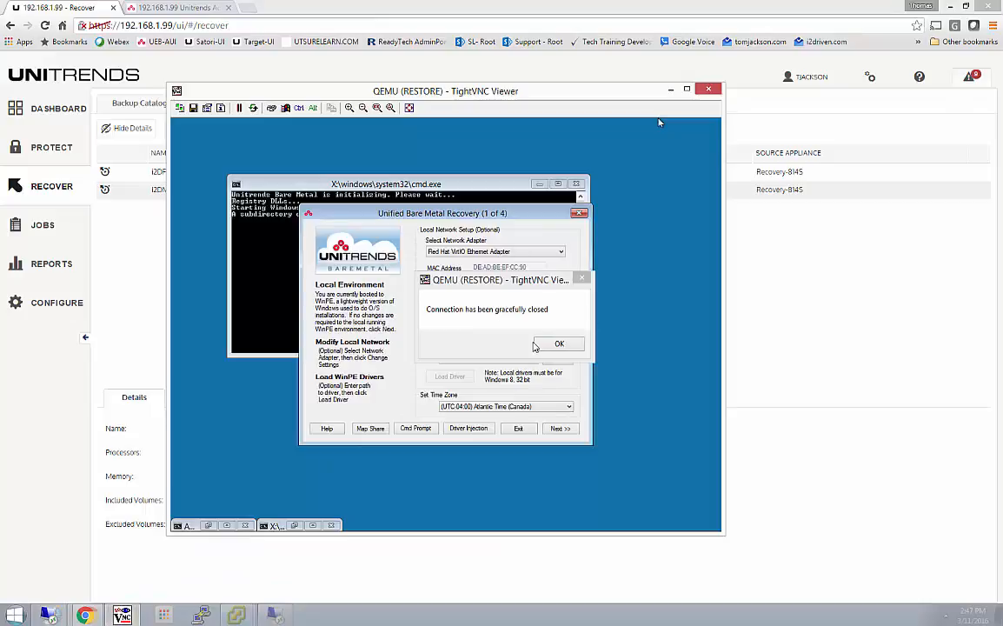
click(561, 345)
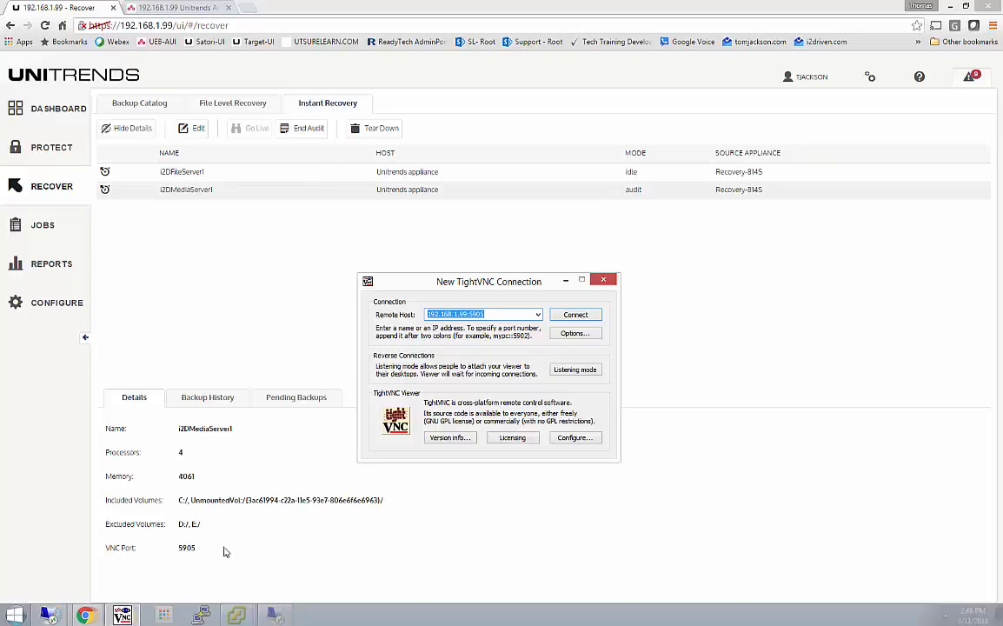
click(576, 313)
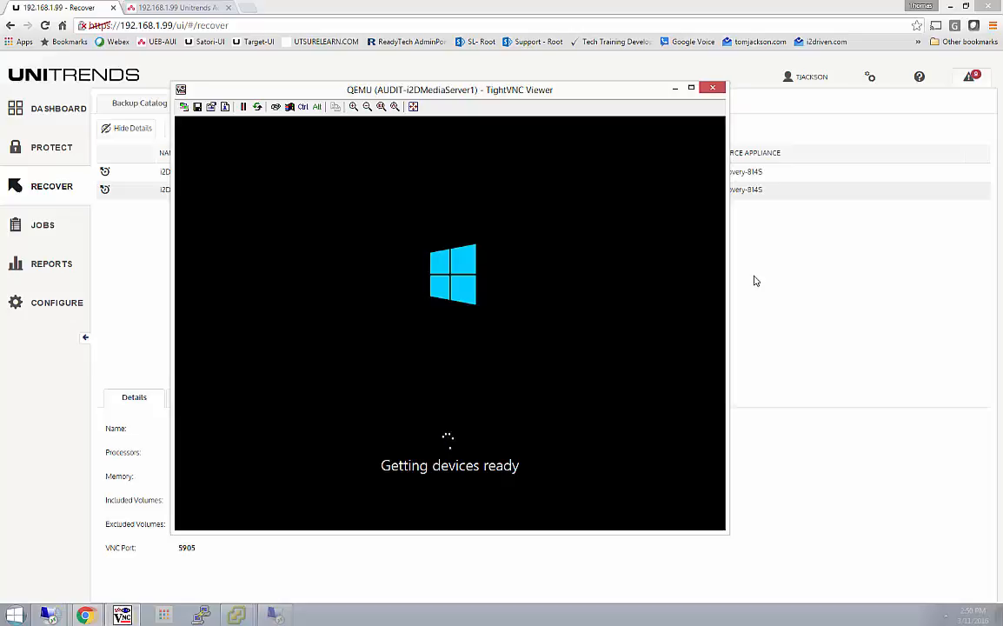
Step: Switch to the LocalSource_UEB appliance session, check the active SQL-Sharepoint2 restore job, and return to its Instant Recovery list
click(950, 7)
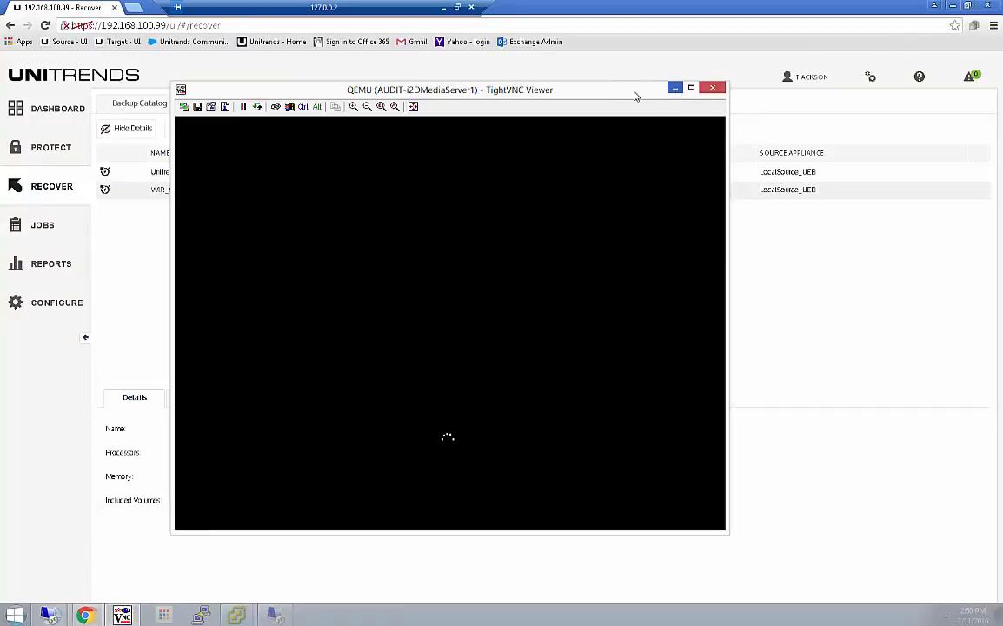
drag(606, 92, 1002, 165)
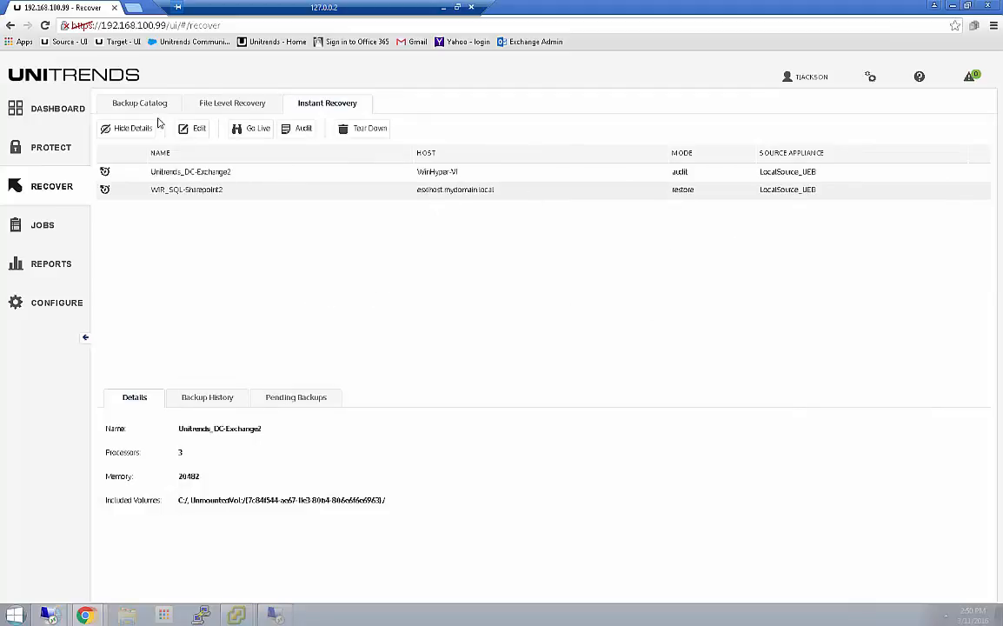
click(43, 226)
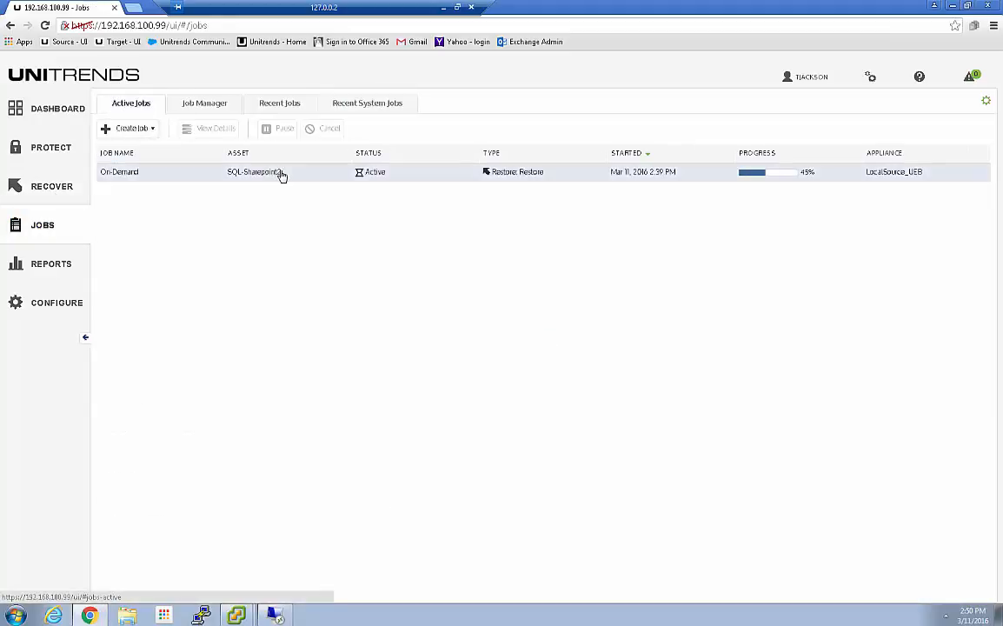
click(281, 173)
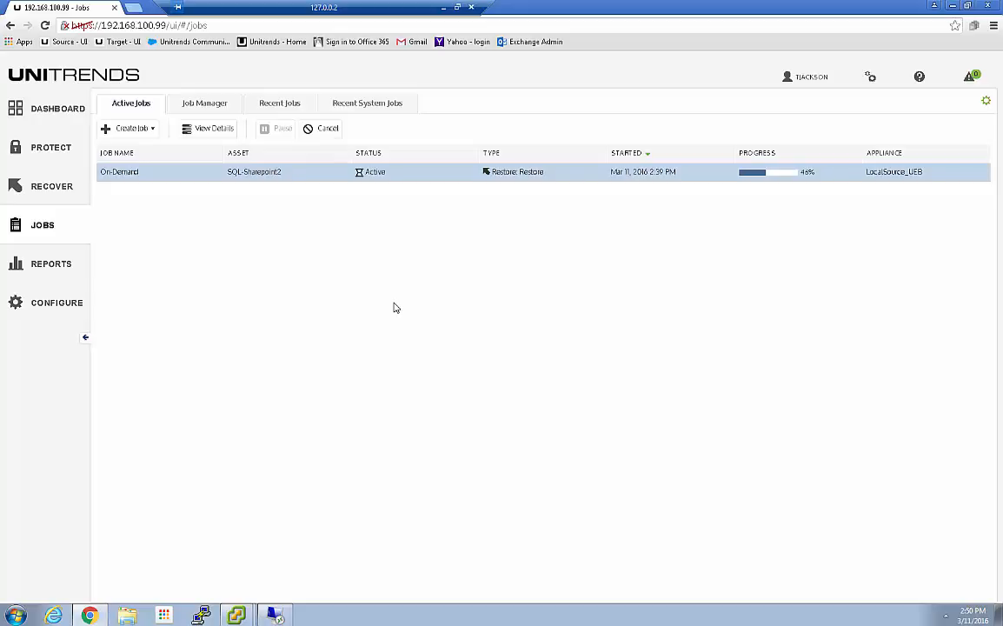
click(52, 190)
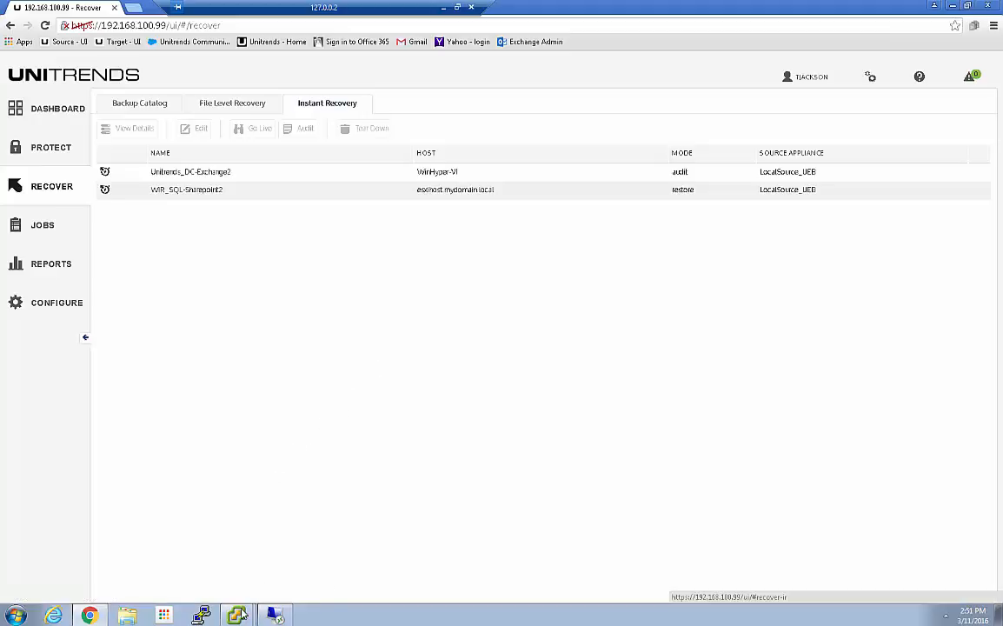
Step: Switch to the vSphere Client, browse datastore1 on esxihost, and examine the ISO images in the BMR-ISO folder
mouse_move(241, 615)
click(191, 568)
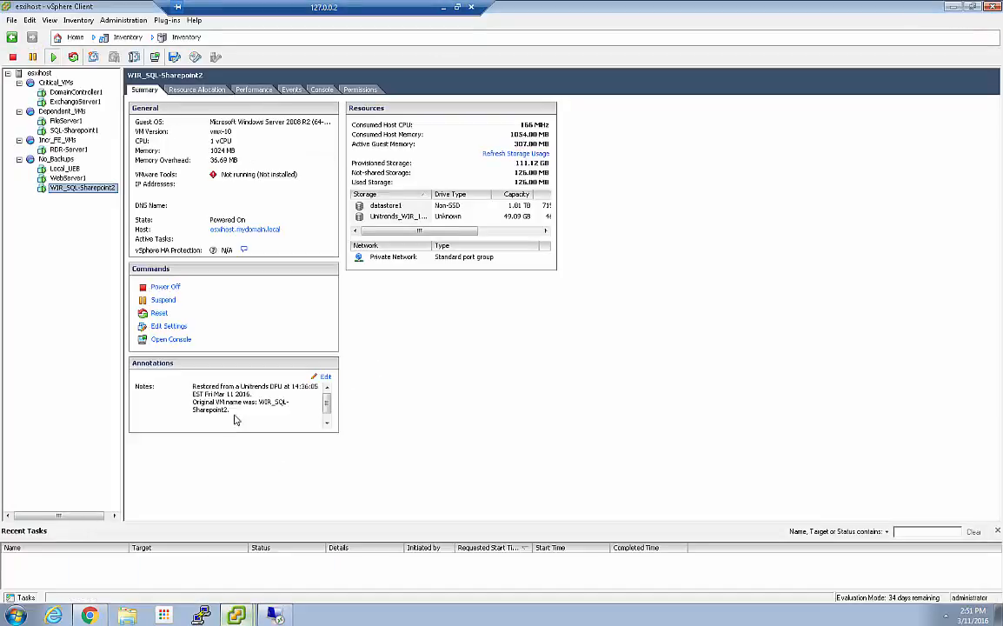
click(39, 74)
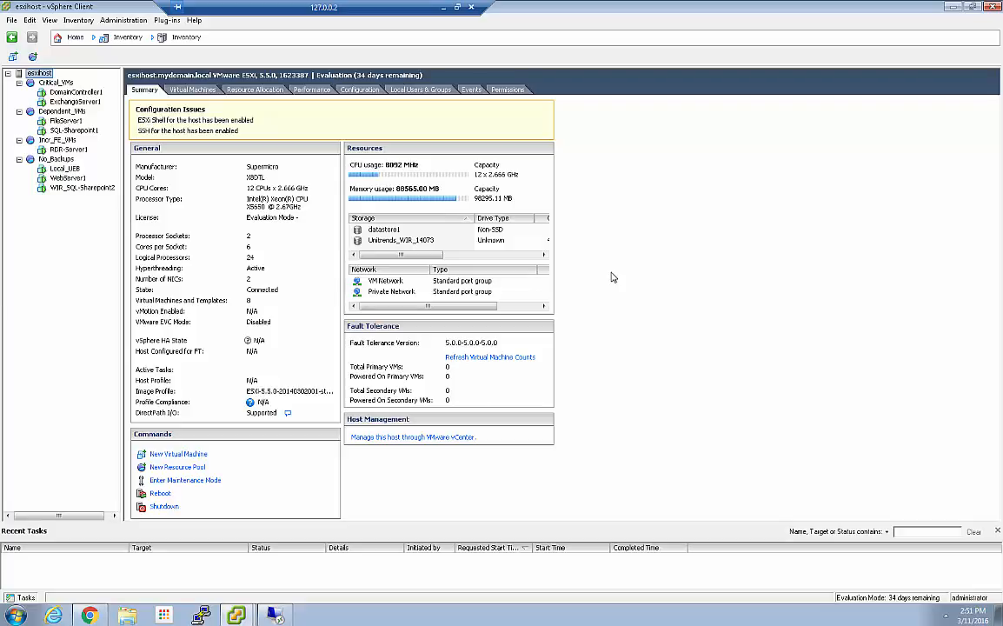
click(385, 231)
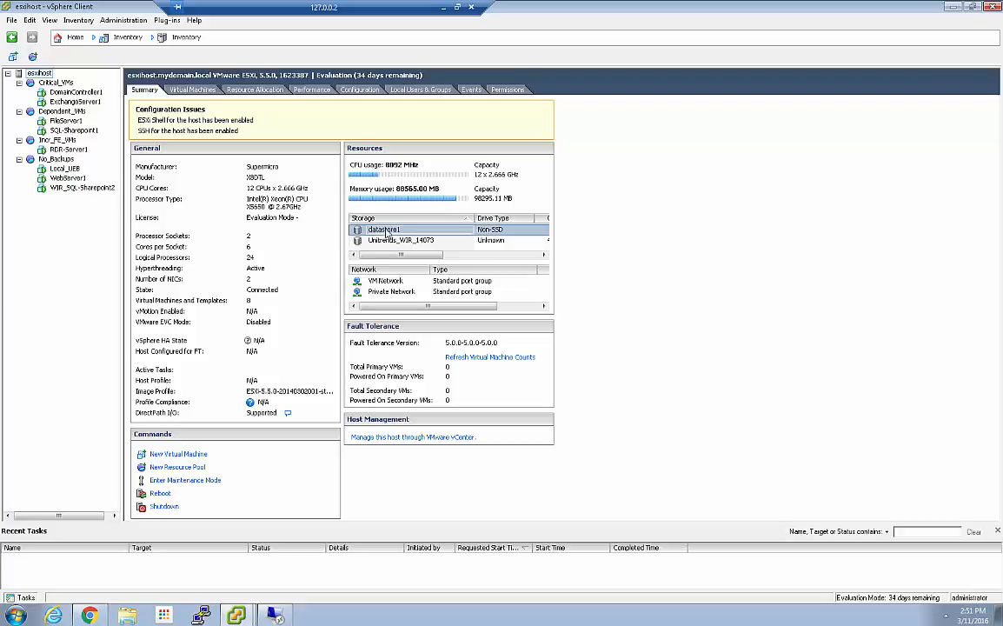
right_click(385, 231)
click(408, 237)
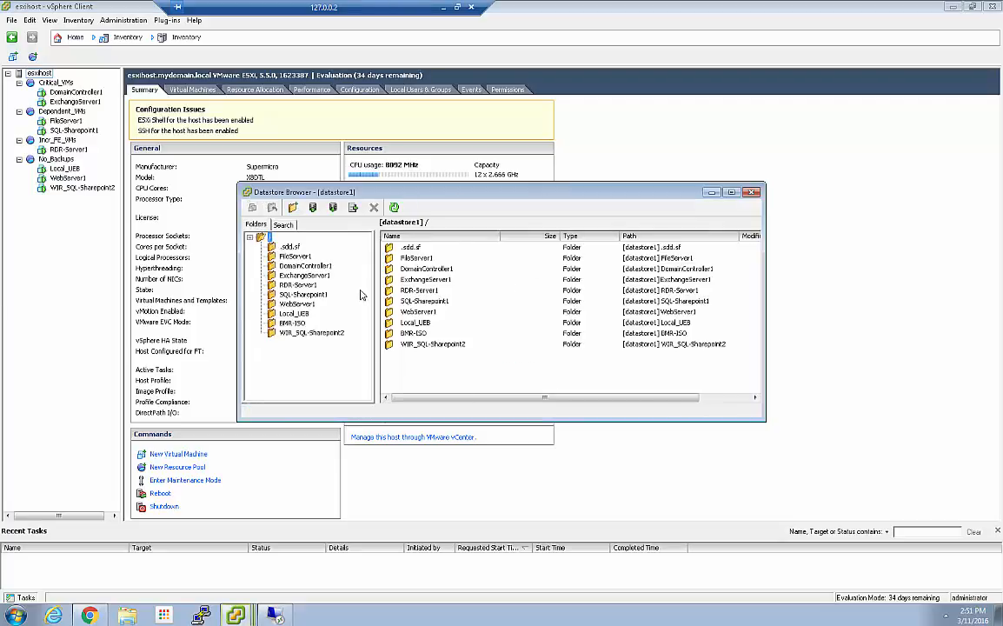
click(293, 323)
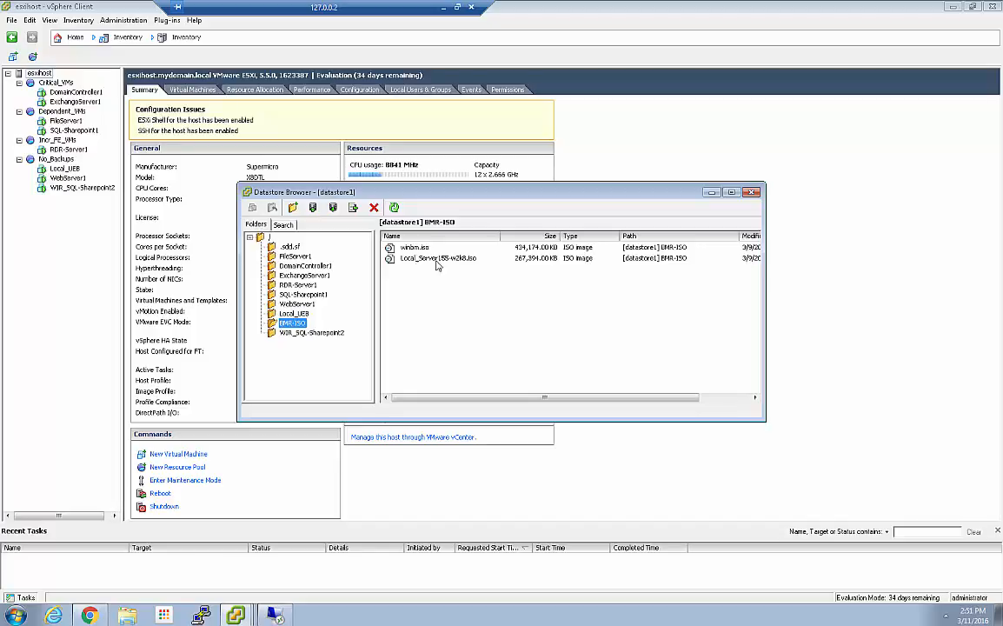
click(416, 262)
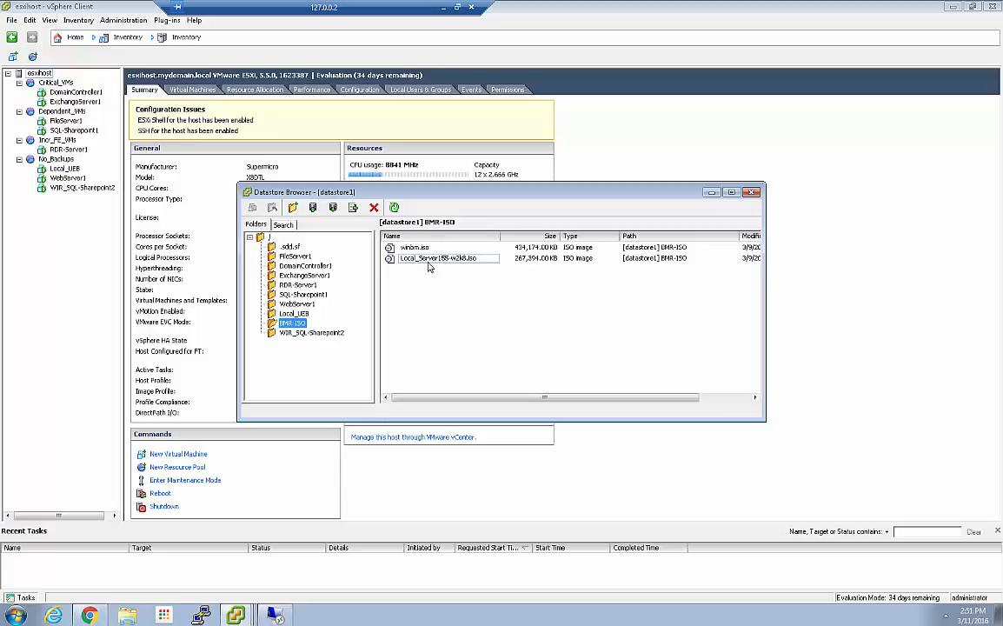
click(440, 296)
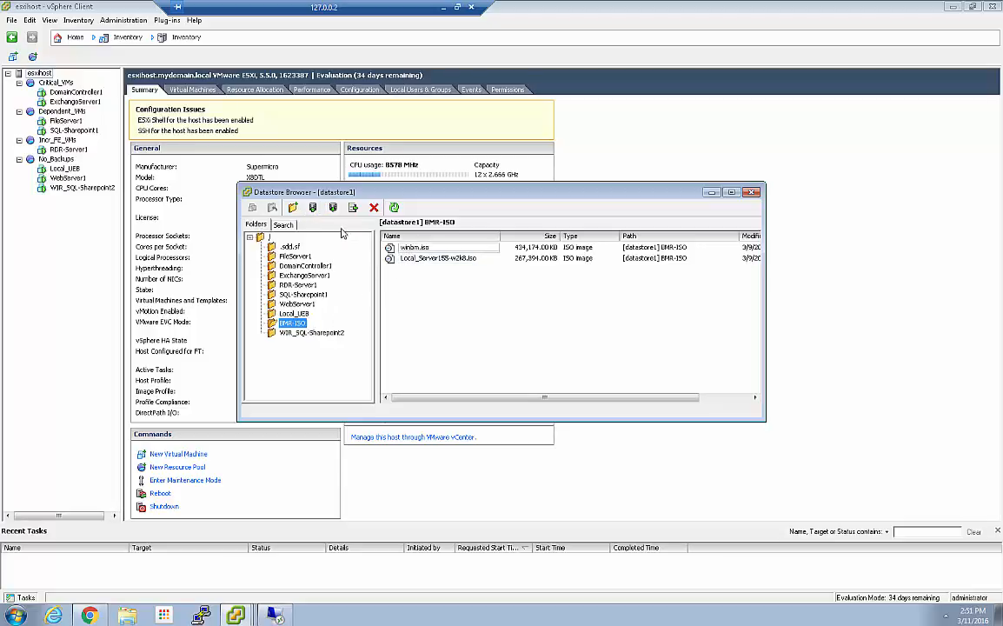
Step: Browse the virtual_failover share on \\192.168.100.99 for the winbm image as an upload to BMR-ISO, and close the datastore browser
click(311, 208)
click(347, 222)
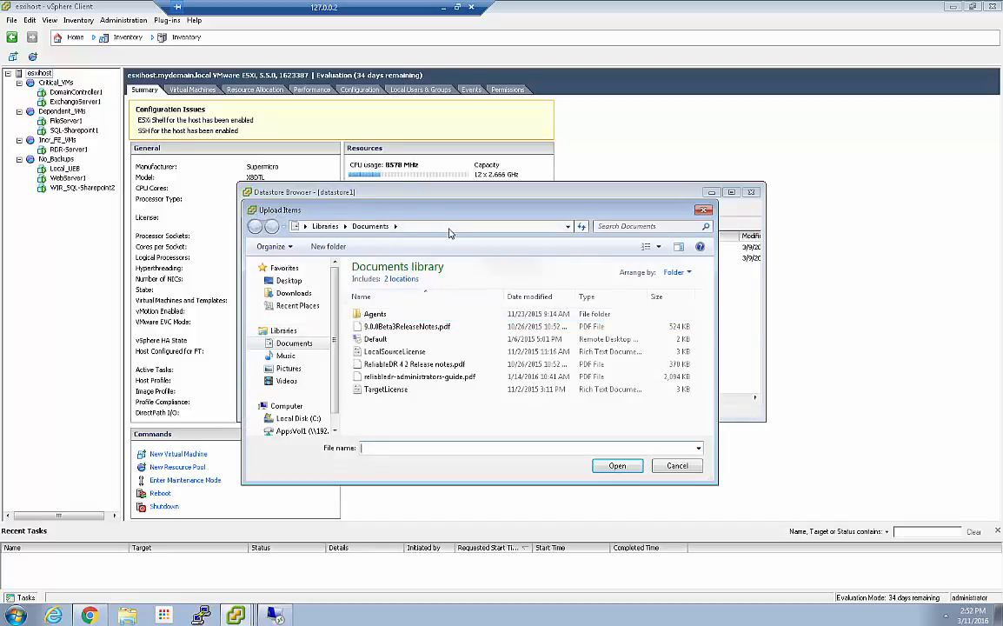
click(449, 231)
text(\\192.168.100.99)
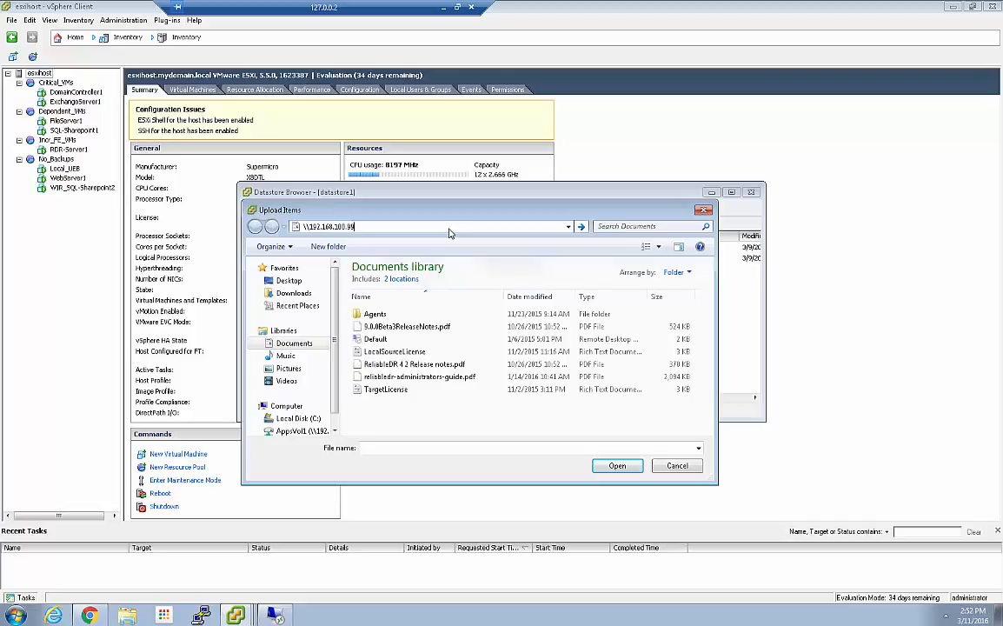
key(Return)
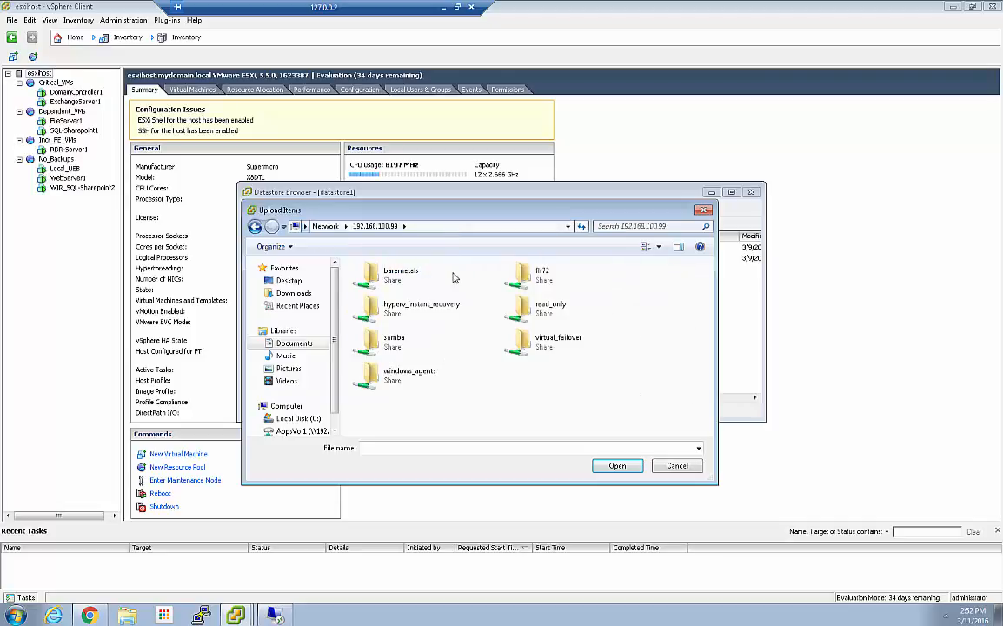
double_click(550, 349)
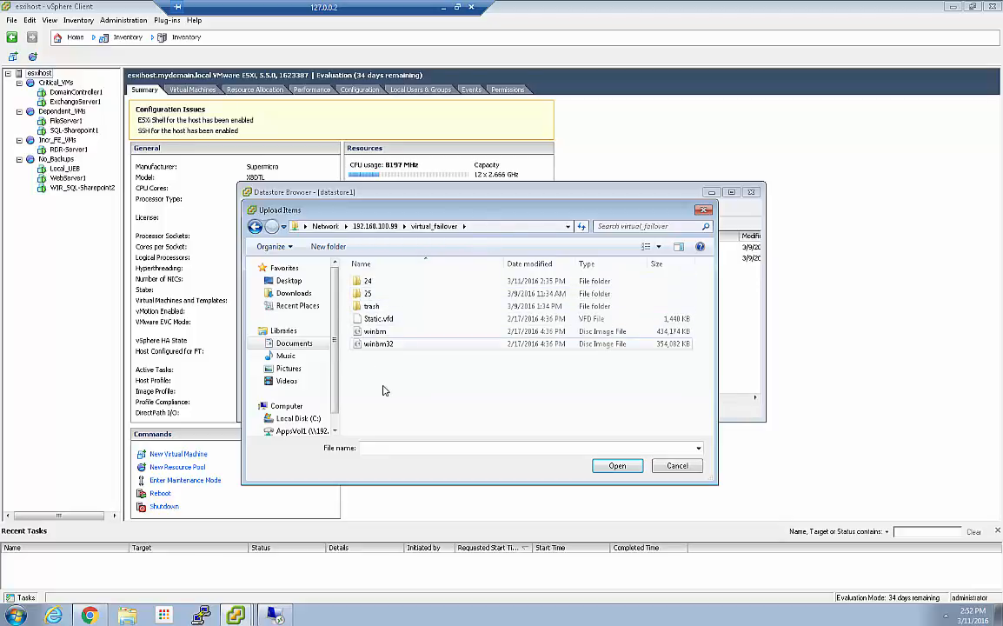
click(400, 331)
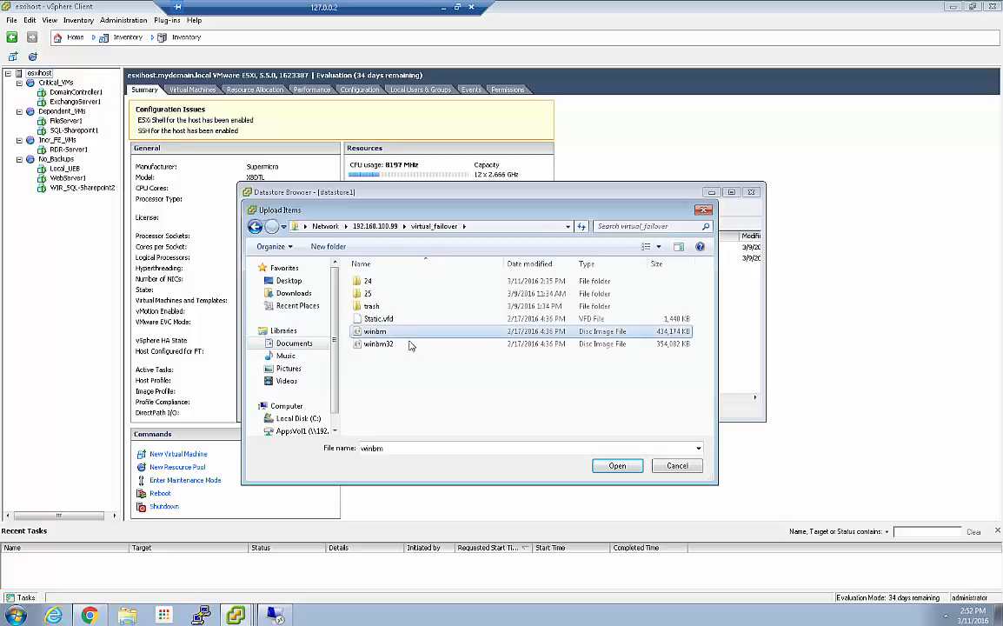
click(615, 465)
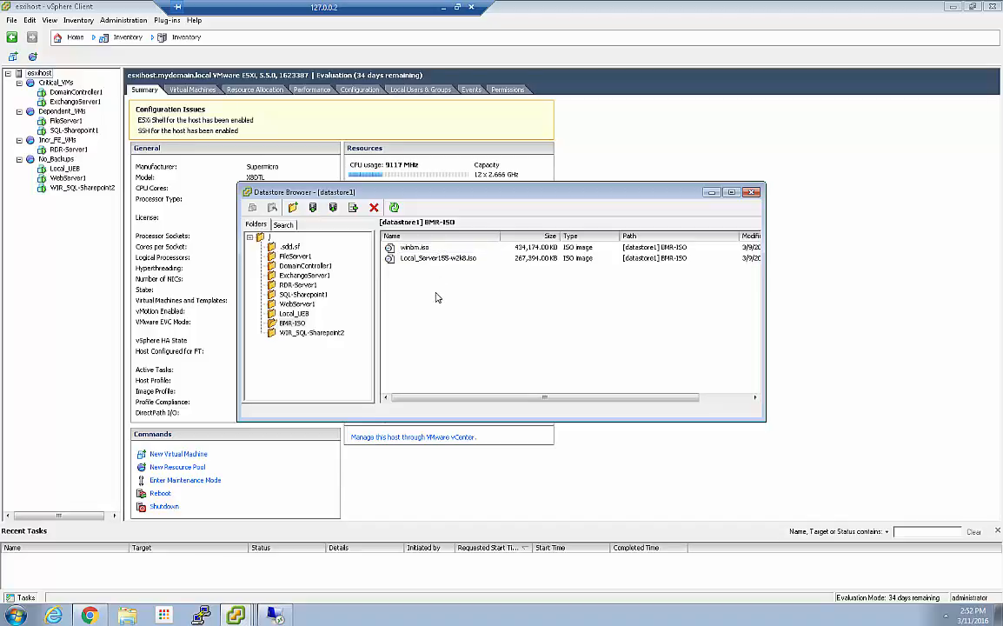
click(752, 192)
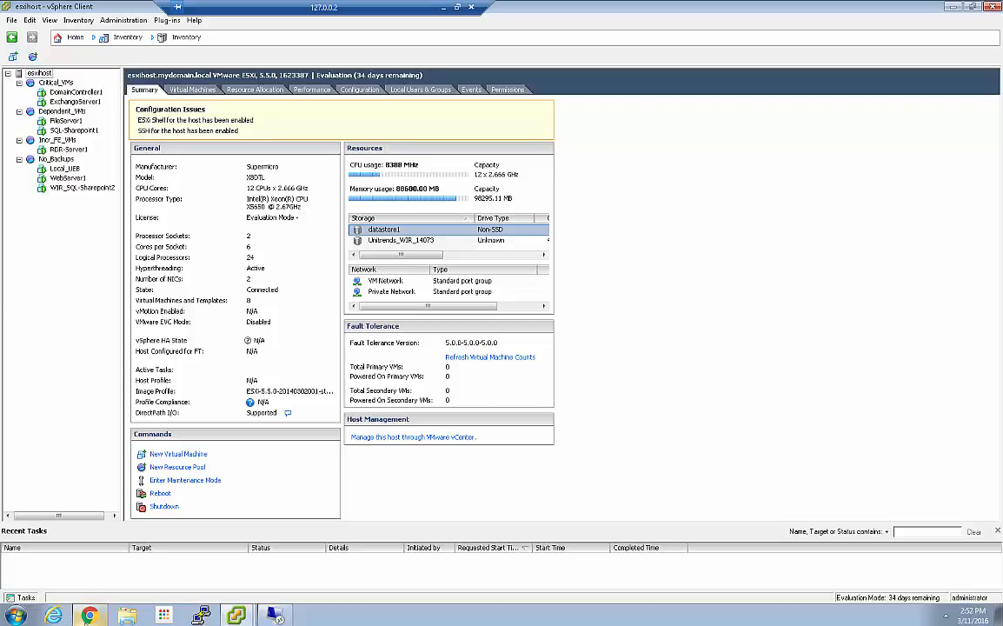
Step: Back in the Unitrends interface, filter the backup catalog by asset name "dc" and list the DC-Exchange2 backups
click(90, 616)
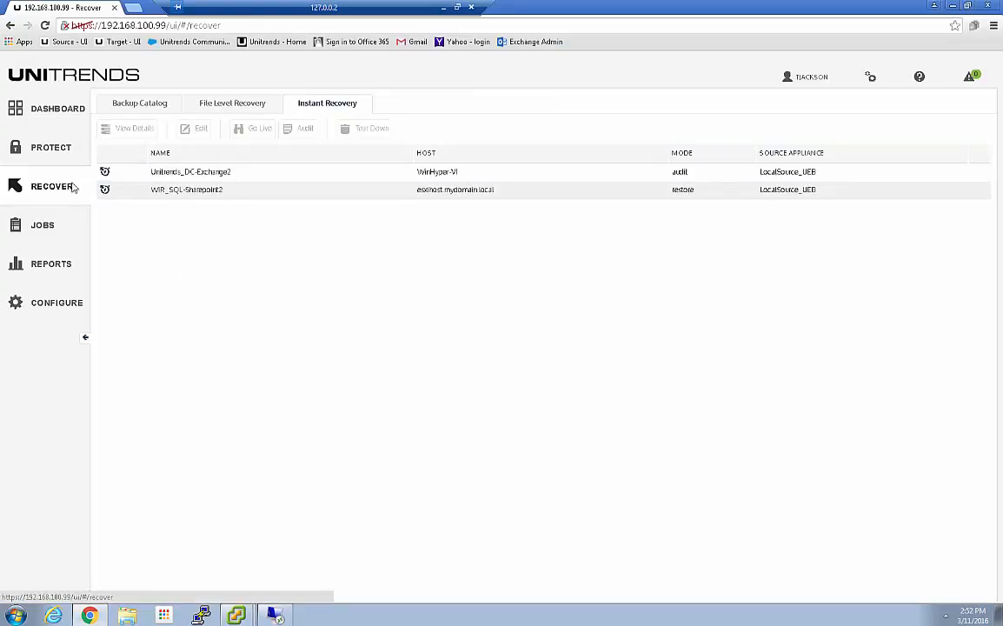
click(141, 113)
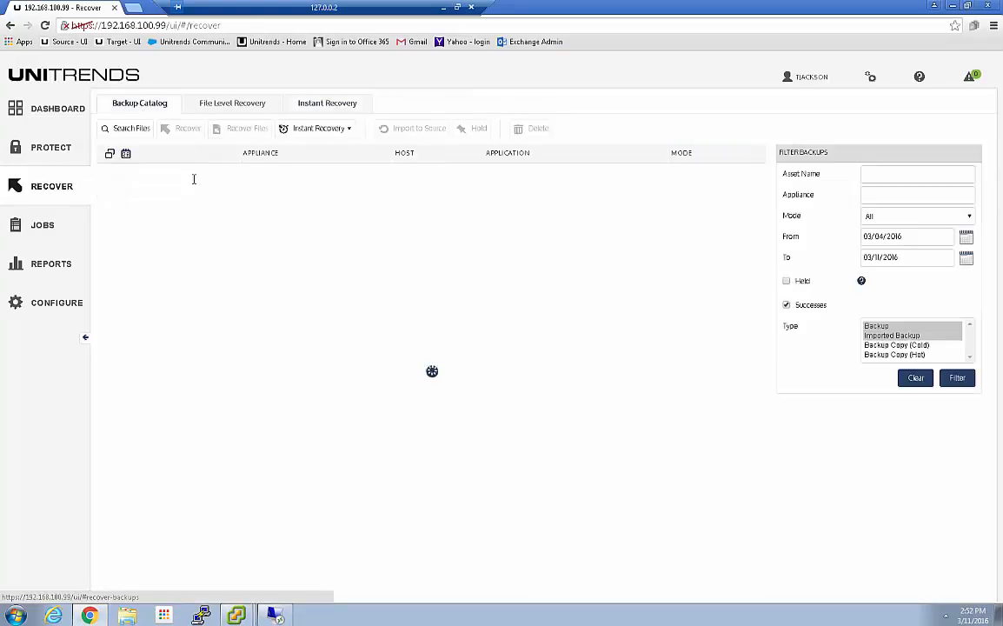
click(872, 176)
text(dc)
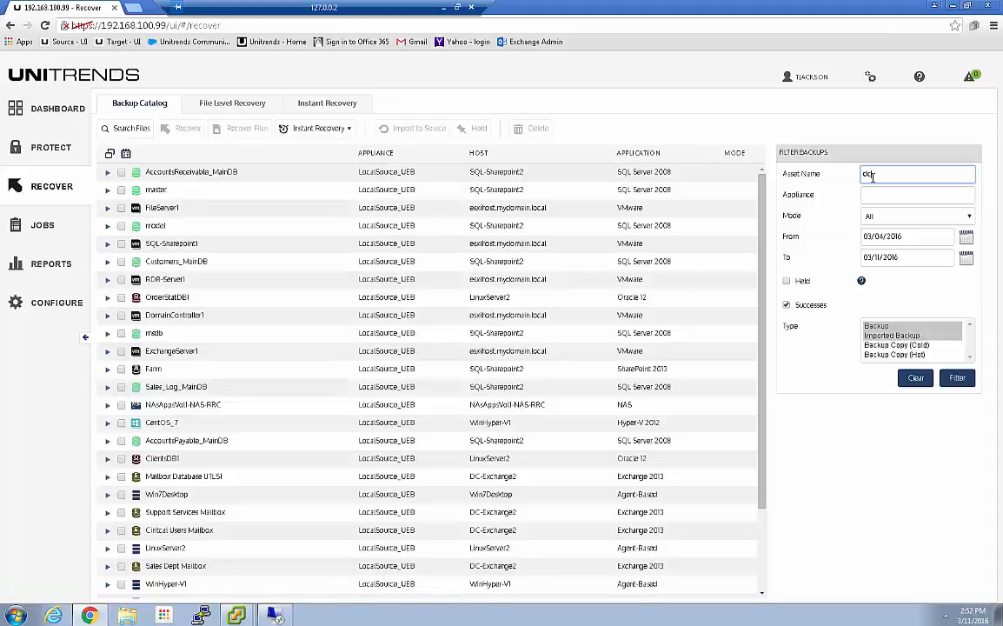
key(Return)
click(107, 172)
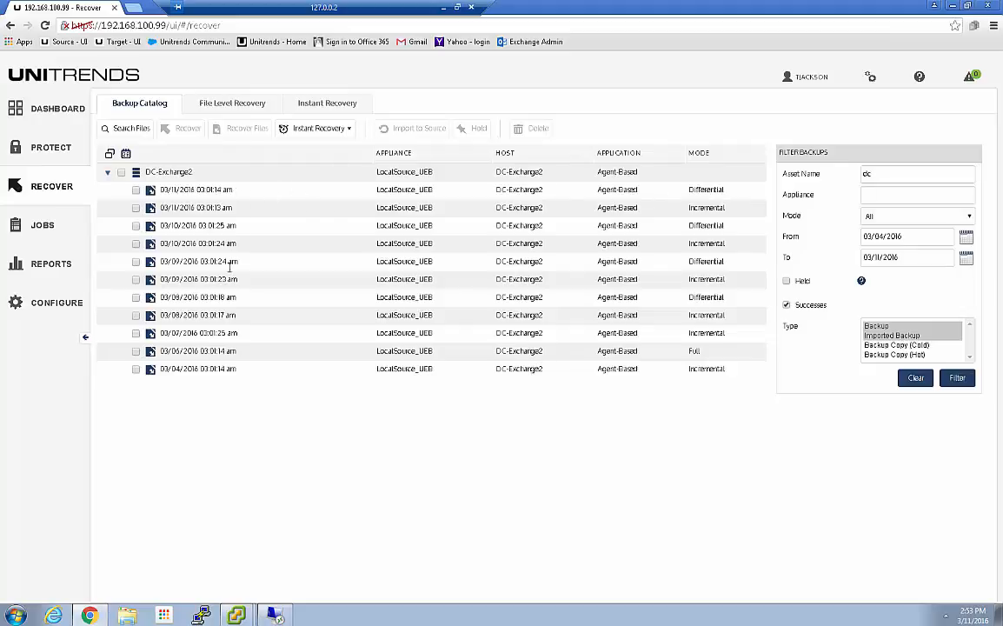
Step: Return to the vSphere Client and start creating a virtual machine on esxihost with the Custom configuration
click(953, 6)
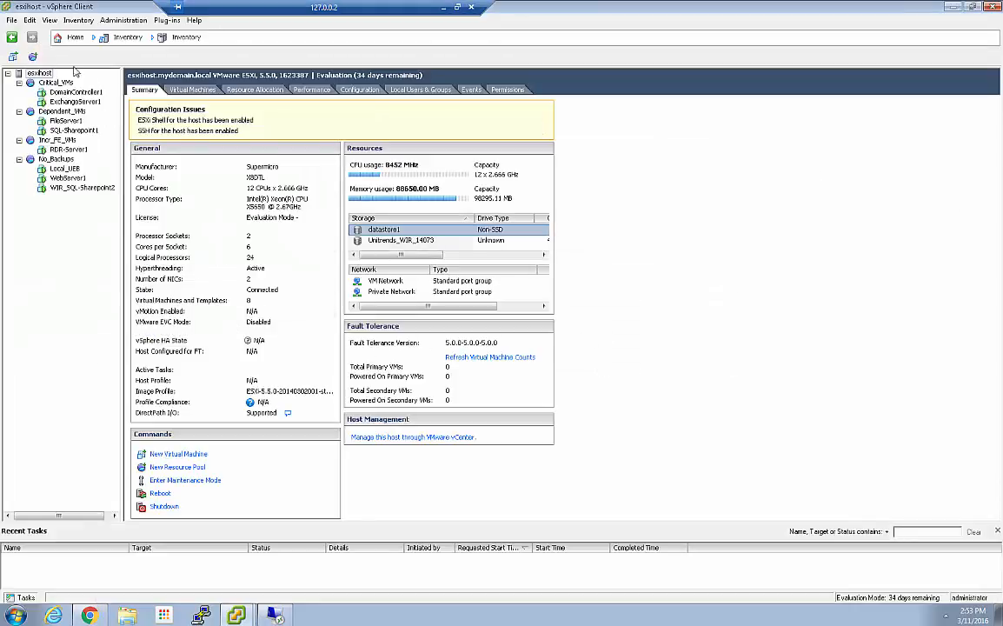
right_click(38, 74)
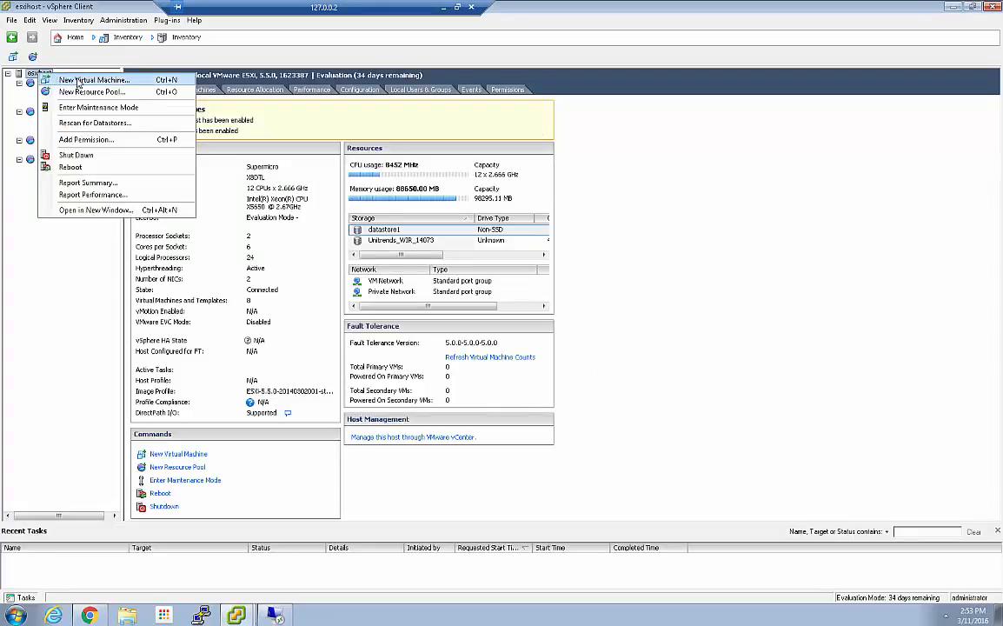
click(291, 189)
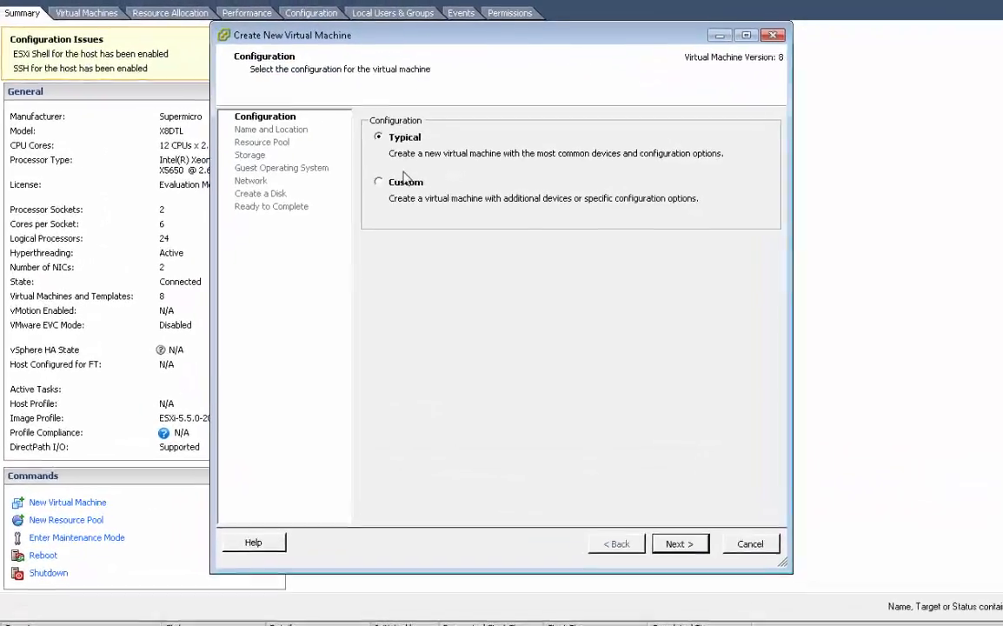
click(377, 181)
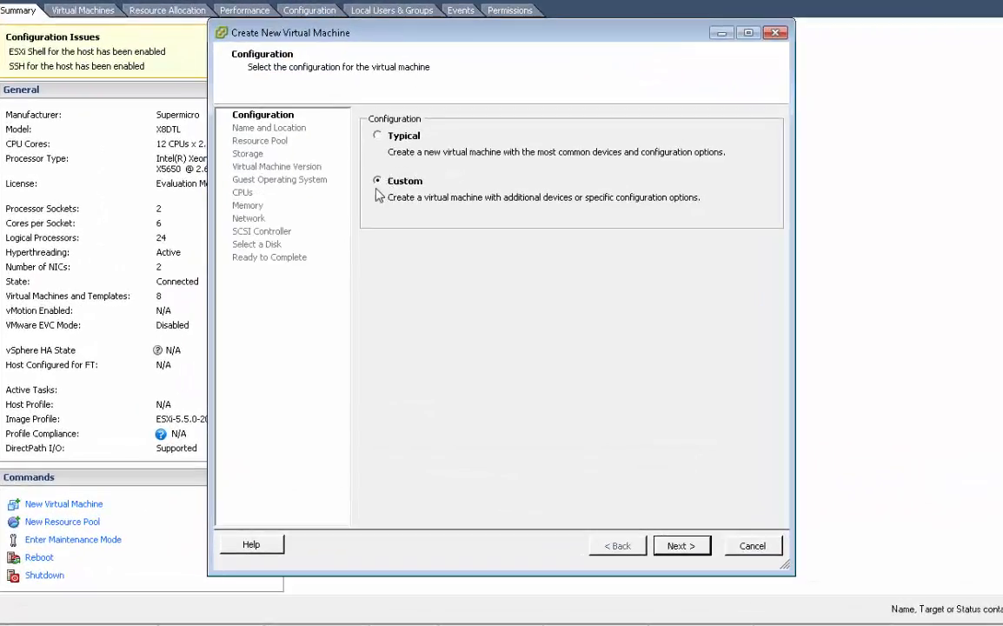
click(686, 545)
Step: Name the new virtual machine DC_Exch2_BMRi and continue to the resource pool selection
text(DC_exch2_BMRi)
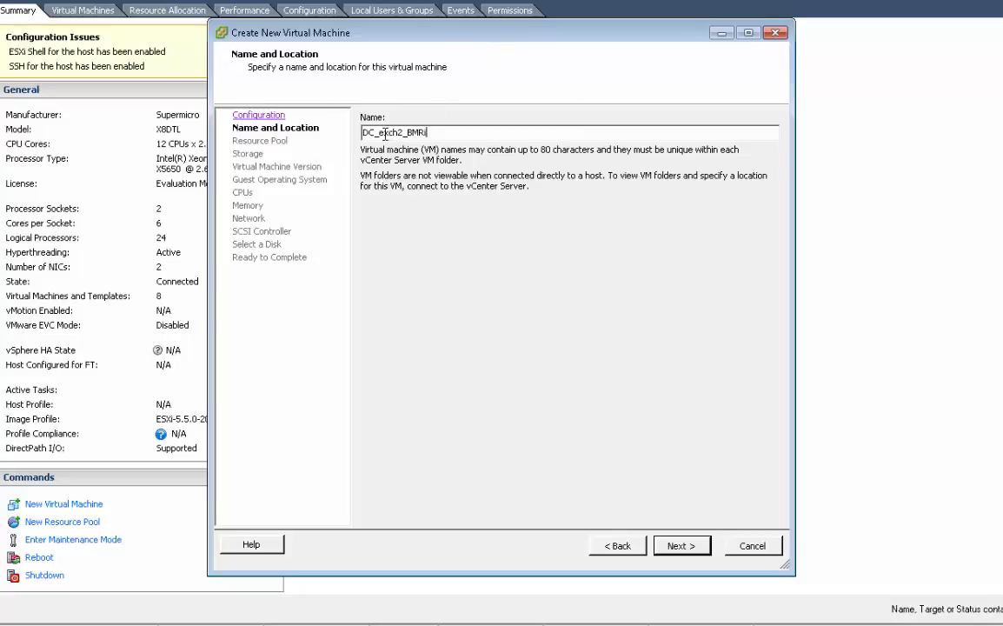
key(BackSpace)
text(E)
click(682, 545)
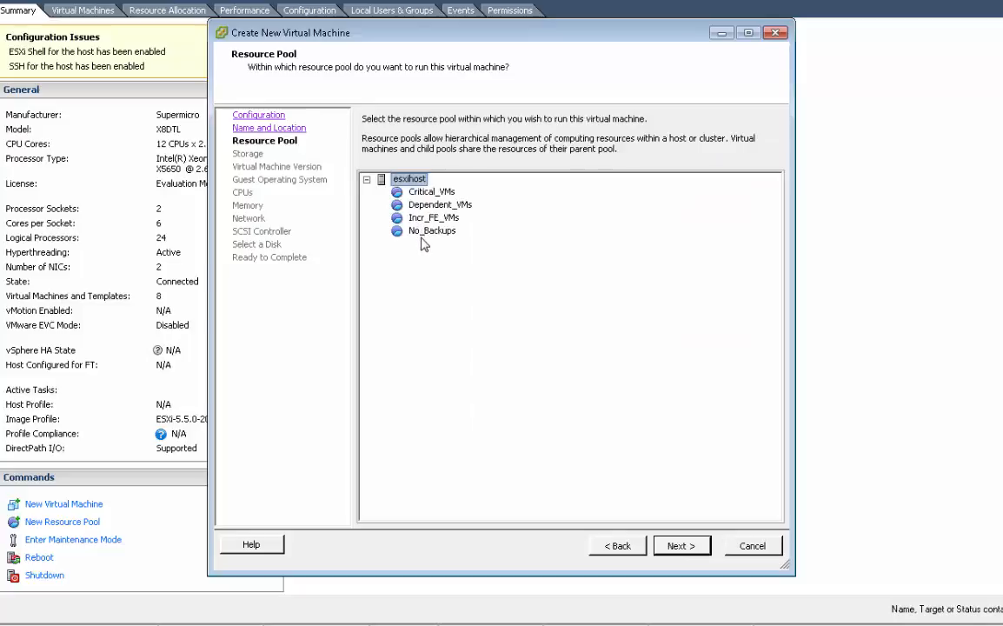
Step: Place the virtual machine in the No_Backups resource pool on datastore1 and keep Virtual Machine Version 8
click(428, 231)
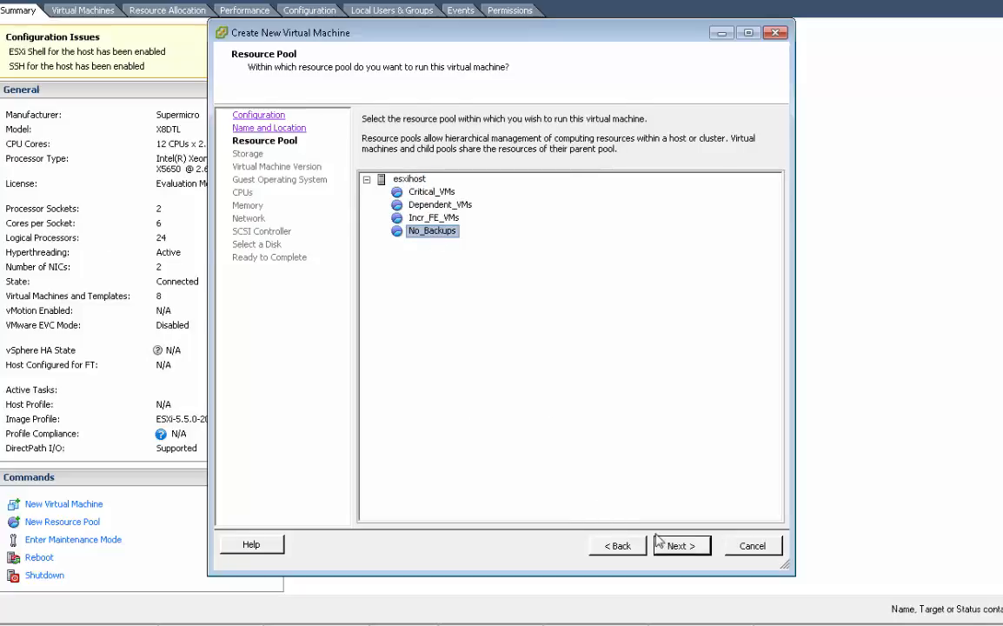
click(681, 545)
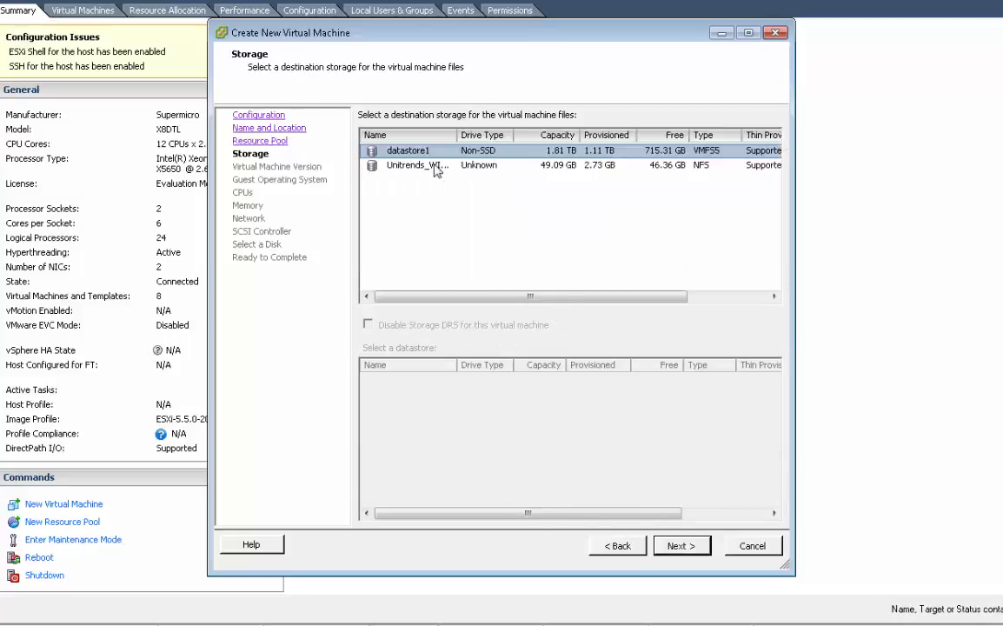
click(681, 546)
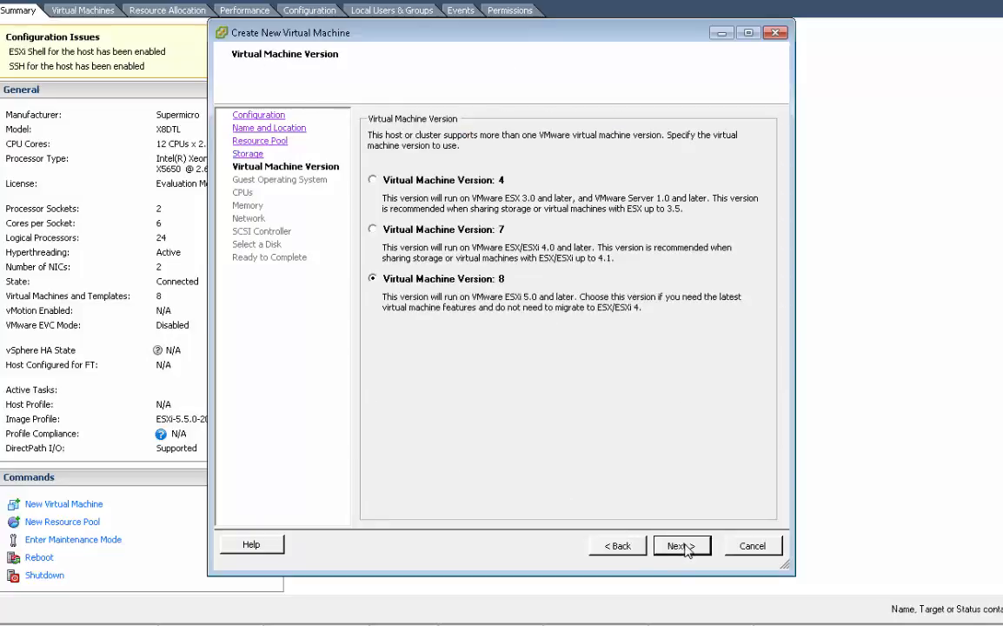
click(681, 546)
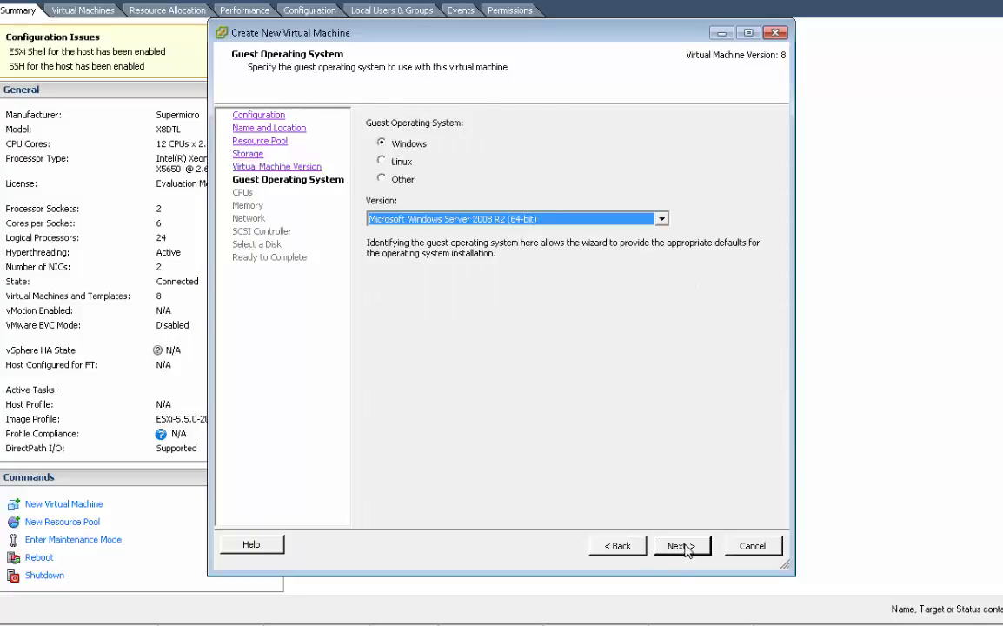
Step: Set the guest operating system to Microsoft Windows Server 2012 (64-bit) and continue to the CPU settings
click(456, 219)
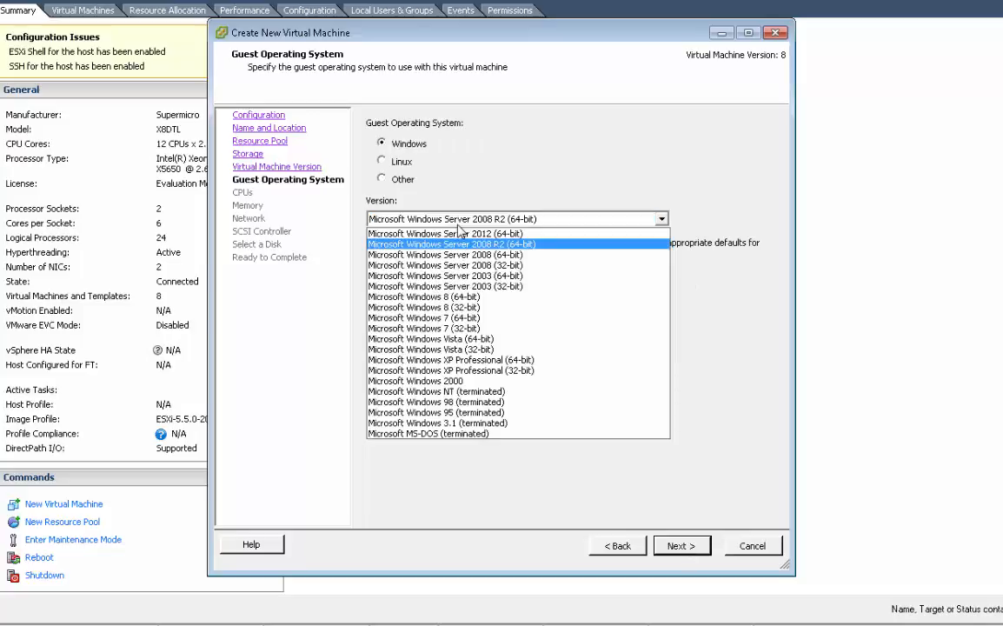
click(456, 245)
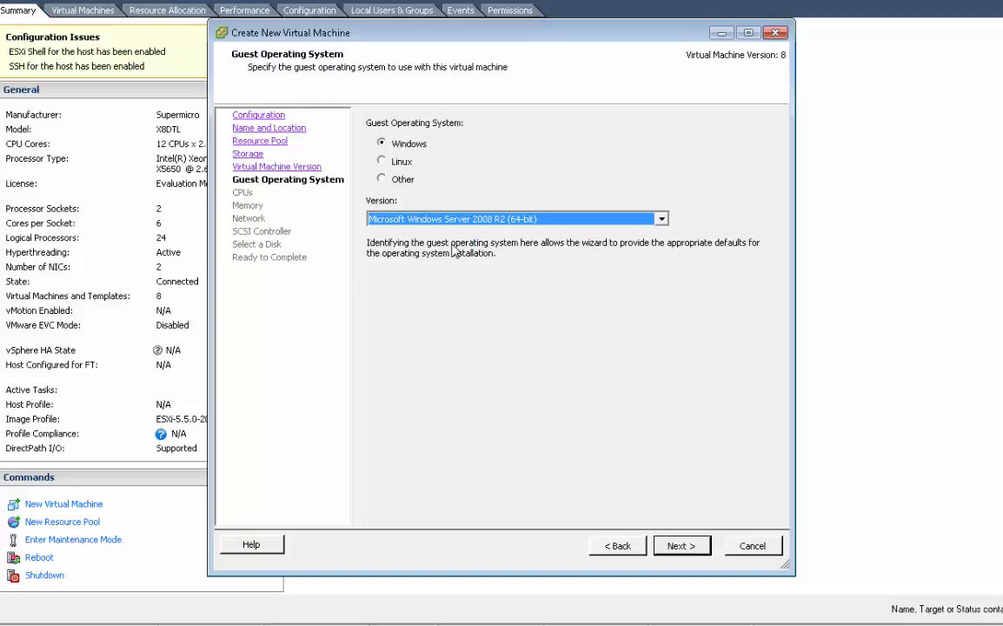
click(424, 219)
click(467, 234)
click(680, 546)
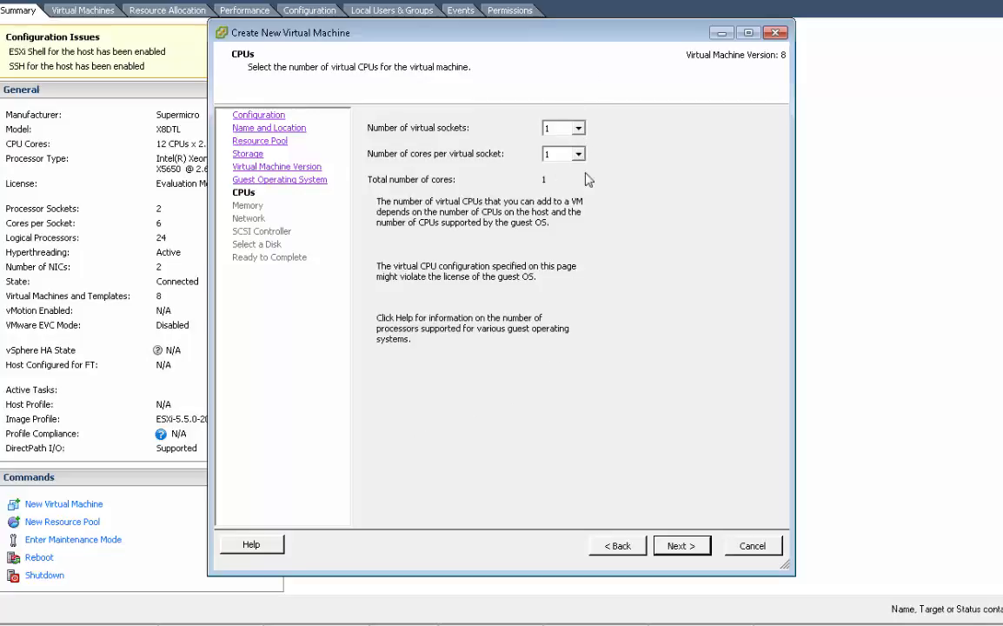
Step: Keep one virtual socket with one core and set the virtual machine's memory size to 2 GB
click(681, 546)
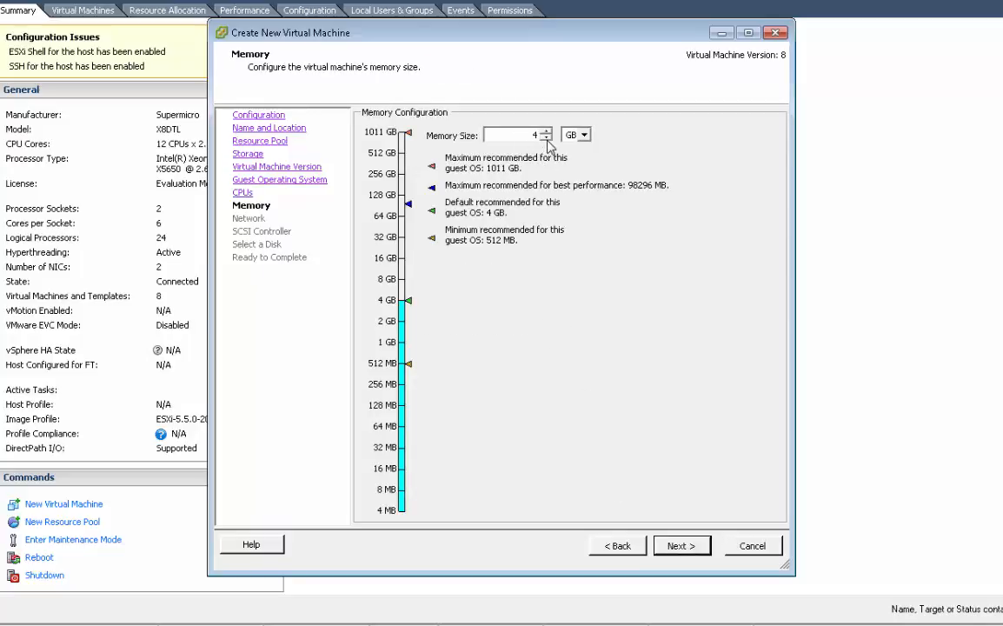
click(546, 138)
click(677, 546)
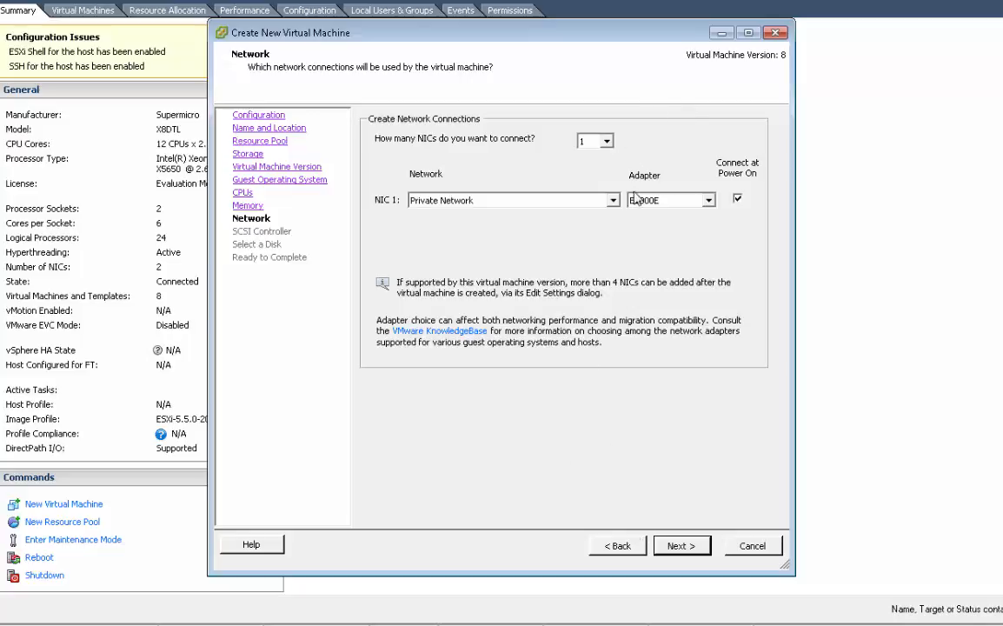
Step: Accept one NIC on Private Network with the E1000E adapter and keep the LSI Logic SAS controller
click(682, 546)
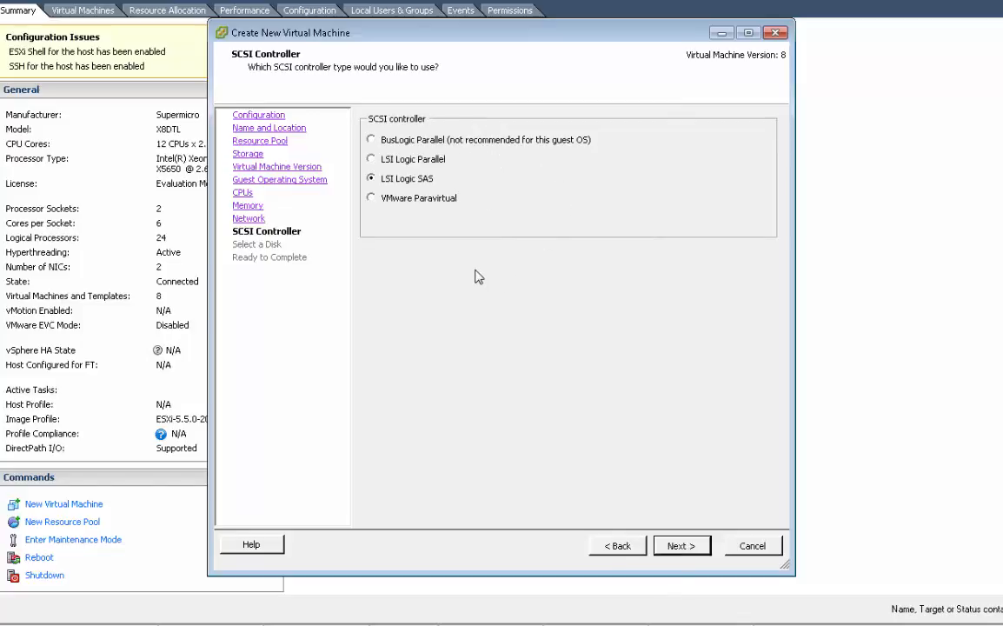
click(676, 548)
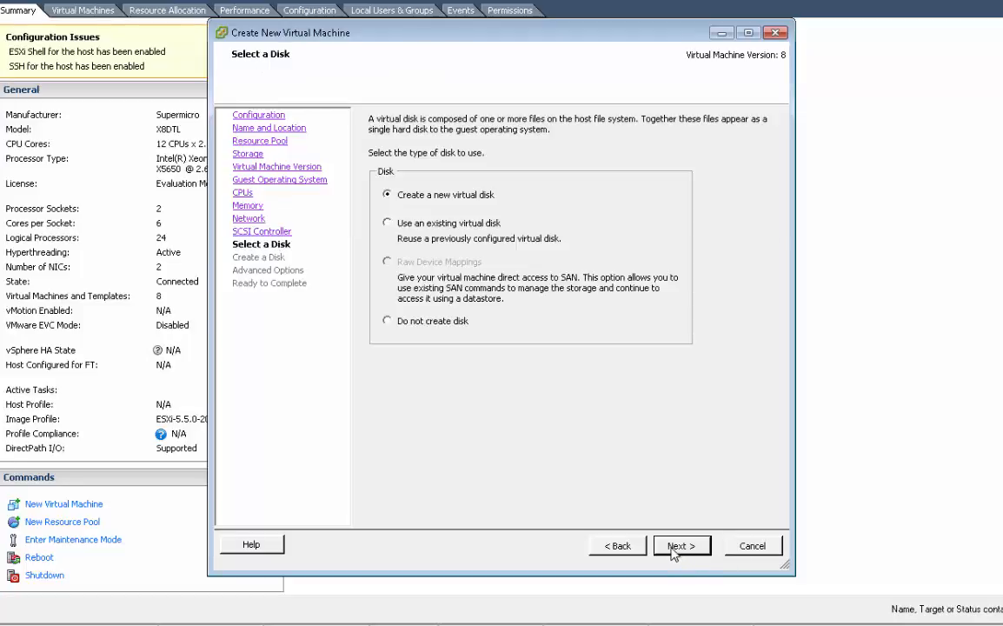
Step: Create a new 75 GB virtual disk with thick provision lazy zeroed, on device node SCSI (0:0)
click(673, 548)
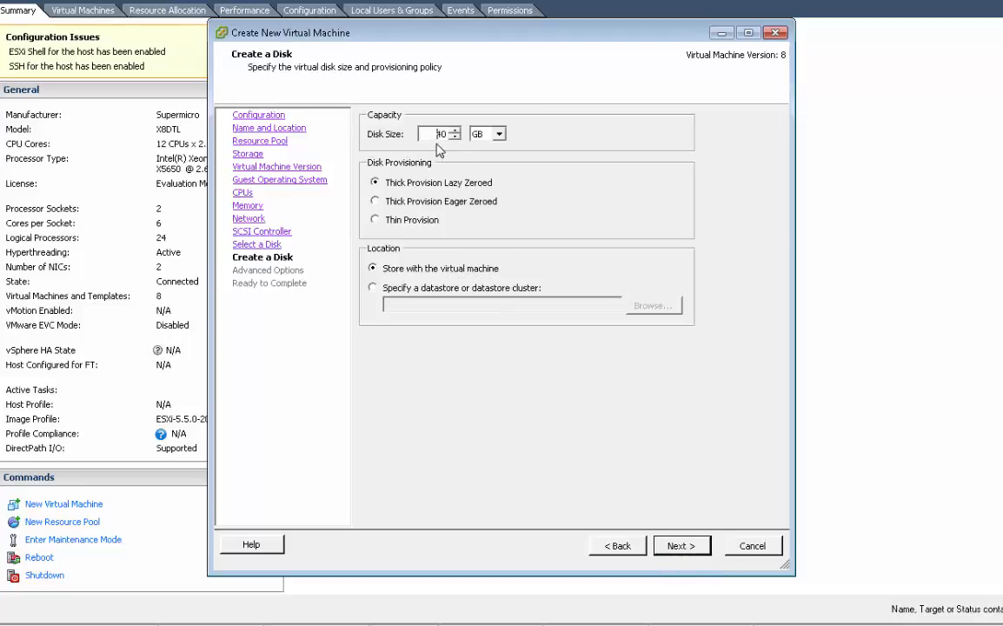
drag(436, 132, 457, 134)
text(75)
click(681, 546)
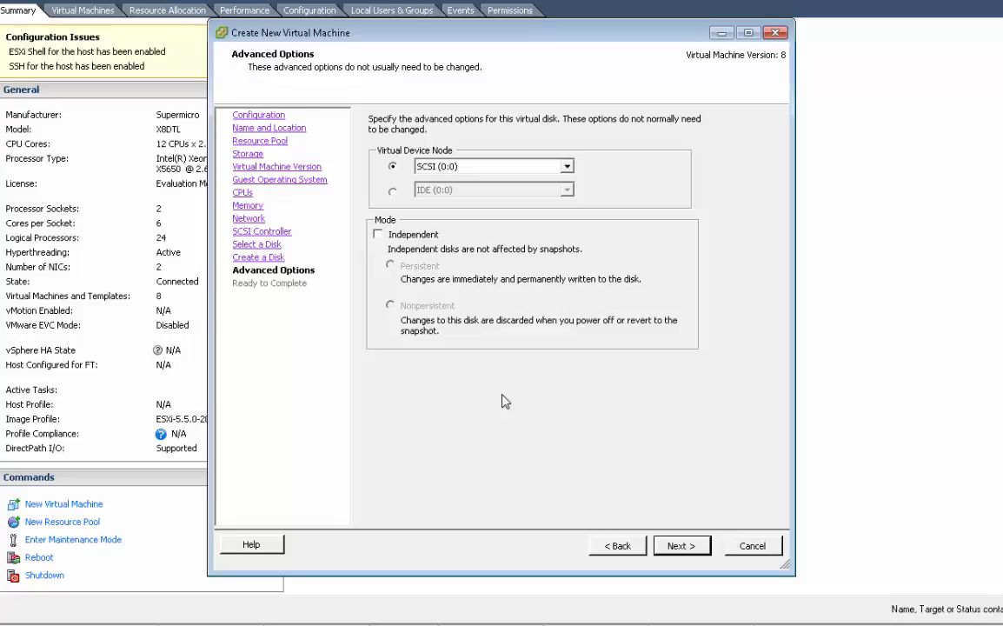
click(681, 545)
Step: Before completion, attach the datastore1 image BMR-ISO/winbm.iso to the CD/DVD drive with connection at power on, and finish creating the virtual machine
click(366, 480)
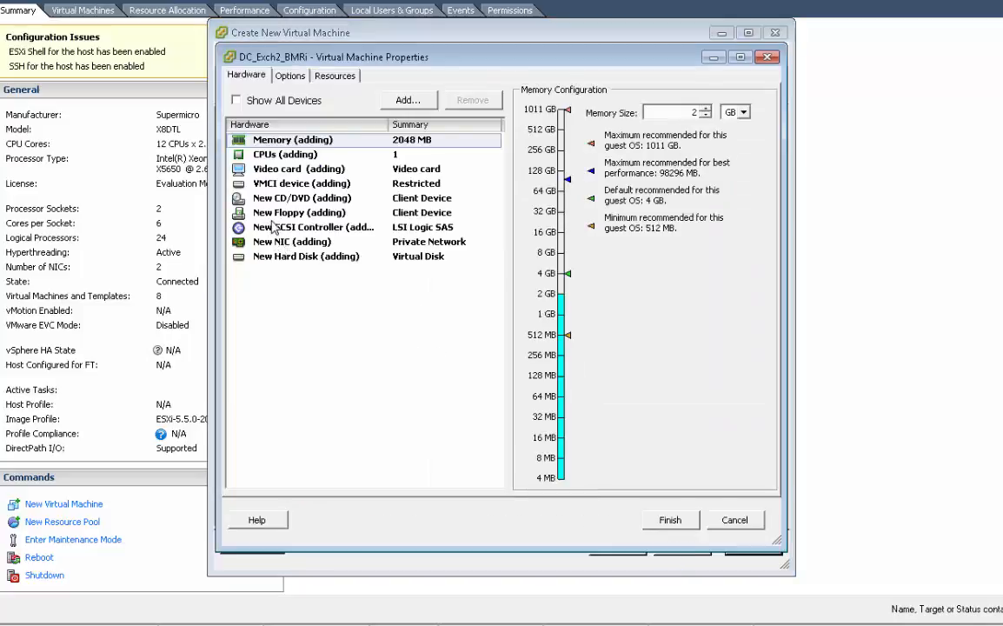
click(252, 198)
click(547, 276)
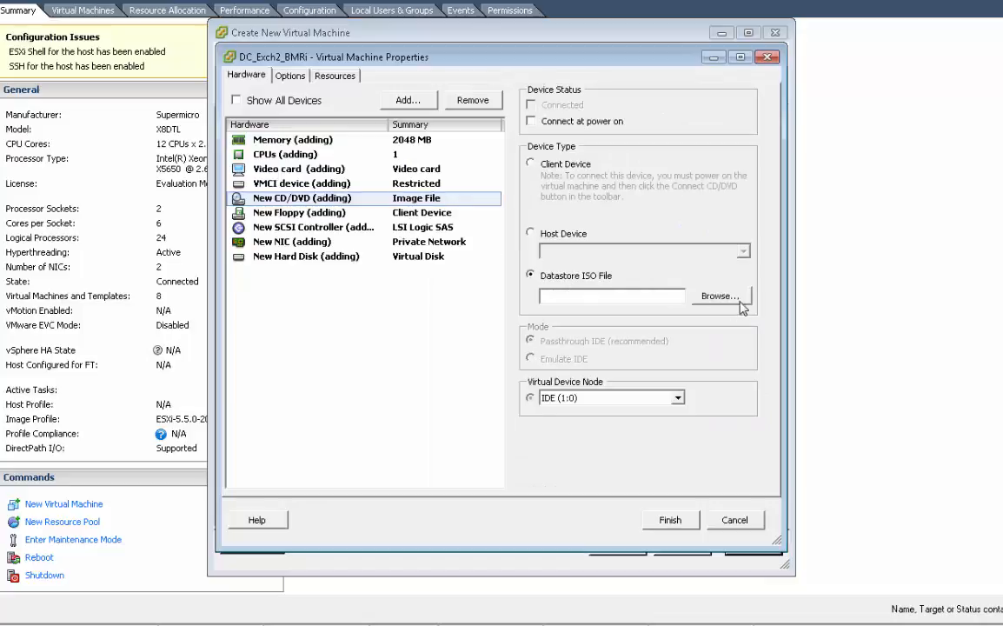
click(695, 296)
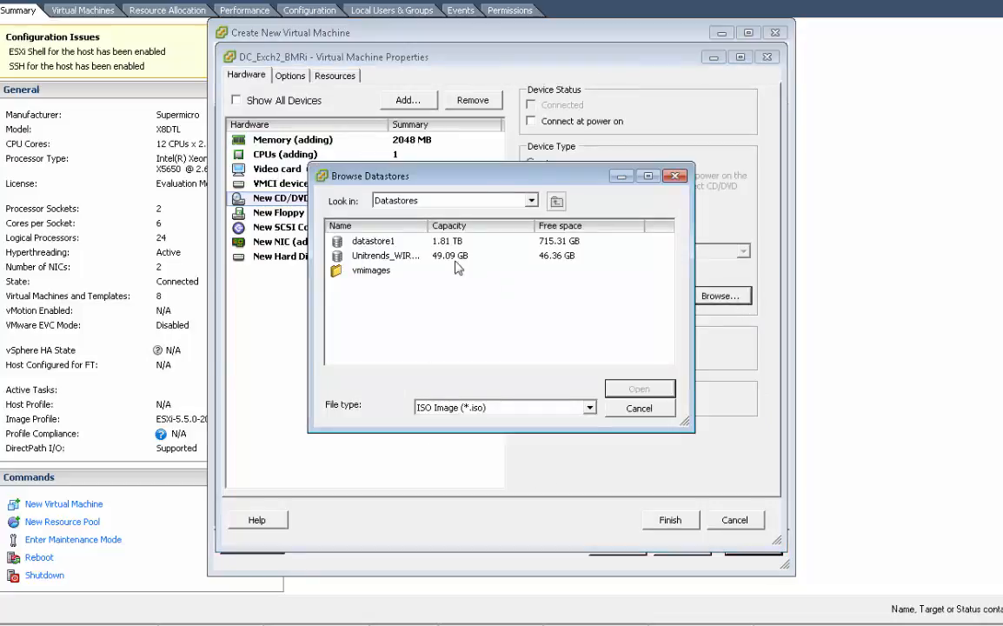
click(364, 243)
double_click(364, 243)
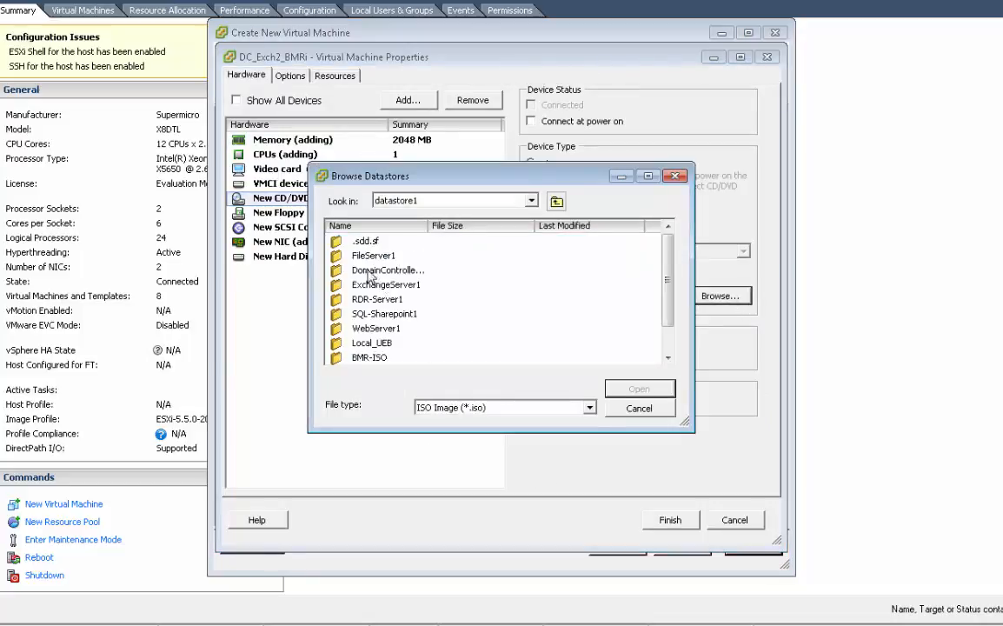
double_click(382, 354)
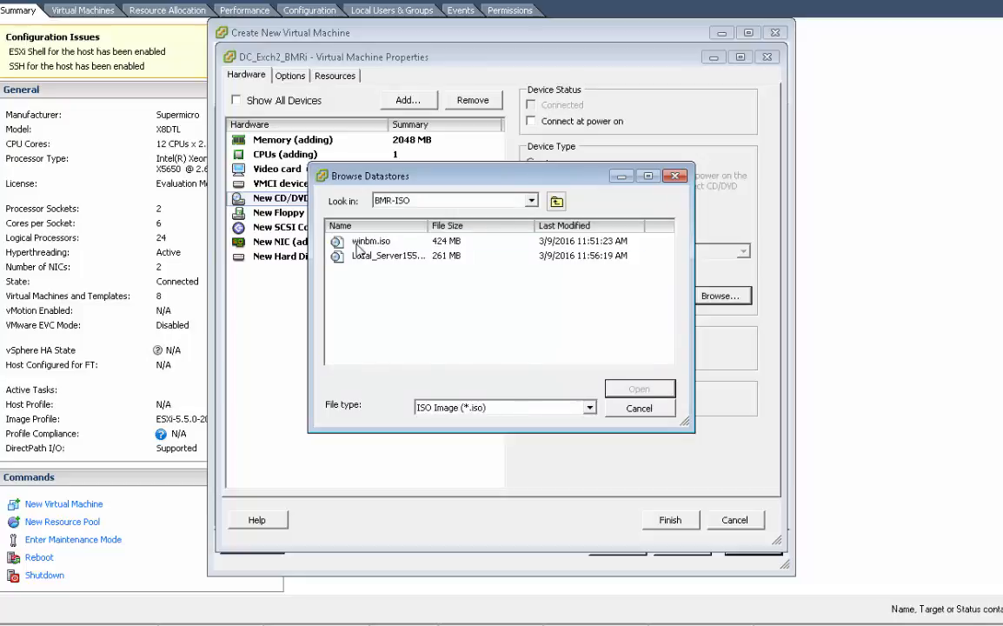
double_click(327, 232)
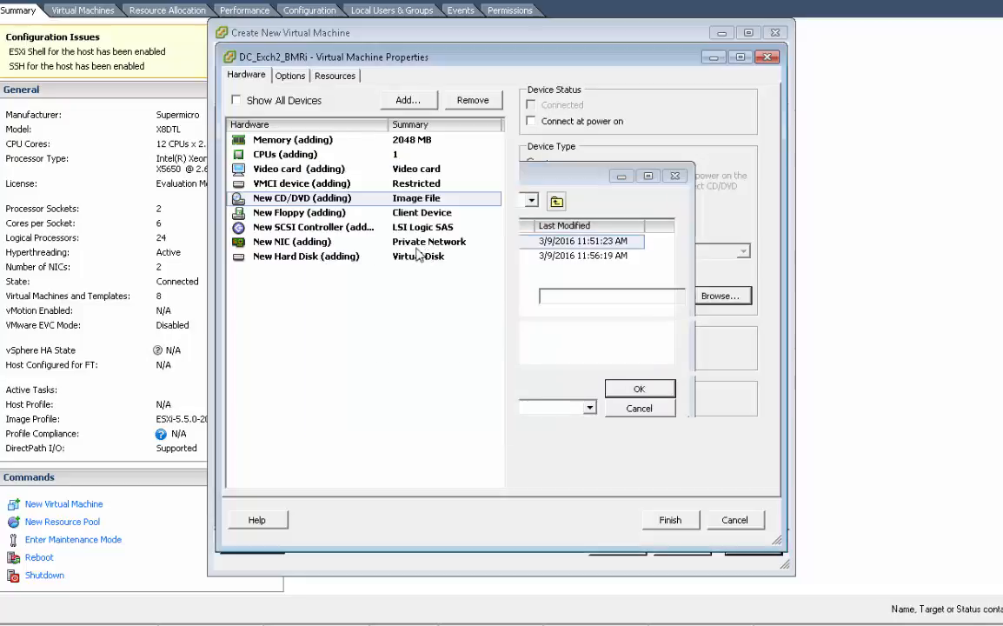
click(531, 122)
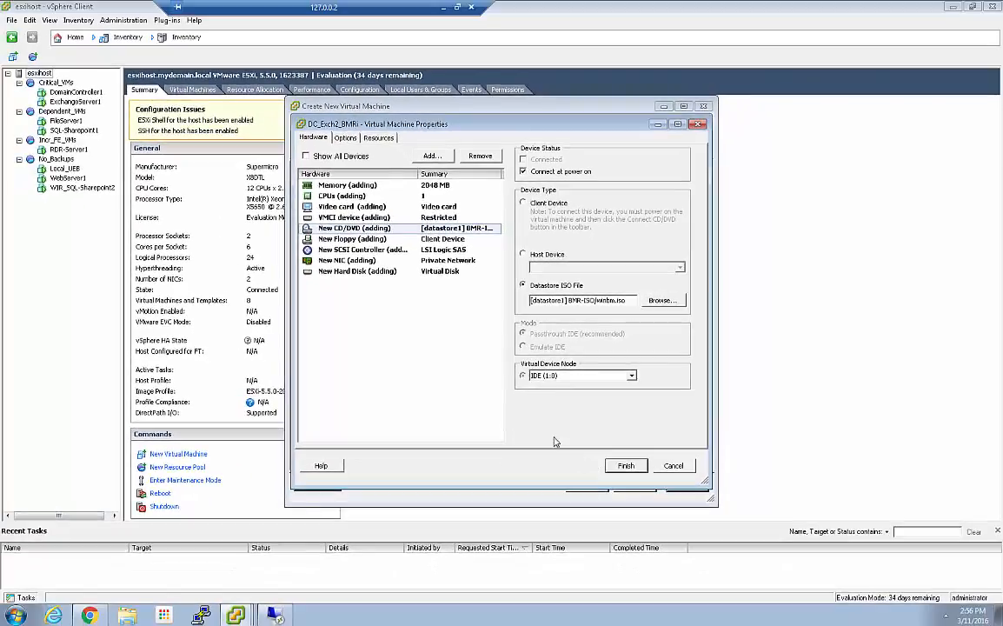
click(625, 465)
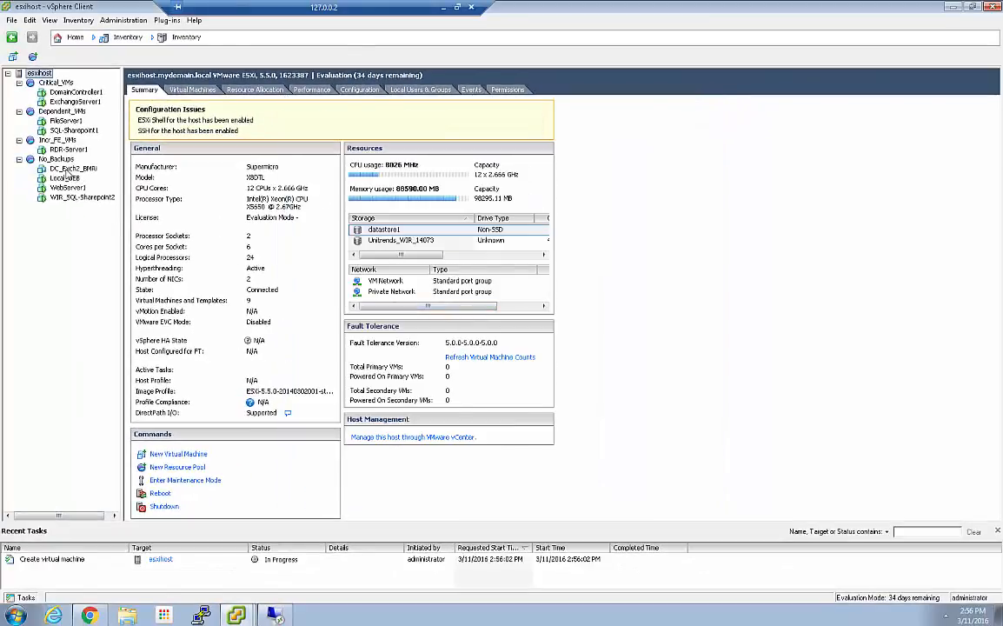
Step: Power on DC_Exch2_BMRi in the No_Backups pool and open its console
click(67, 170)
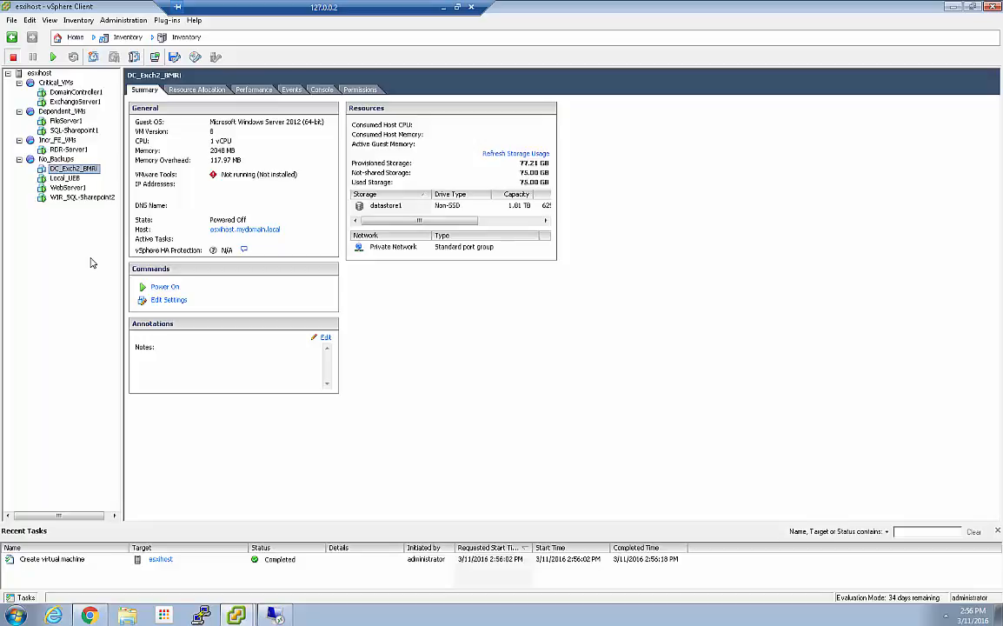
click(159, 286)
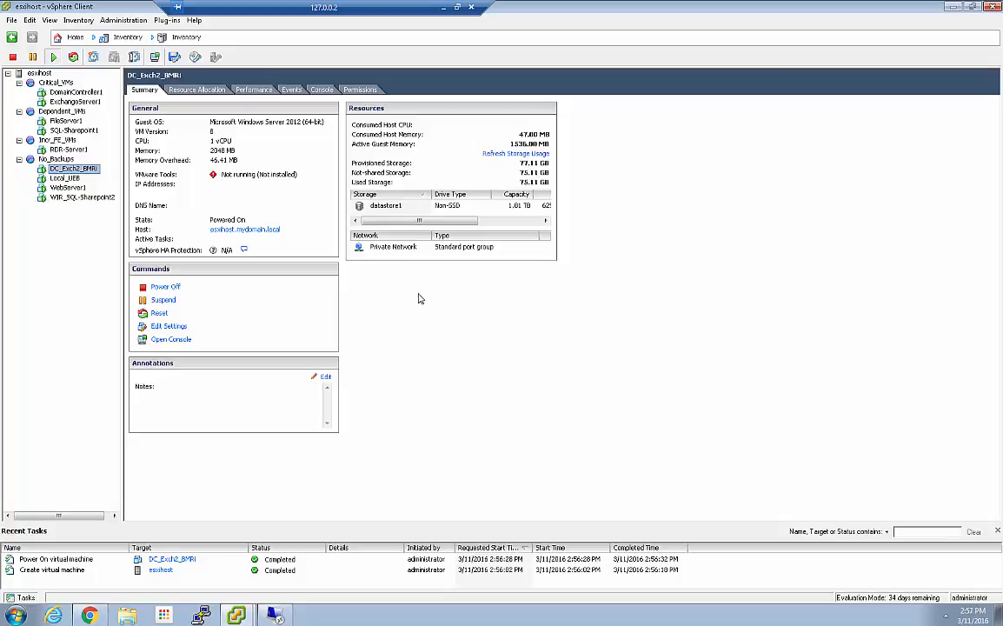
click(171, 340)
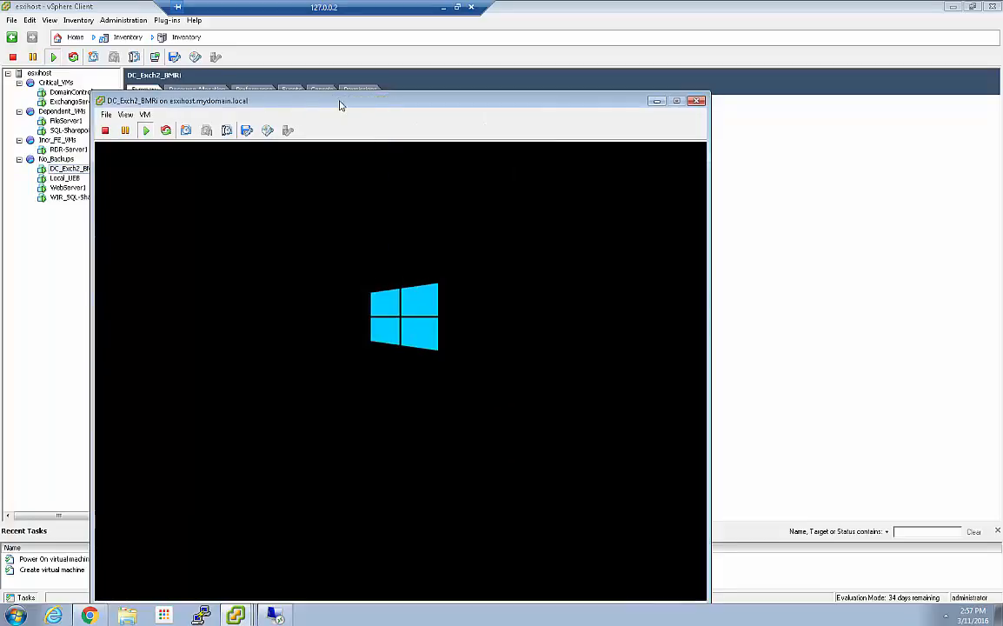
drag(380, 104, 419, 35)
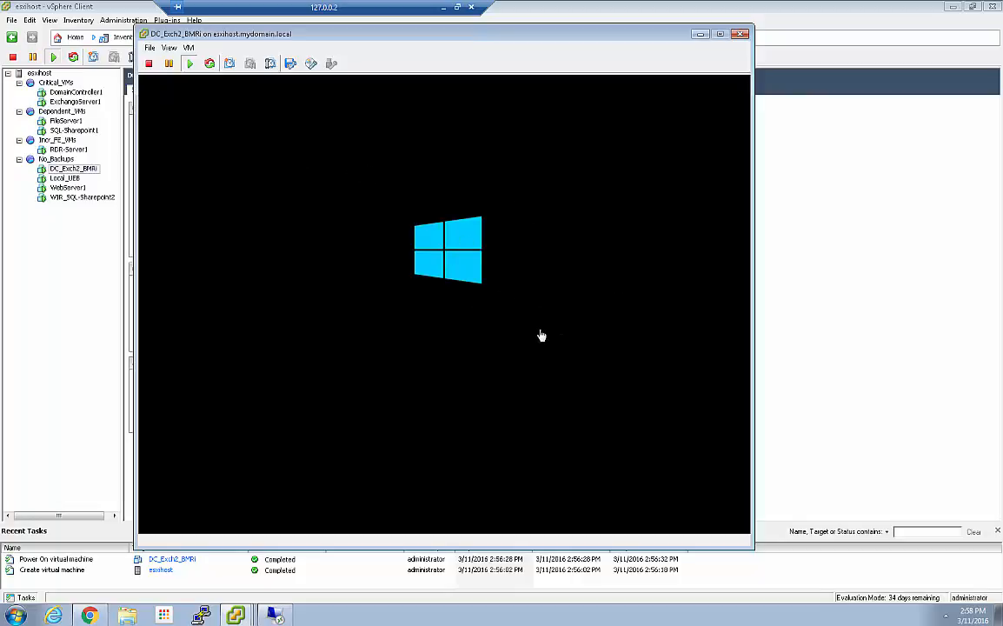
Step: Switch to the Hyper-V remote desktop and examine the Unitrends_DC-Exchange2 virtual machine's state and available actions in Hyper-V Manager
click(705, 34)
key(super+d)
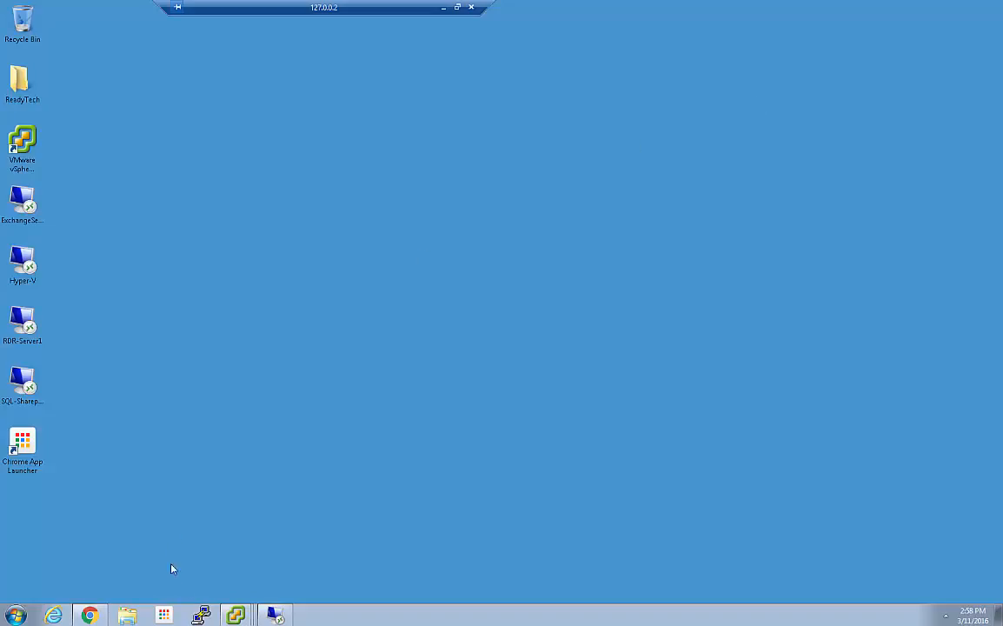
click(275, 614)
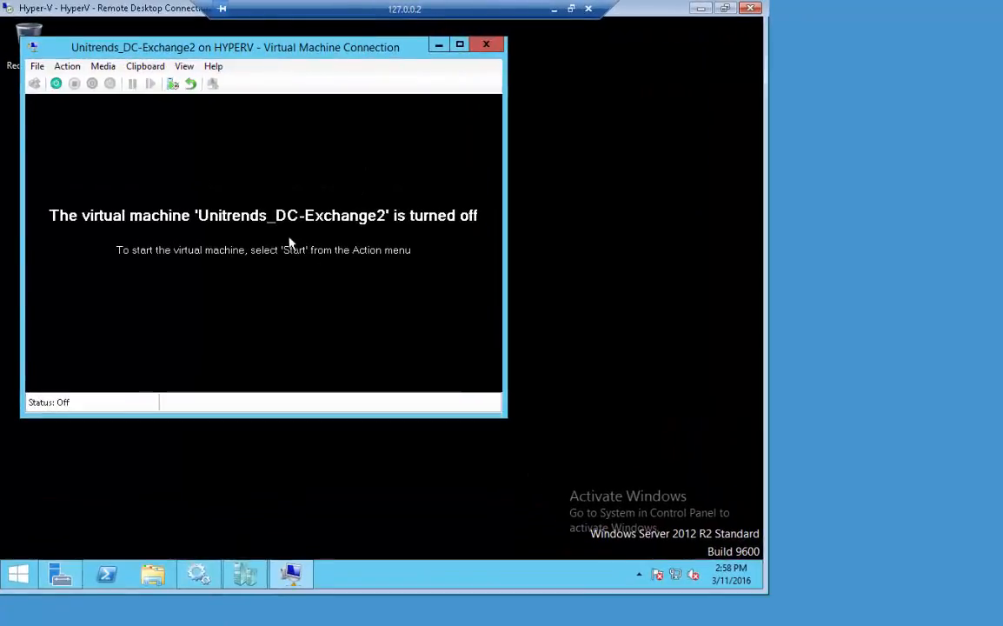
drag(283, 46, 317, 69)
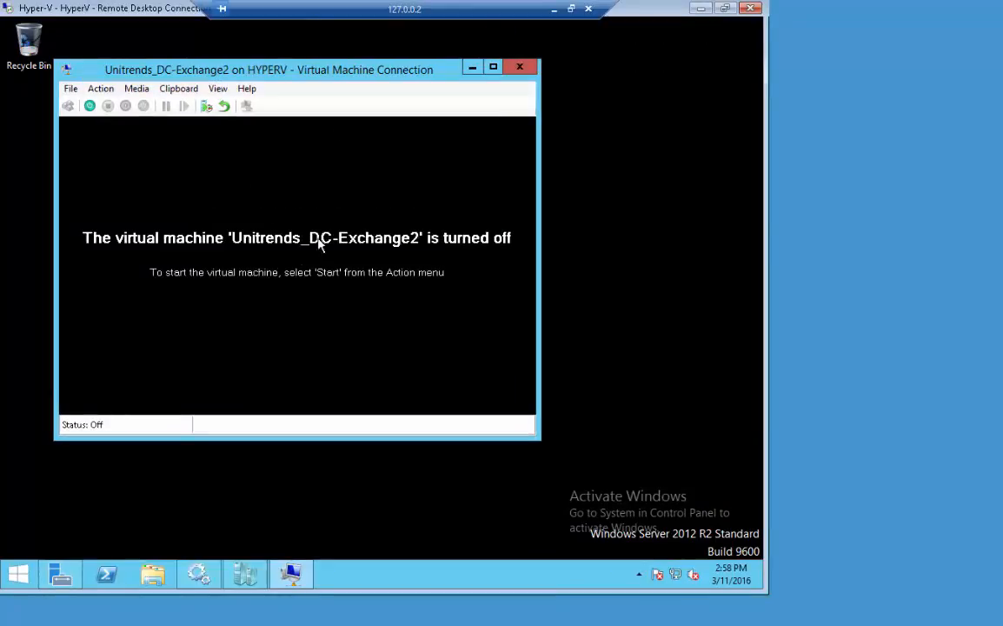
click(255, 582)
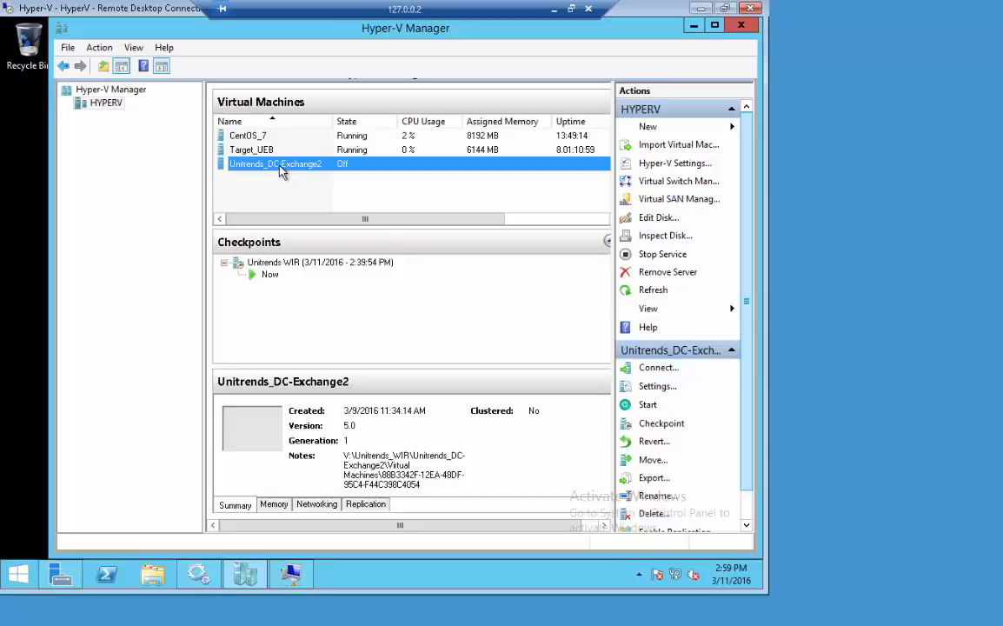
right_click(280, 171)
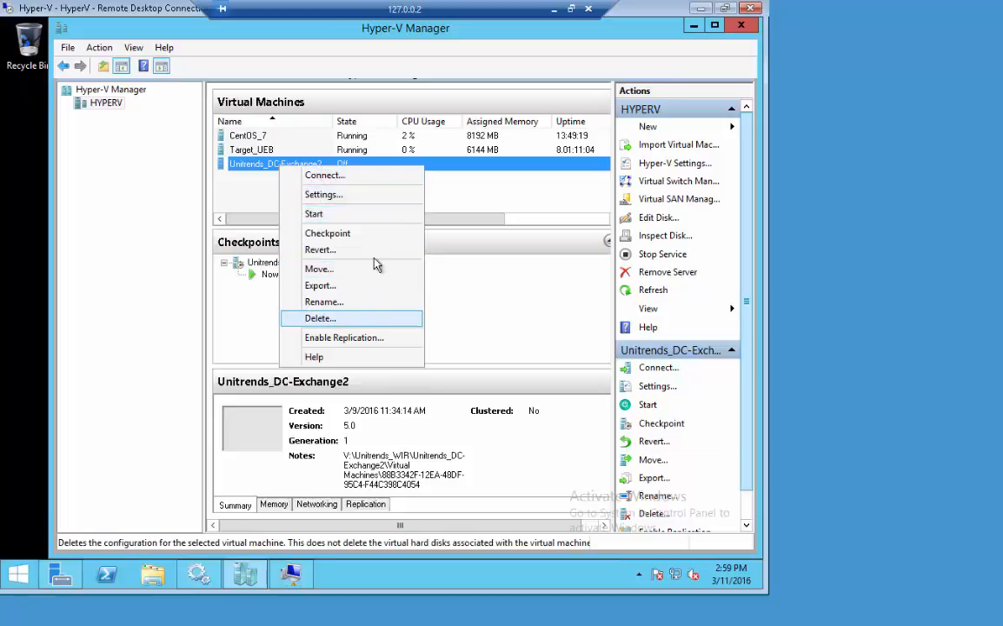
click(502, 192)
click(701, 9)
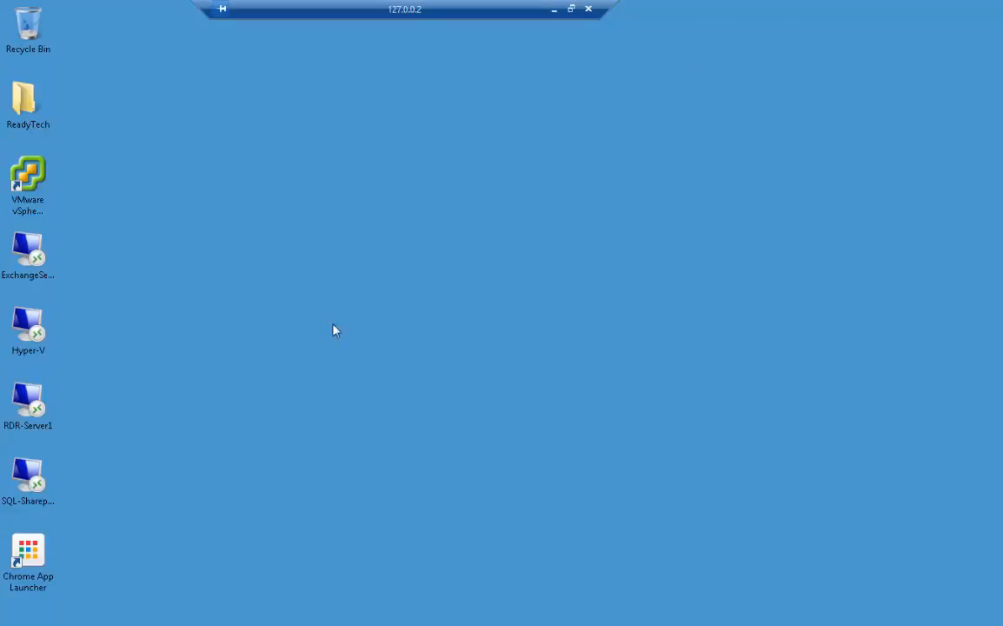
Step: Switch to the Unitrends interface, check the mode of the Unitrends_DC-Exchange2 instant recovery, and return to Hyper-V Manager
click(90, 615)
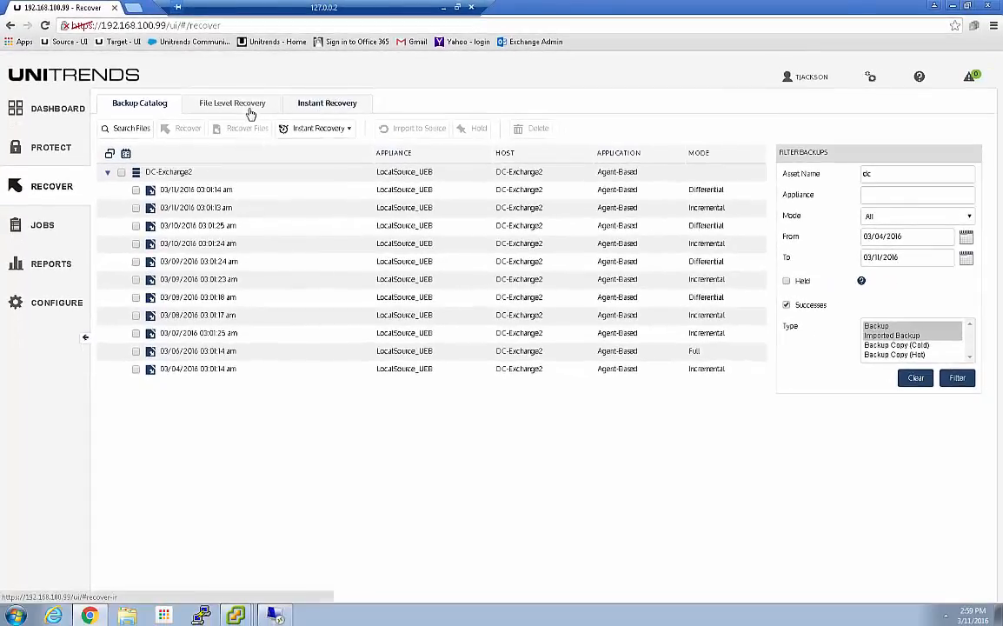
click(328, 105)
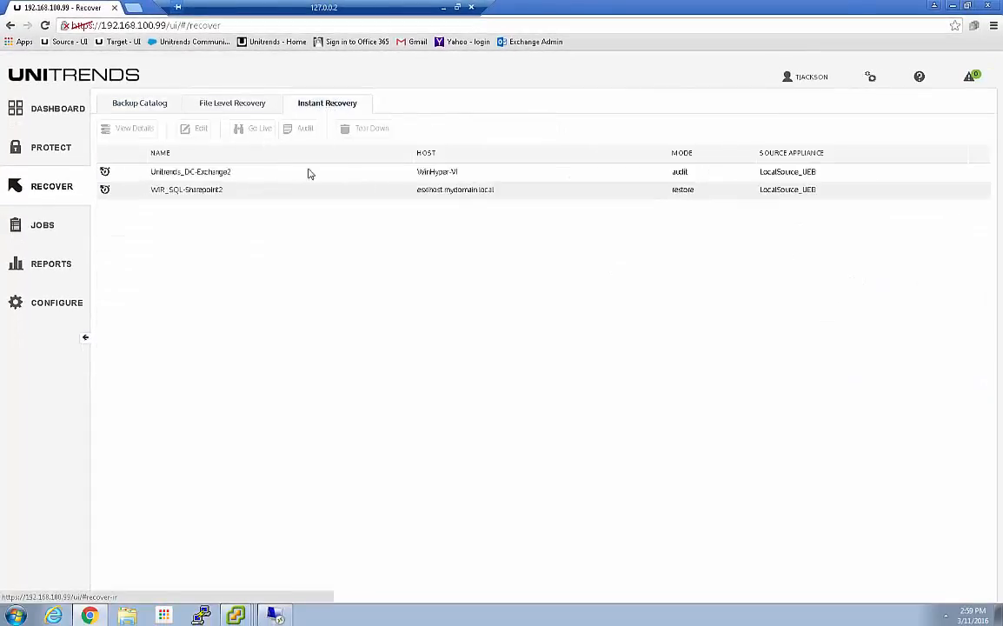
click(231, 174)
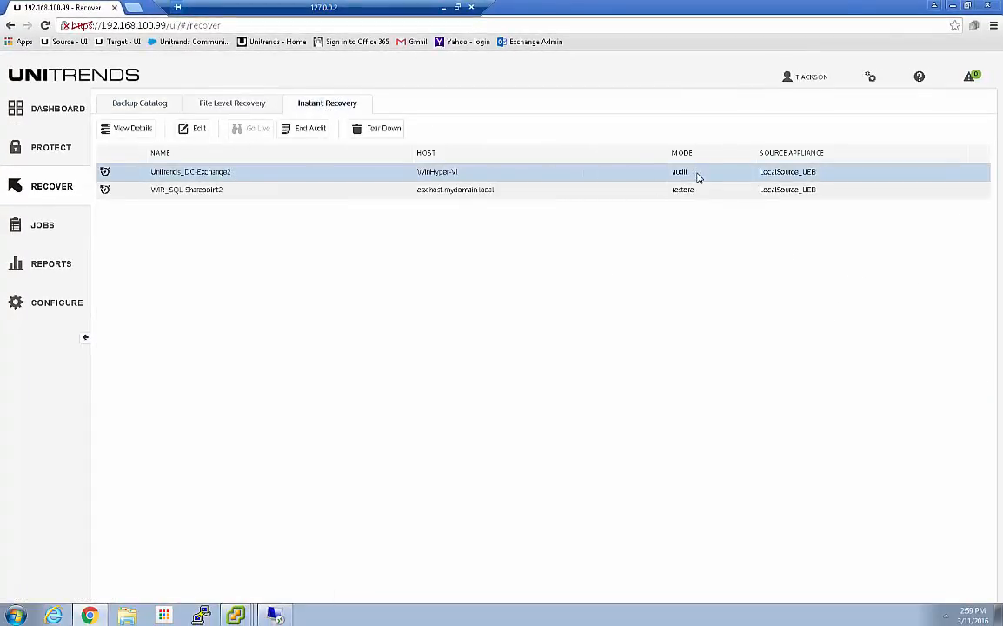
click(274, 615)
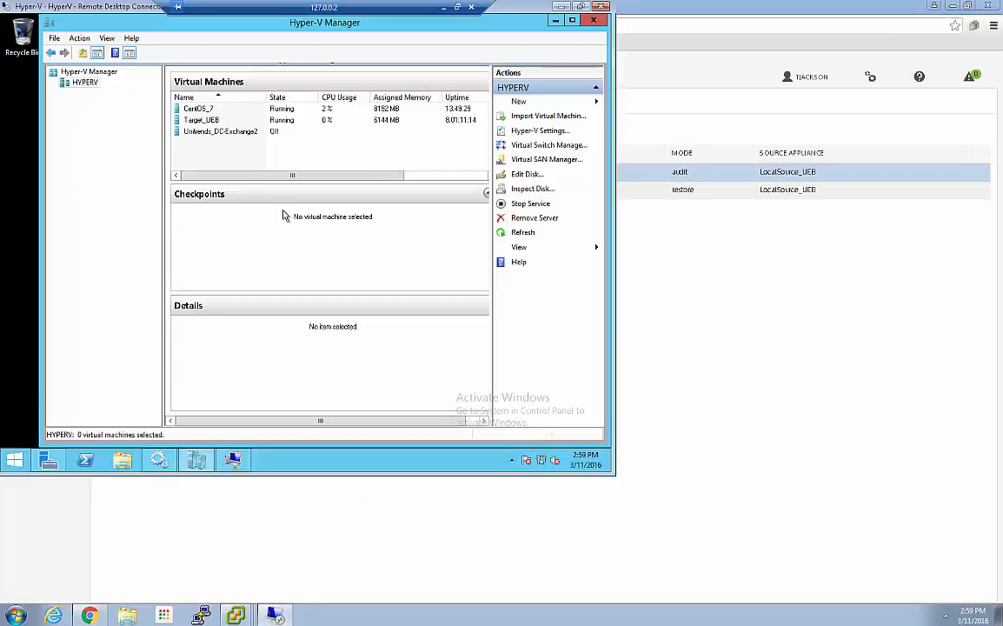
Step: Try to start the Unitrends_DC-Exchange2 virtual machine from Hyper-V Manager
click(219, 132)
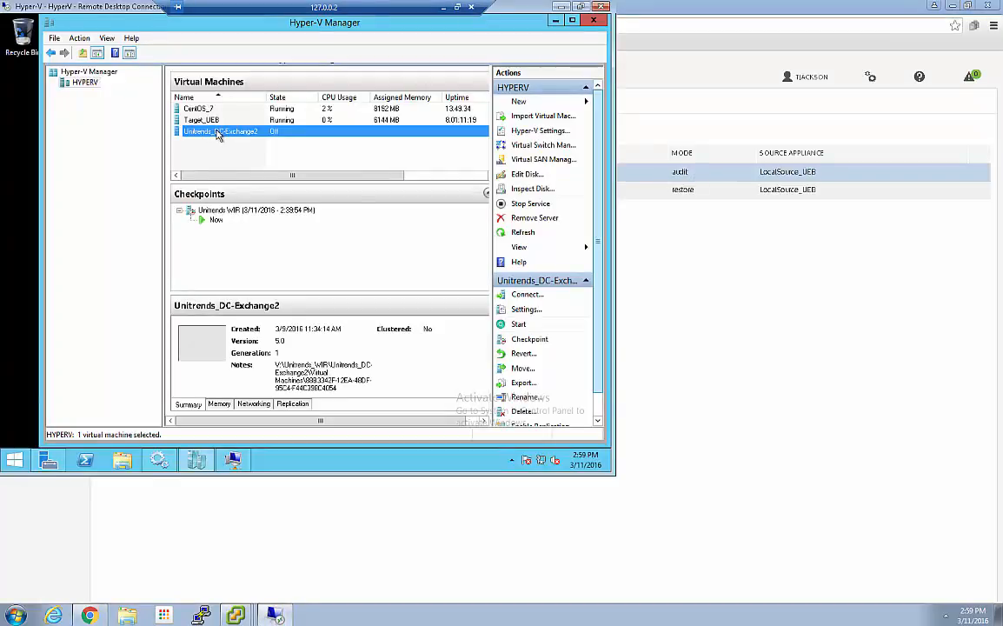
right_click(217, 133)
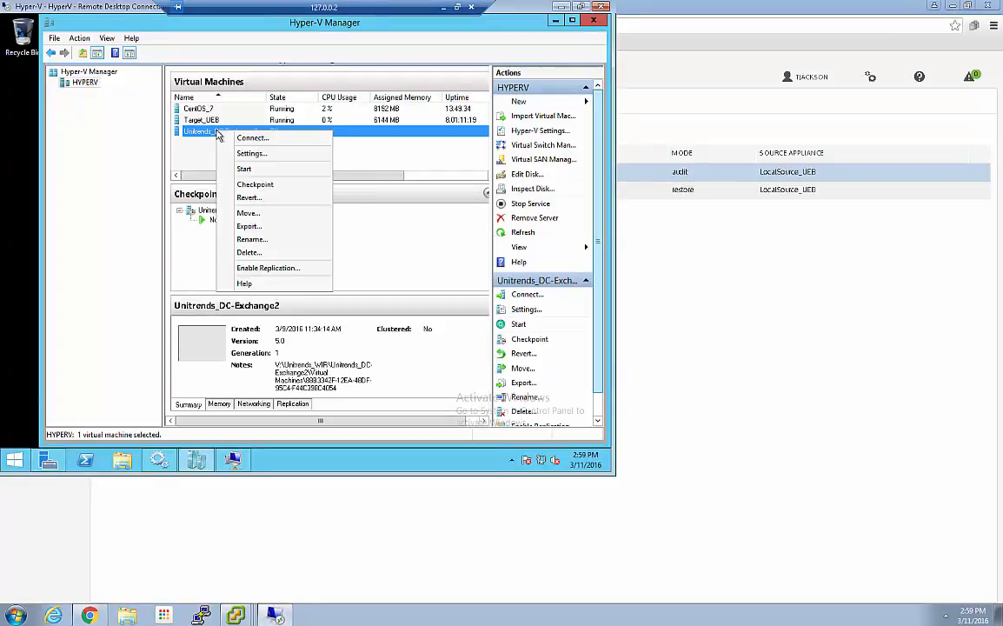
click(252, 169)
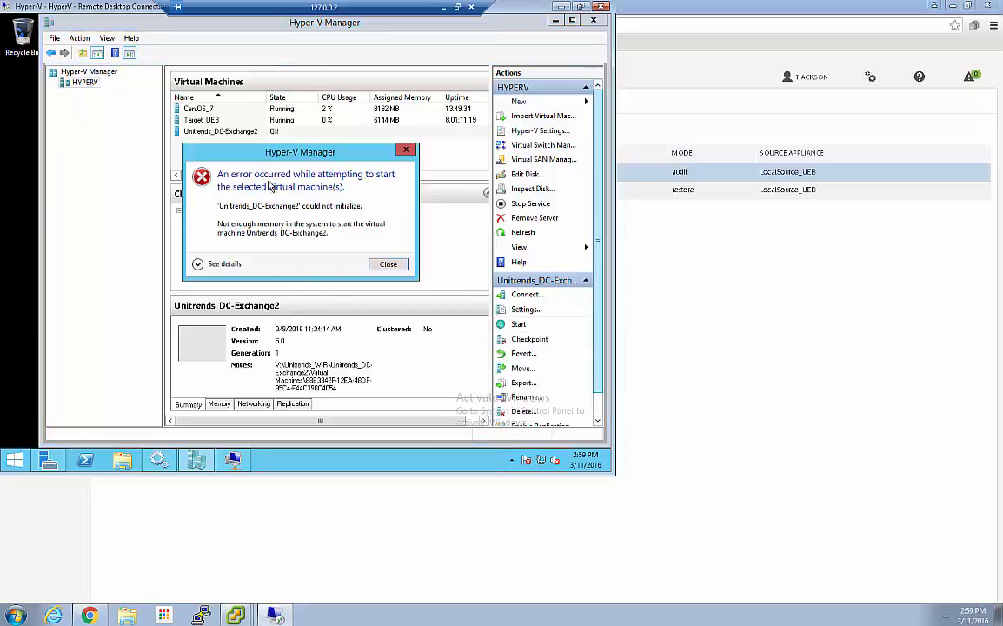
click(393, 267)
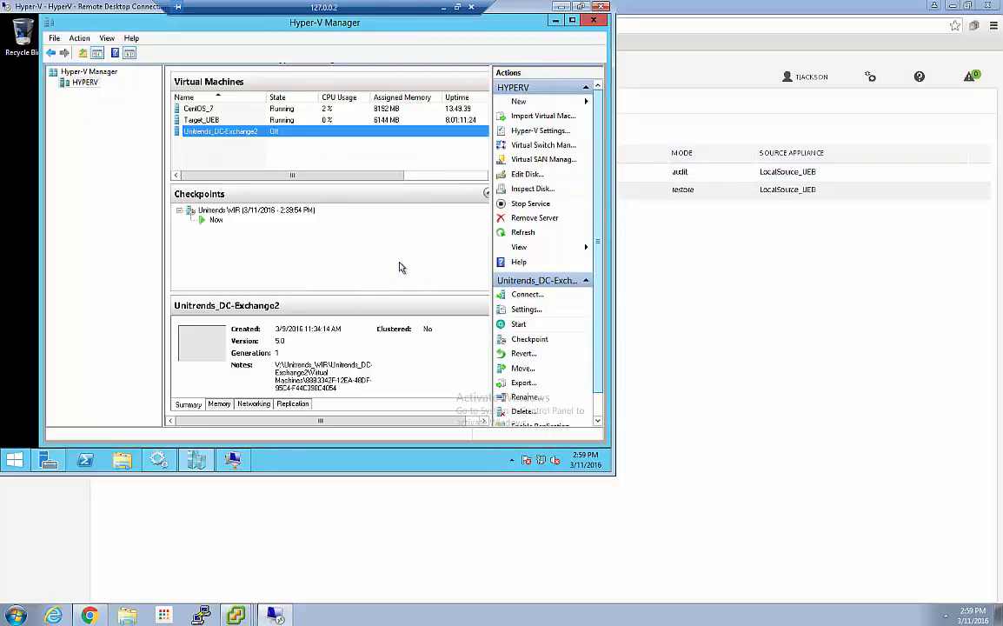
Step: Switch to the Unitrends interface and tear down the Unitrends_DC-Exchange2 instant recovery, deleting its virtual failover client from both the hypervisor and the appliance
click(556, 22)
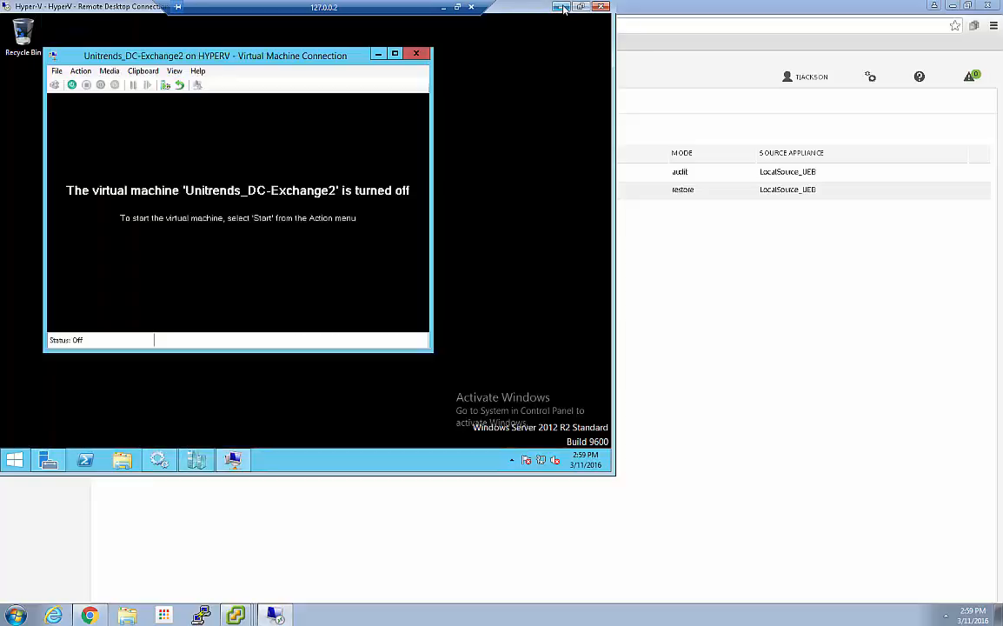
click(561, 7)
click(372, 173)
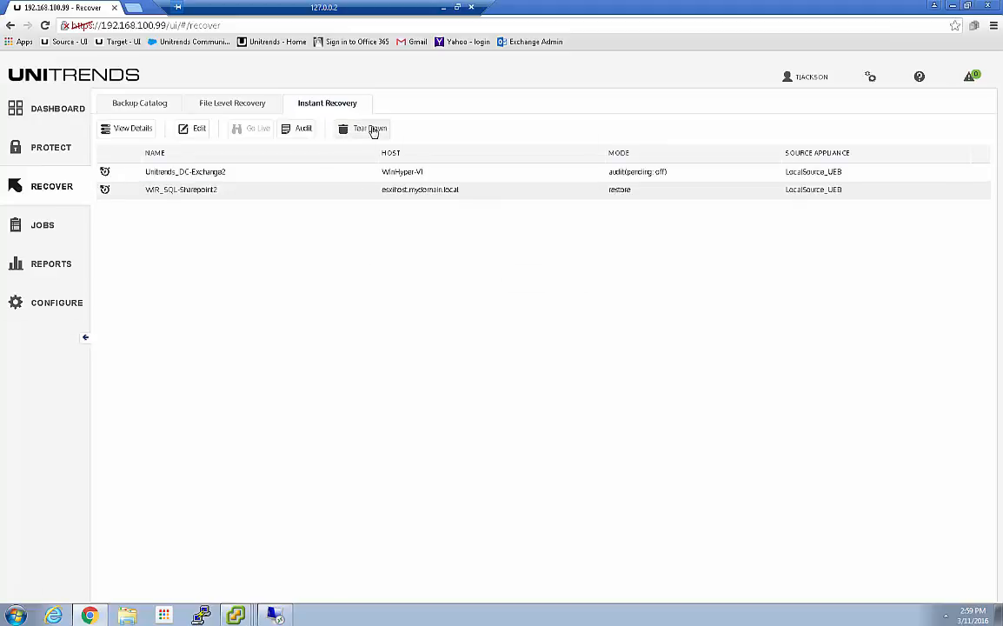
click(371, 129)
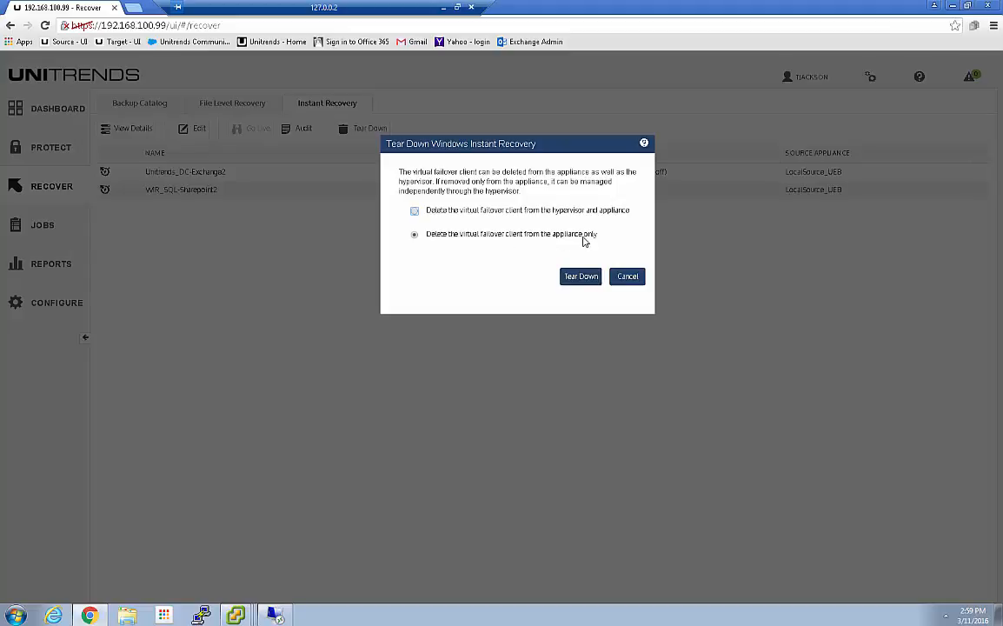
click(415, 211)
click(580, 276)
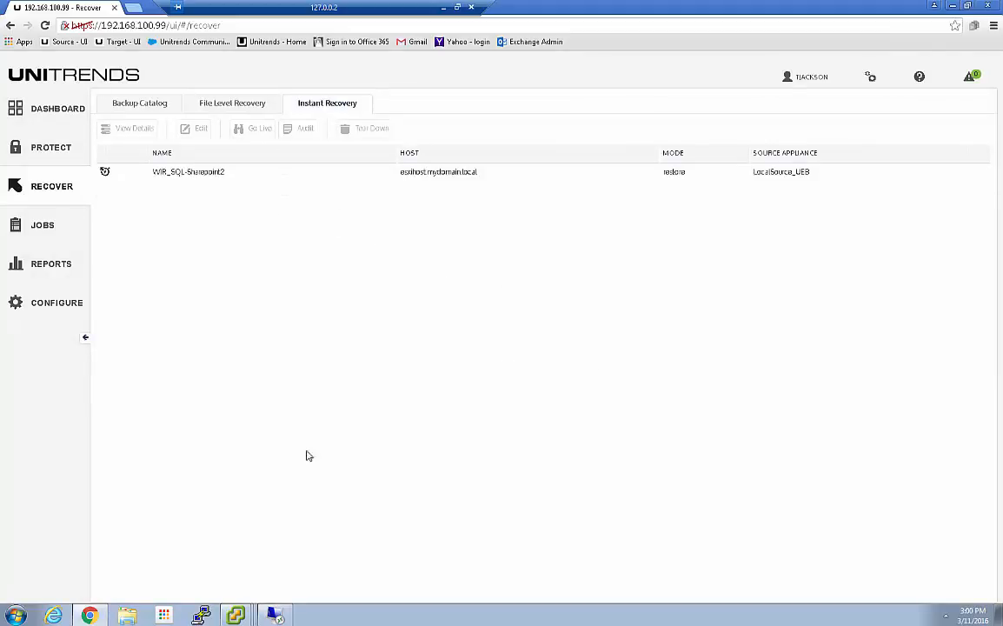
Step: Switch to the Hyper-V remote desktop, close the virtual machine connection window, and check the state of Unitrends_DC-Exchange2 in Hyper-V Manager
click(272, 616)
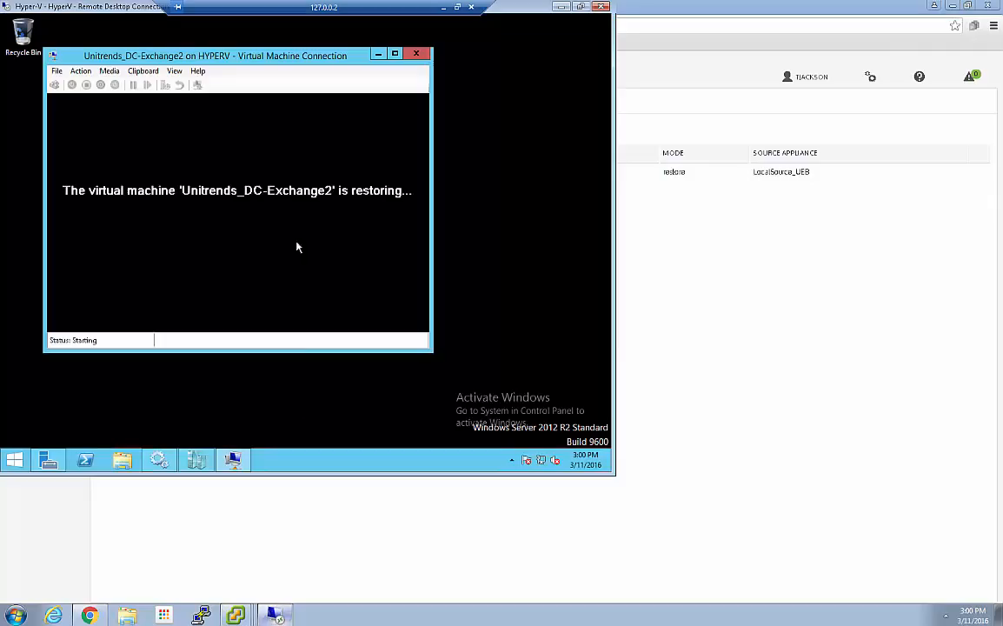
click(418, 55)
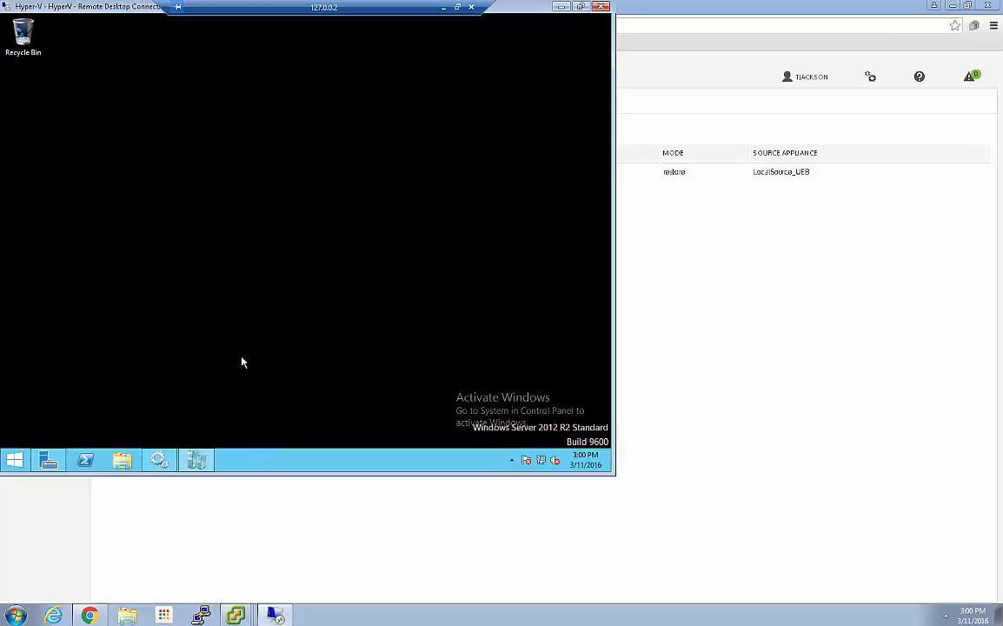
click(198, 459)
click(221, 131)
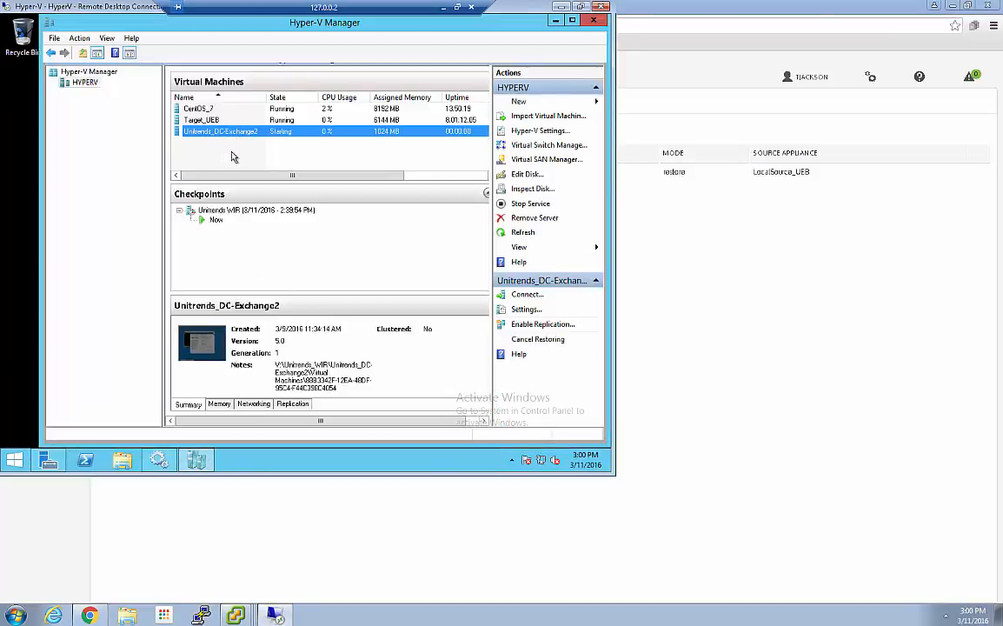
right_click(308, 159)
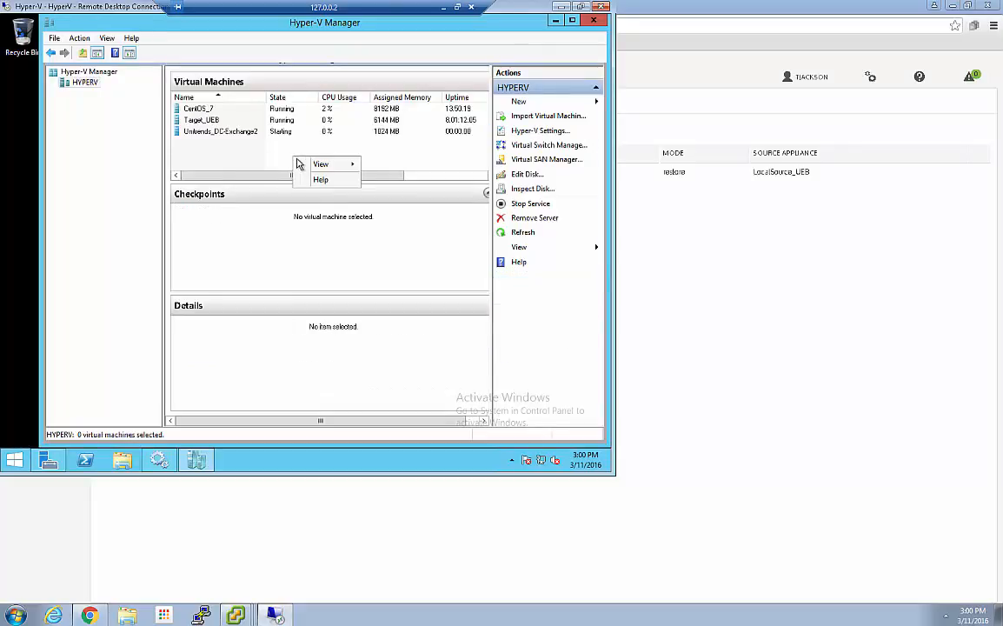
click(226, 144)
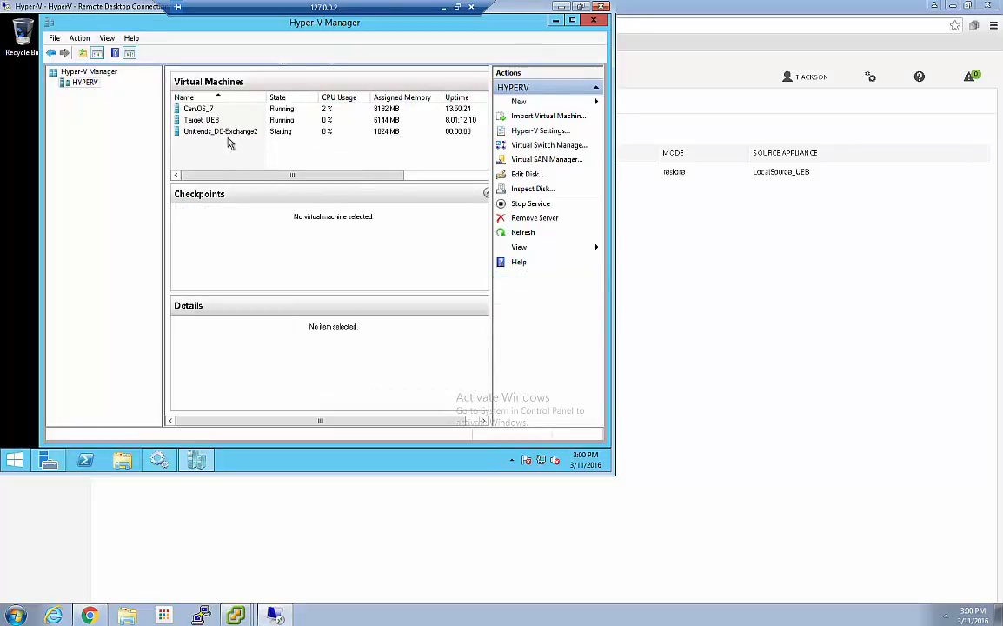
drag(307, 175, 232, 177)
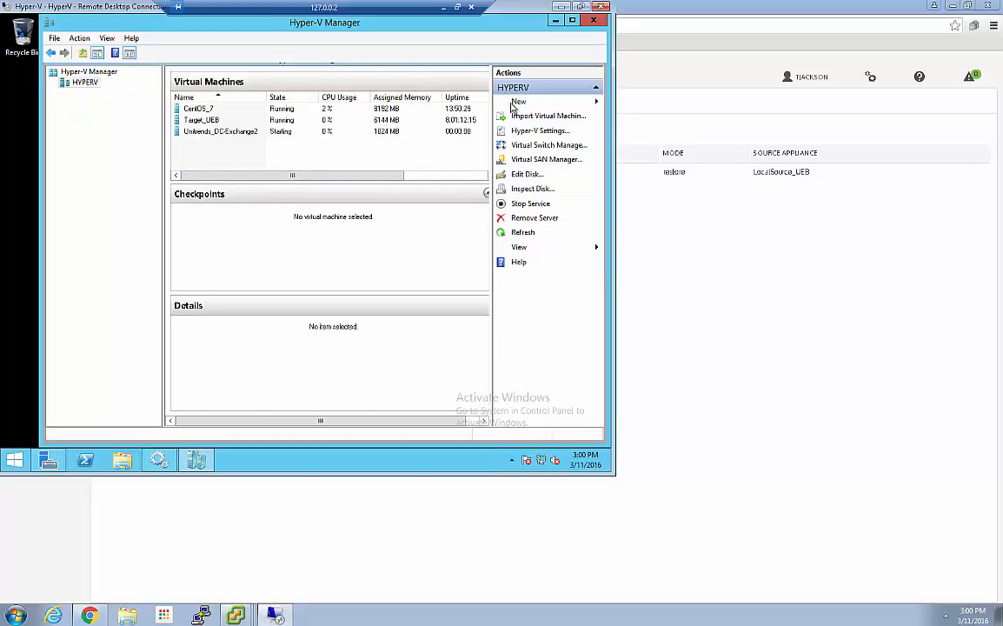
click(560, 8)
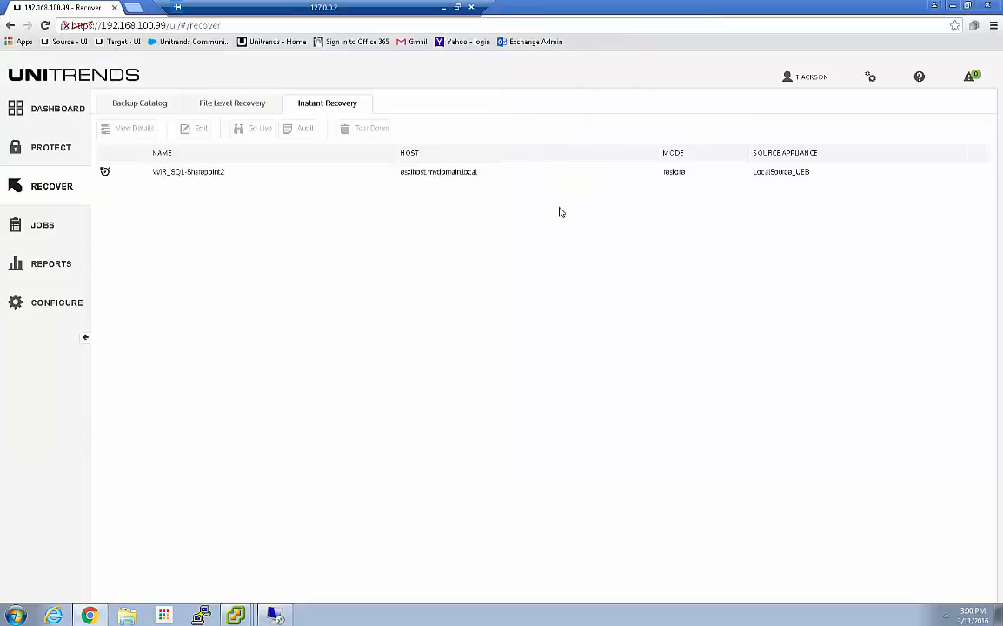
Step: From the Backup Catalog, review the protected assets offered for a new Windows Instant Recovery virtual failover client, and cancel its creation
click(150, 106)
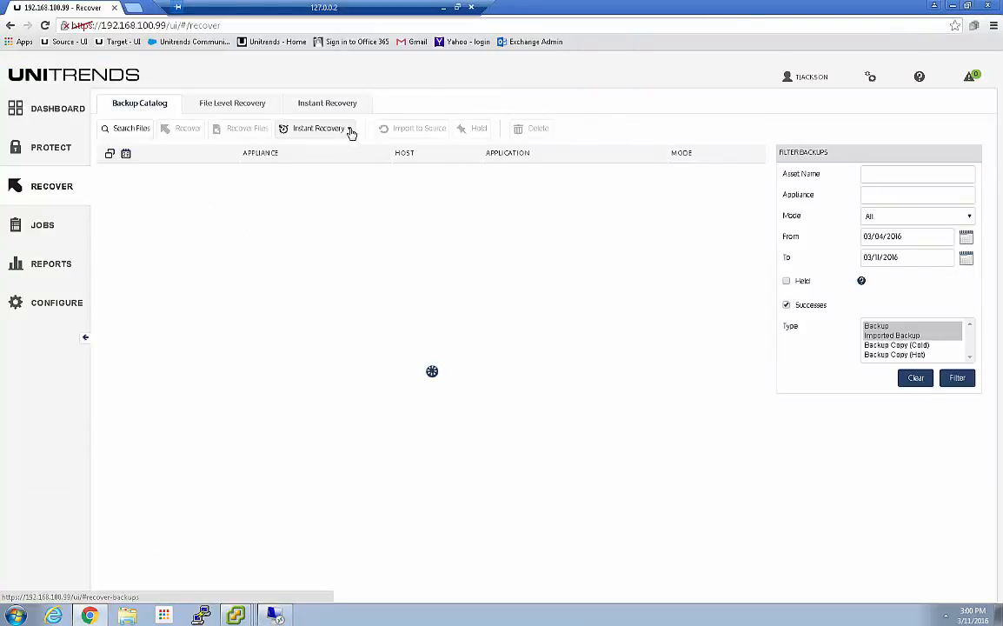
click(350, 129)
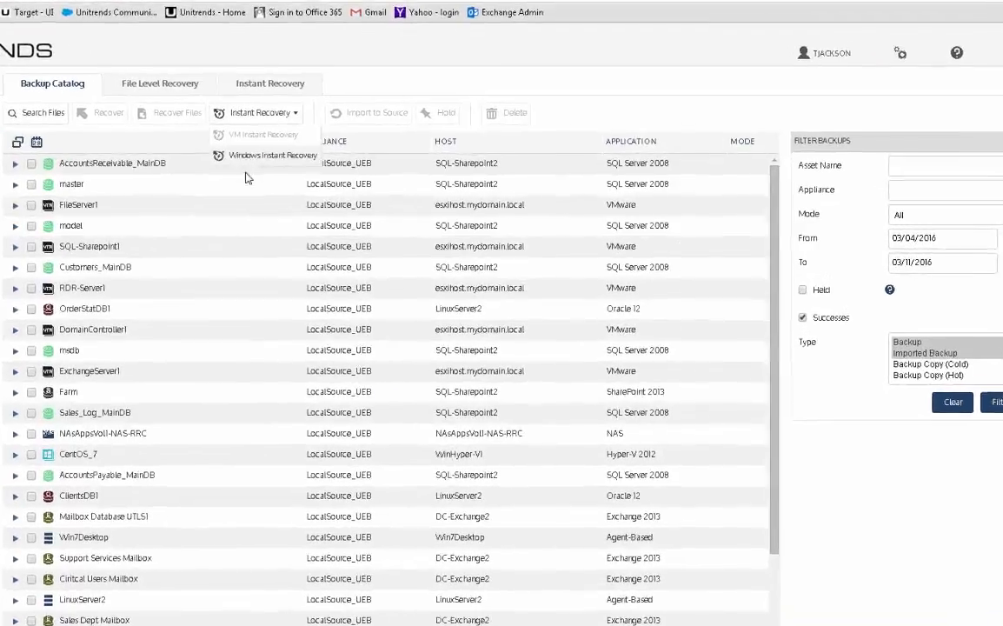
click(311, 165)
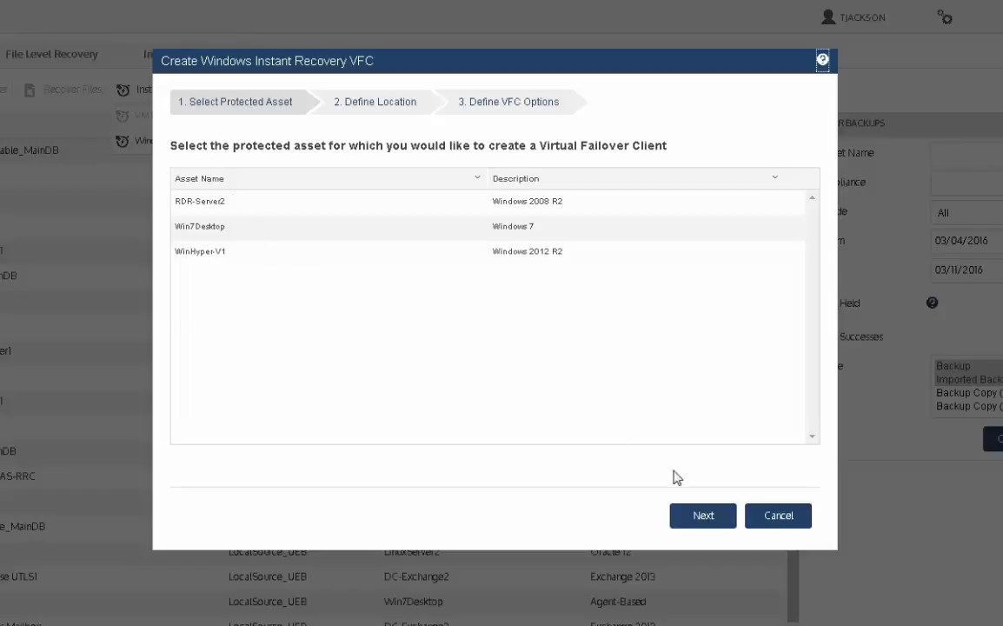
click(778, 515)
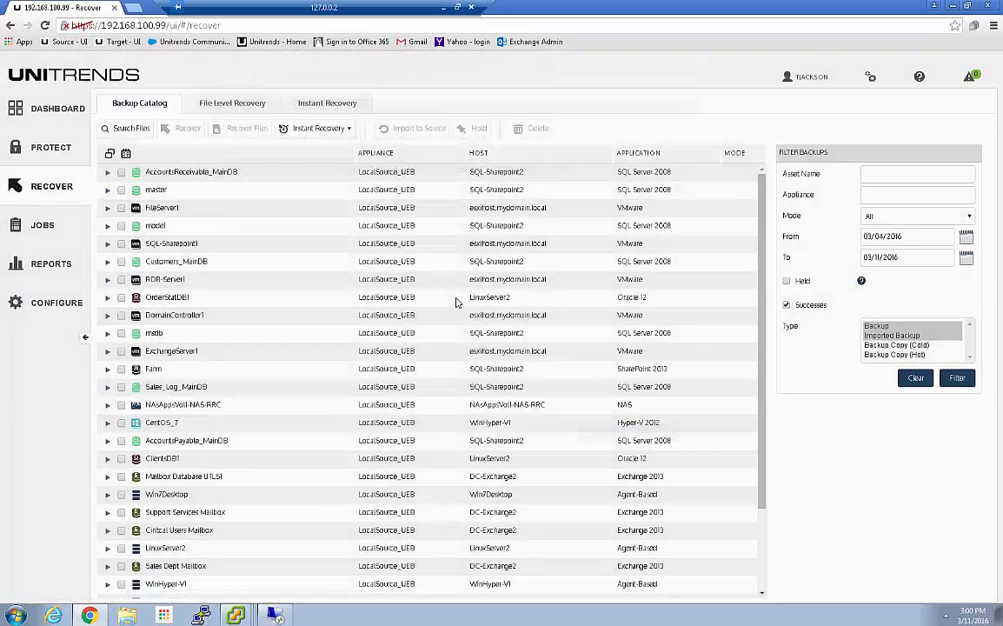
Step: Check Hyper-V Manager again and switch to the vSphere console of DC_Exch2_BMRi showing the Unified Bare Metal Recovery wizard
click(236, 615)
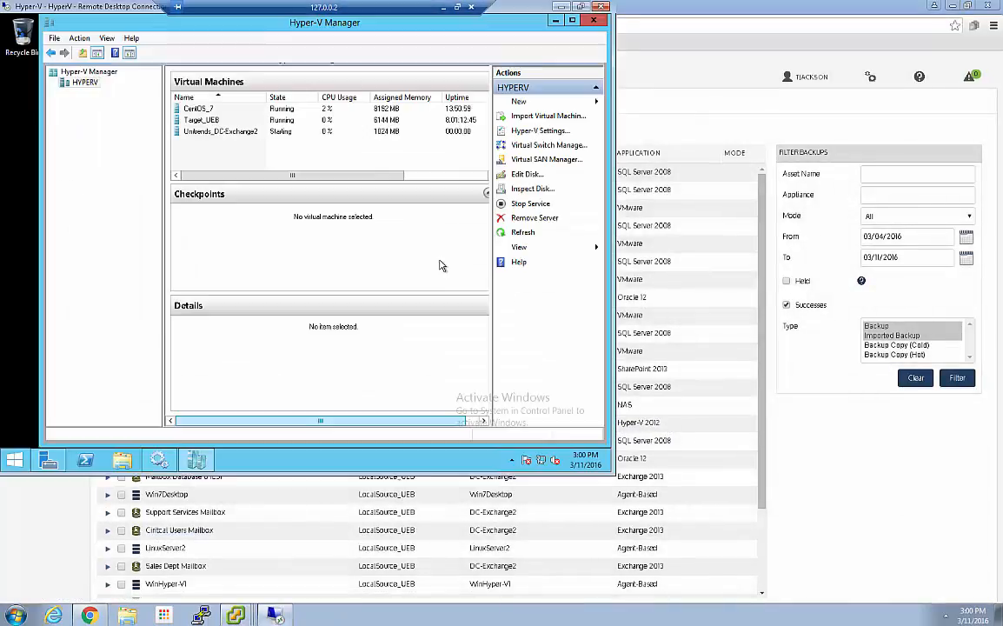
click(558, 11)
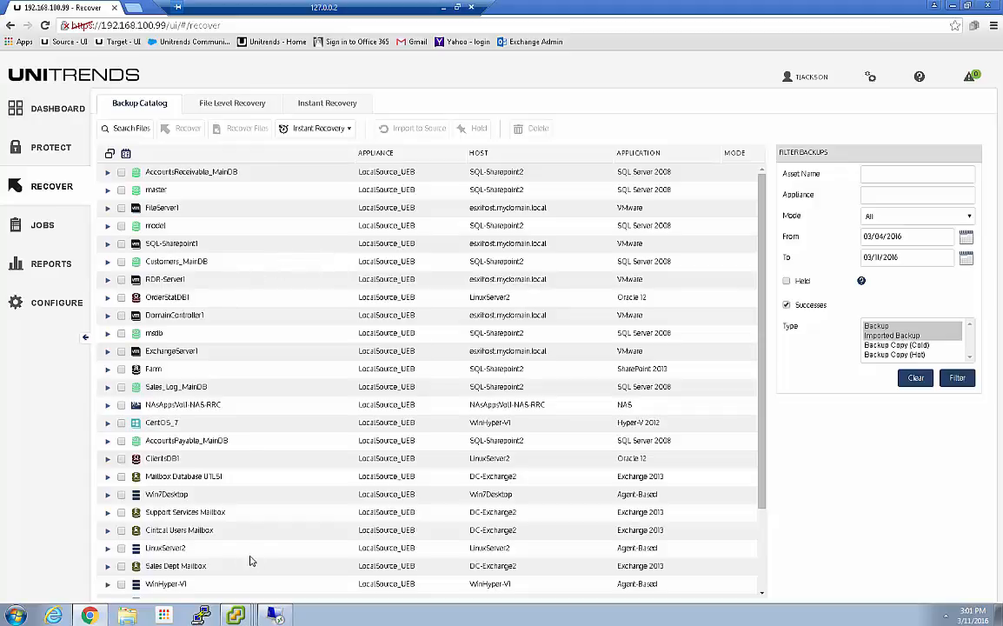
click(238, 618)
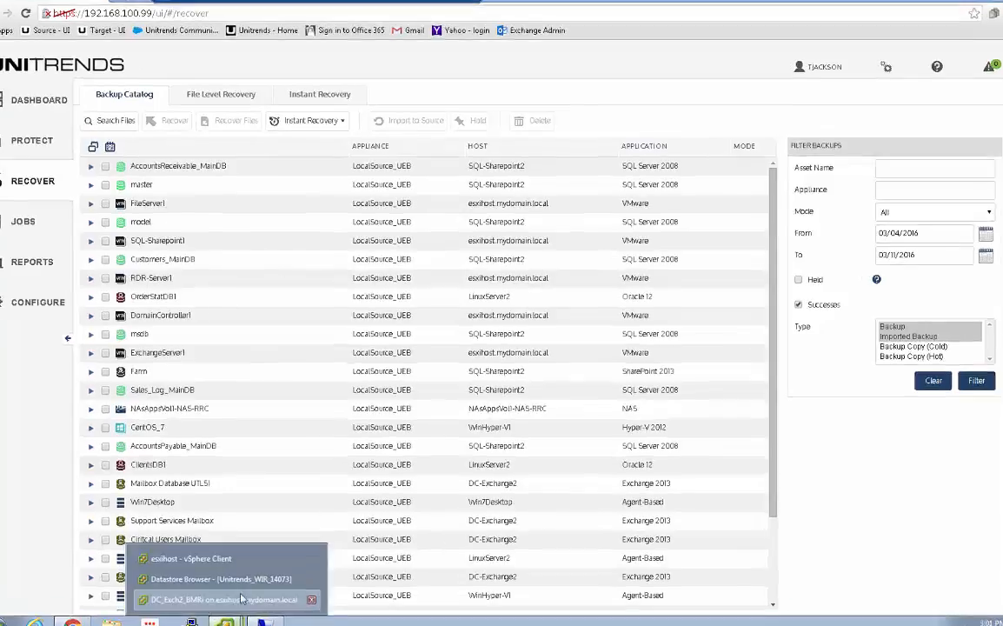
click(238, 587)
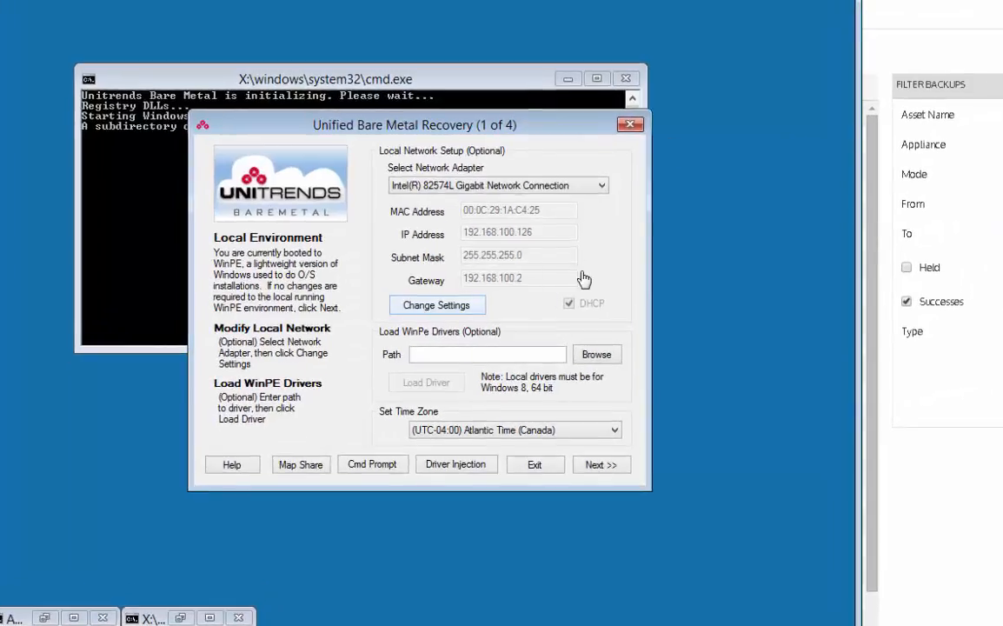
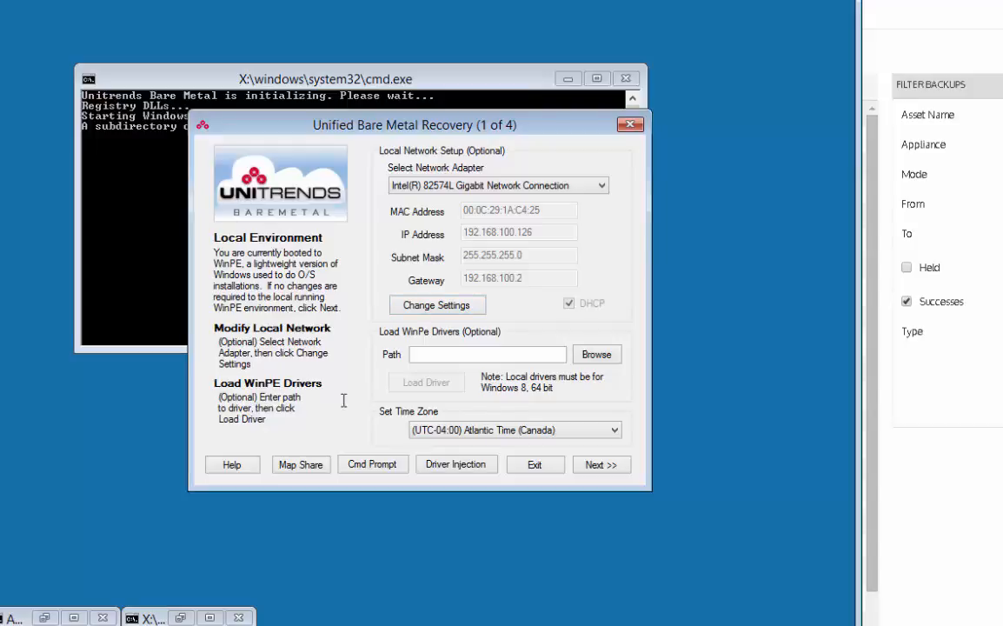
Step: Set the recovery environment's time zone to (UTC-05:00) Eastern Time (US & Canada) and advance to the recovery point page
click(457, 434)
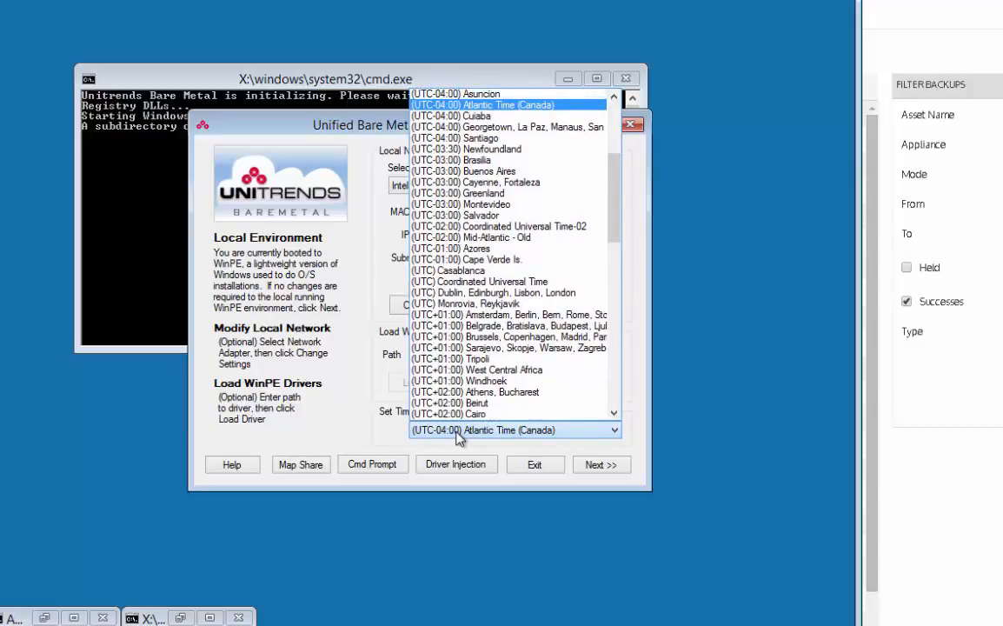
key(Up)
key(Up)
key(Up)
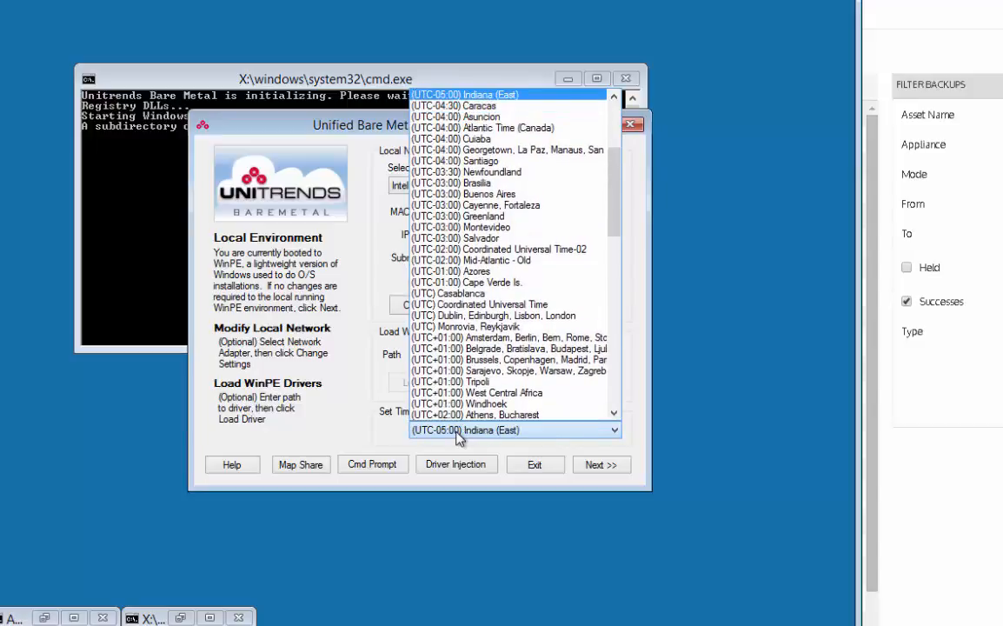
key(Up)
key(Return)
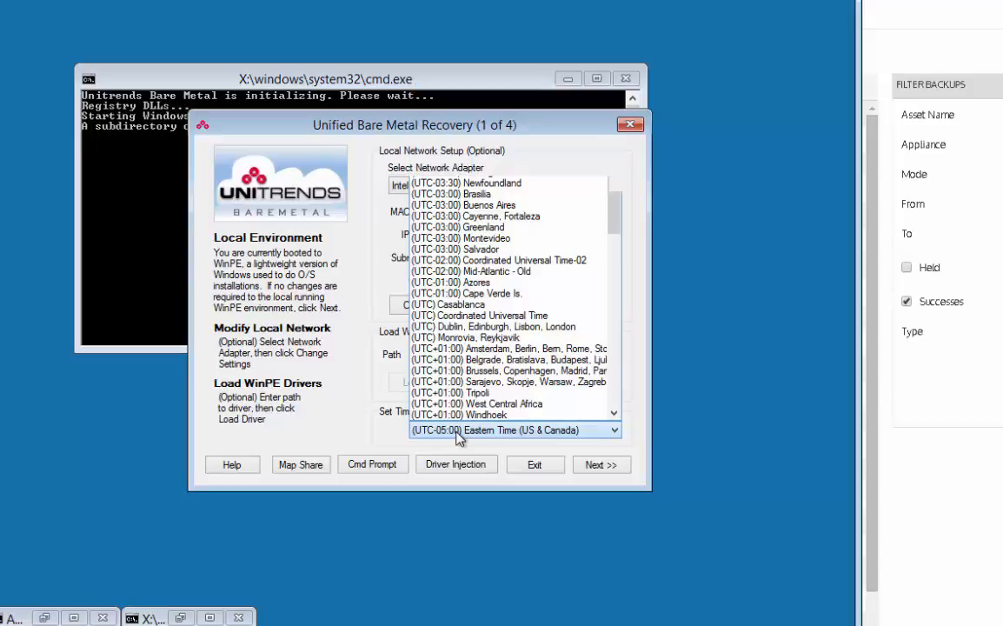
click(597, 466)
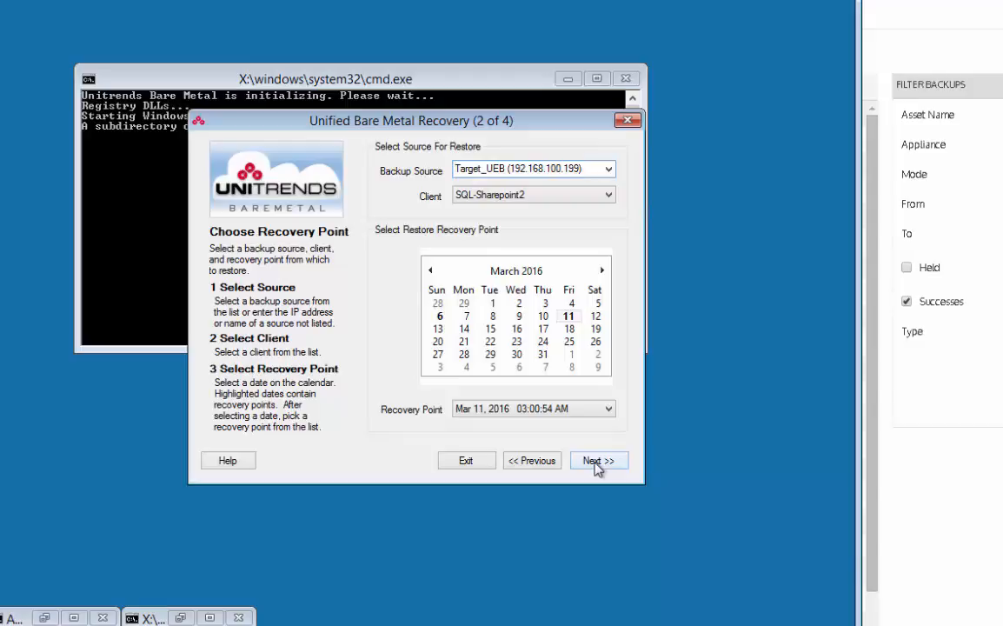
Step: Choose LocalSource_UEB as backup source and DC-Exchange2 as client, accept the Mar 11, 2016 03:01:14 AM recovery point, and acknowledge the BIOS type warning
click(611, 171)
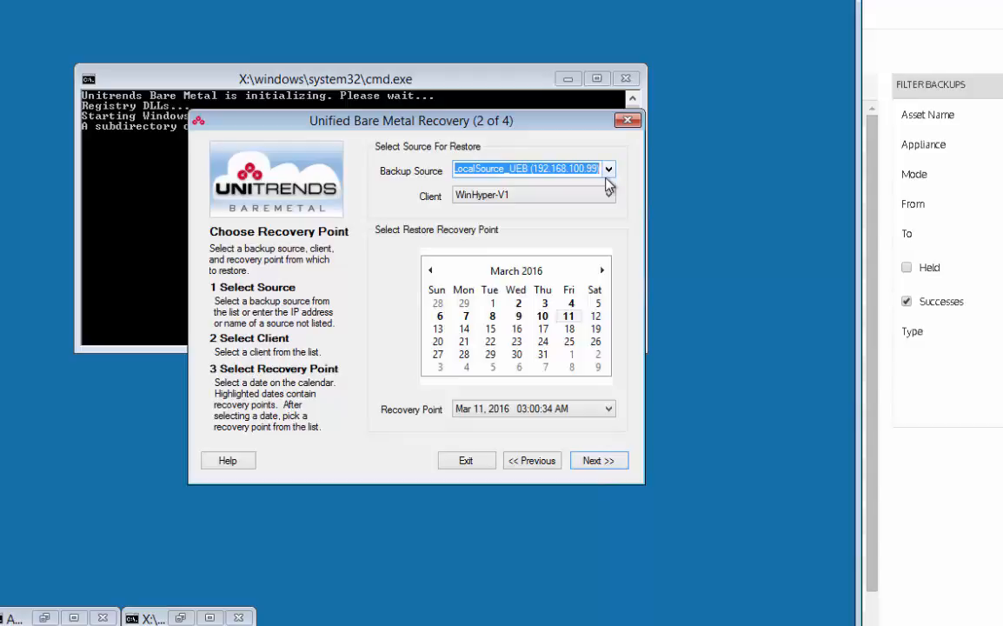
click(609, 197)
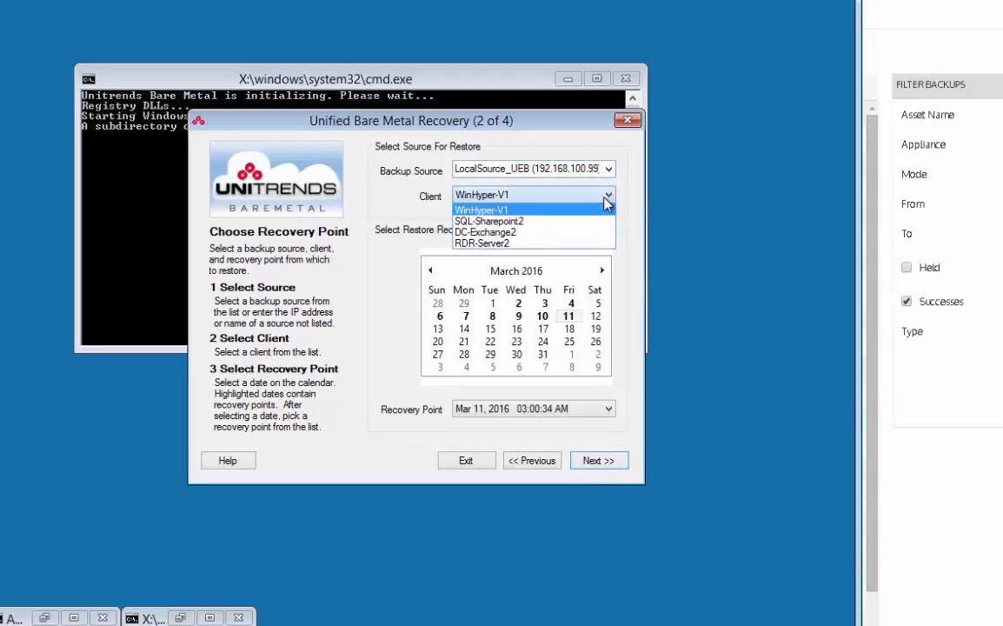
click(524, 233)
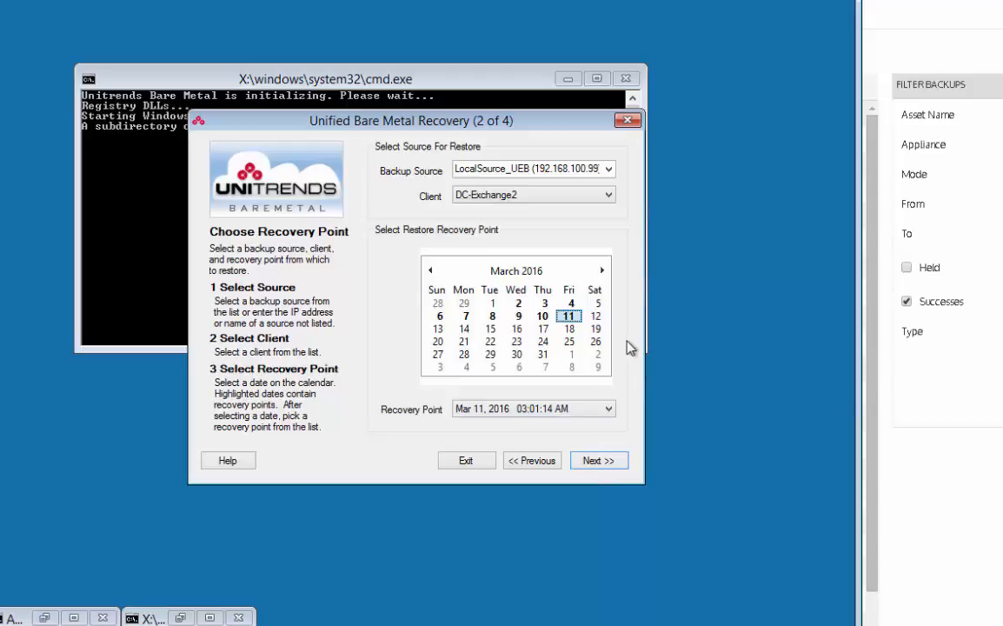
click(596, 467)
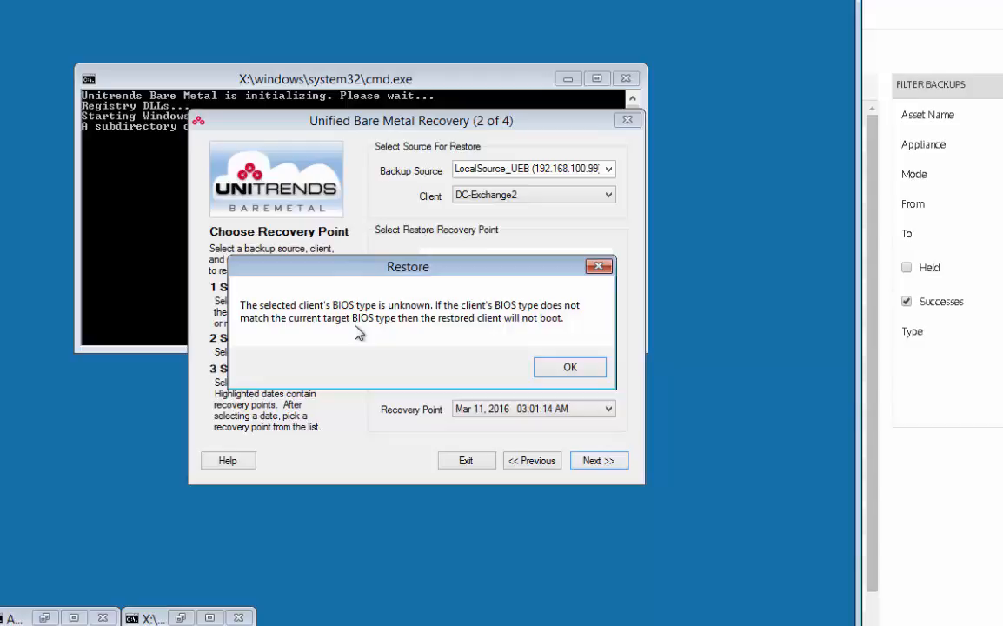
click(570, 368)
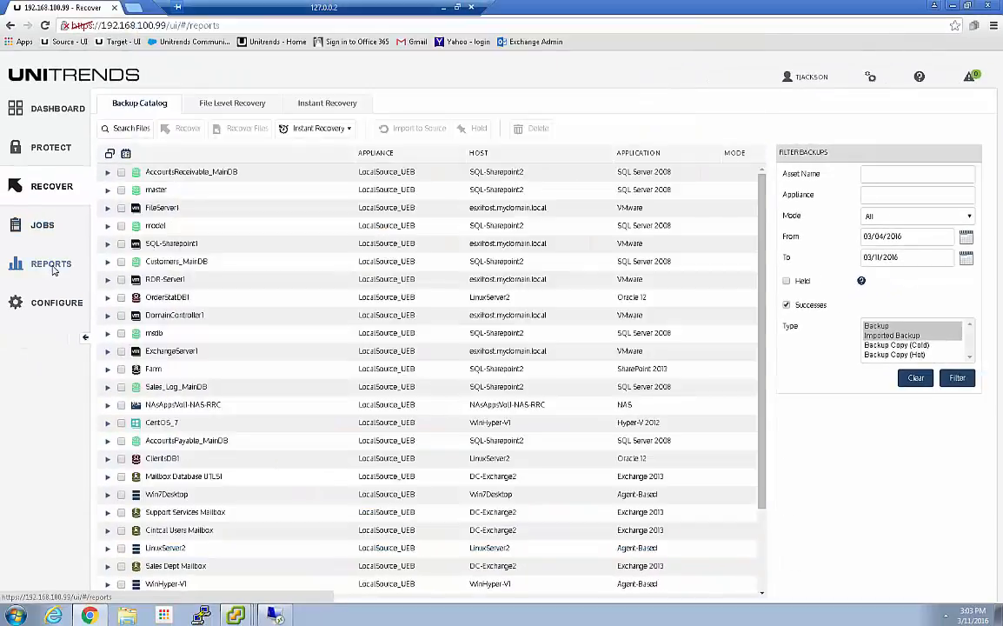
Step: In the Unitrends interface, generate the appliance Capacity Report for LocalSource_UEB and sort the protected assets by name
click(26, 260)
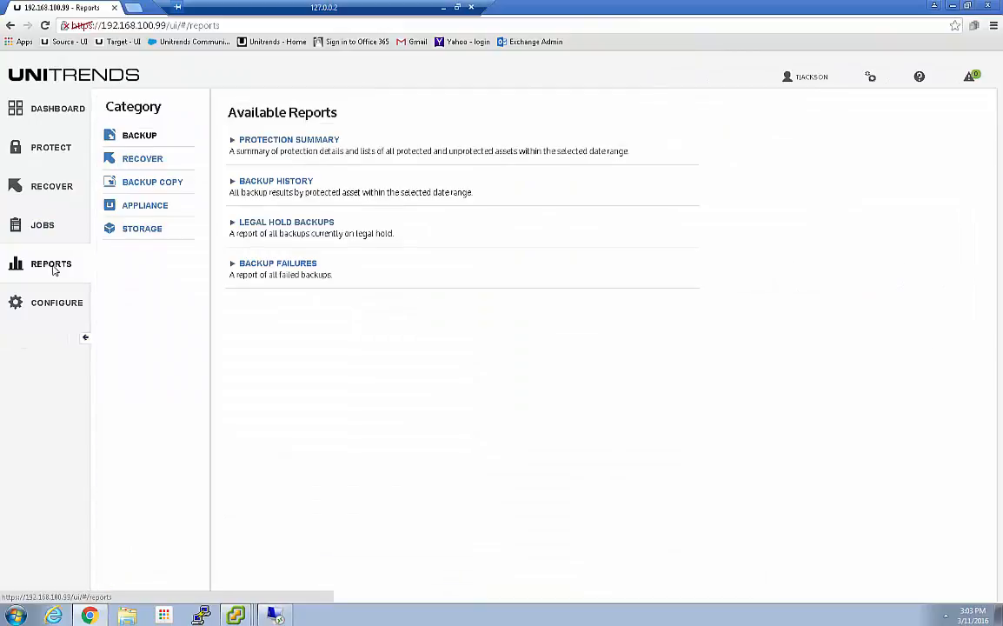
click(141, 206)
click(285, 183)
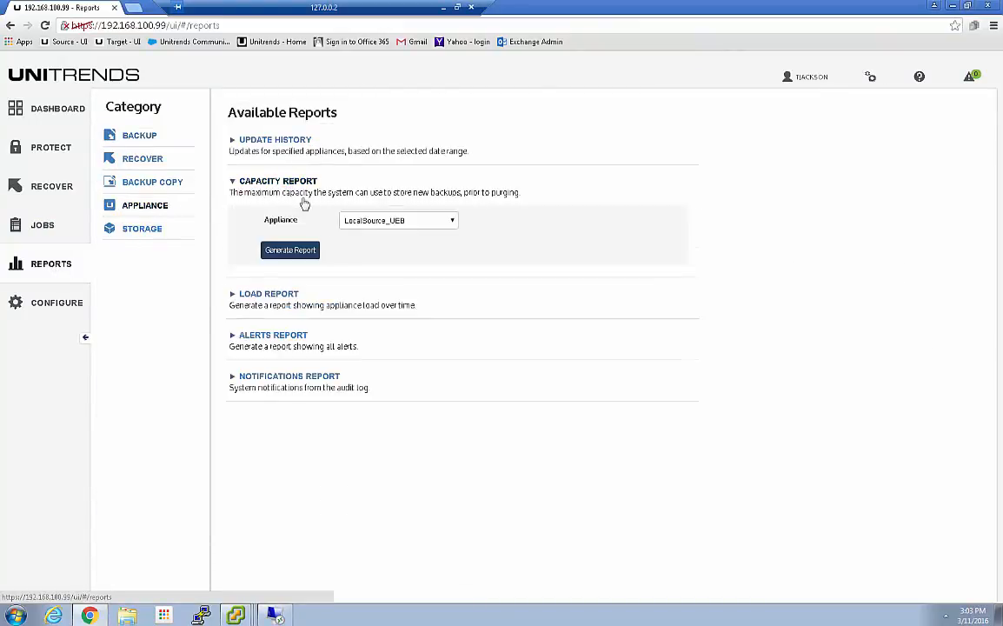
click(293, 256)
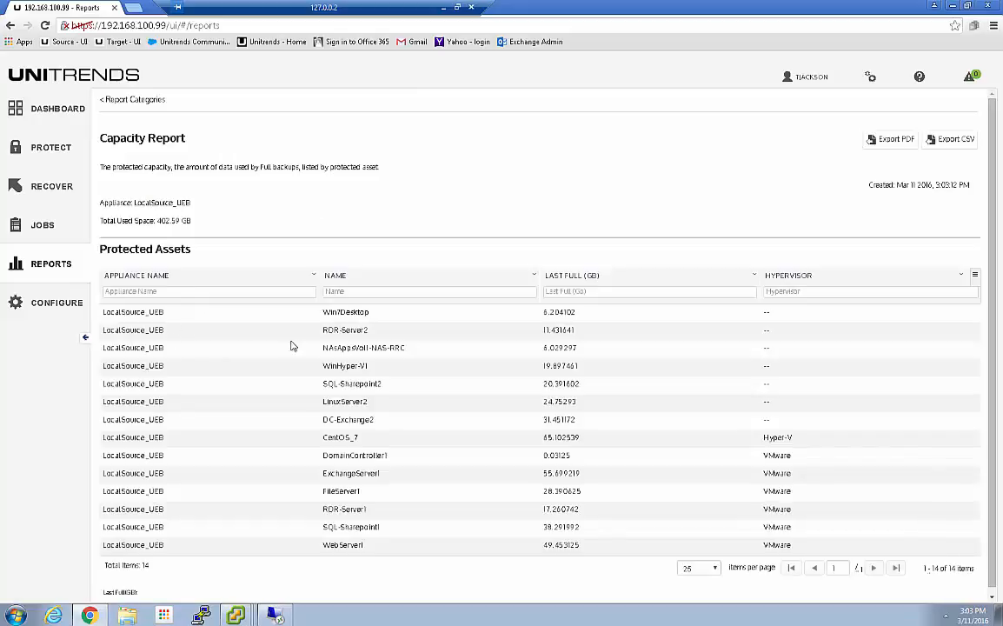
click(336, 276)
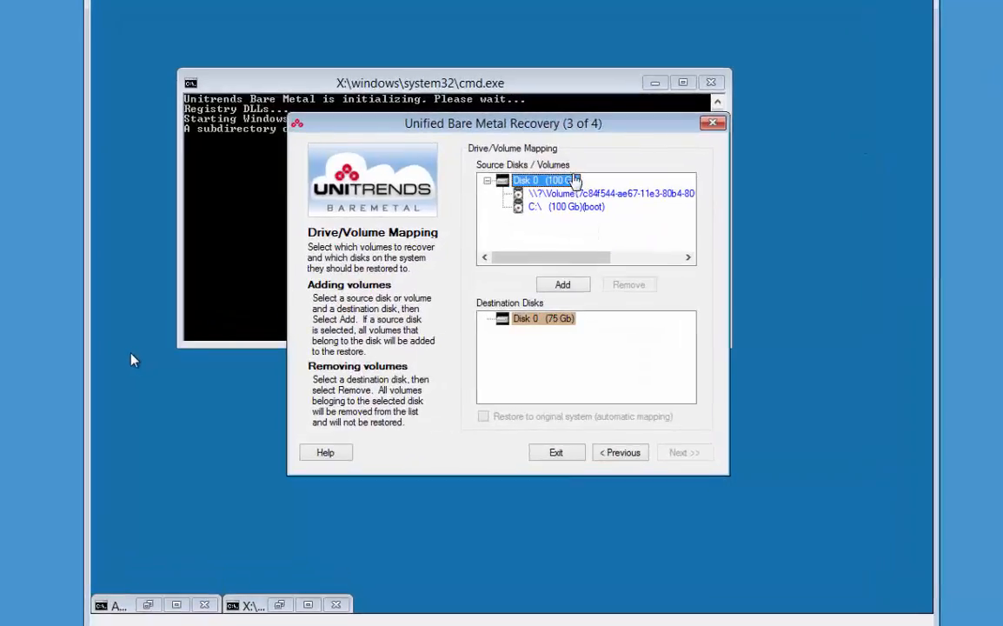
Step: Back in the recovery wizard, map all volumes of source Disk 0 to destination Disk 0, accept the disk space warnings, and start the restore
click(552, 286)
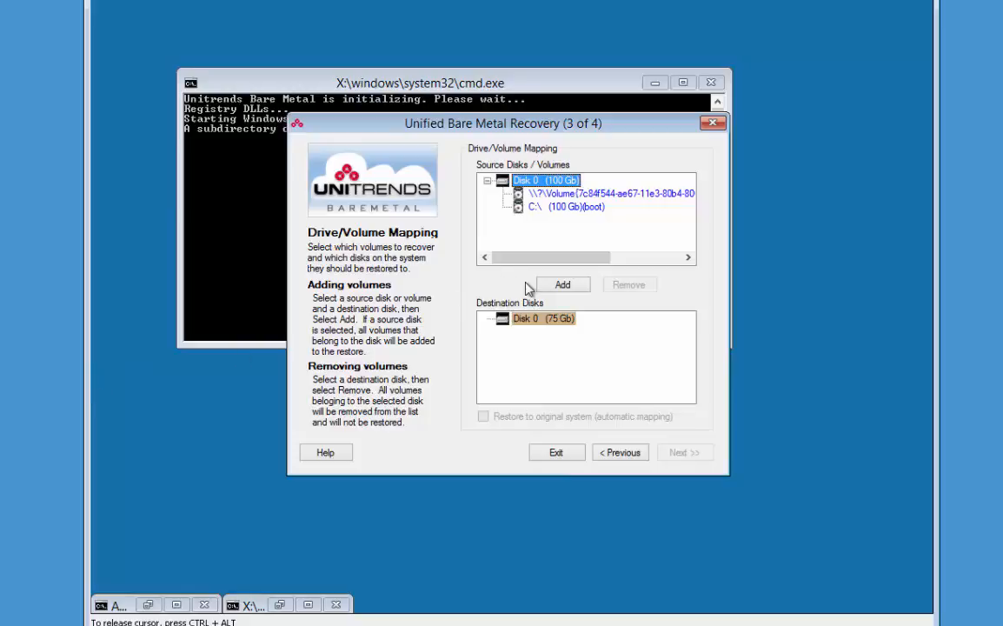
click(563, 285)
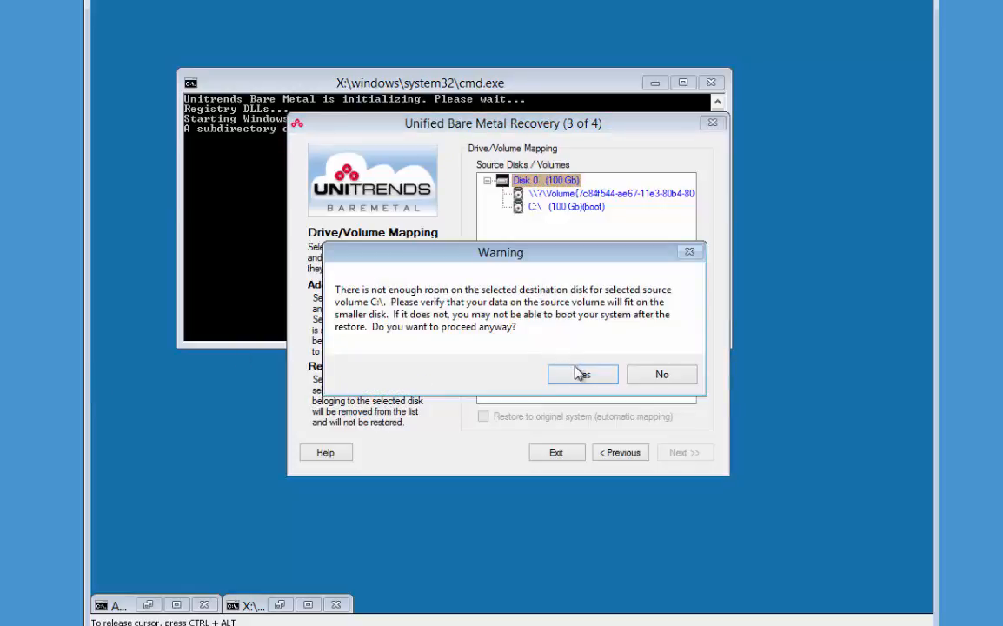
click(576, 372)
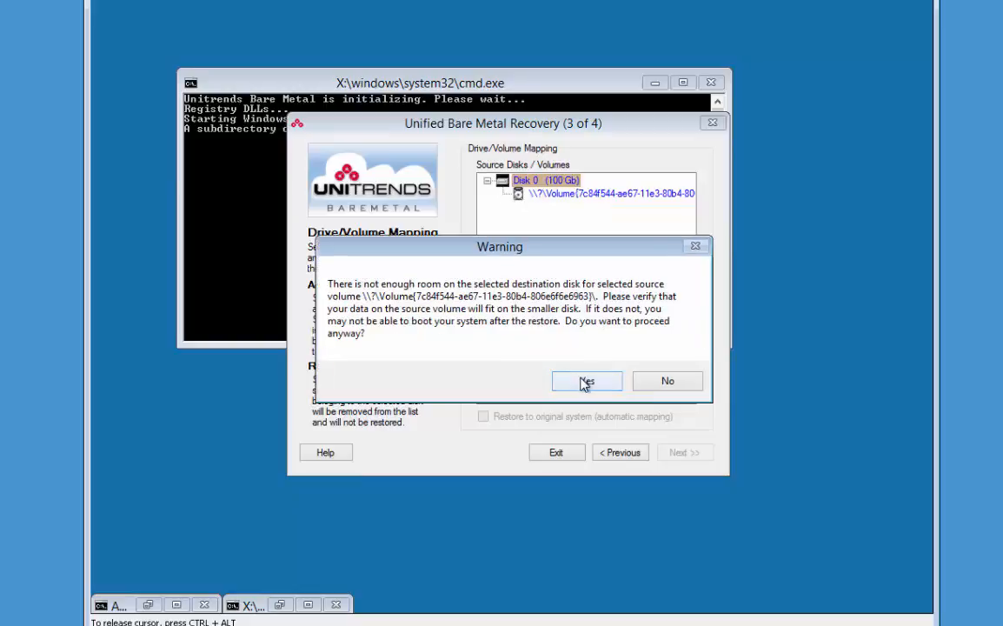
click(585, 380)
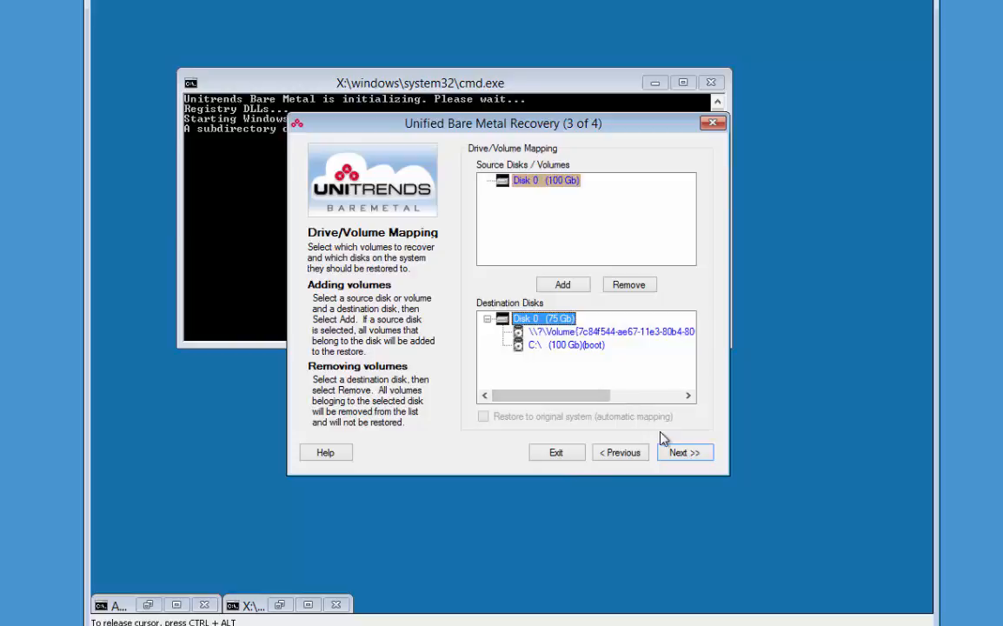
click(684, 451)
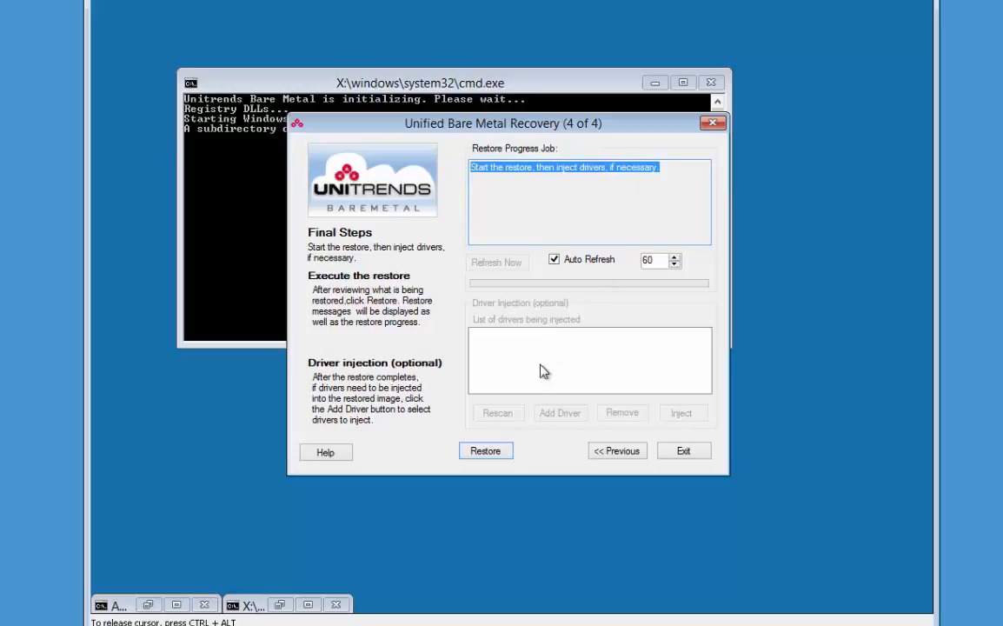
click(484, 451)
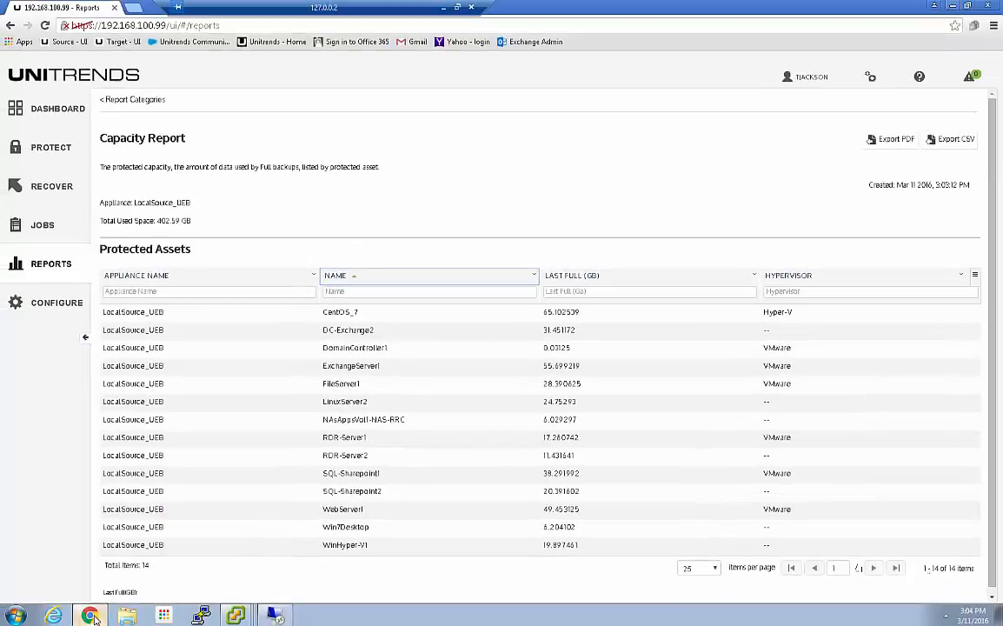
Step: Show the DC-Exchange2 restore job's details in the Unitrends active jobs, and check its progress in the DC_Exch2_BMRi console
click(43, 227)
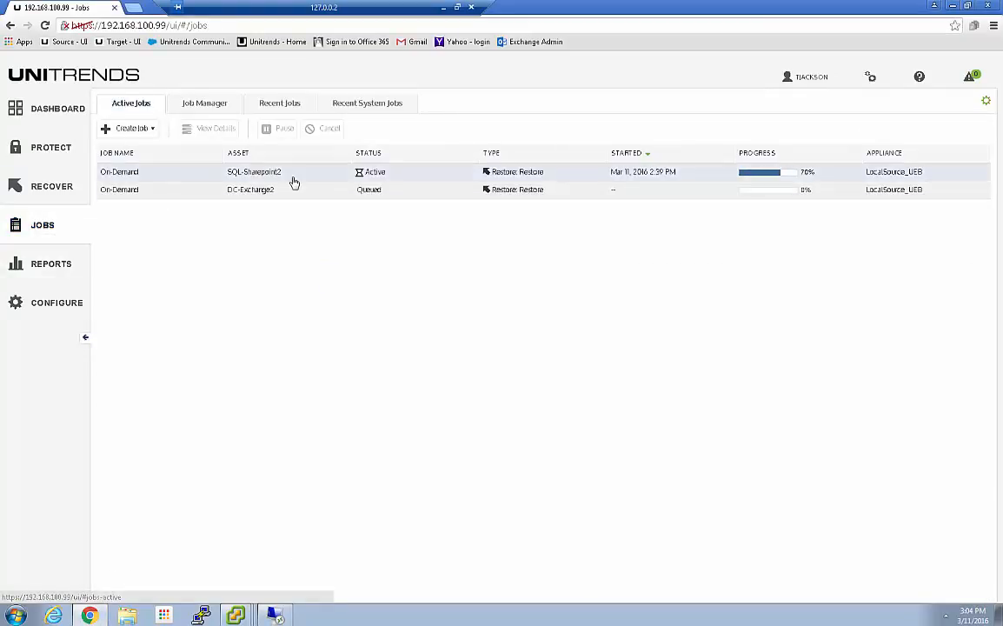
click(278, 190)
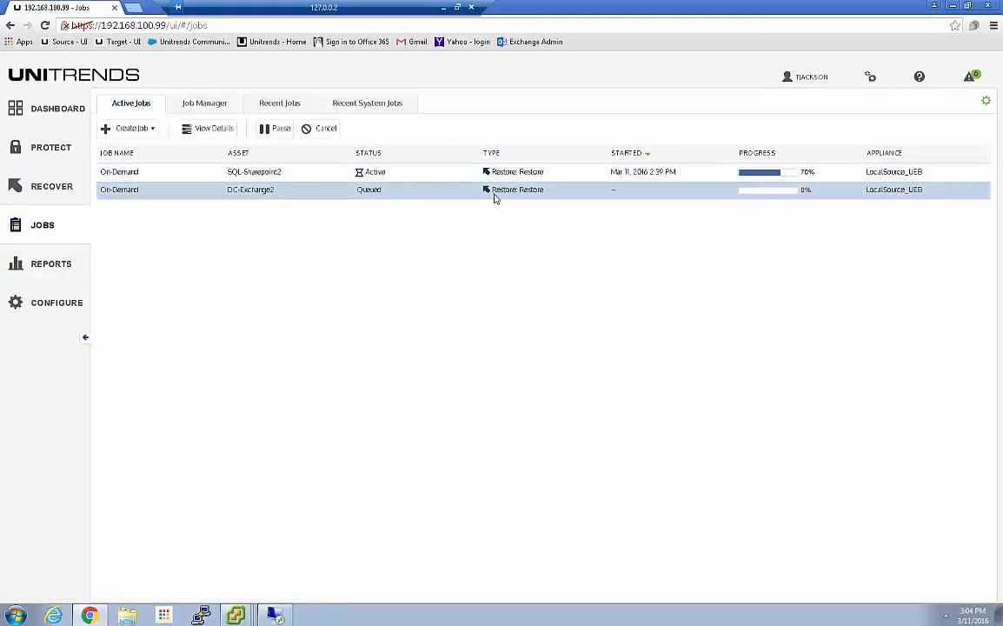
click(198, 129)
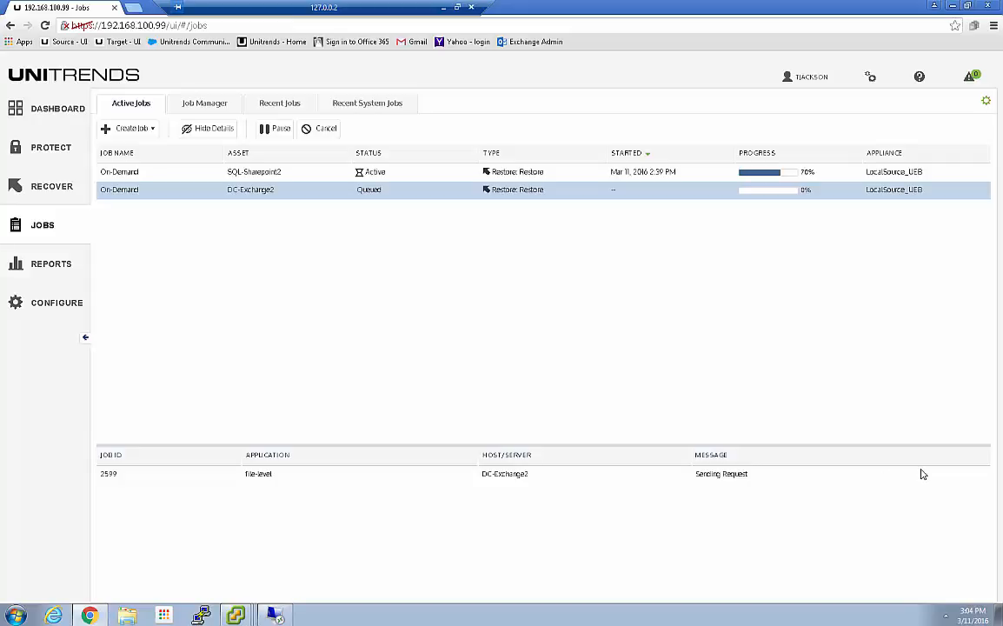
click(242, 602)
click(236, 588)
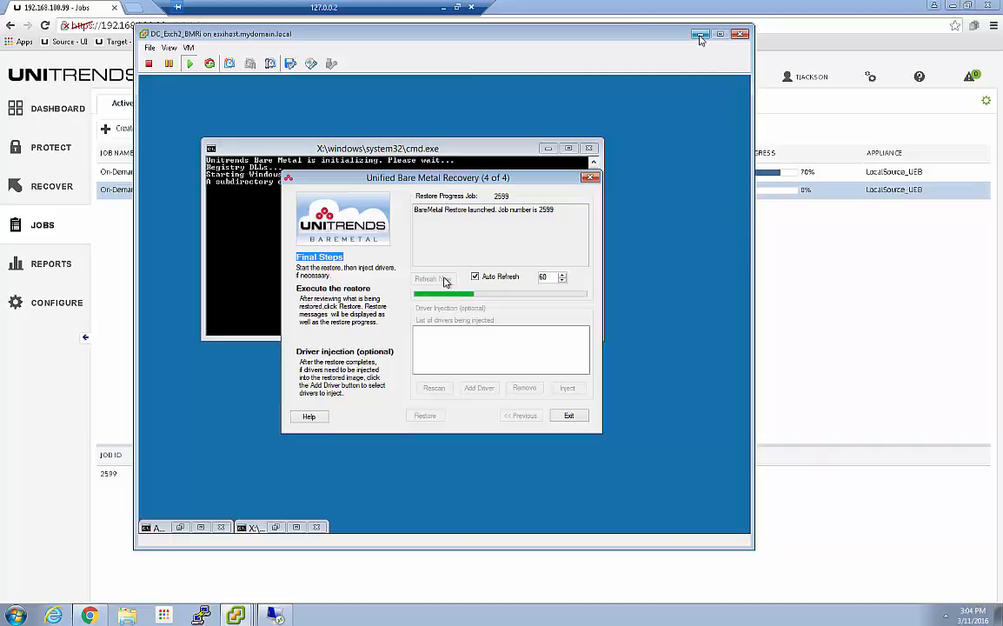
click(700, 39)
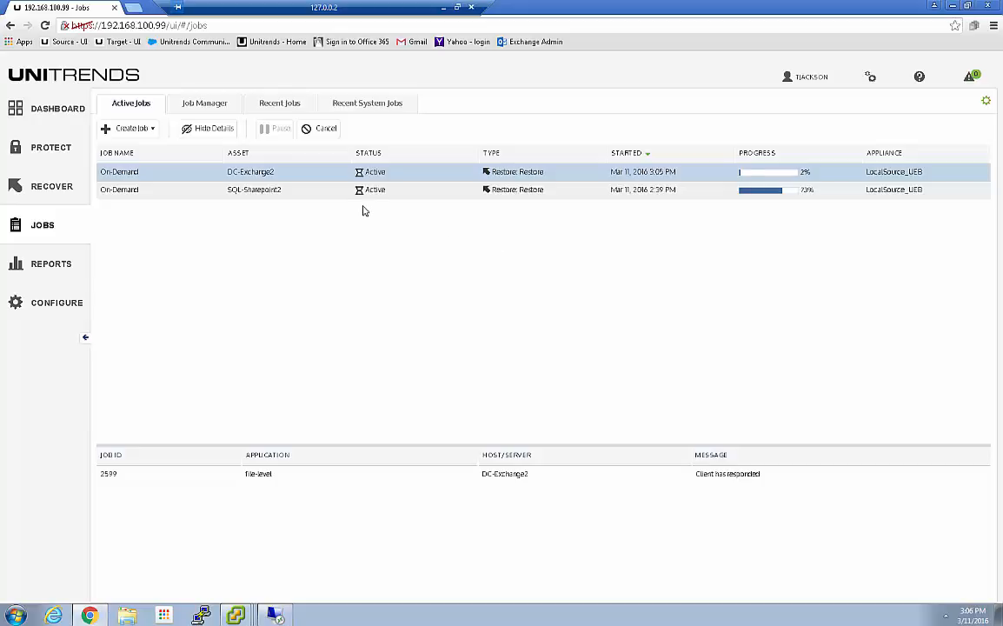
Step: Compare the progress details of the SQL-Sharepoint2 and DC-Exchange2 restore jobs, checking the bare metal recovery console as well
click(303, 197)
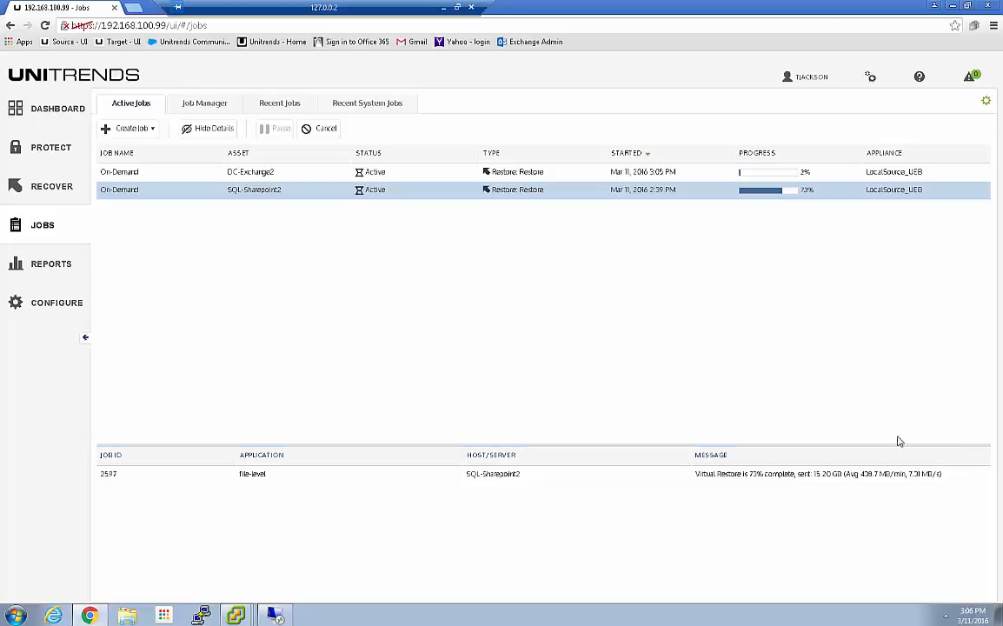
click(545, 172)
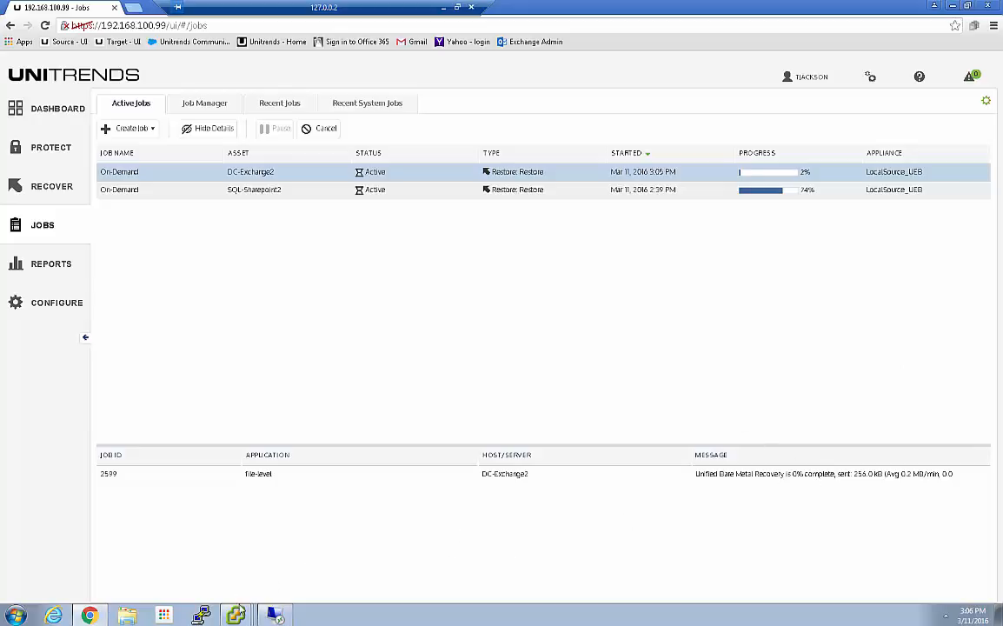
mouse_move(237, 612)
click(217, 586)
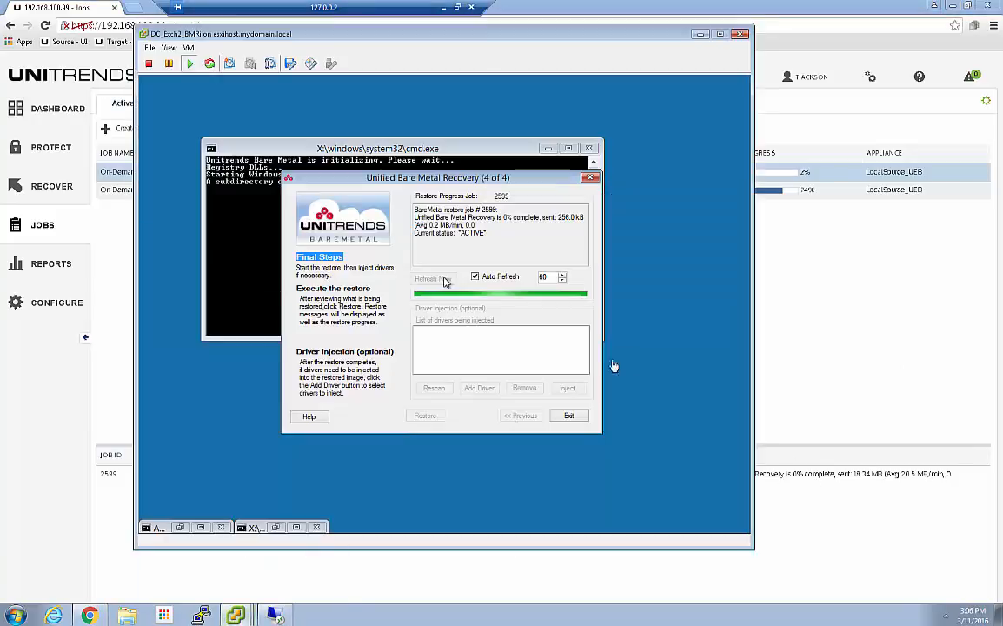
click(813, 224)
click(642, 193)
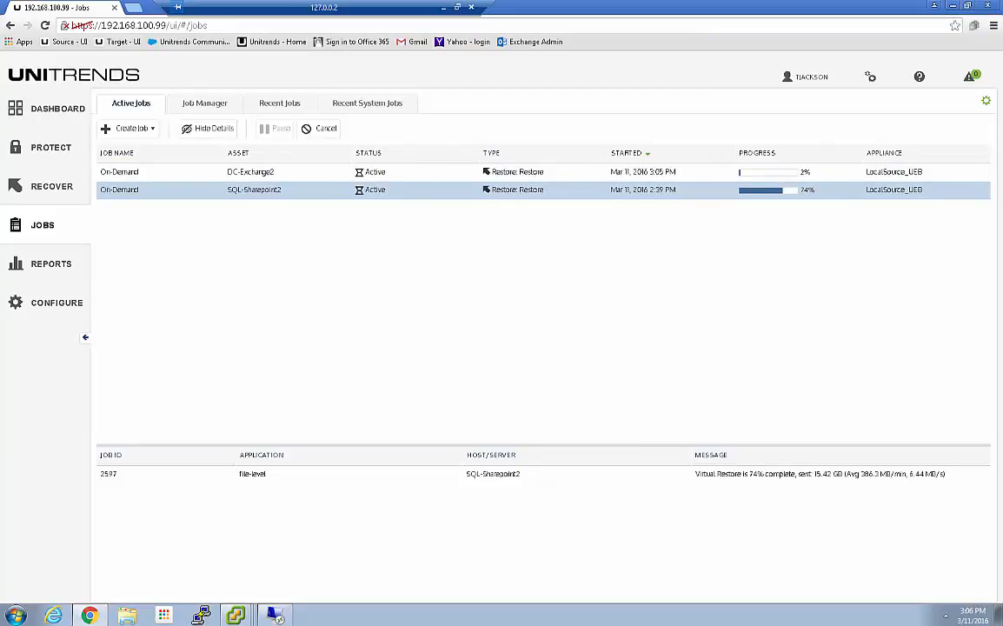
click(251, 171)
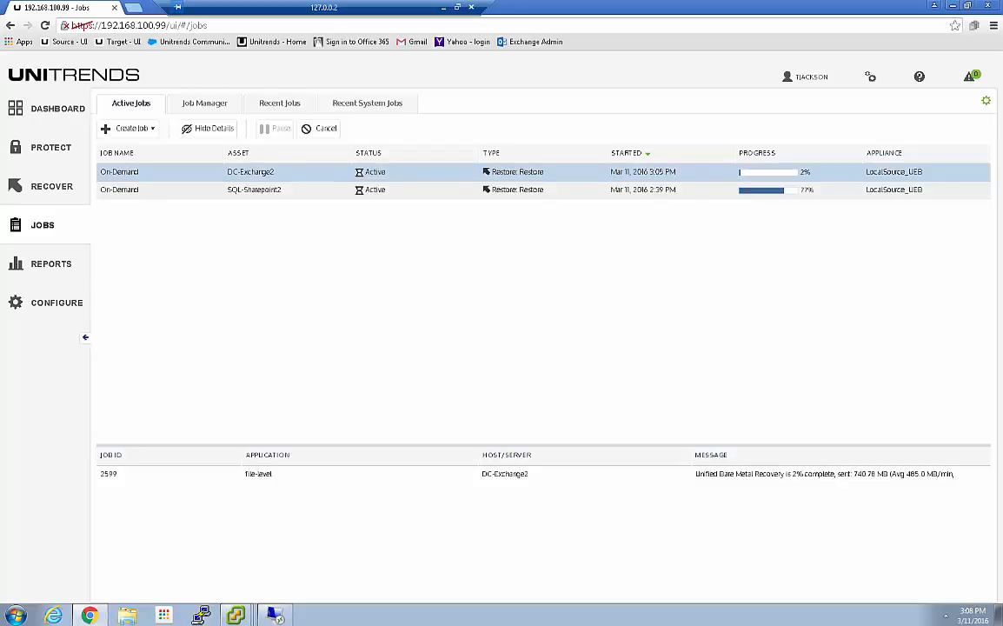
Step: Bring the AUDIT-i2DMediaServer1 TightVNC window into view, sign in as Administrator with the account password, and reposition the window
drag(1002, 134, 446, 111)
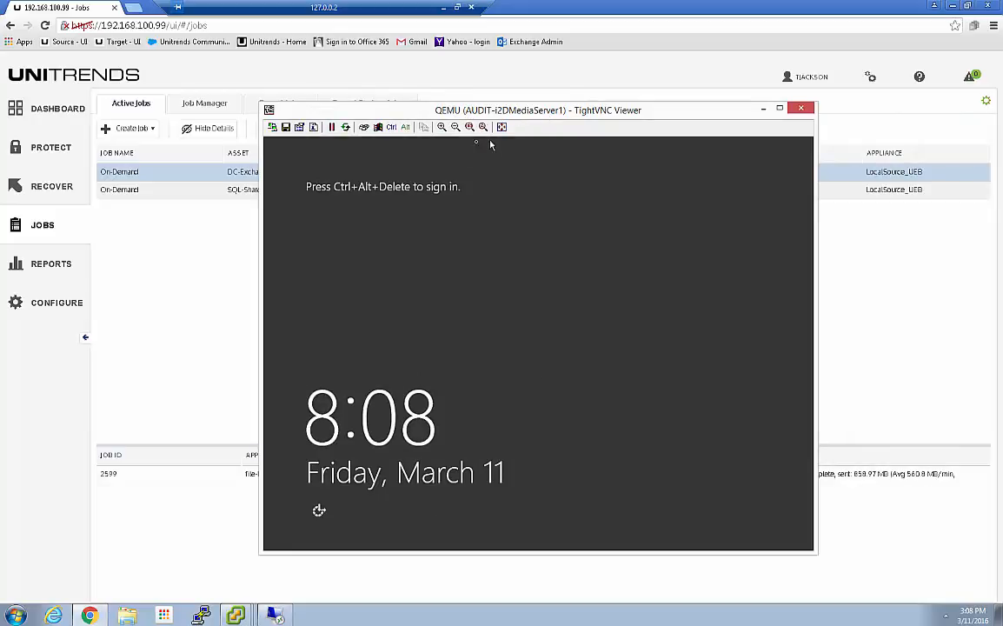
click(364, 127)
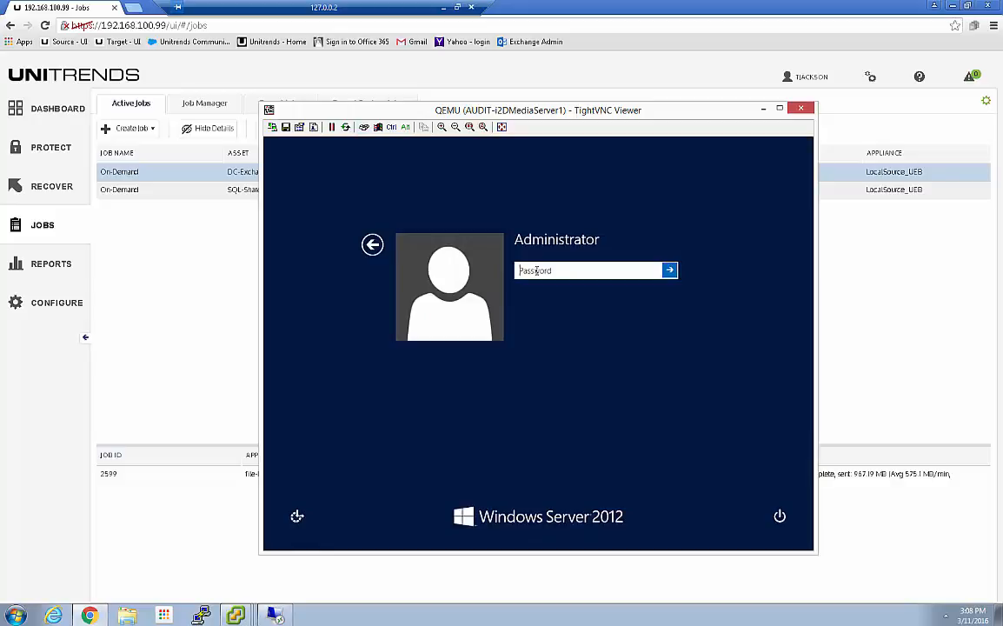
text(****)
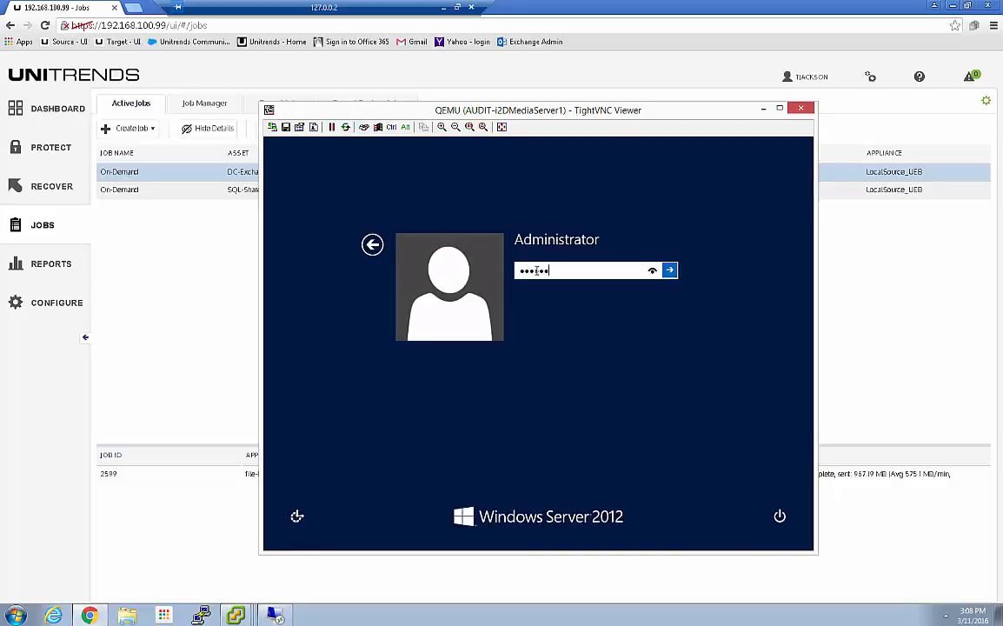
text(**)
key(Return)
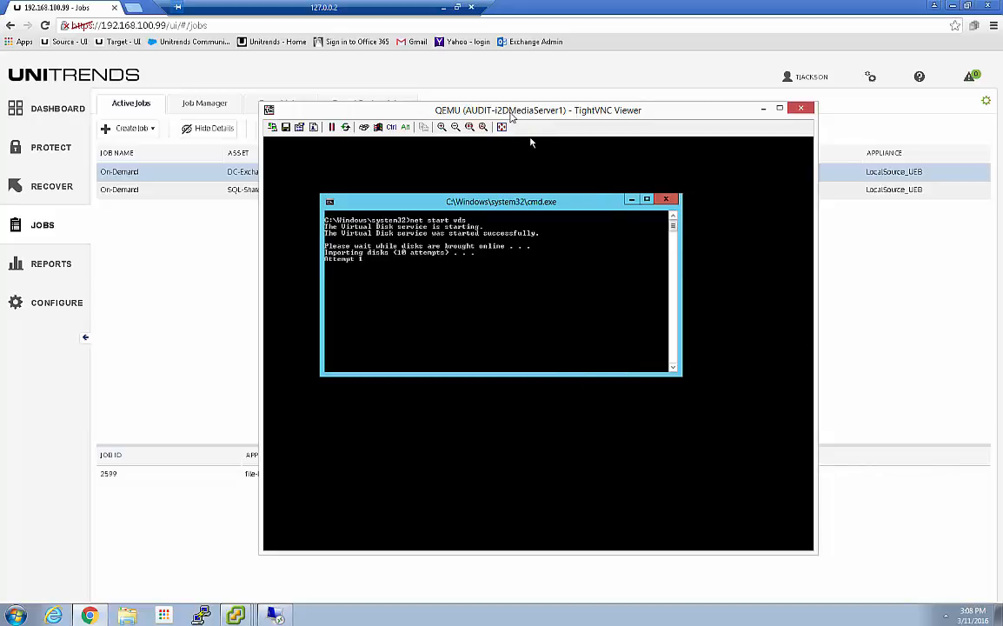
drag(464, 109, 411, 93)
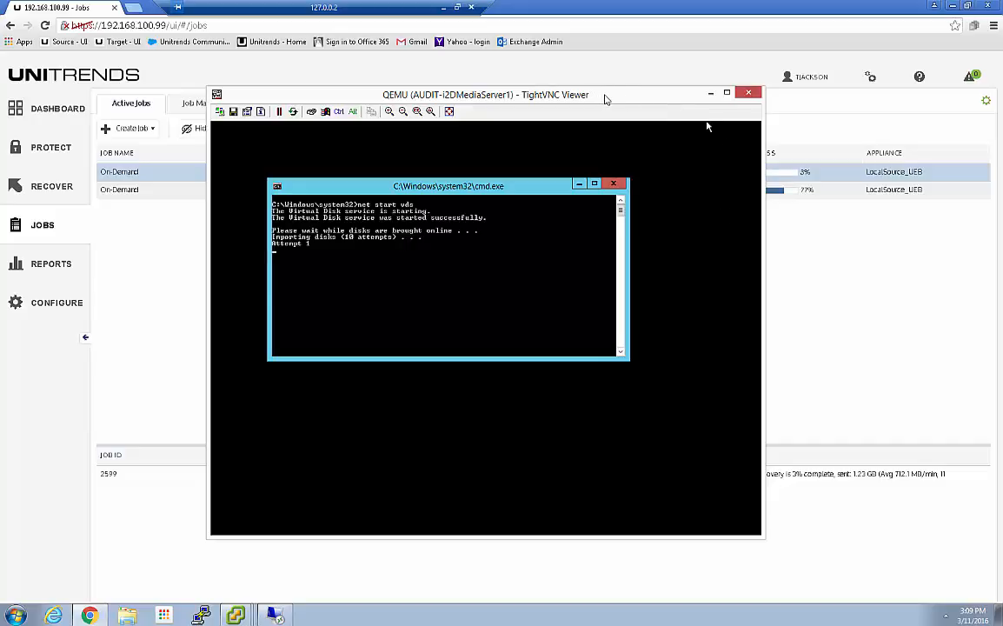
drag(615, 98, 531, 100)
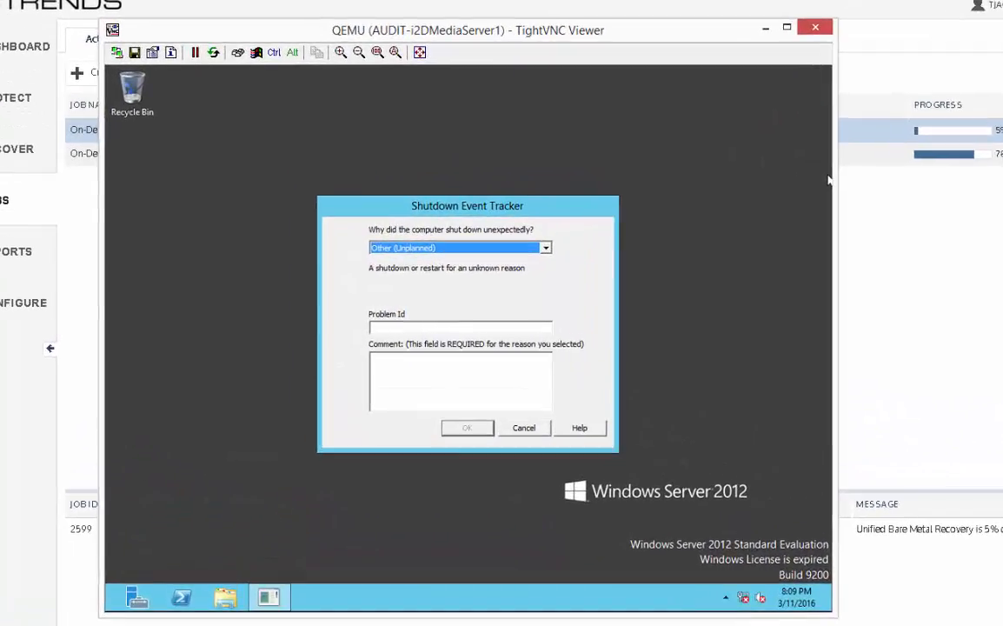
Step: Fill in the Shutdown Event Tracker comment with "audit winir" and close the dialog
click(393, 369)
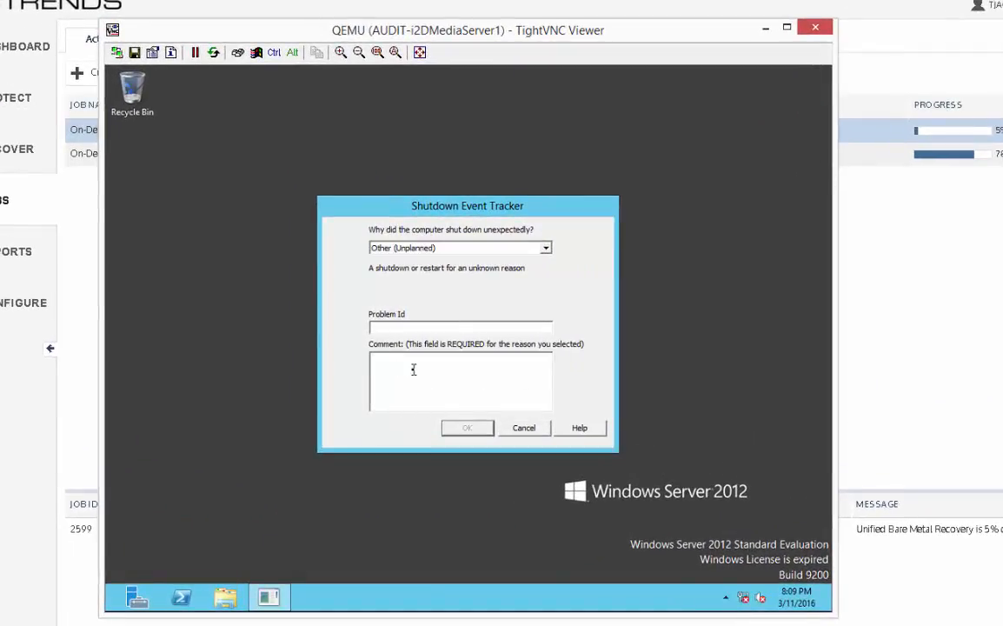
text(audit winr)
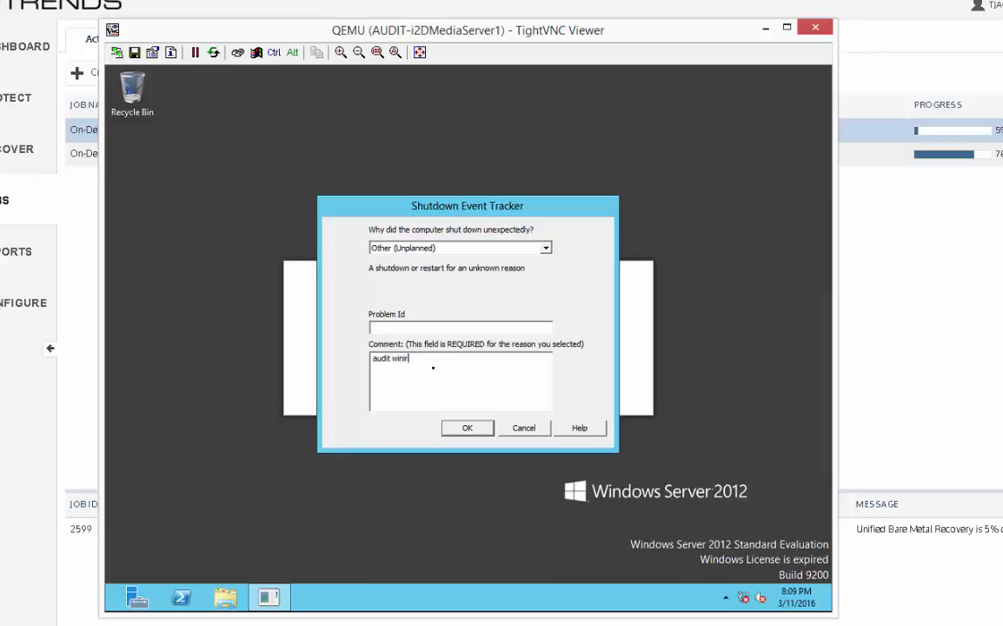
click(521, 427)
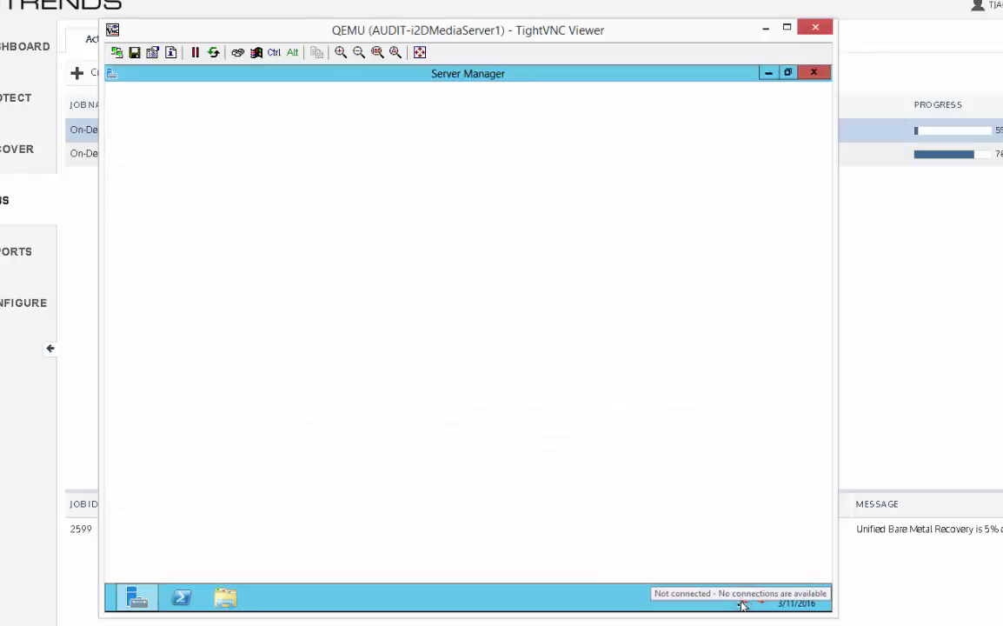
Step: Minimize Server Manager on the audit client, then inspect its network adapters in Network Connections and close that window
click(728, 603)
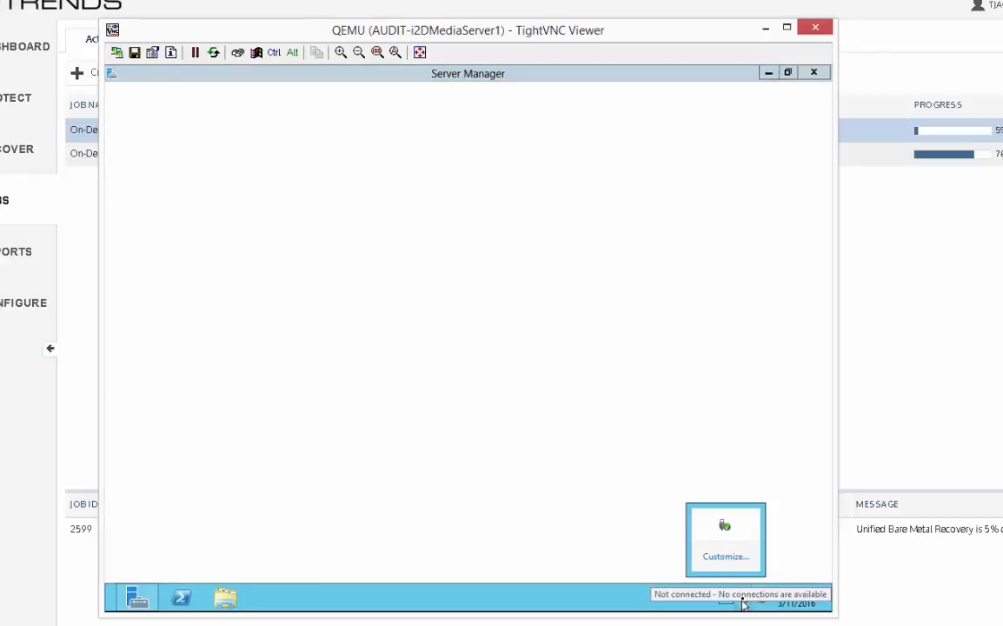
click(498, 382)
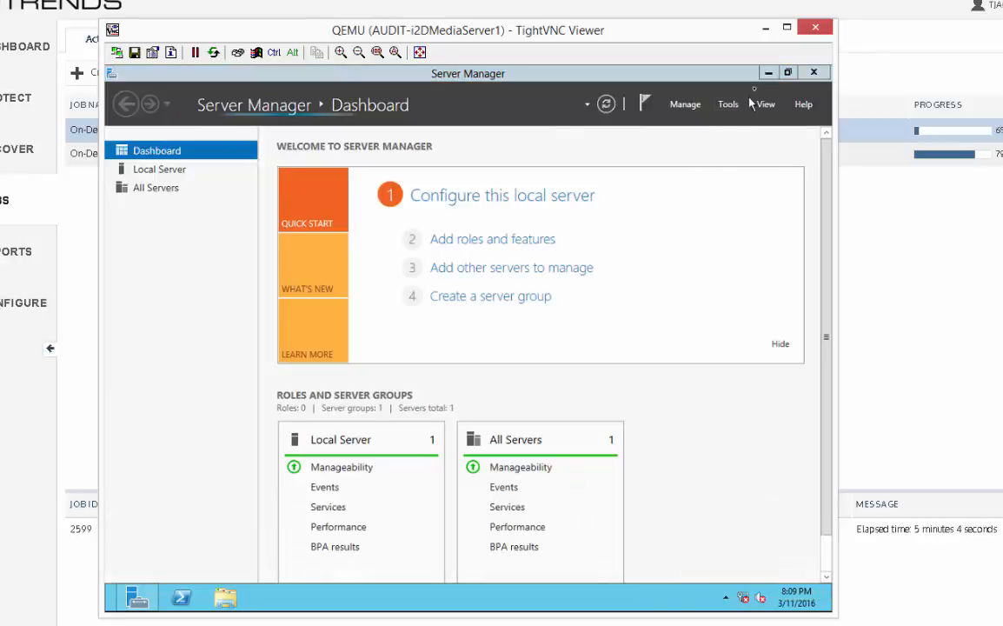
click(768, 72)
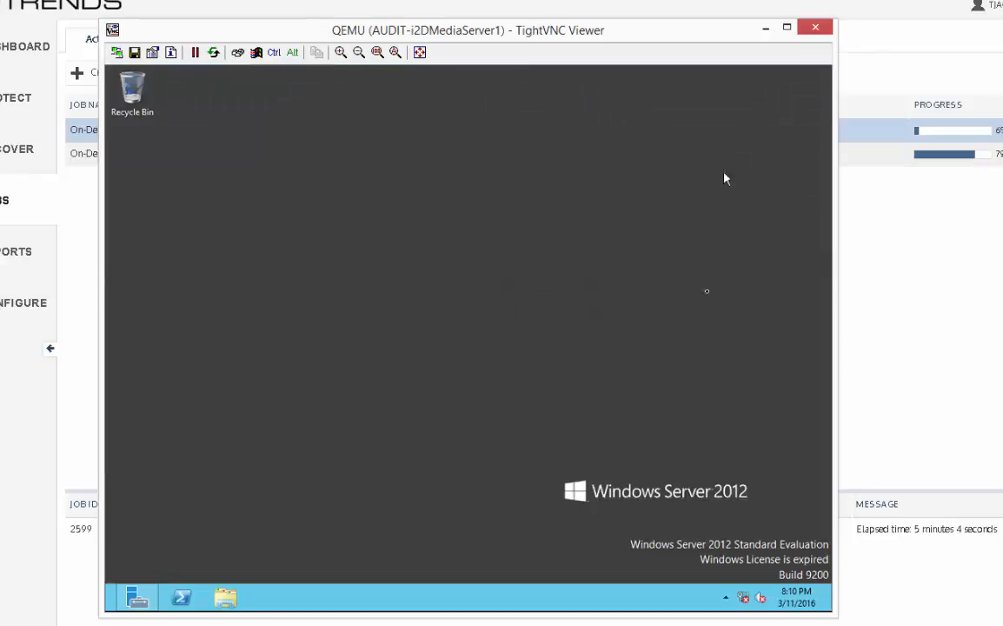
right_click(746, 597)
click(721, 587)
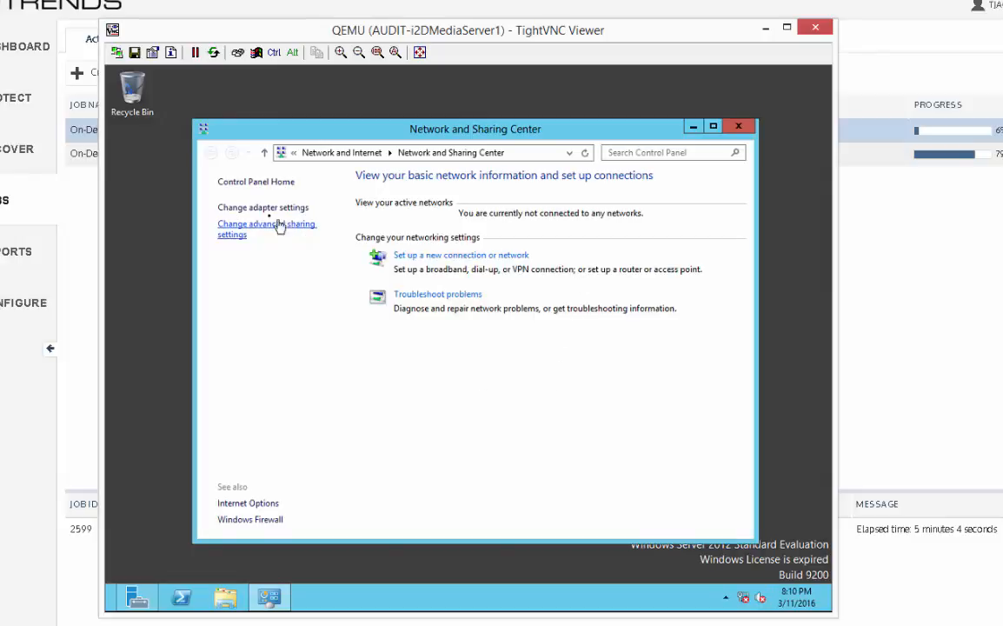
click(264, 209)
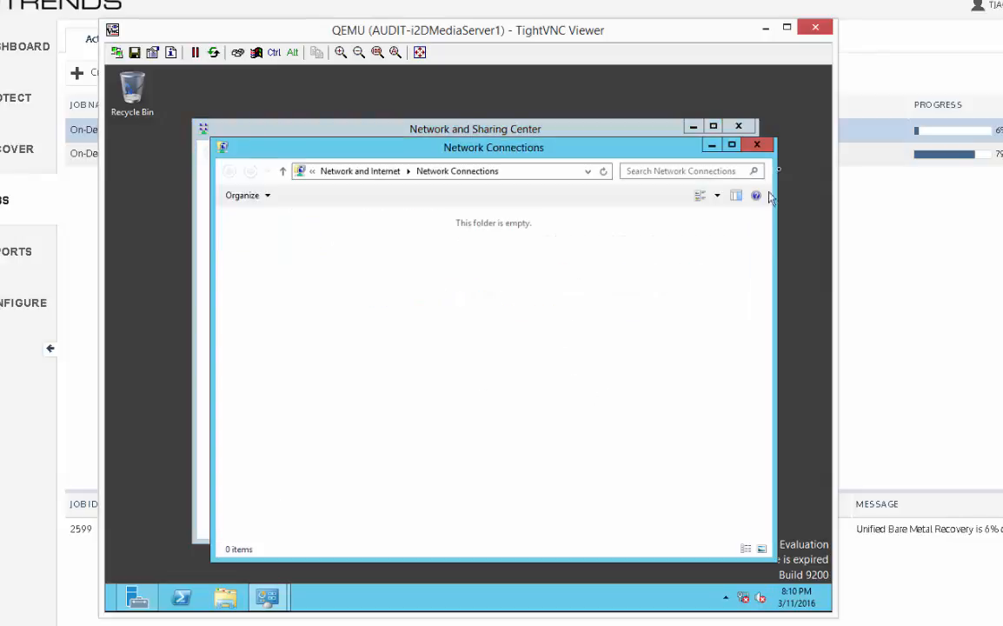
click(755, 146)
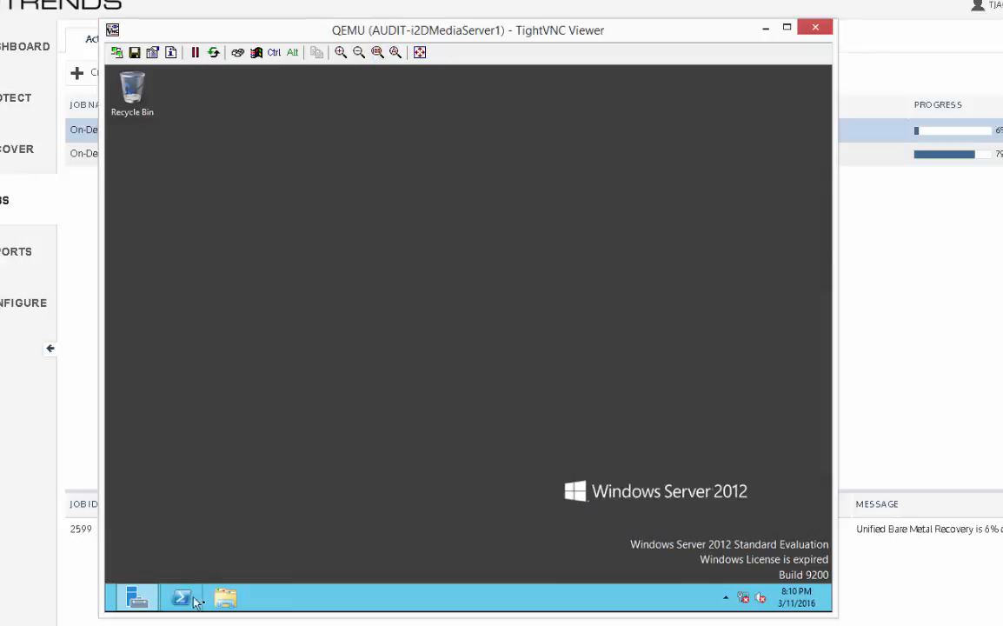
Step: Open File Explorer on the audit client, look over the Libraries, and close the window
click(225, 597)
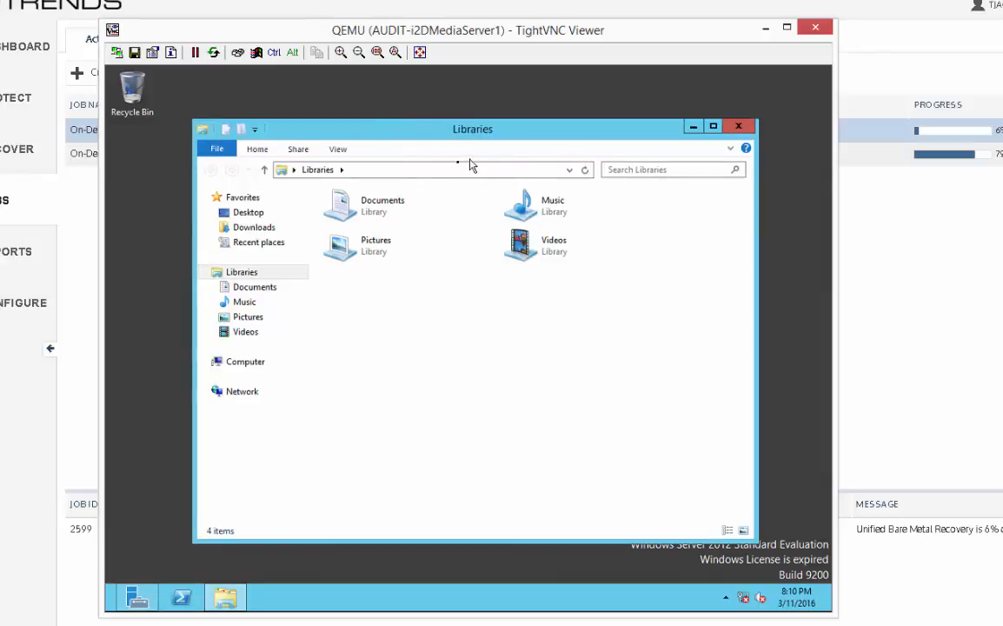
click(426, 169)
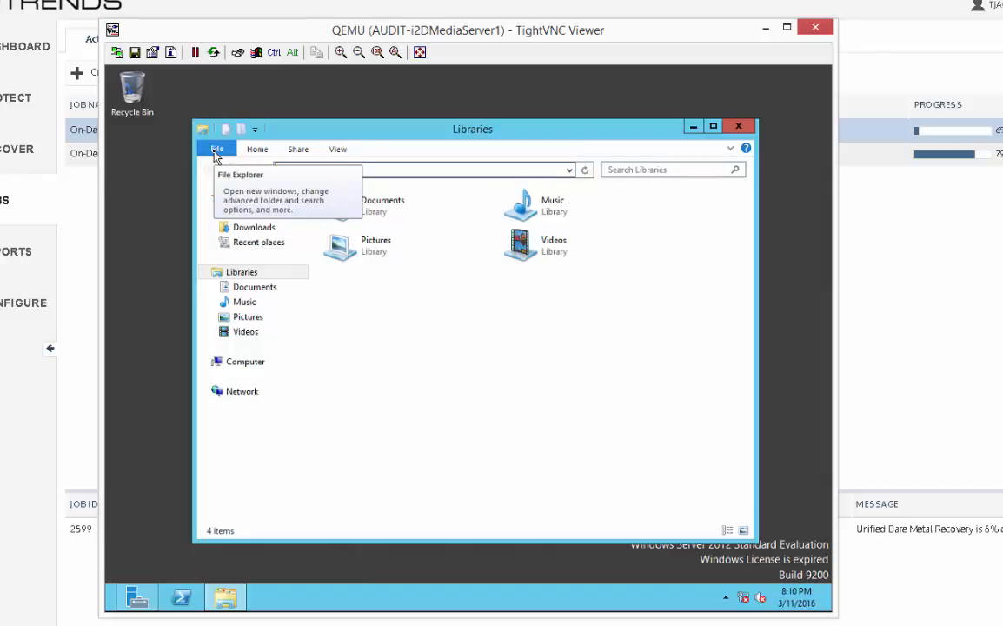
click(583, 342)
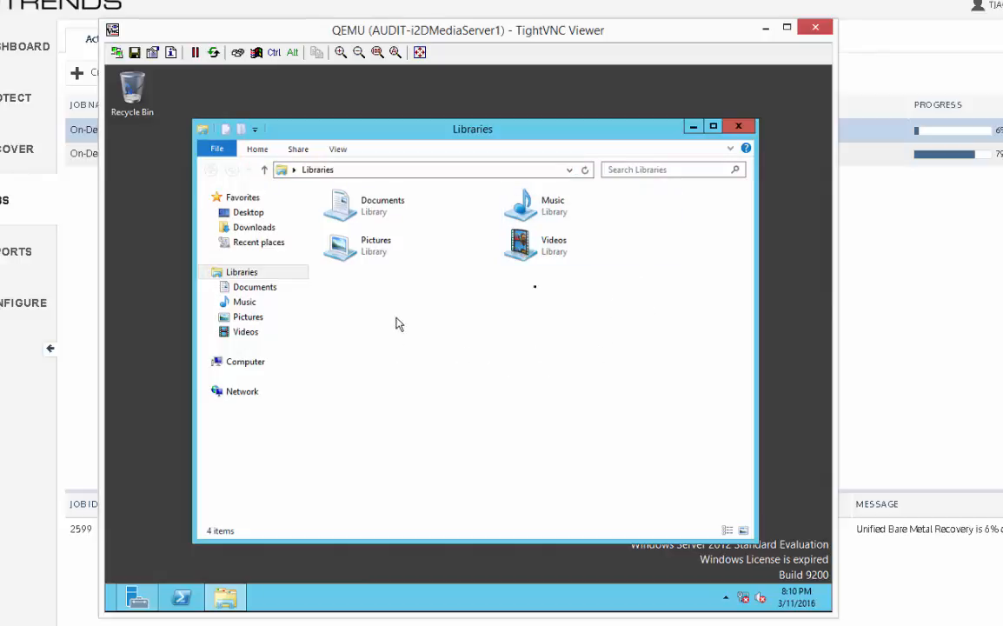
click(738, 129)
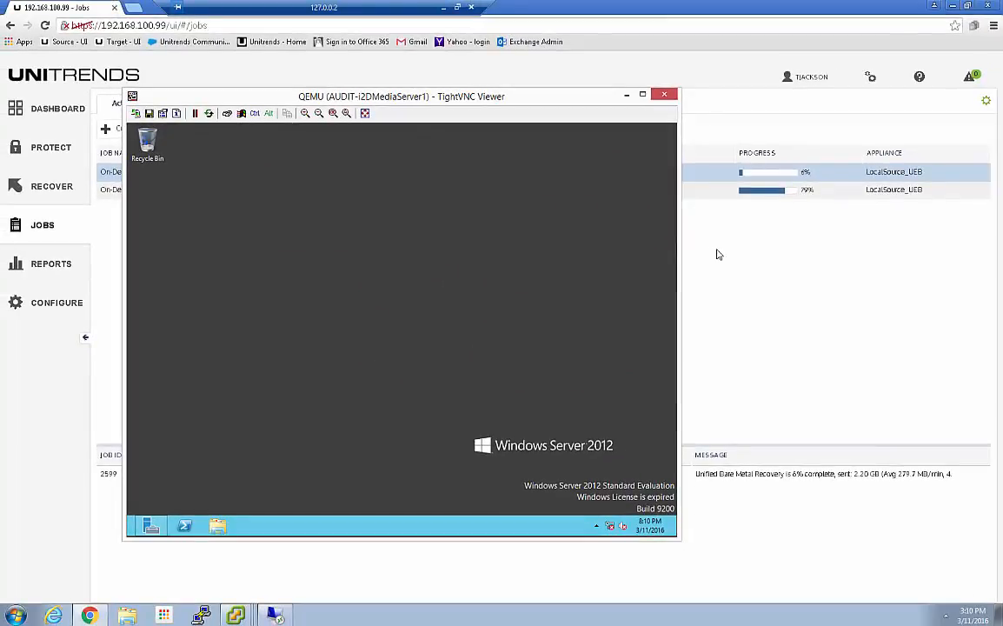
Step: Switch to the Unitrends recovery appliance at 192.168.1.99, review the pending backups of i2DMediaServer1, and end its audit mode
click(717, 254)
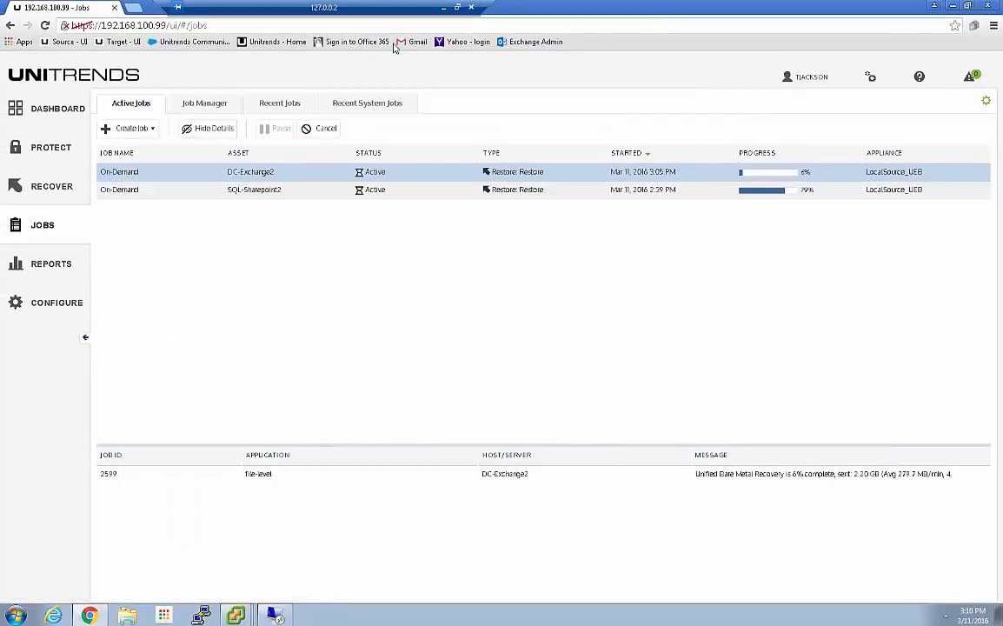
click(444, 8)
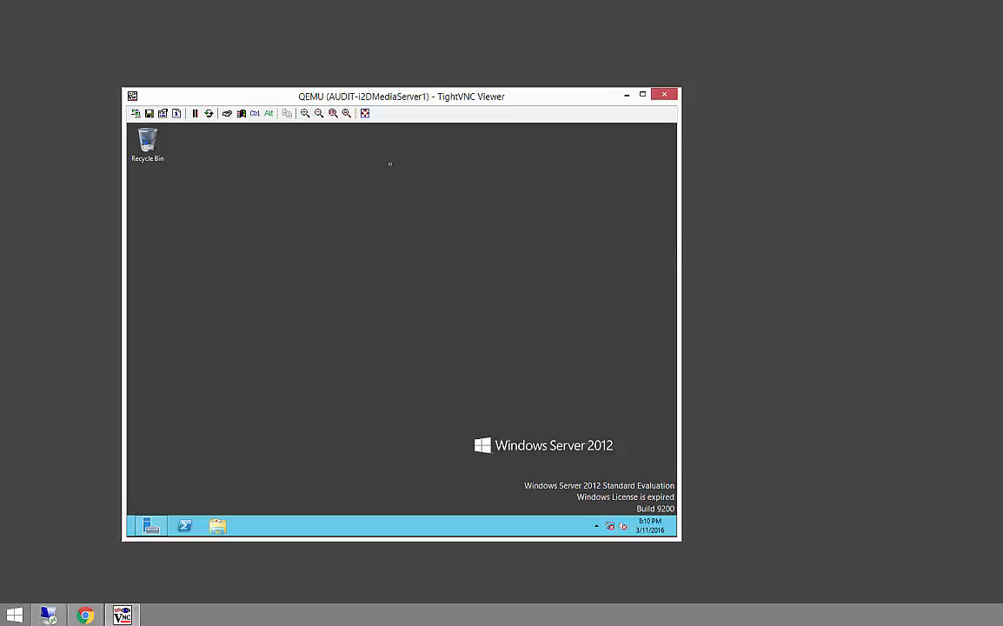
click(84, 615)
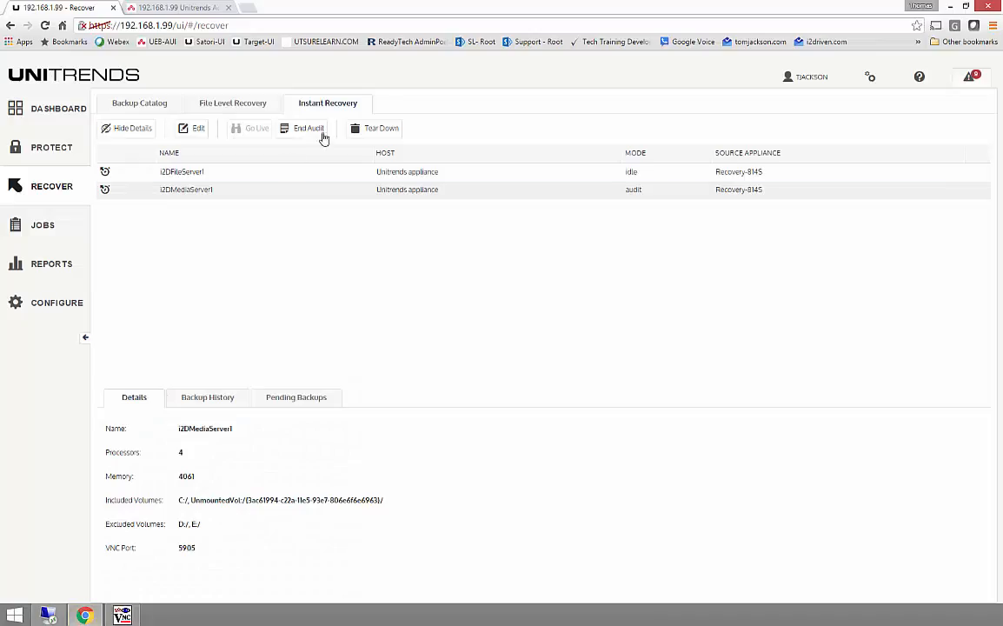
click(286, 191)
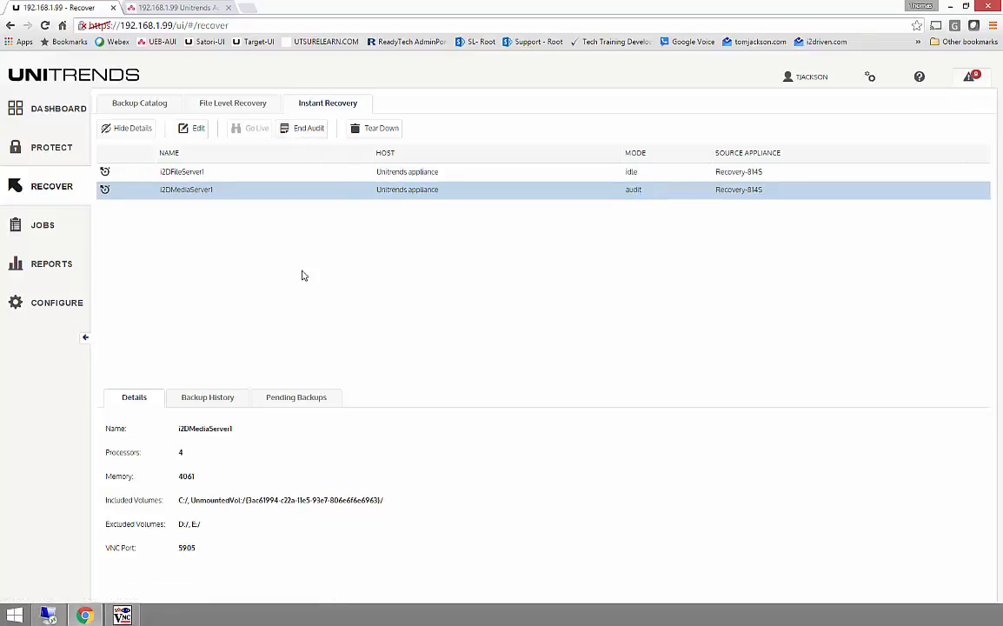
click(298, 397)
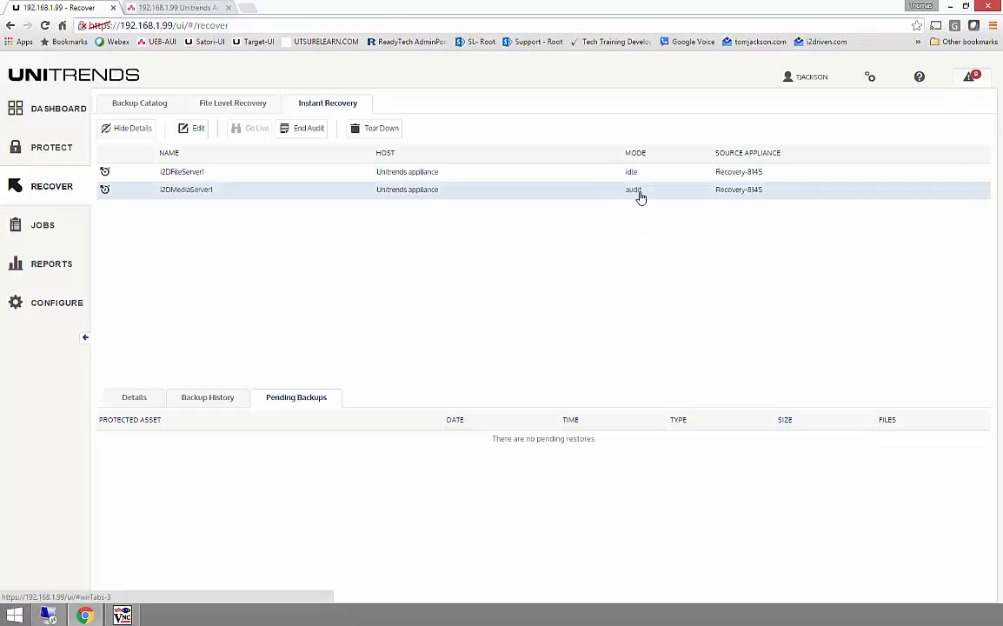
click(298, 131)
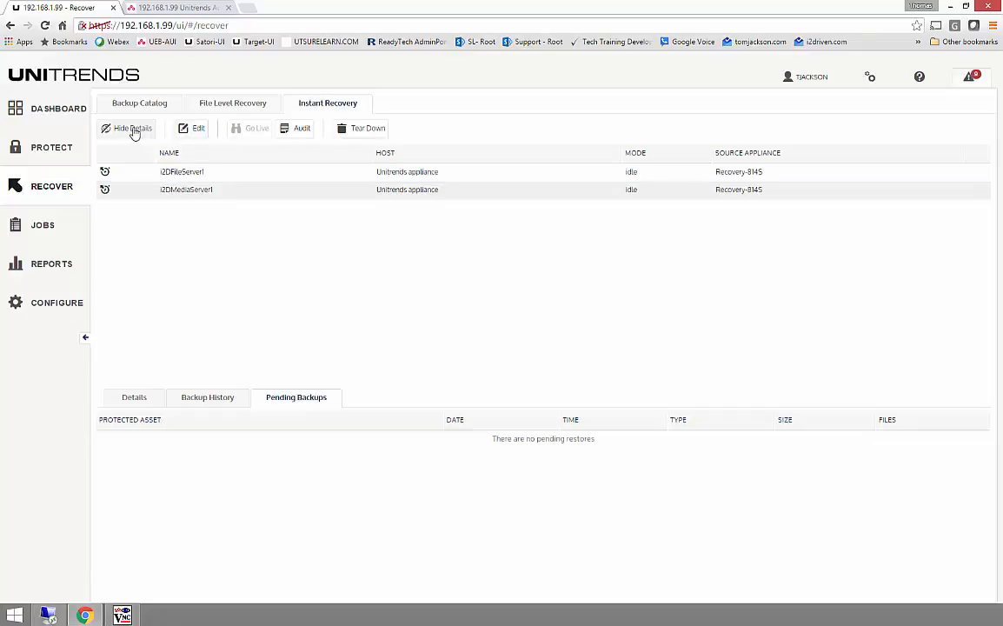
Step: Close the disconnected AUDIT-i2DMediaServer1 TightVNC viewer and review the Instant Recovery details of i2DMediaServer1 and i2DFileServer1
click(134, 396)
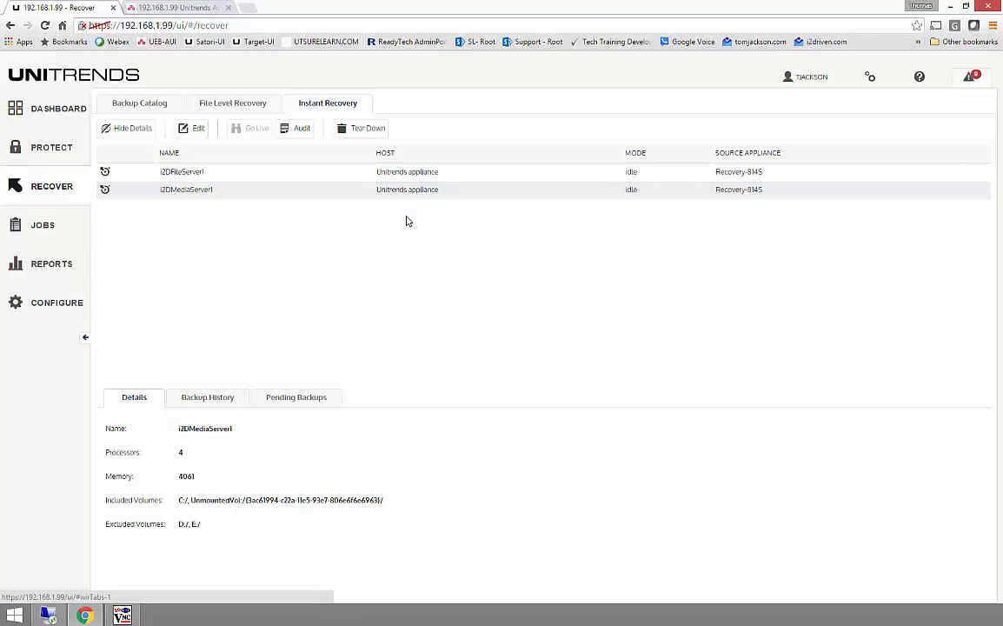
mouse_move(85, 616)
click(122, 615)
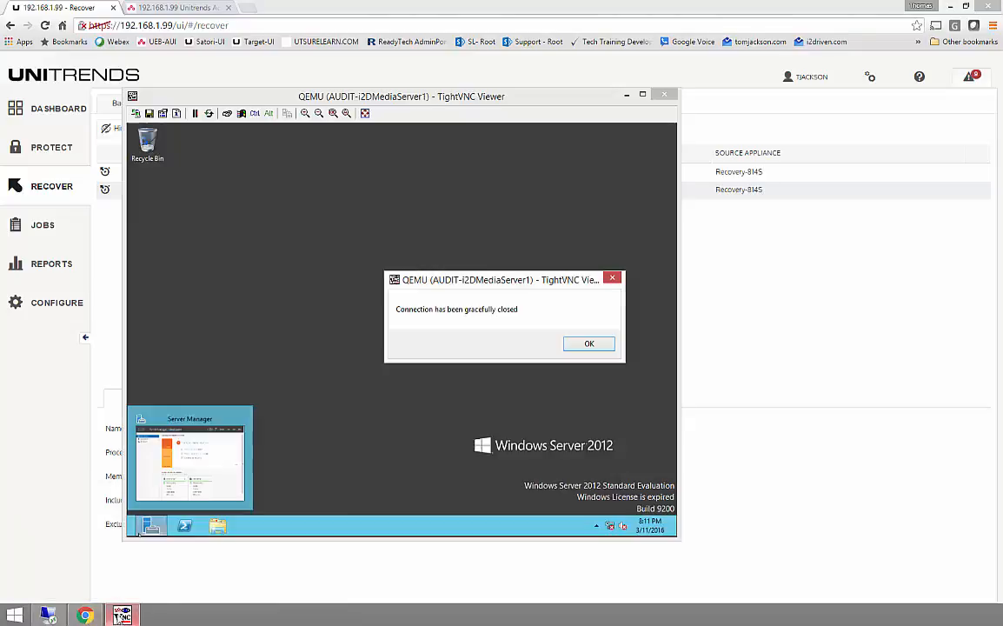
click(588, 343)
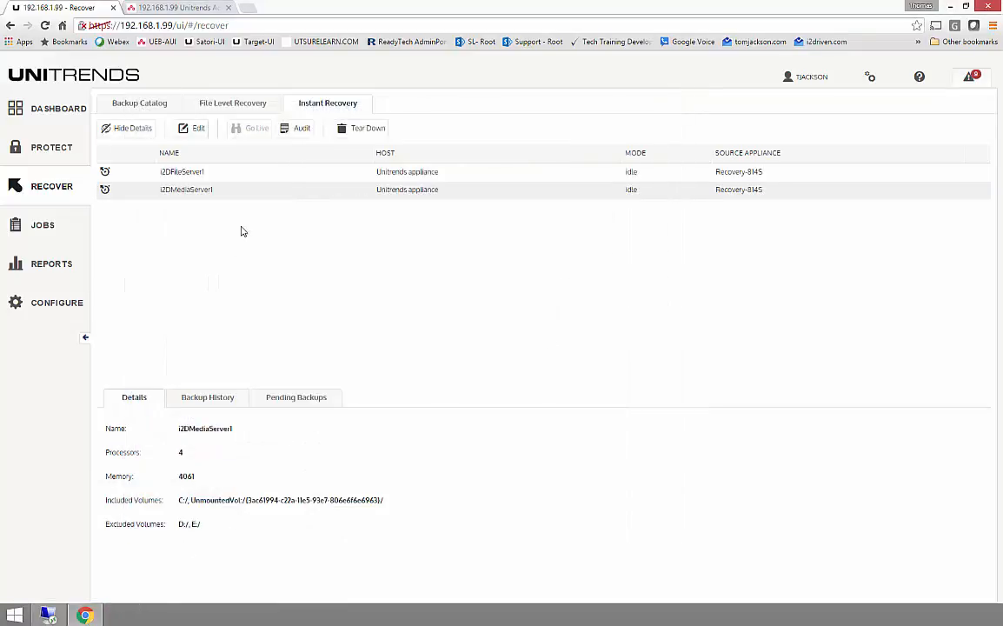
click(192, 175)
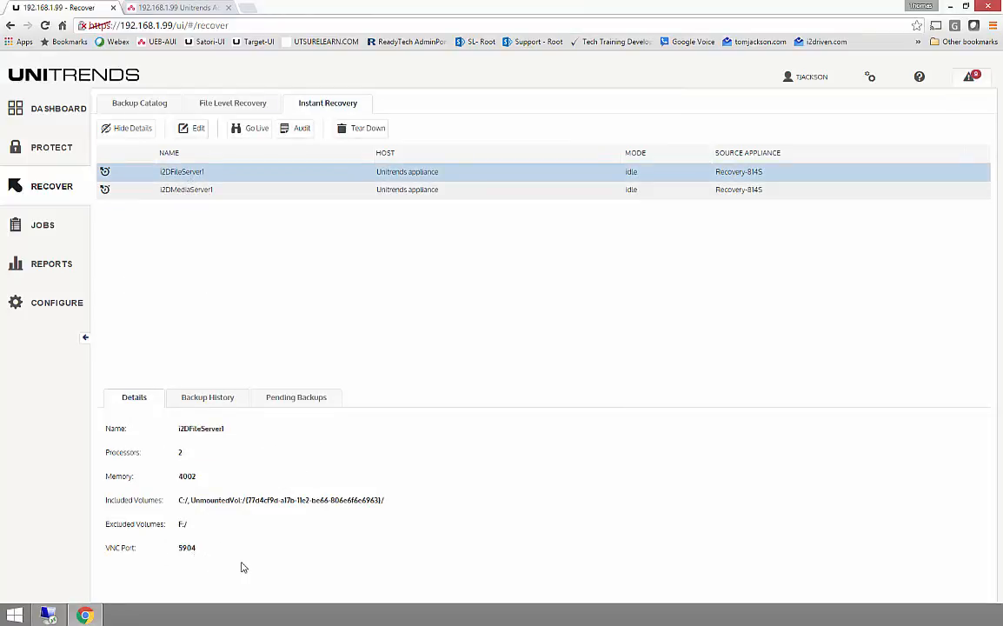
Step: Return to the active jobs in the remote session and check the restore progress in the DC_Exch2_BMRi console
click(949, 7)
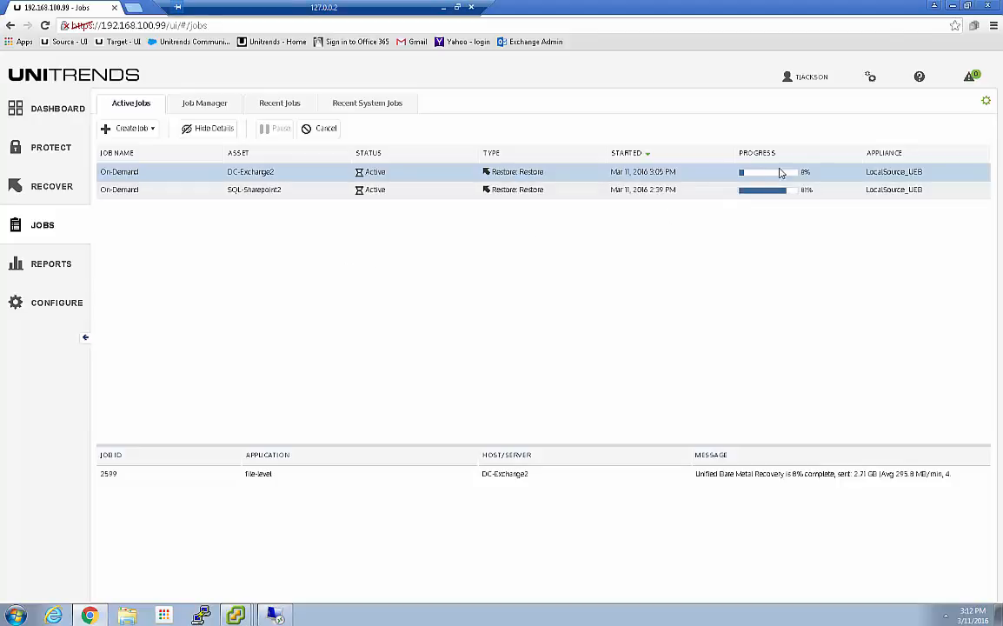
click(236, 614)
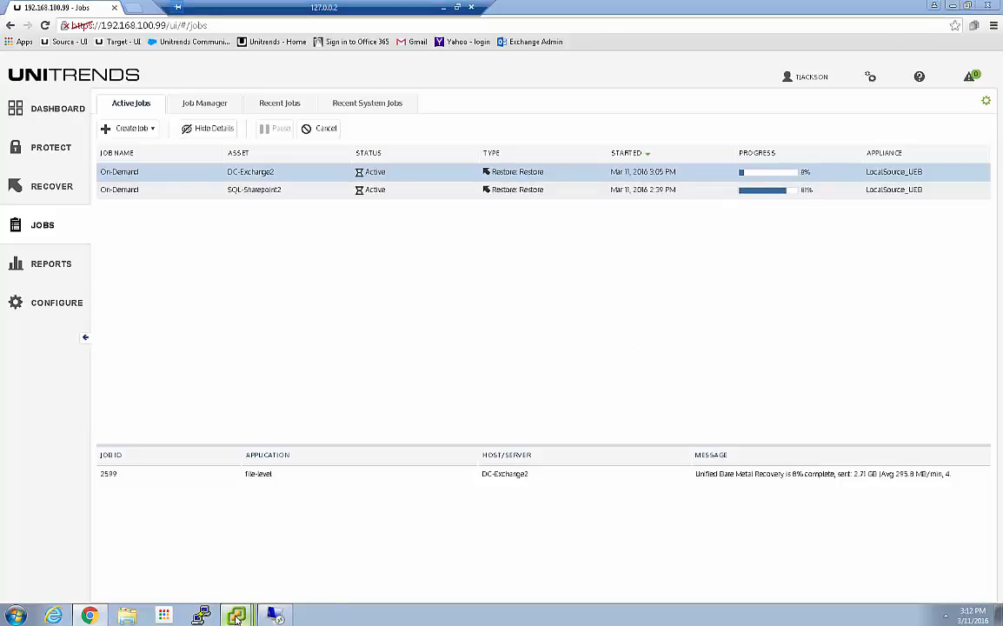
click(235, 587)
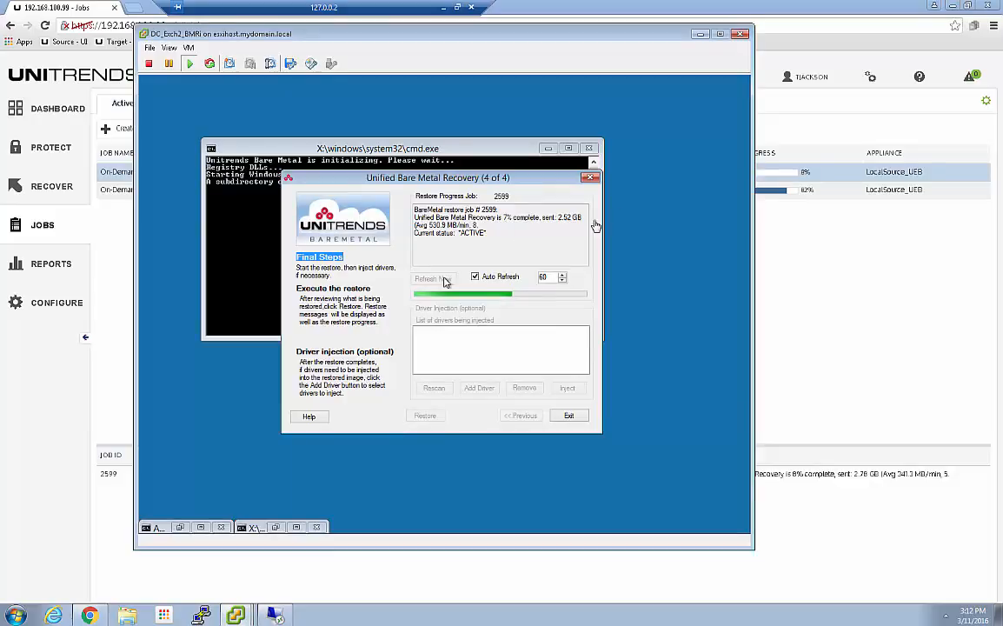
click(700, 34)
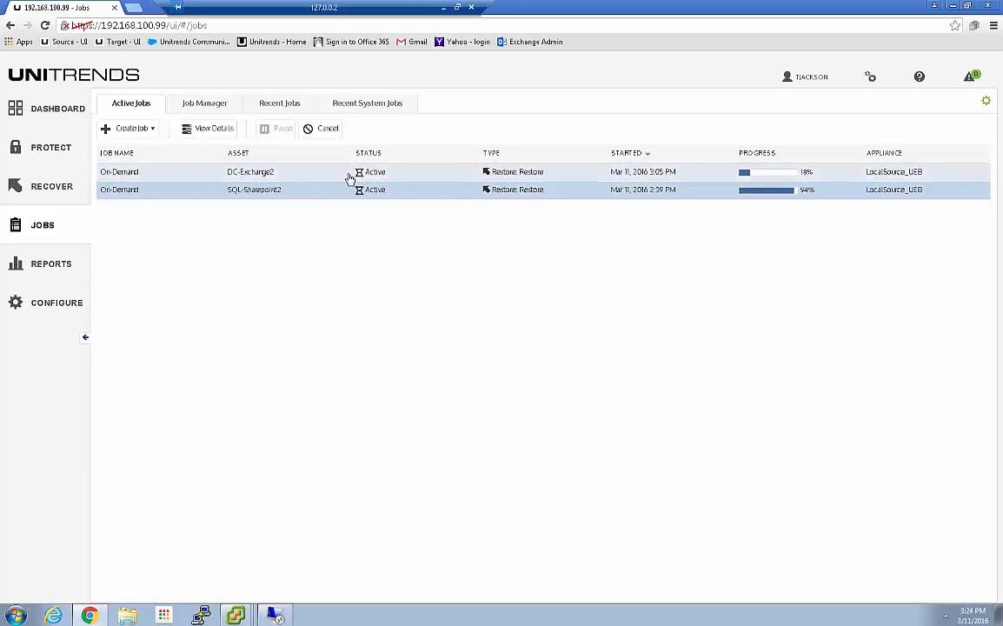
Step: Select the DC-Exchange2 restore job and compare its progress with the DC_Exch2_BMRi recovery wizard, minimizing the console again
click(324, 178)
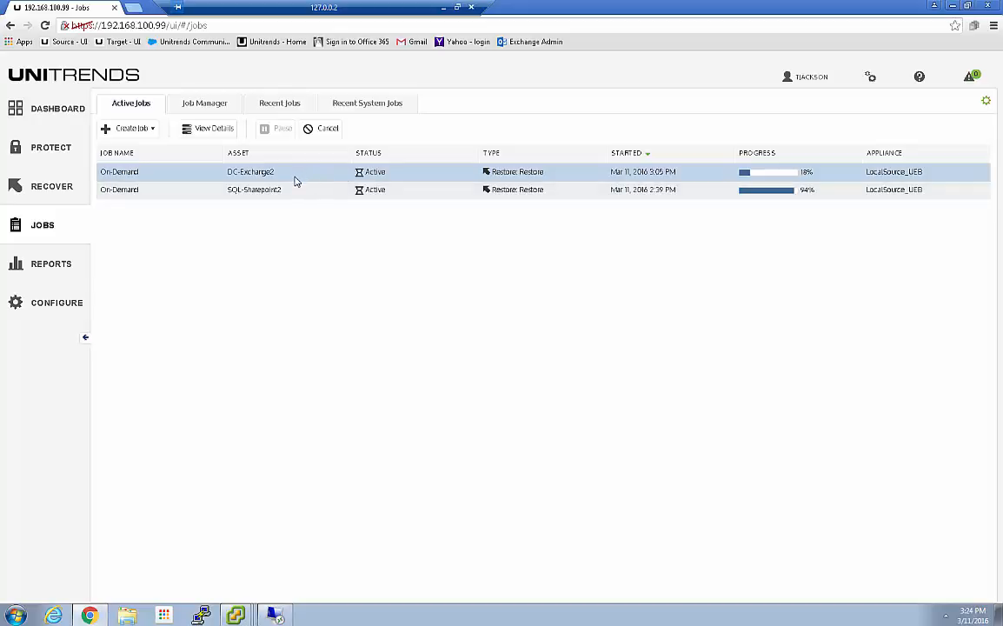
click(235, 616)
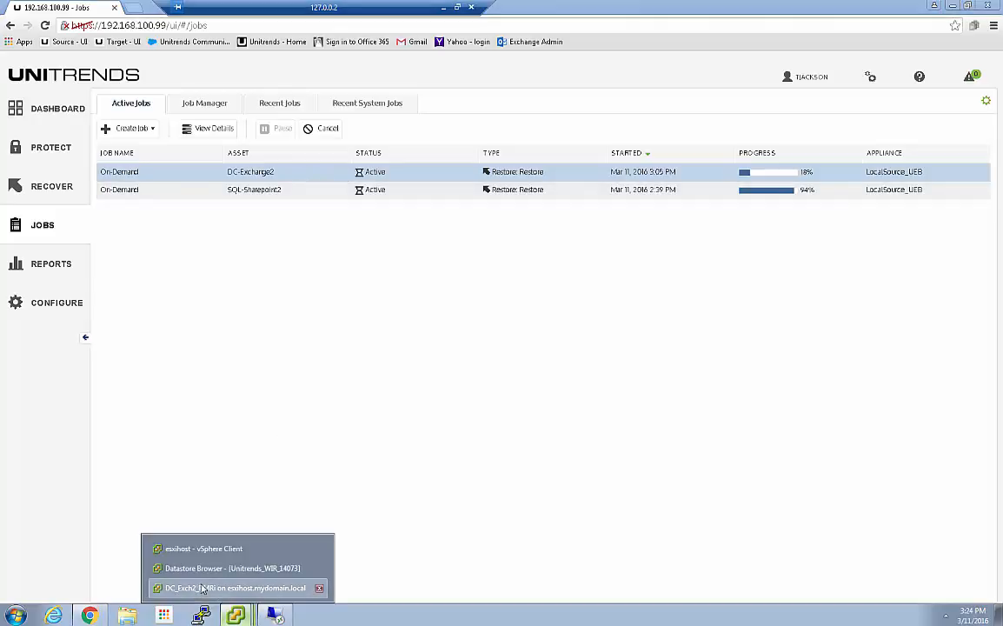
click(201, 588)
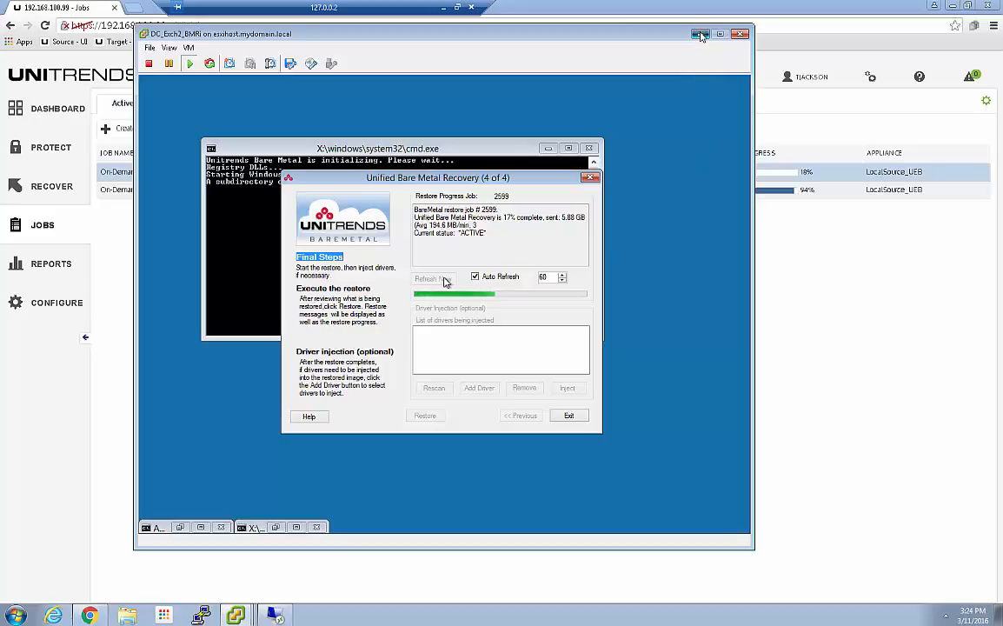
click(699, 35)
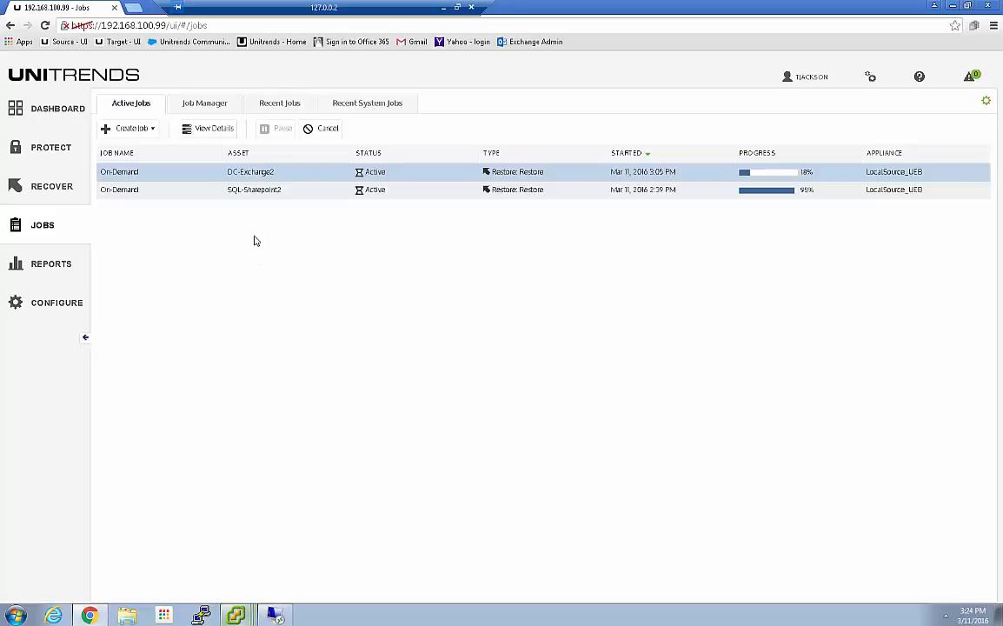
Step: Switch to the vSphere Client for esxihost and open the console of the WIR_SQL-Sharepoint2 virtual machine
click(236, 615)
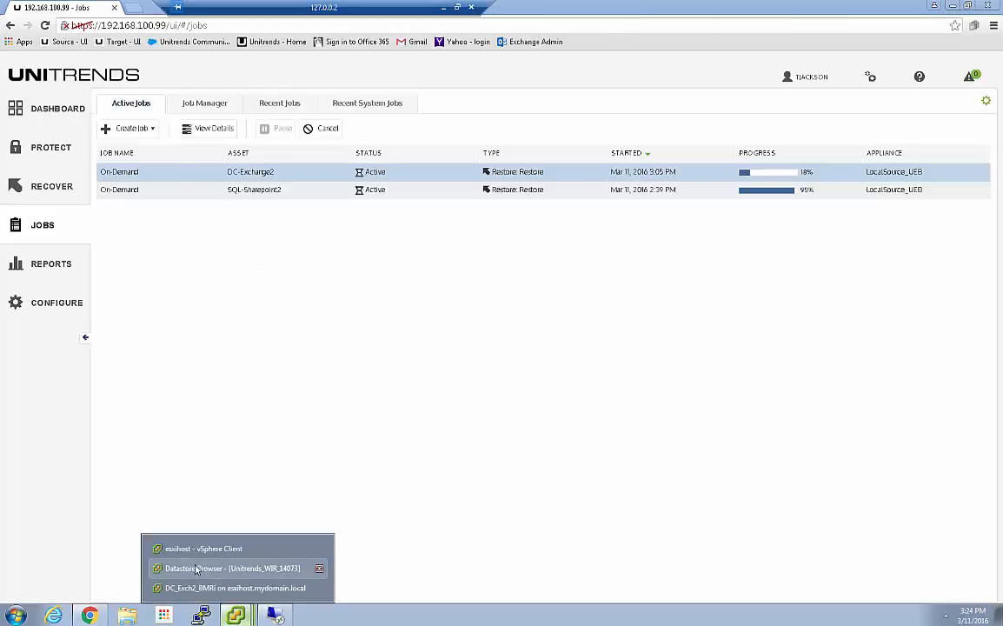
click(209, 547)
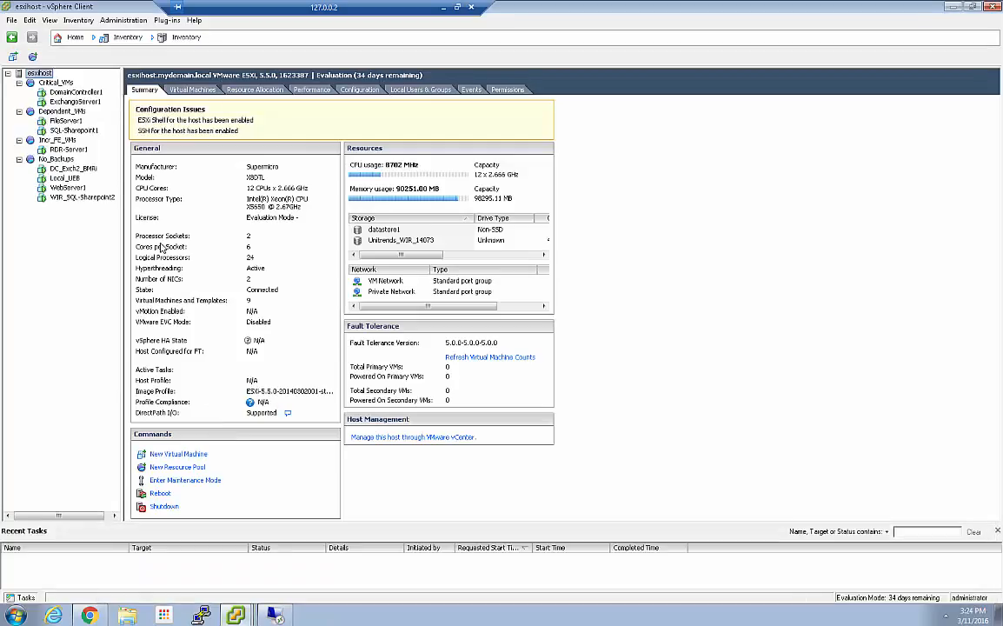
click(70, 197)
right_click(69, 198)
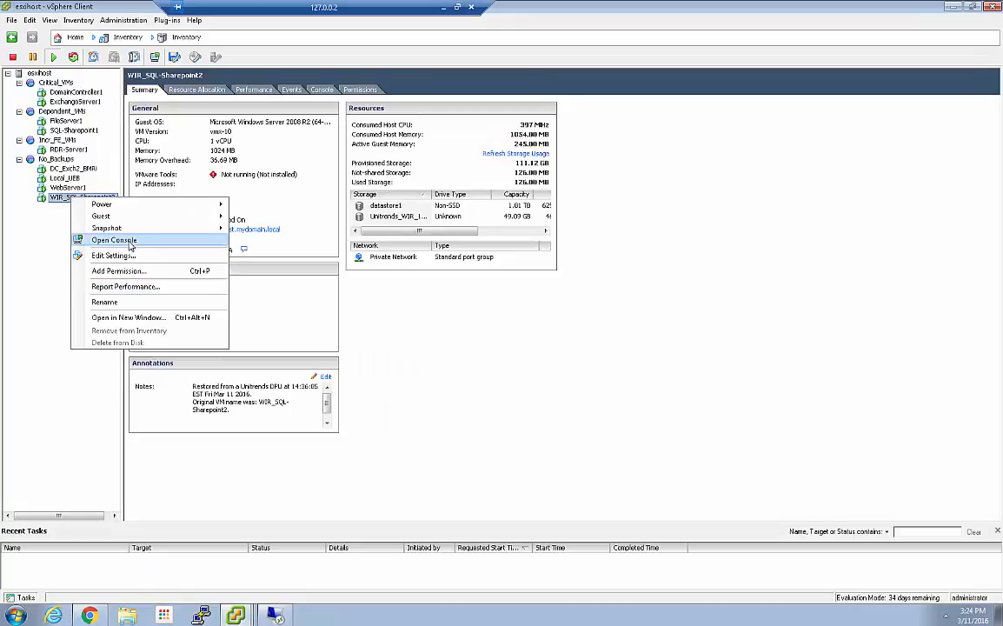
click(126, 238)
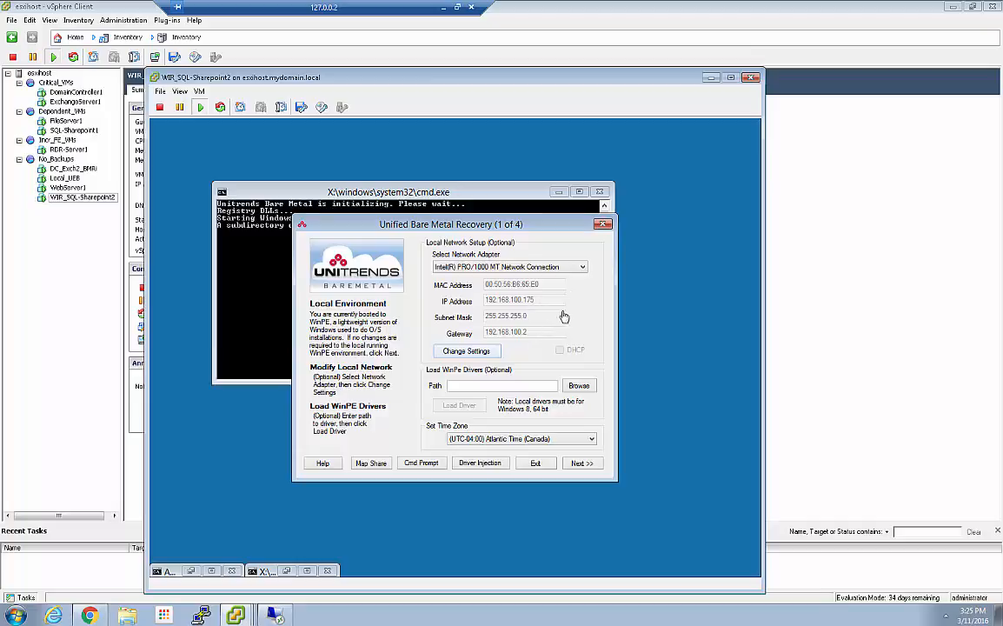
Step: Minimize the WIR_SQL-Sharepoint2 console, return to the Unitrends active jobs, and check the SQL-Sharepoint2 and DC-Exchange2 restore jobs
click(709, 78)
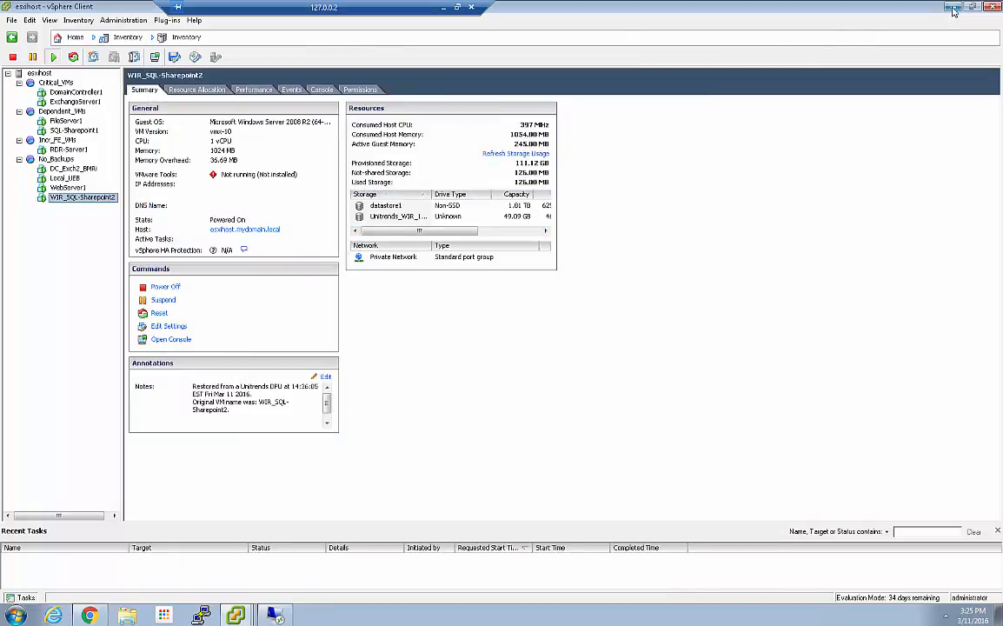
key(alt+Tab)
click(370, 187)
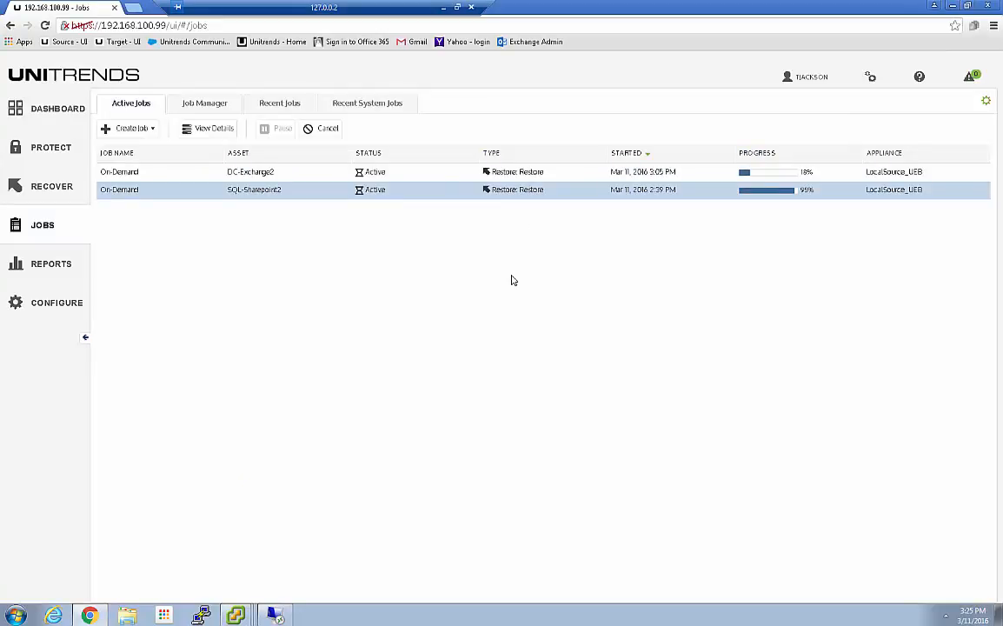
click(369, 172)
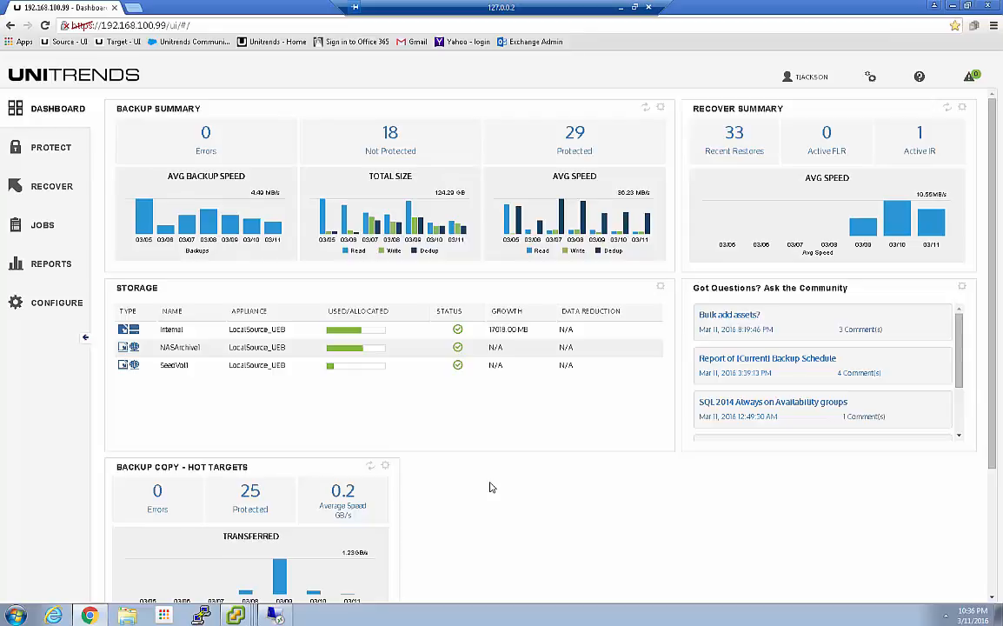
Step: Check the active jobs, and open the Recovery History report from the dashboard's recent restores, sorted by start time with the newest first
click(63, 226)
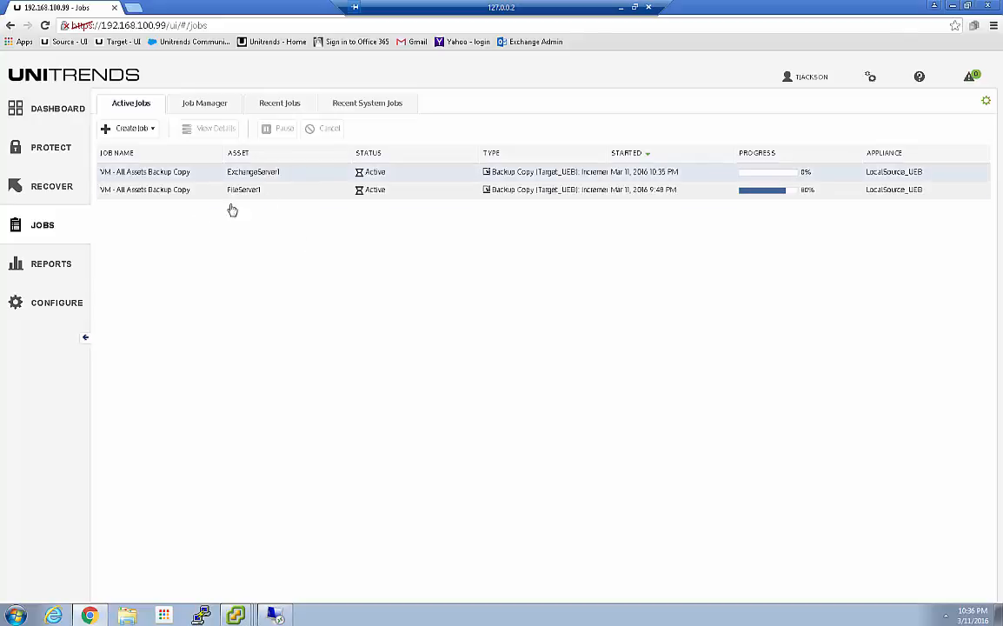
click(43, 113)
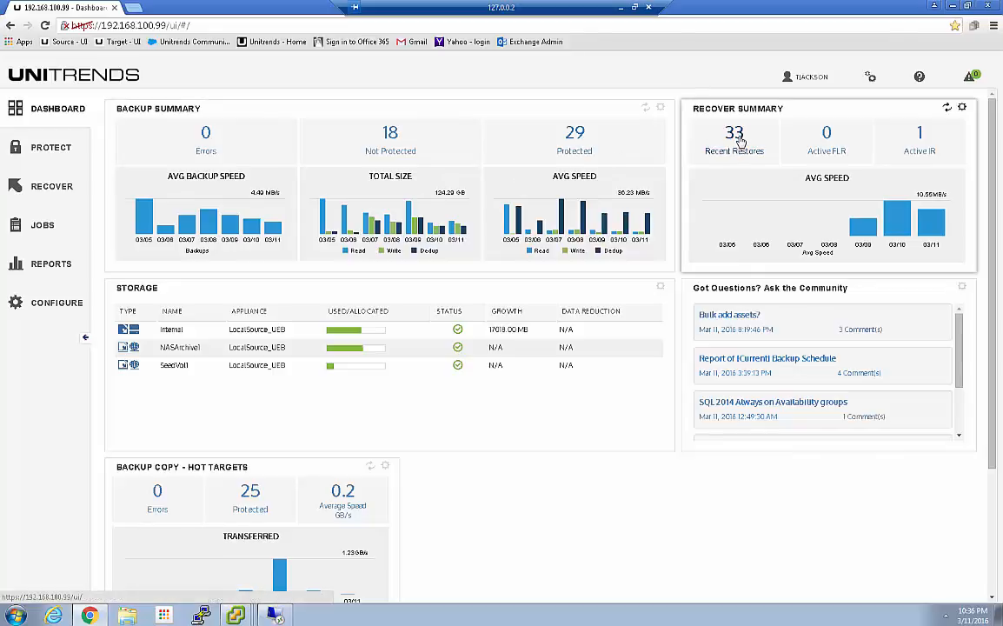
click(737, 146)
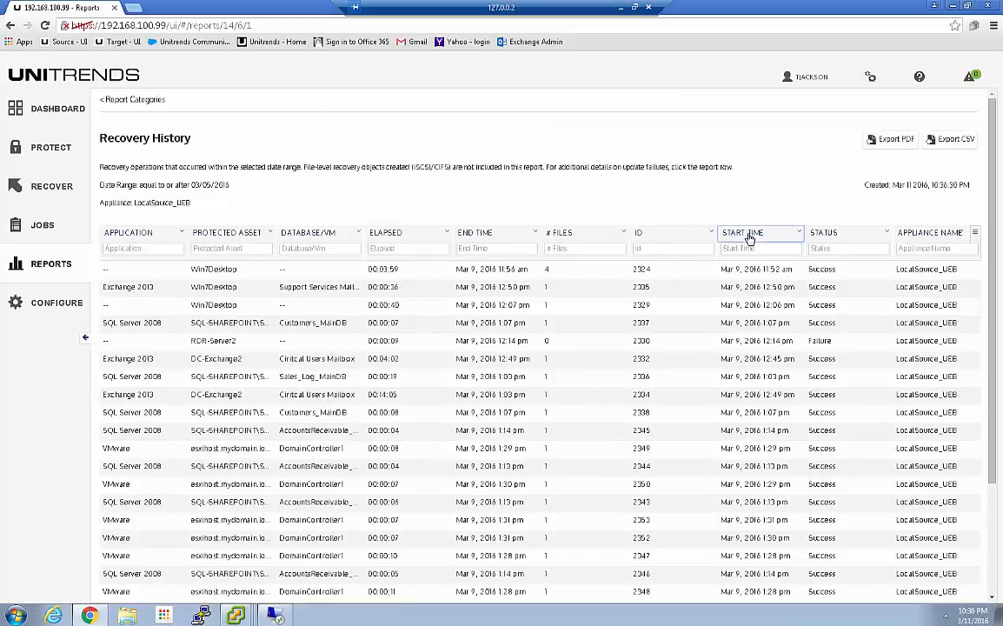
click(746, 233)
click(745, 234)
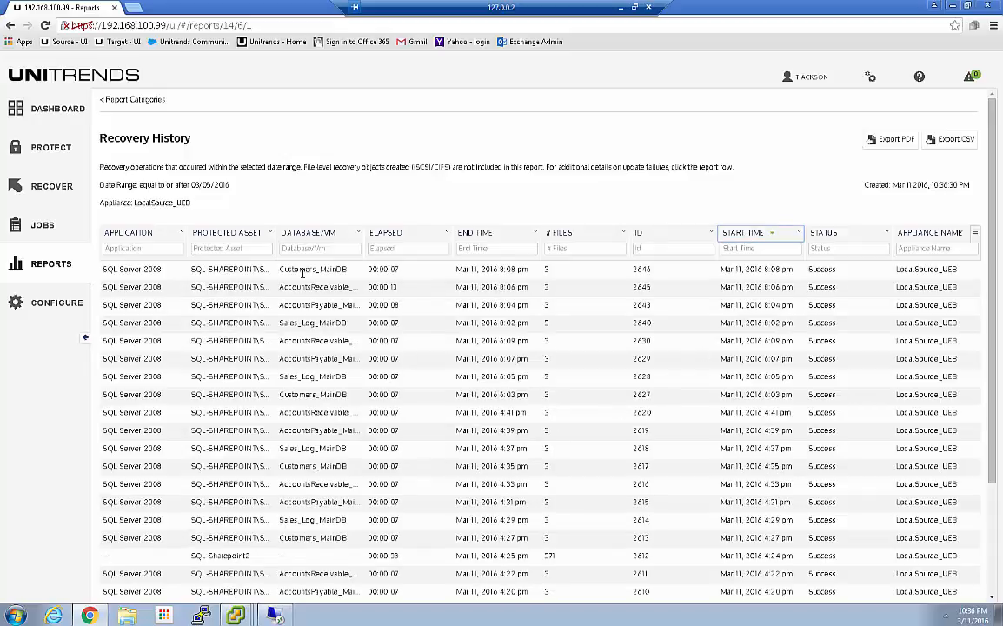
scroll(298, 305, down, 3)
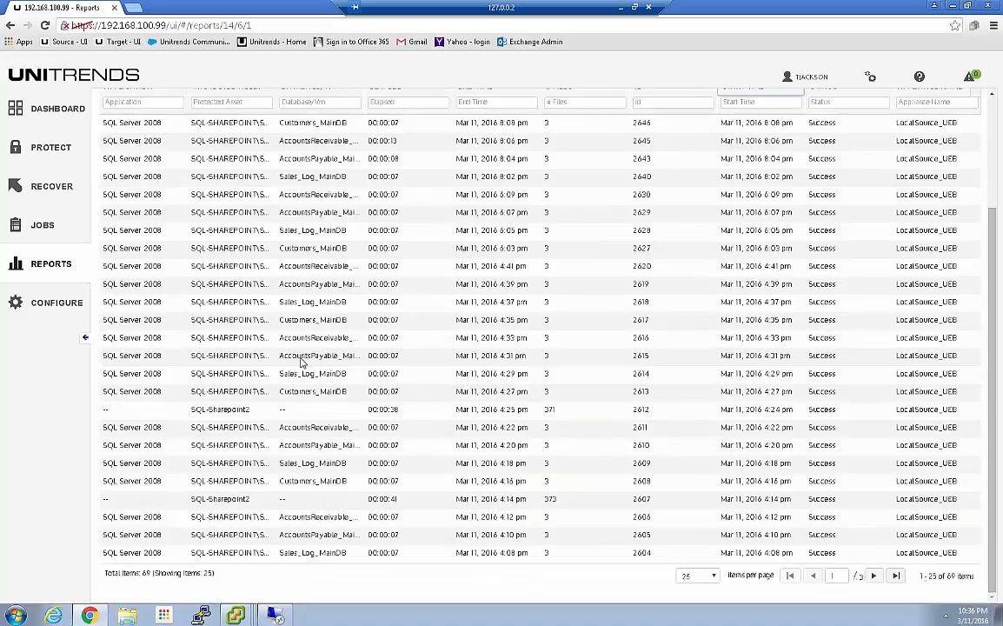
scroll(300, 363, up, 3)
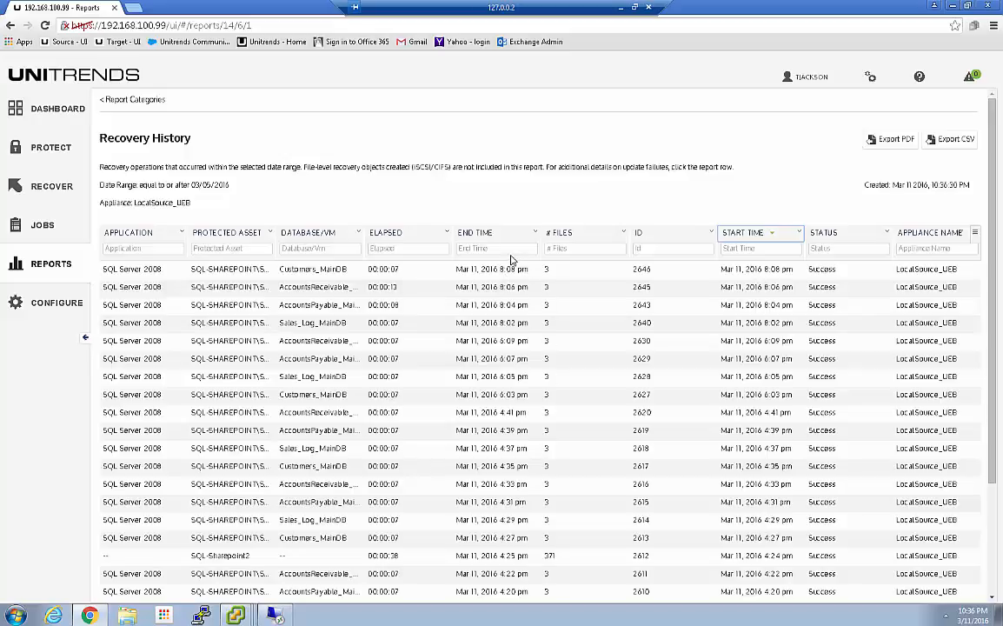
Step: Filter the Recovery History report's protected assets by "dc", and by "sql", reviewing the restores for each
click(224, 247)
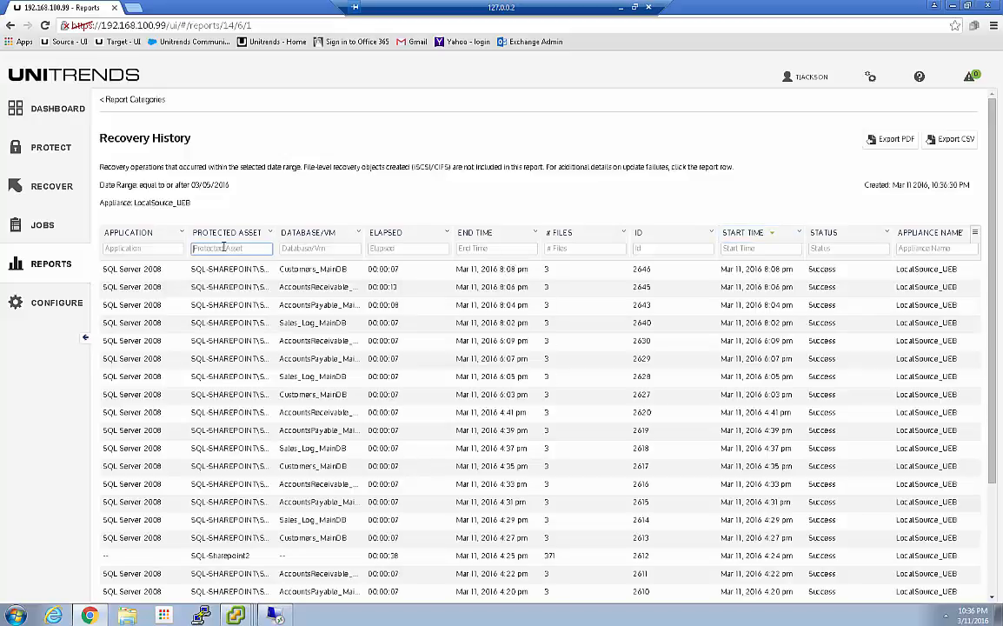
text(dc)
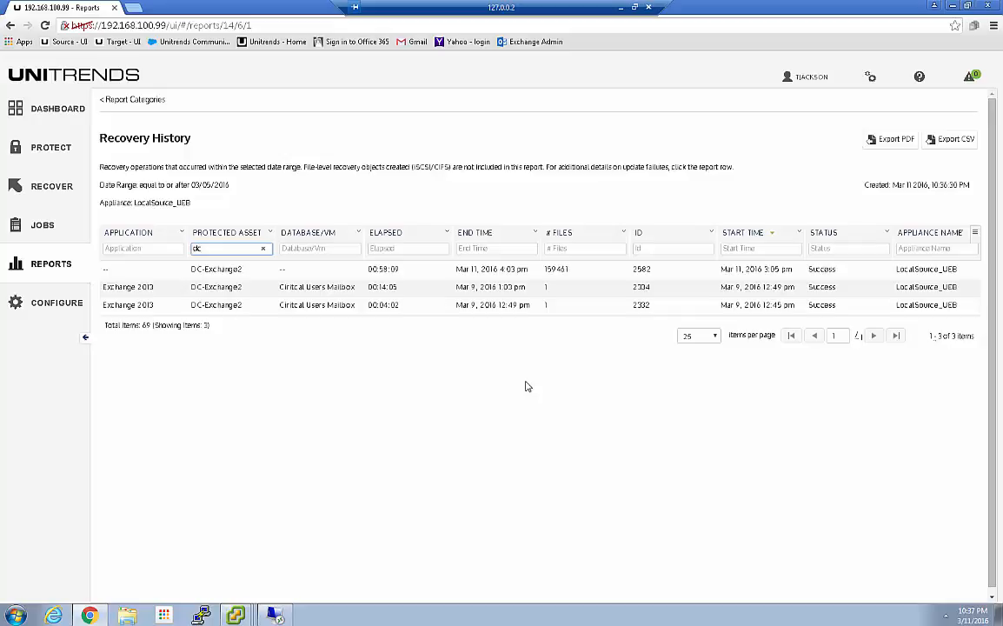
key(BackSpace)
key(BackSpace)
text(sql)
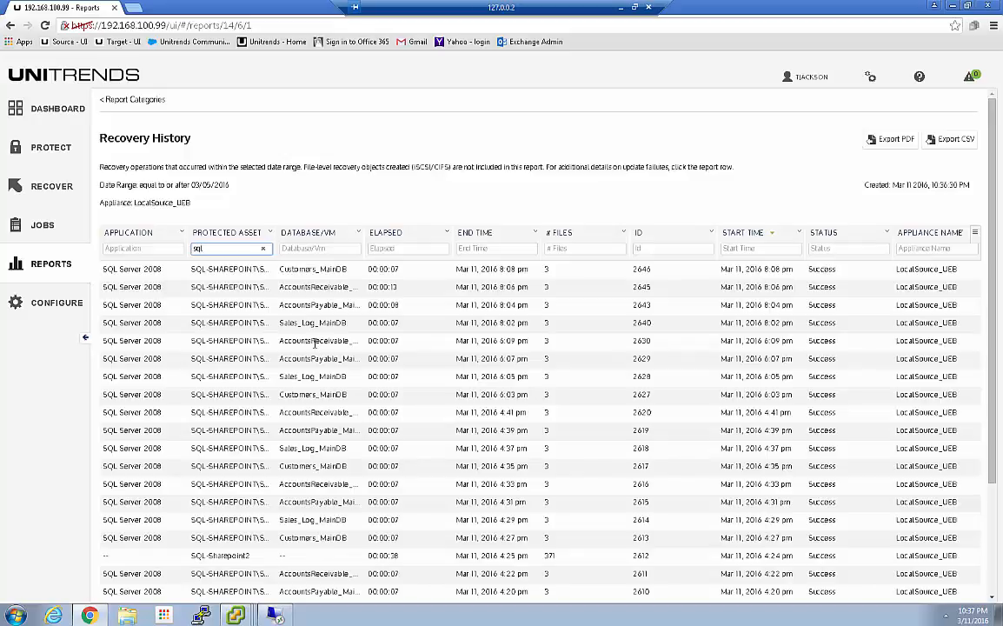
scroll(314, 343, down, 3)
scroll(315, 404, up, 3)
Step: Filter the protected assets by "dc" again and review the status details of DC-Exchange2's March 11 restore
drag(212, 248, 170, 248)
text(dc)
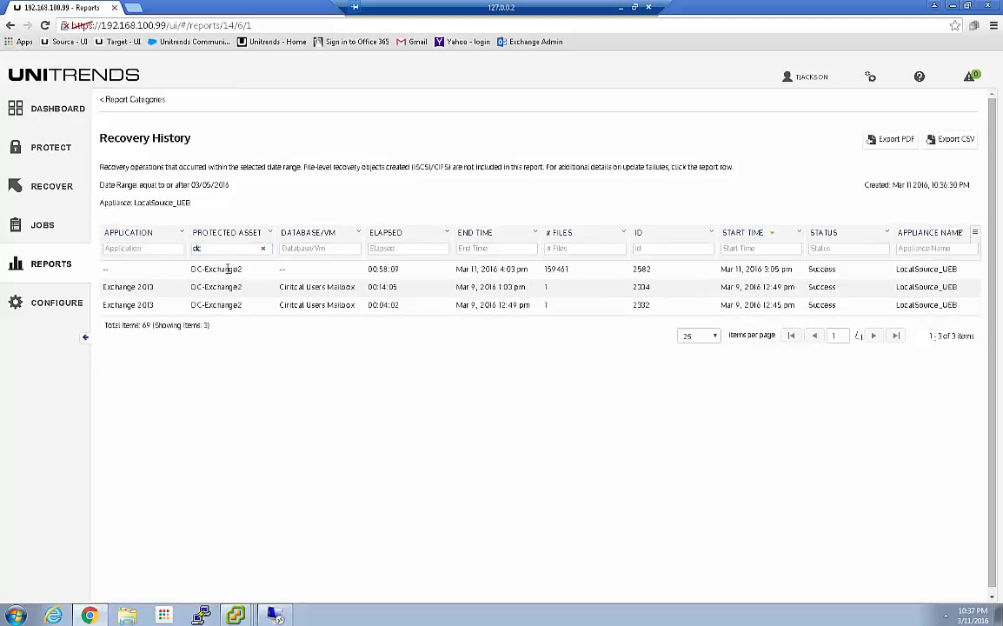
click(209, 269)
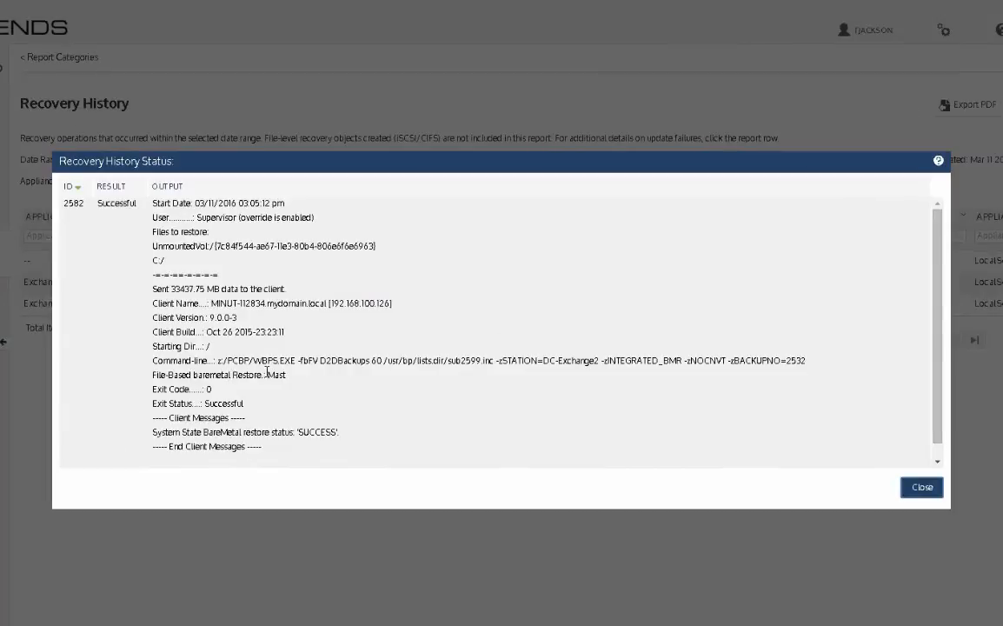
click(921, 486)
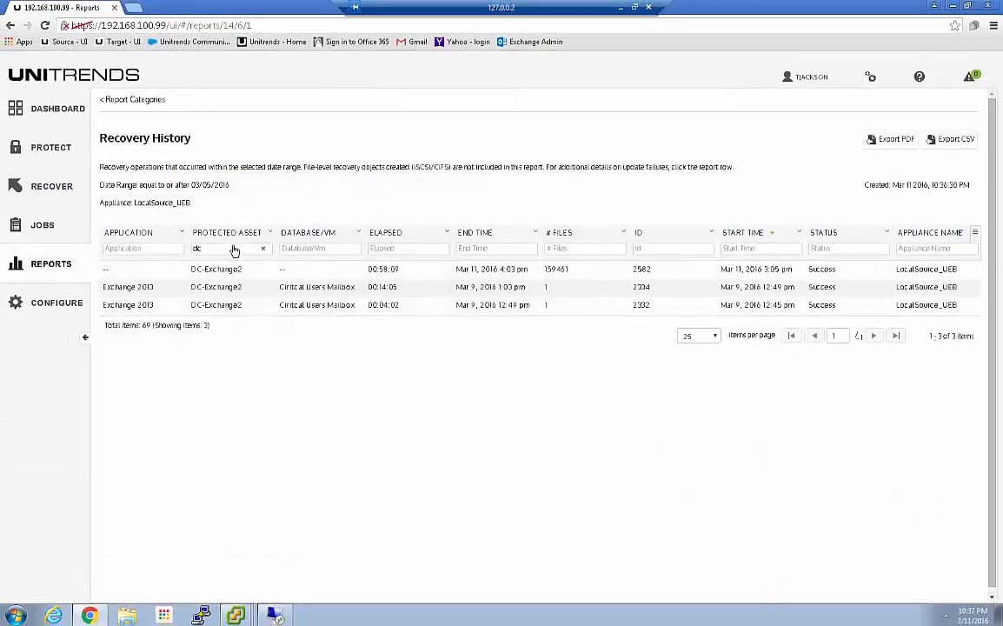
Step: Filter the protected assets by "sql" and review the status details of the most recent Customers_MainDB restore
key(ctrl+a)
text(sq)
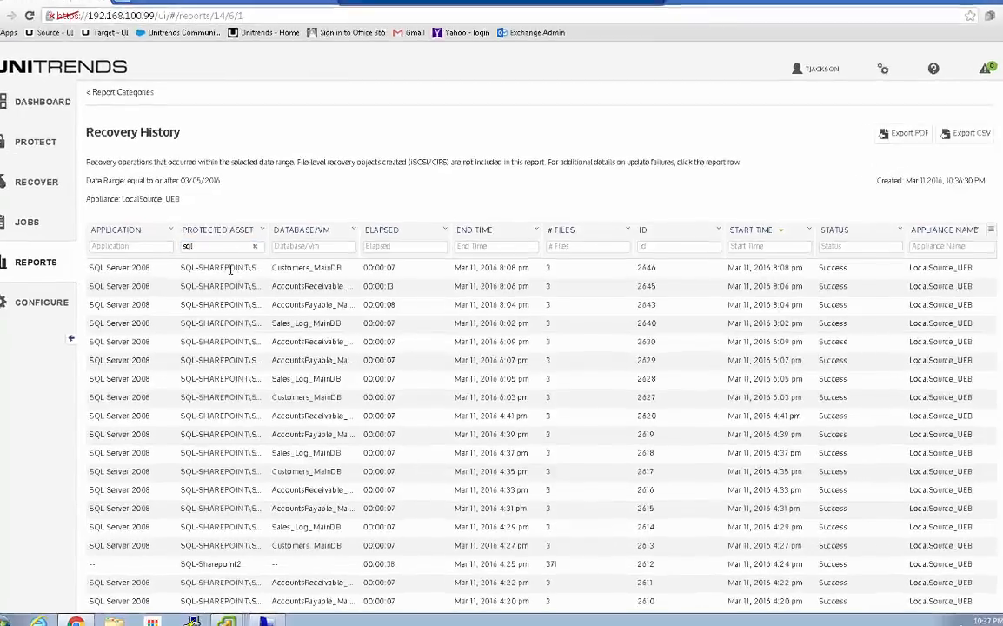
click(238, 271)
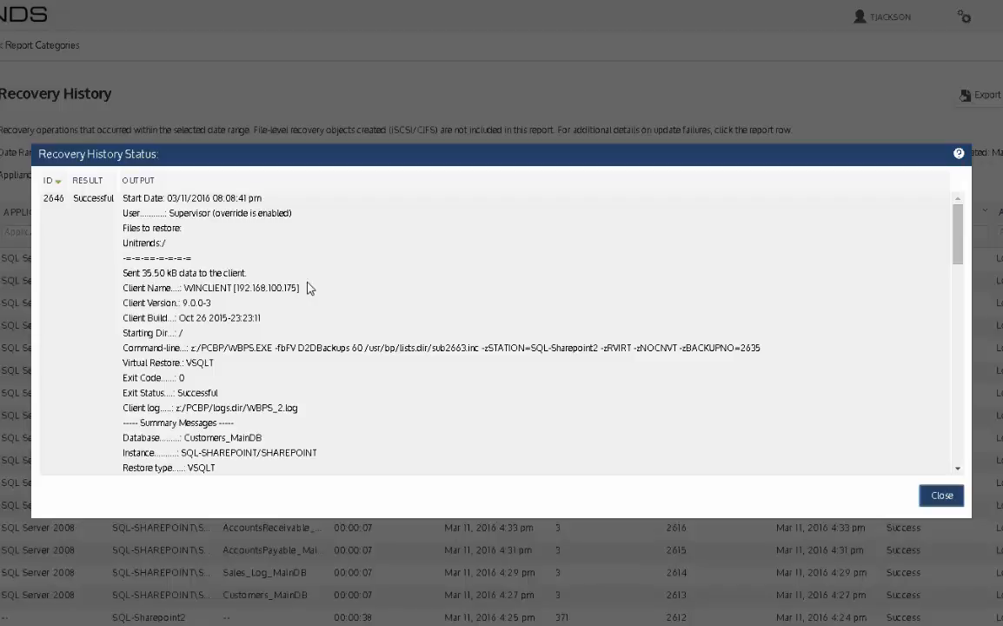
click(928, 495)
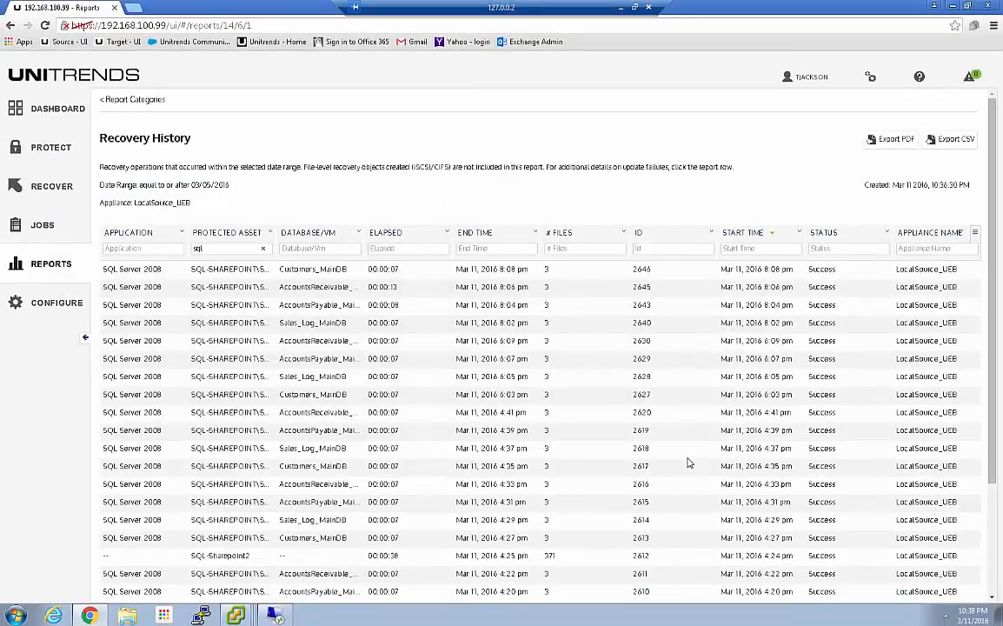
Step: Return to the dashboard, bring up the DC_Exch2_BMRi console, and acknowledge the recovery wizard's restore status
click(44, 116)
mouse_move(236, 613)
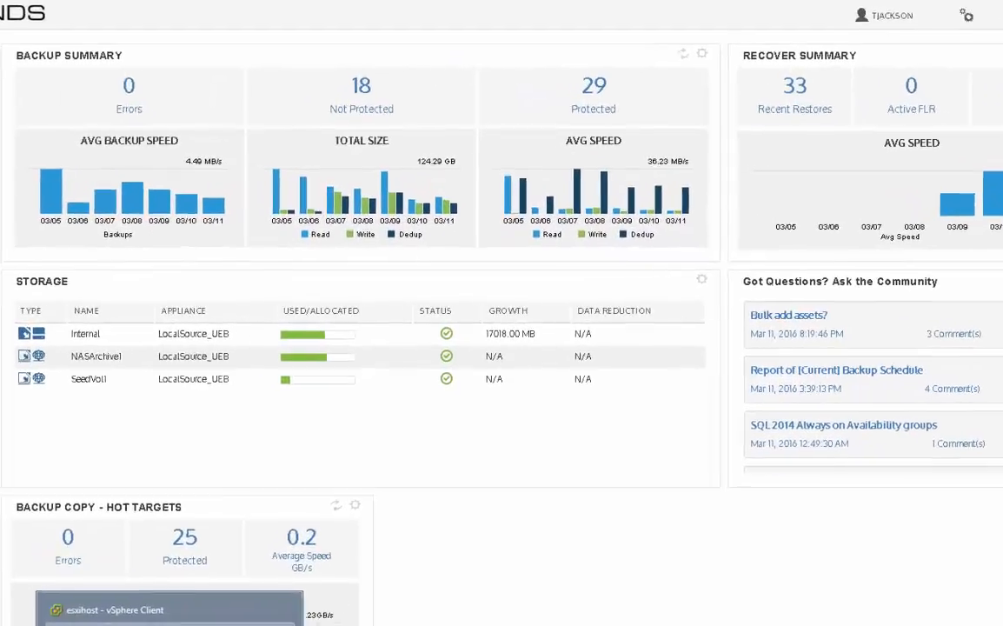
click(217, 588)
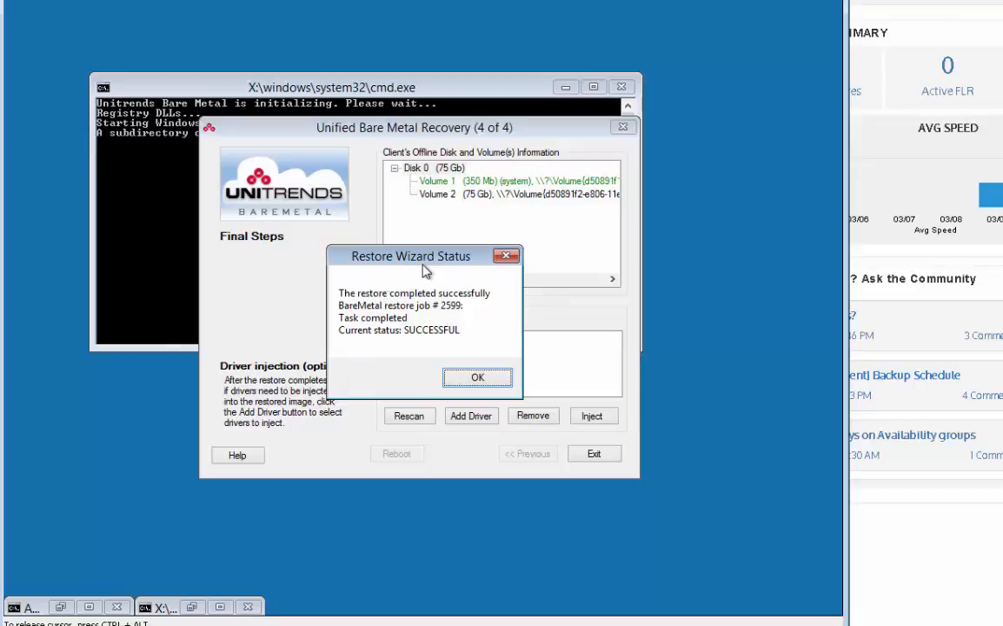
click(474, 380)
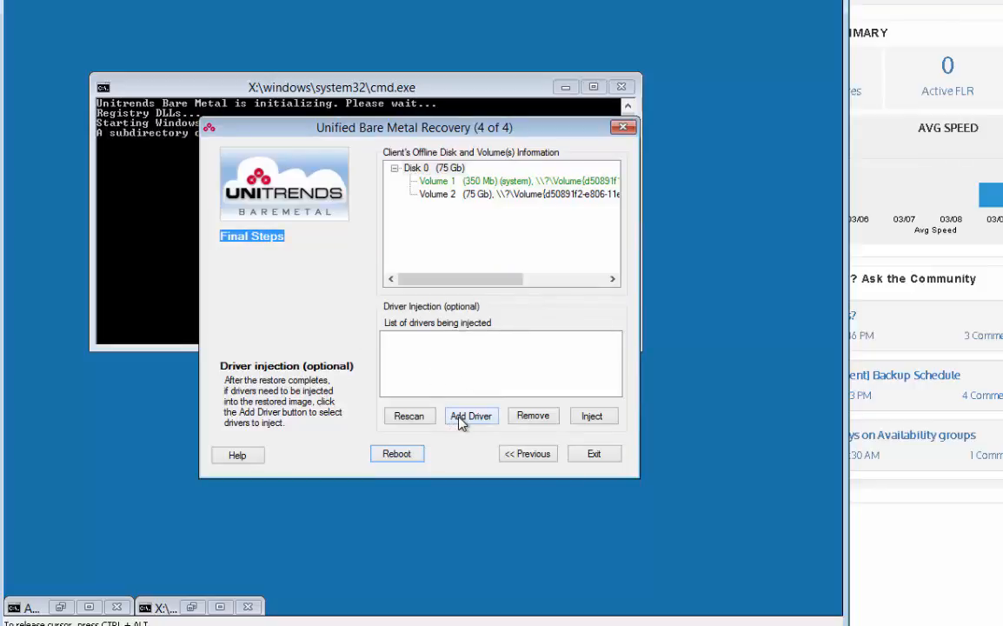
Step: Select Volume 2 and add the ESX Guest Storage Driver to the list of drivers being injected
click(491, 204)
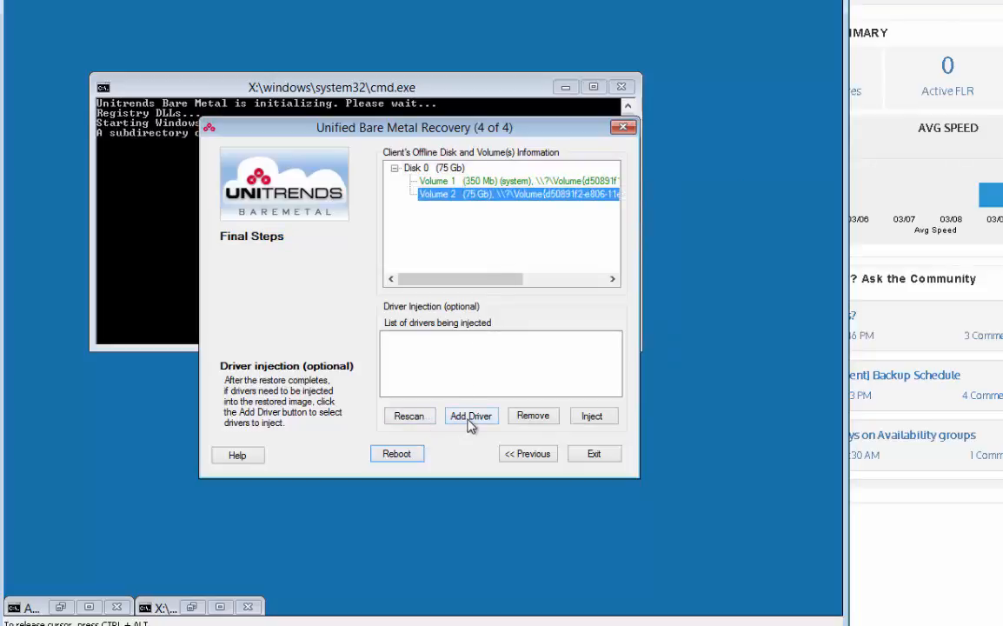
click(470, 421)
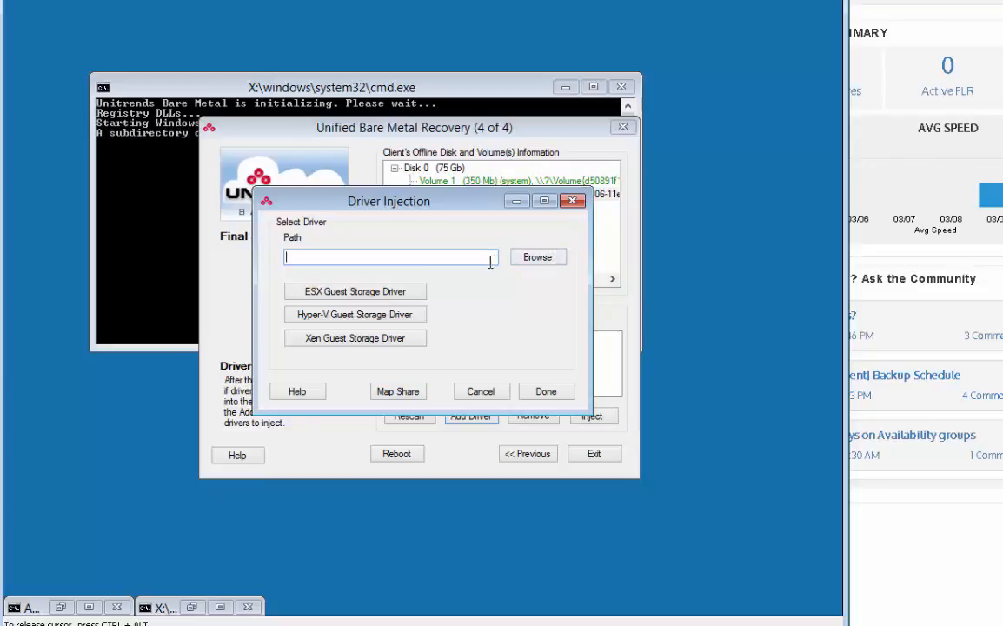
click(403, 295)
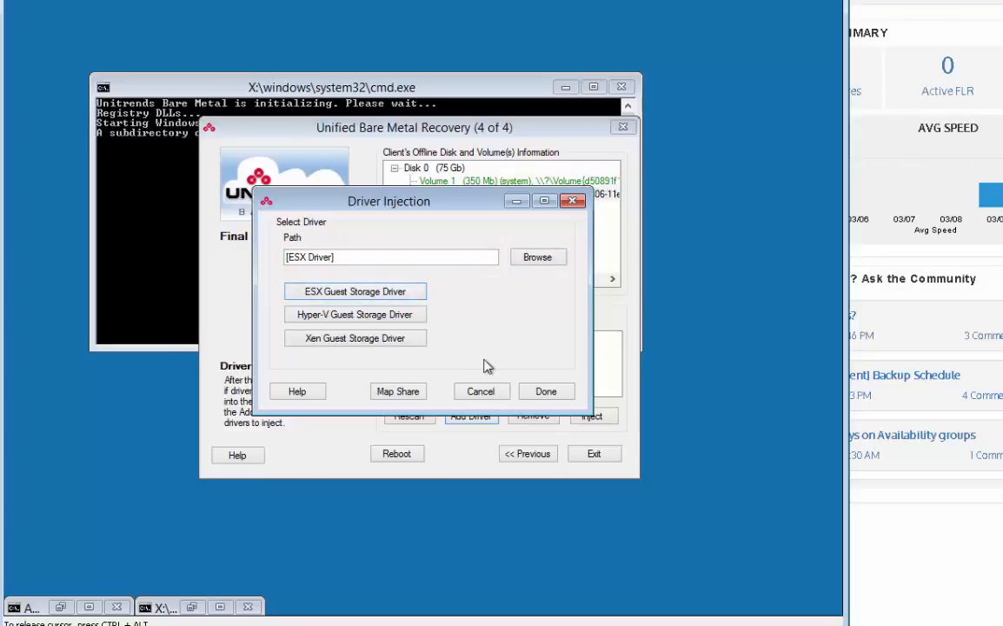
click(533, 391)
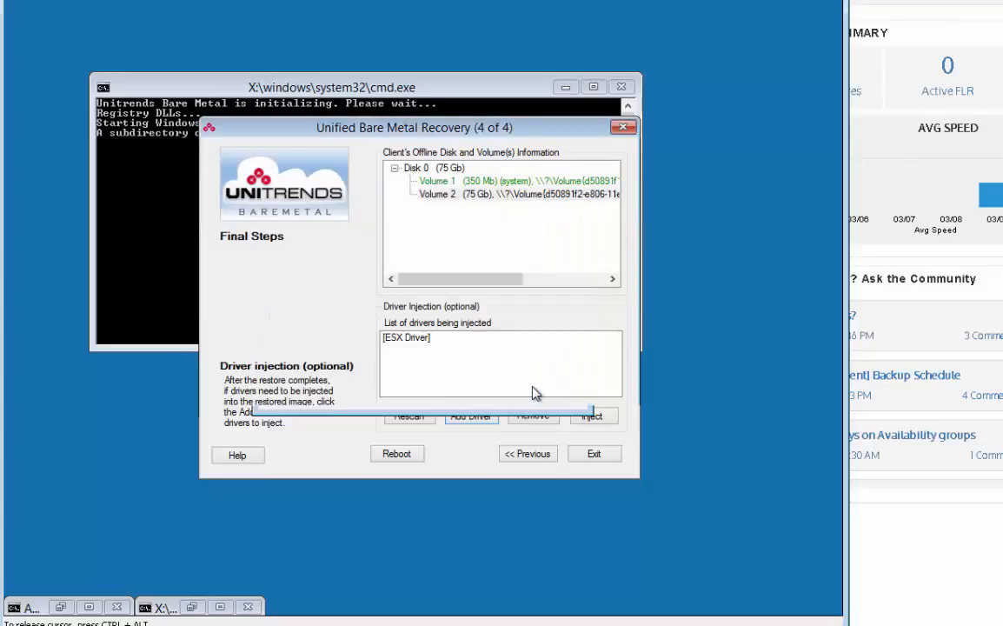
Step: Inject the ESX driver into the offline Windows boot volume, Volume 2, and acknowledge the result
click(453, 344)
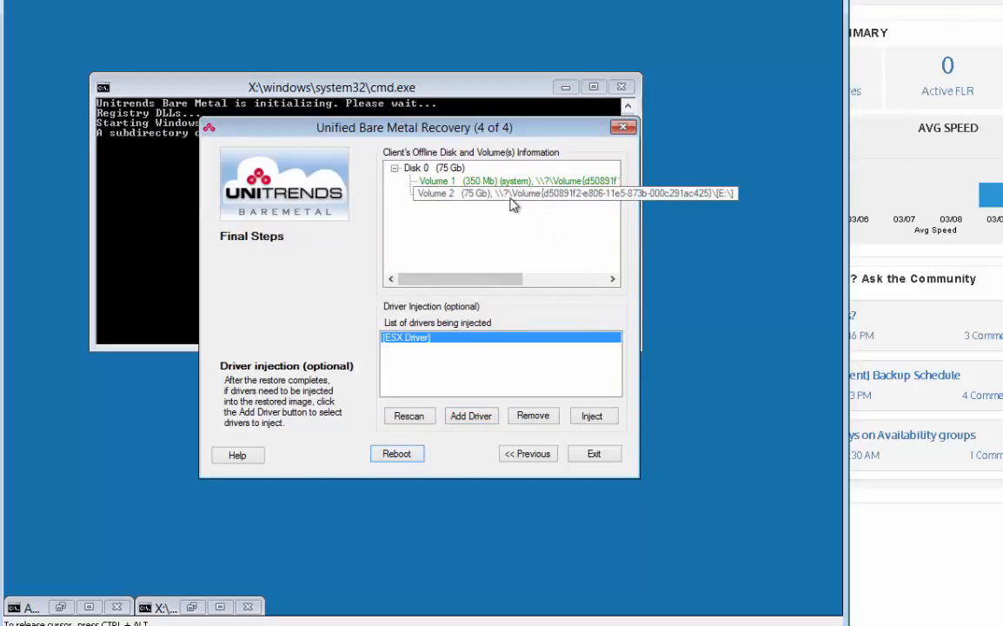
click(558, 201)
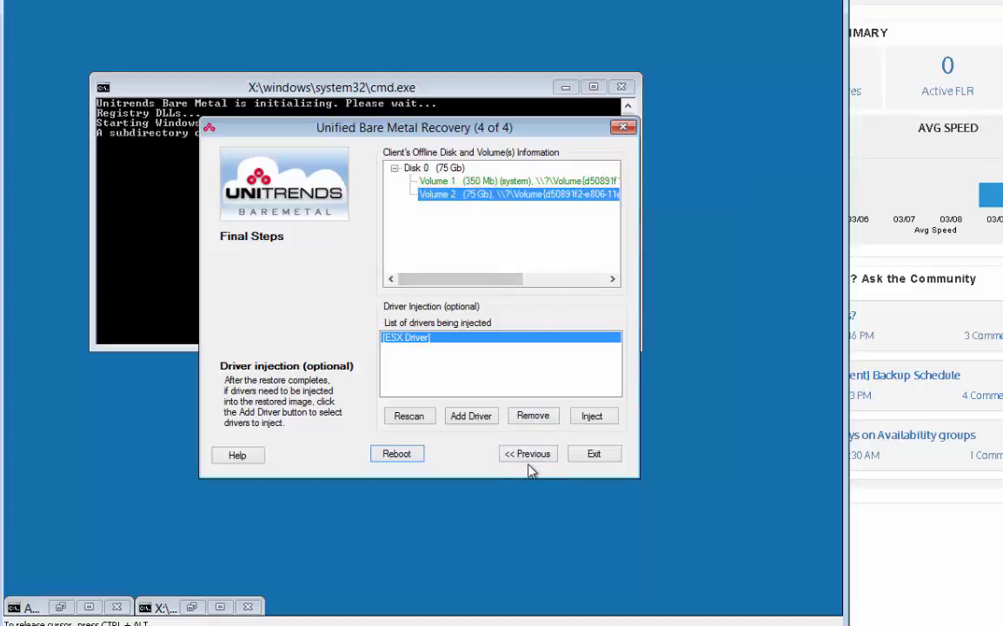
click(588, 420)
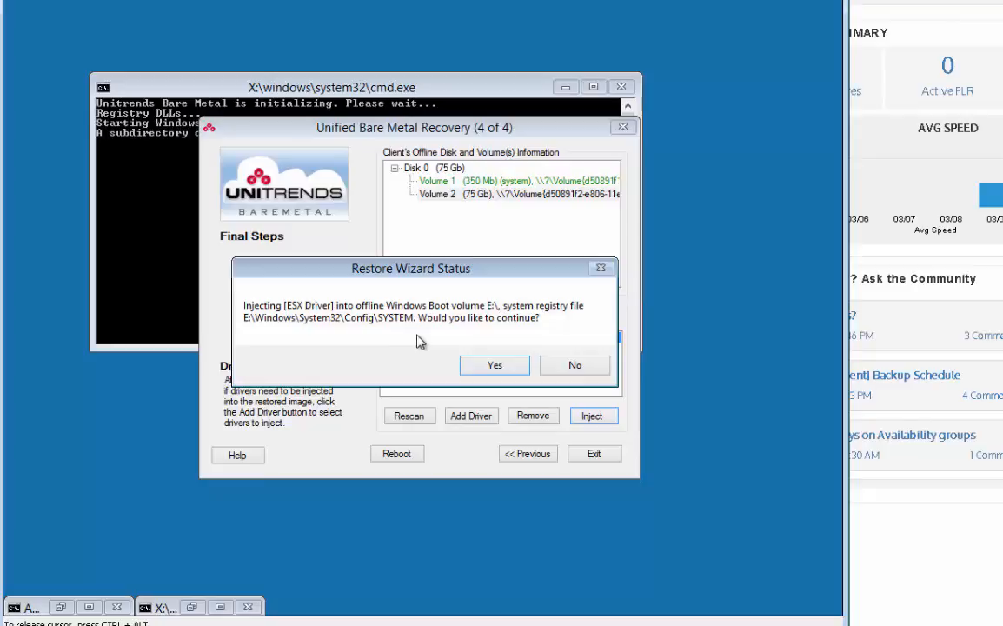
click(486, 365)
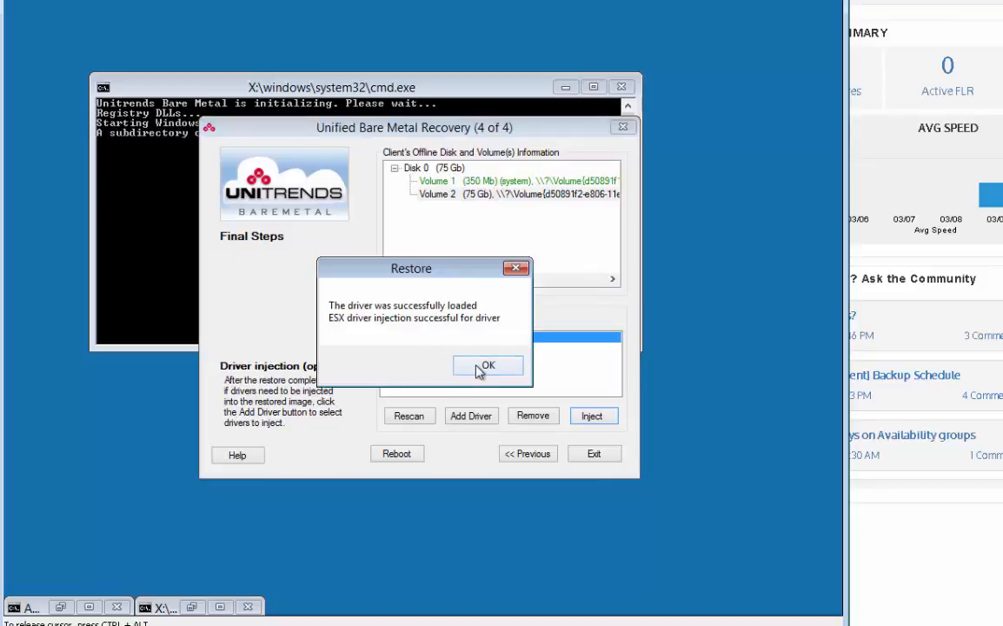
click(485, 368)
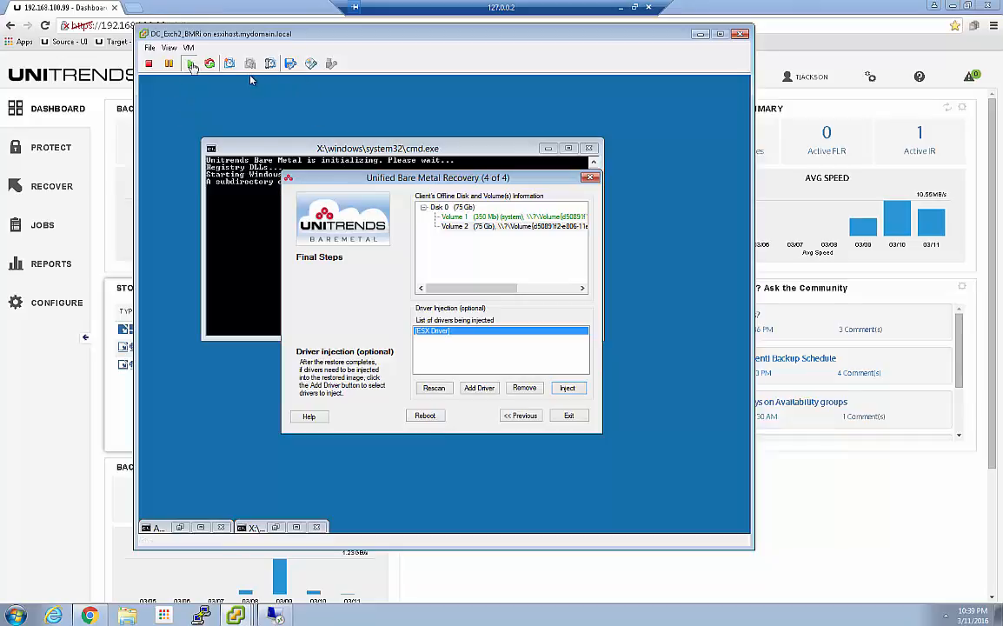
Step: Disconnect DC_Exch2_BMRi's Network adapter 1, turn off its connection at power on, and dismiss the recovery wizard's network notice
click(188, 47)
click(223, 100)
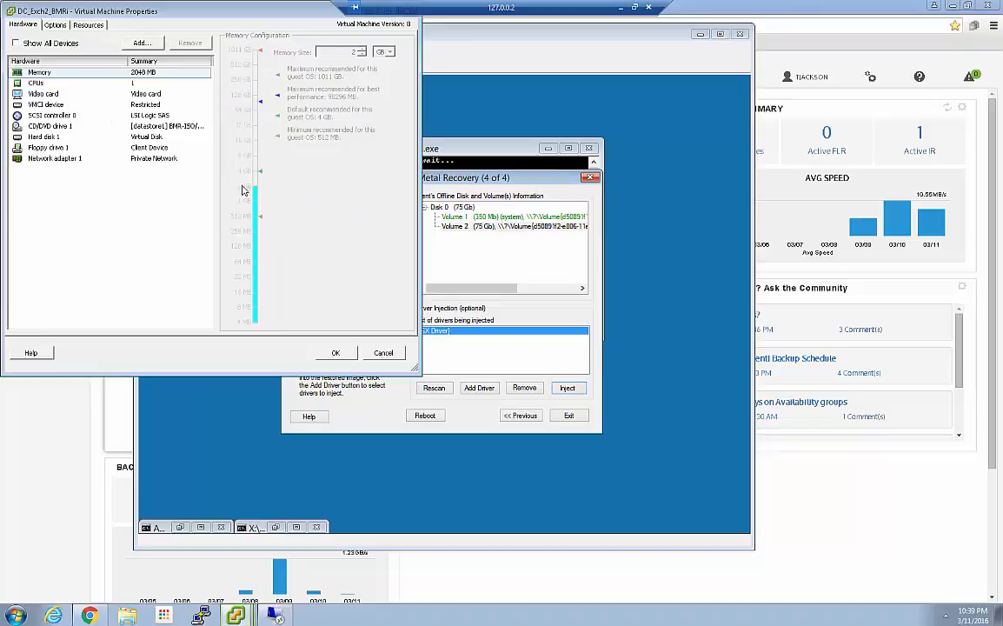
click(52, 157)
click(232, 47)
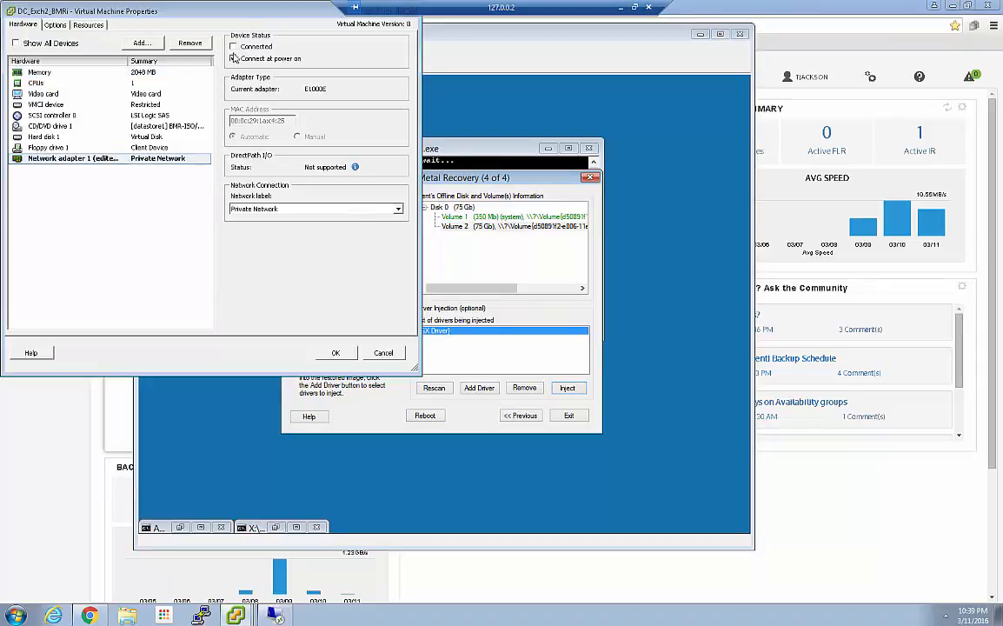
click(234, 59)
click(338, 354)
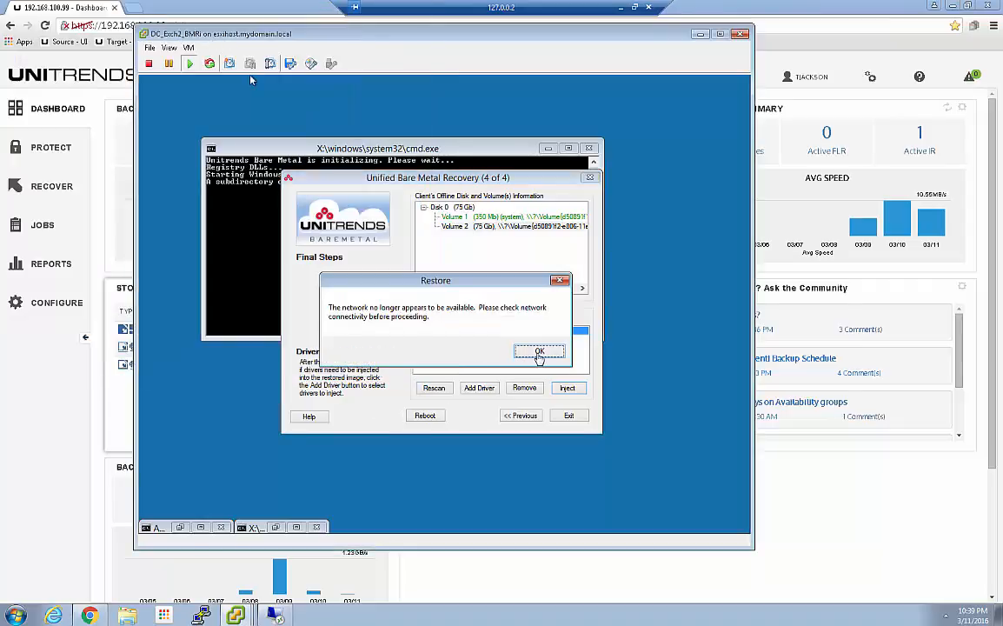
click(252, 80)
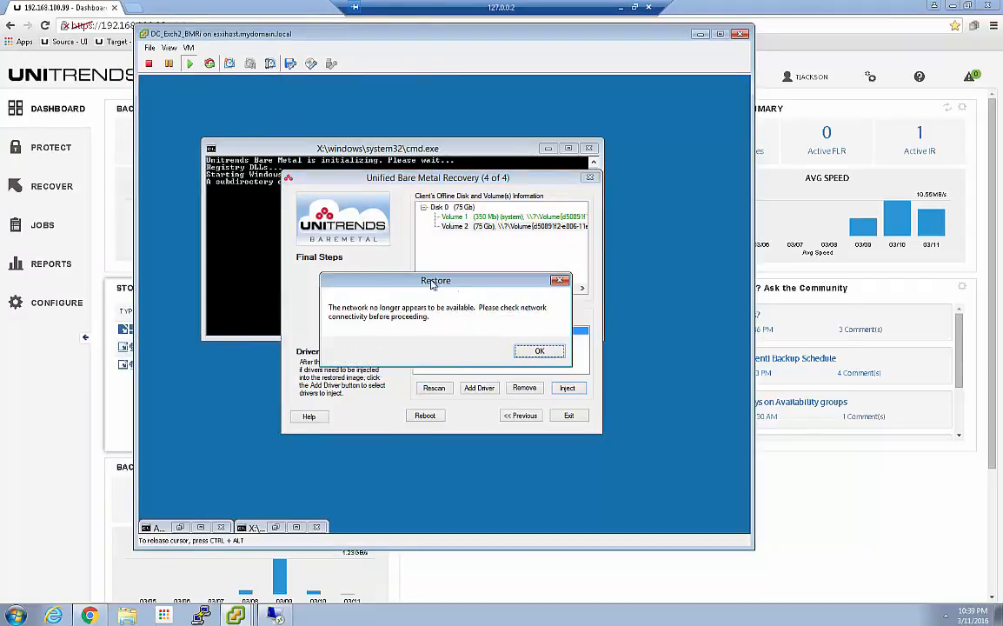
click(535, 351)
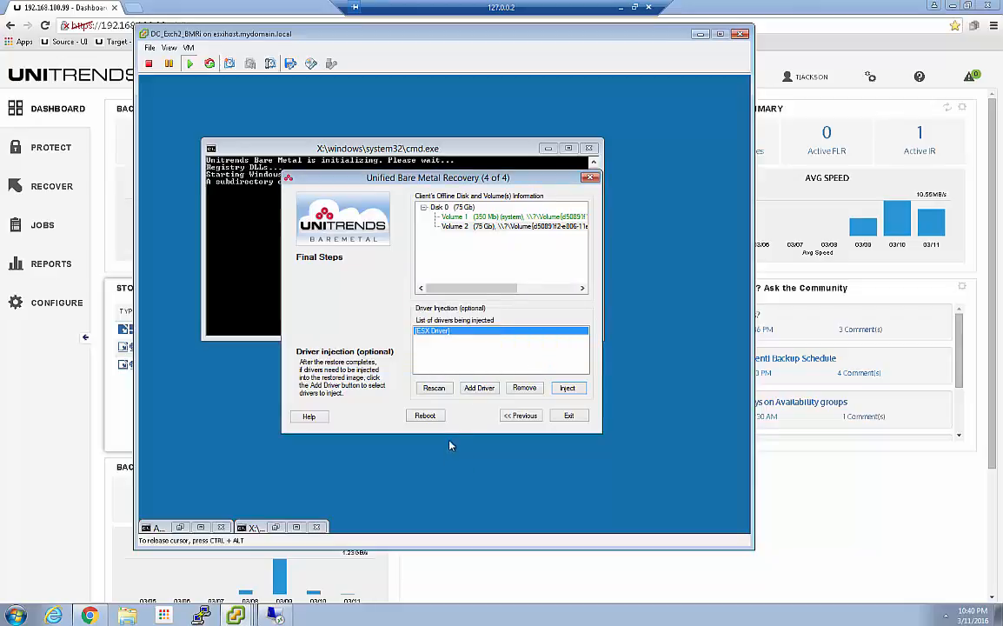
Step: Reboot DC_Exch2_BMRi from the bare metal recovery wizard, confirm the restart, and clear its console away from the Unitrends dashboard
click(424, 417)
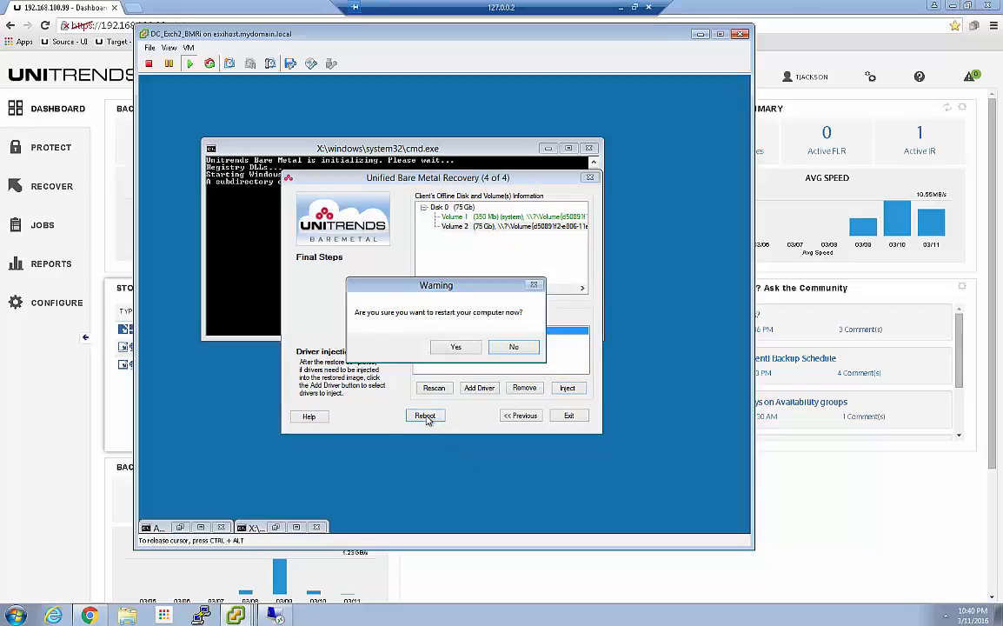
click(453, 350)
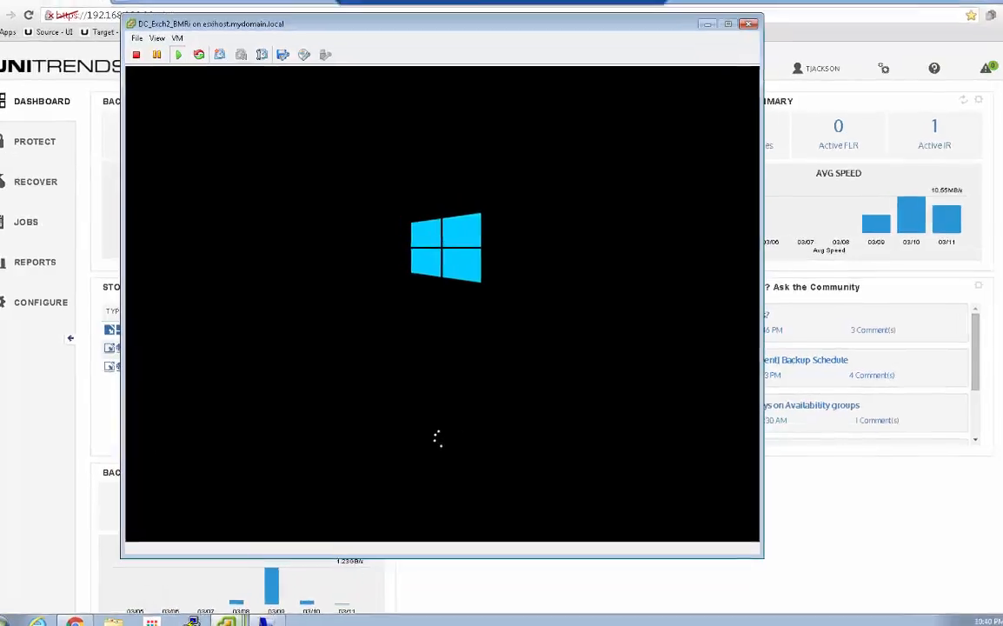
mouse_move(227, 622)
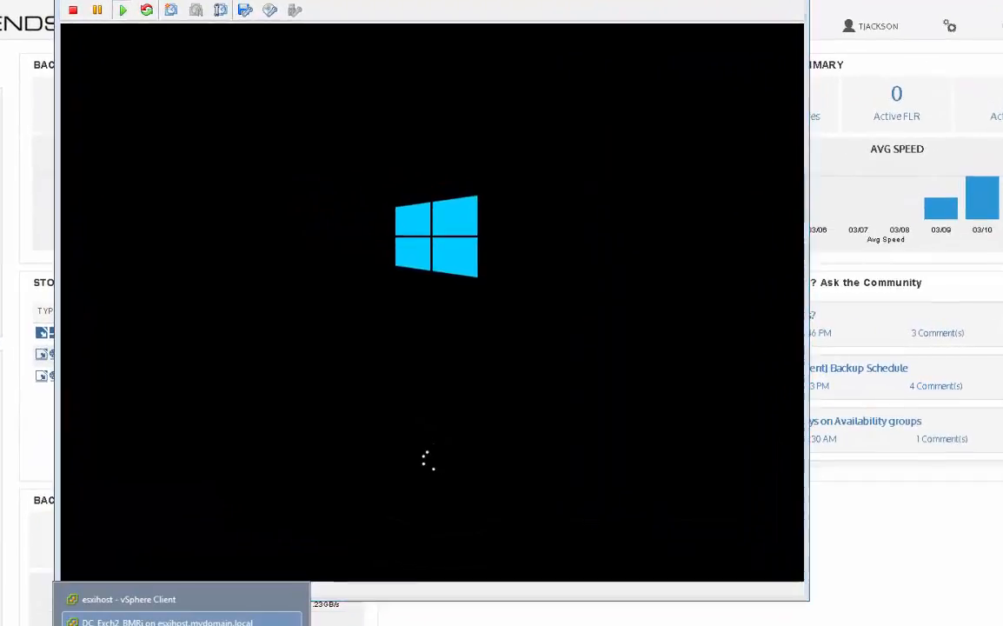
click(268, 624)
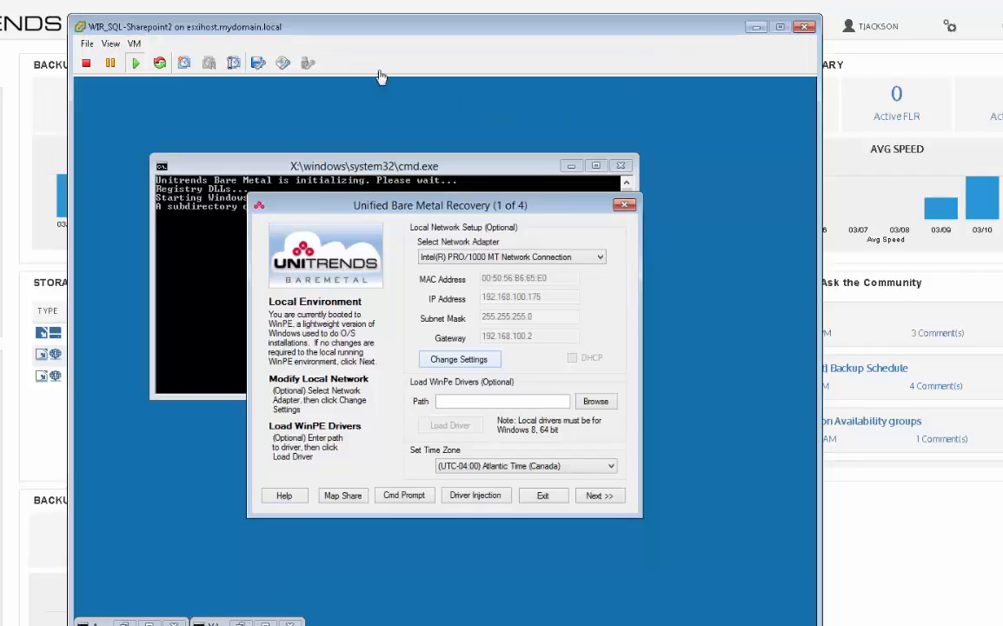
drag(314, 29, 291, 8)
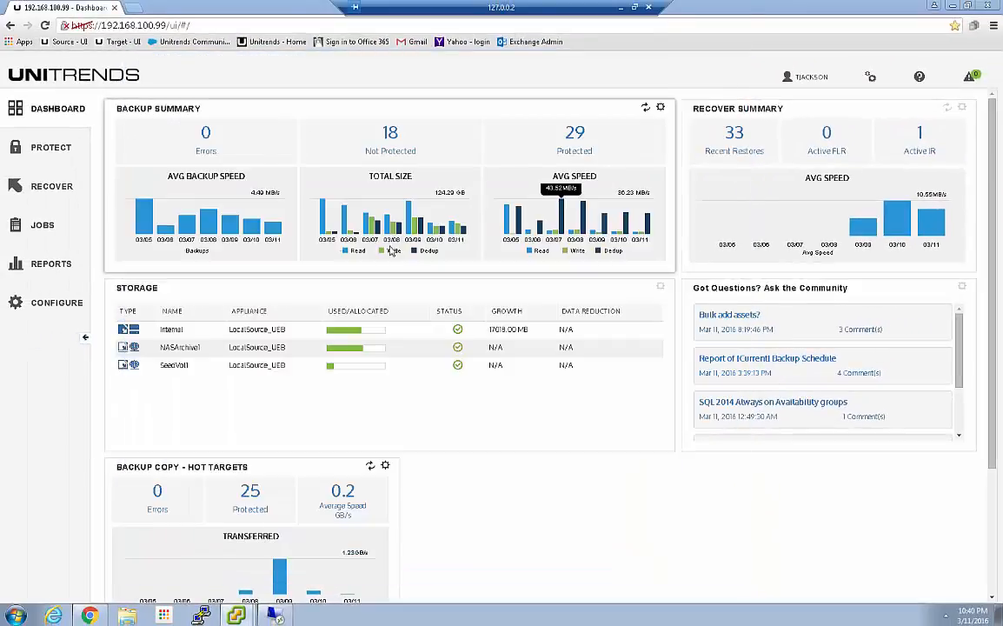
Step: Examine the details, pending backups and backup history of the WIR_SQL-Sharepoint2 instant recovery
click(32, 189)
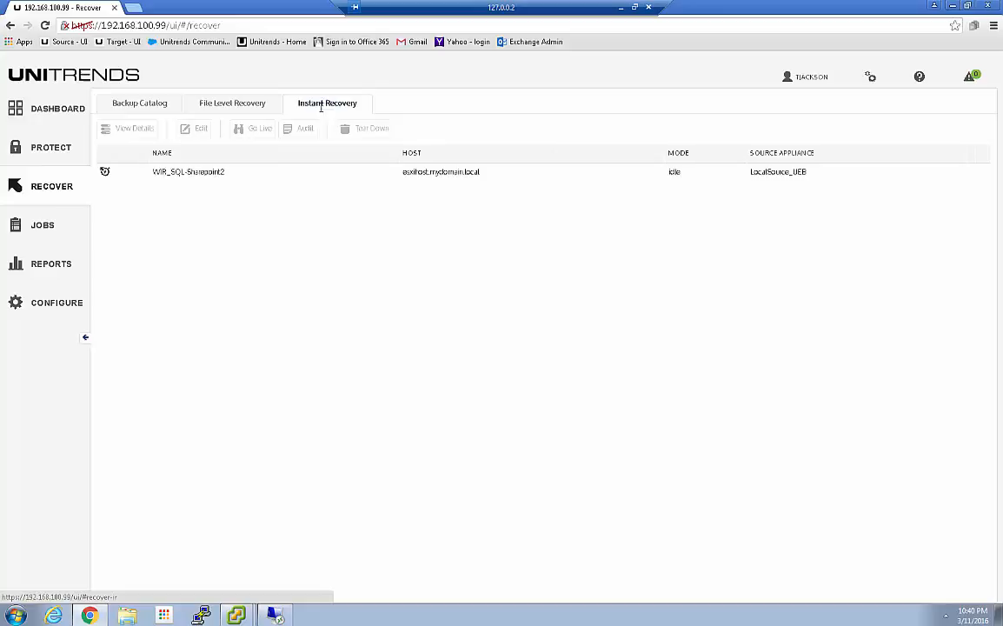
click(187, 173)
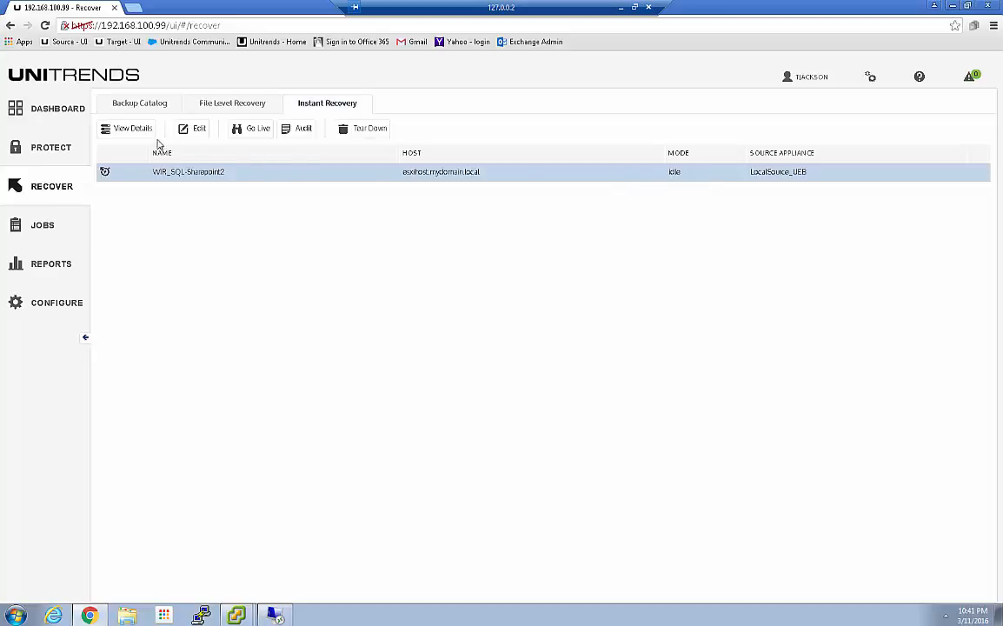
click(123, 136)
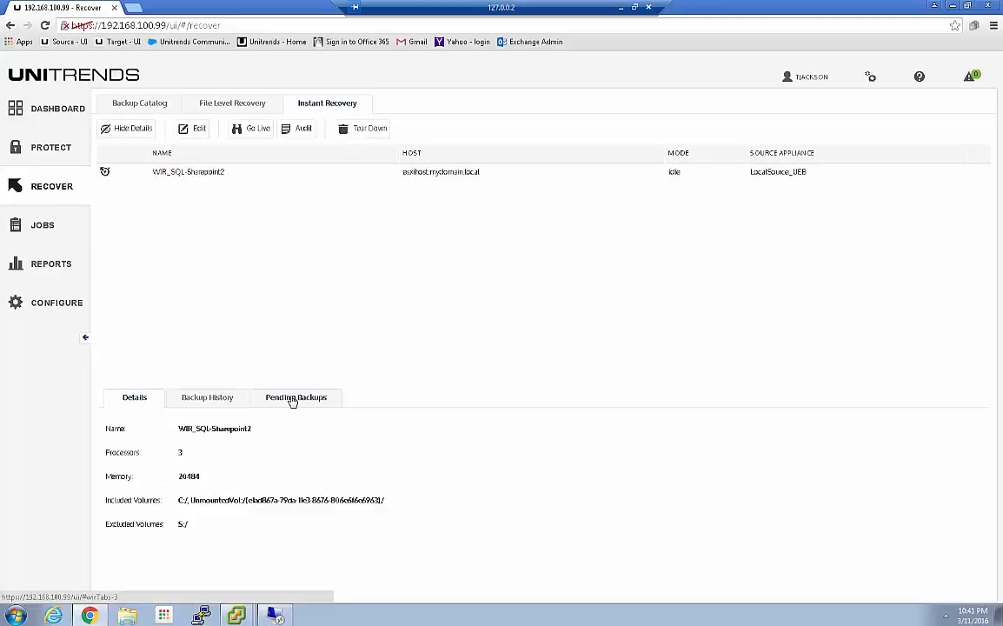
click(291, 397)
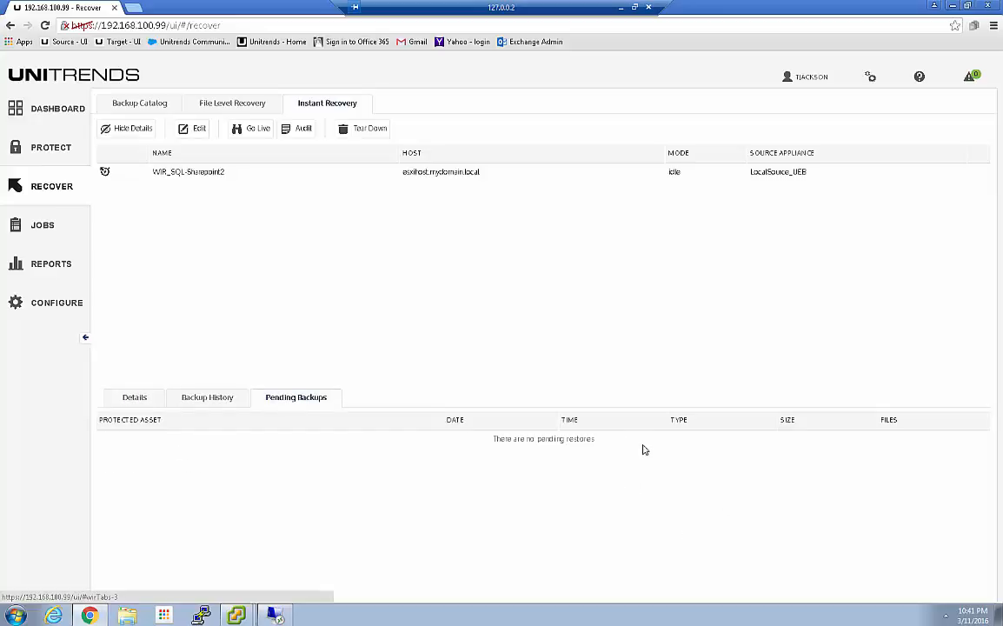
click(198, 398)
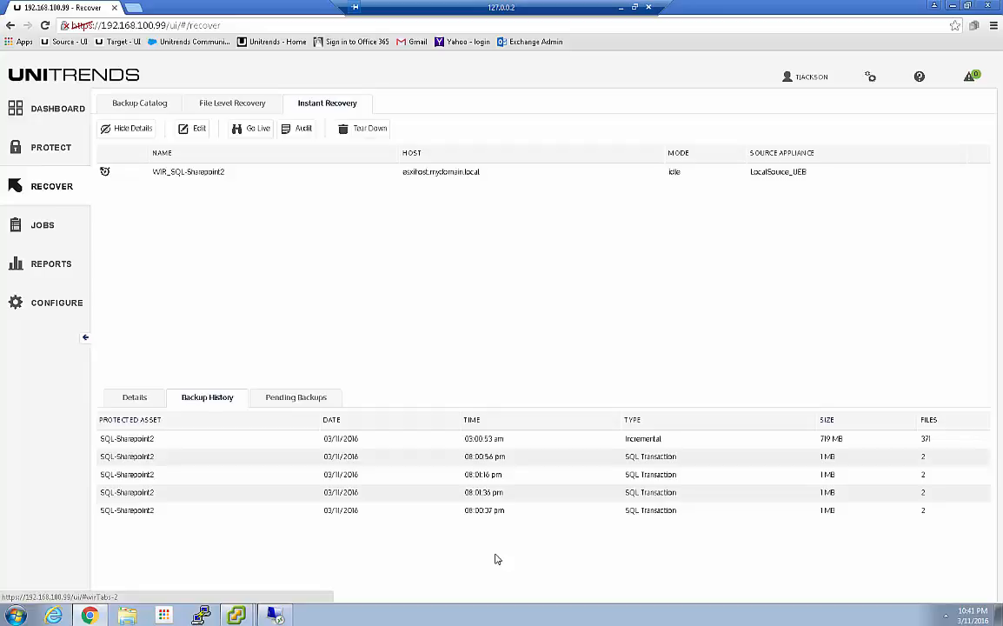
click(209, 173)
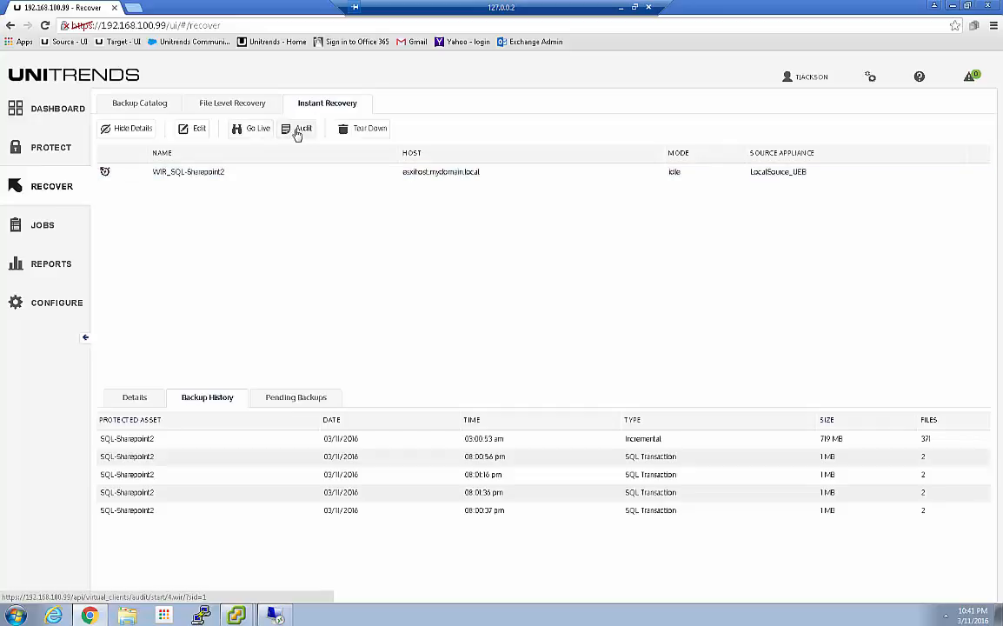
click(253, 132)
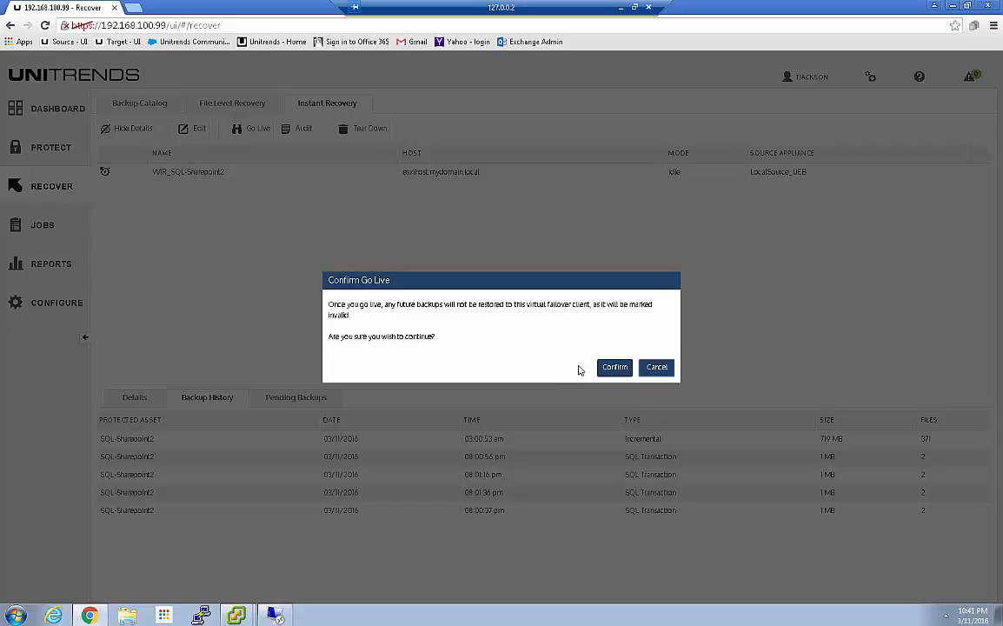
click(656, 368)
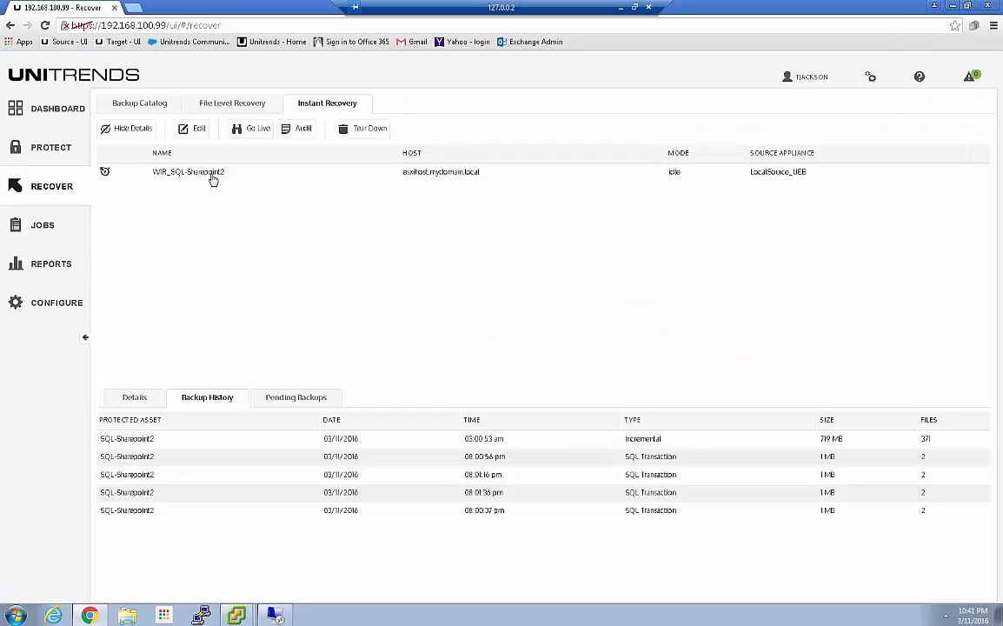
Step: Put the WIR_SQL-Sharepoint2 instant recovery into audit mode and confirm the change
click(211, 174)
click(301, 130)
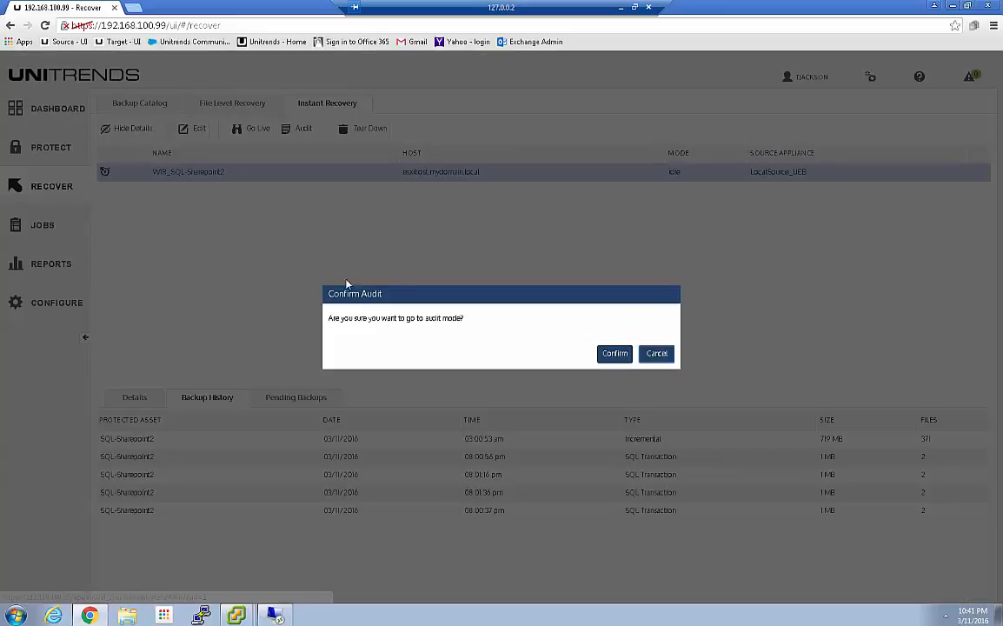
click(615, 353)
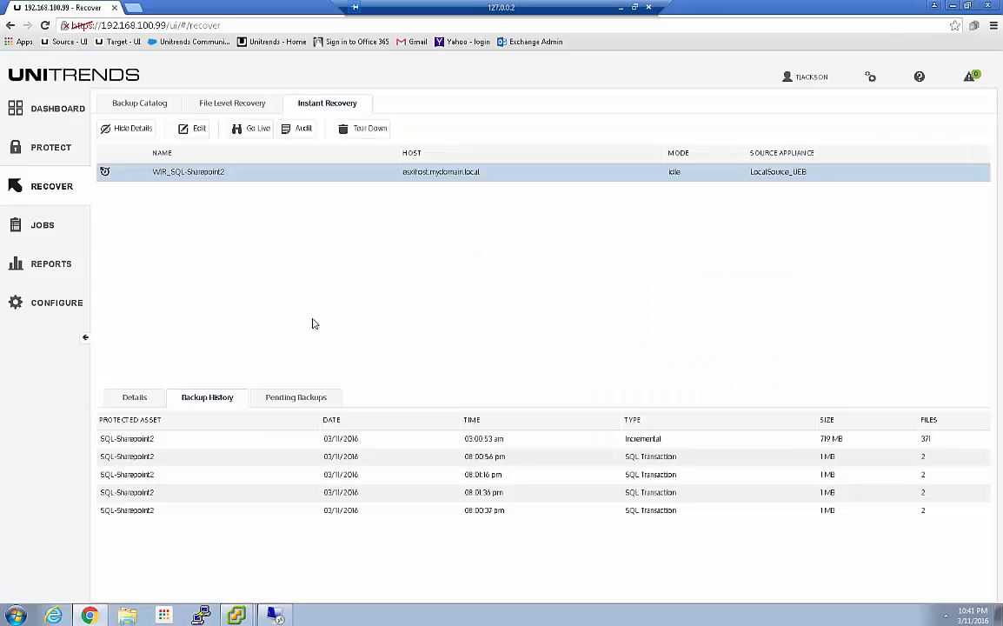
click(220, 176)
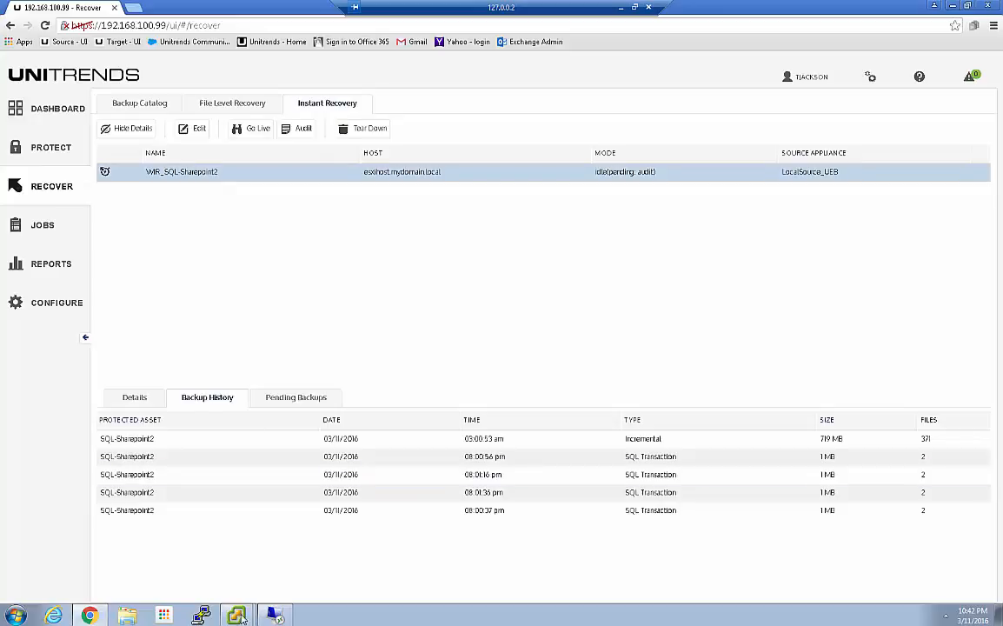
Step: Switch to the vSphere Client and open the console of the WIR_SQL-Sharepoint2 virtual machine
mouse_move(236, 614)
click(197, 570)
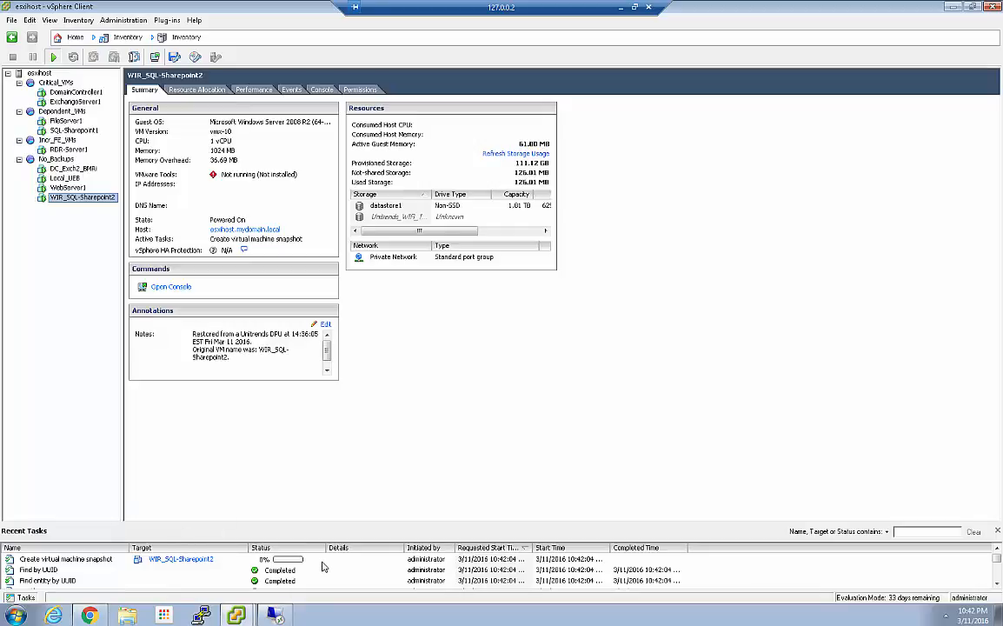
click(162, 290)
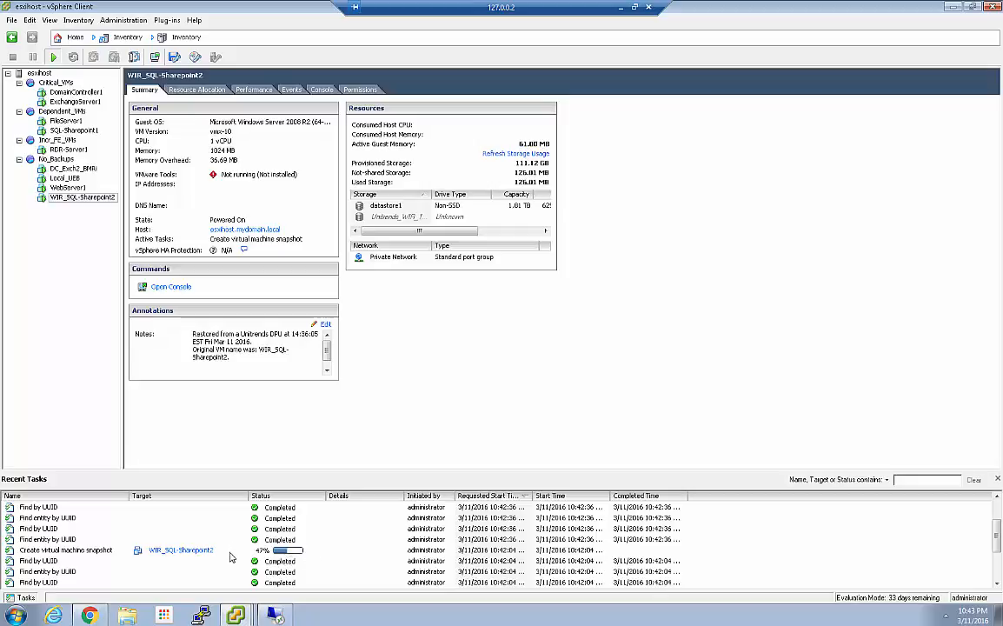
click(235, 615)
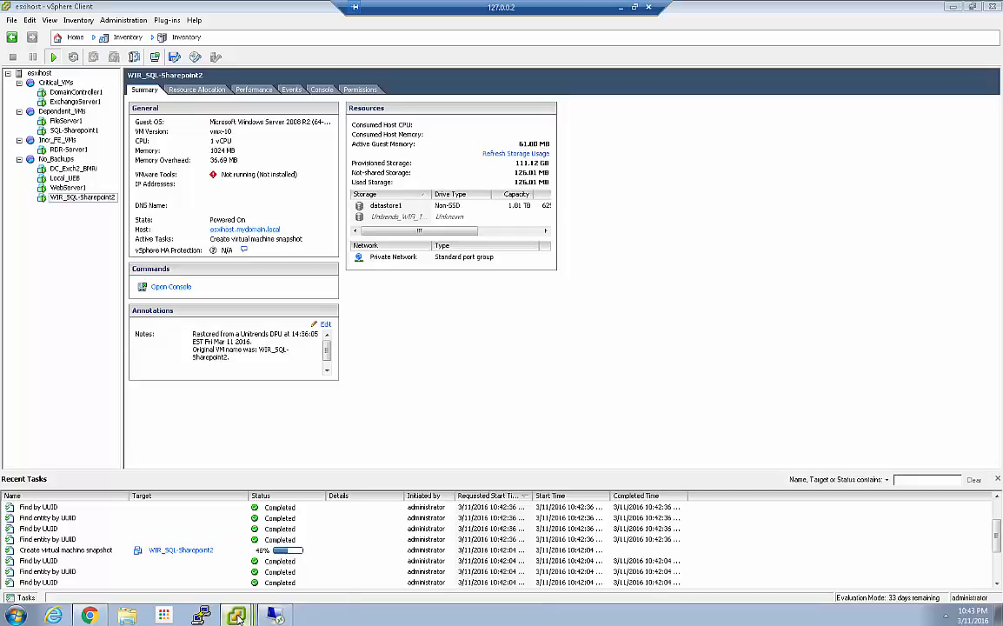
click(174, 590)
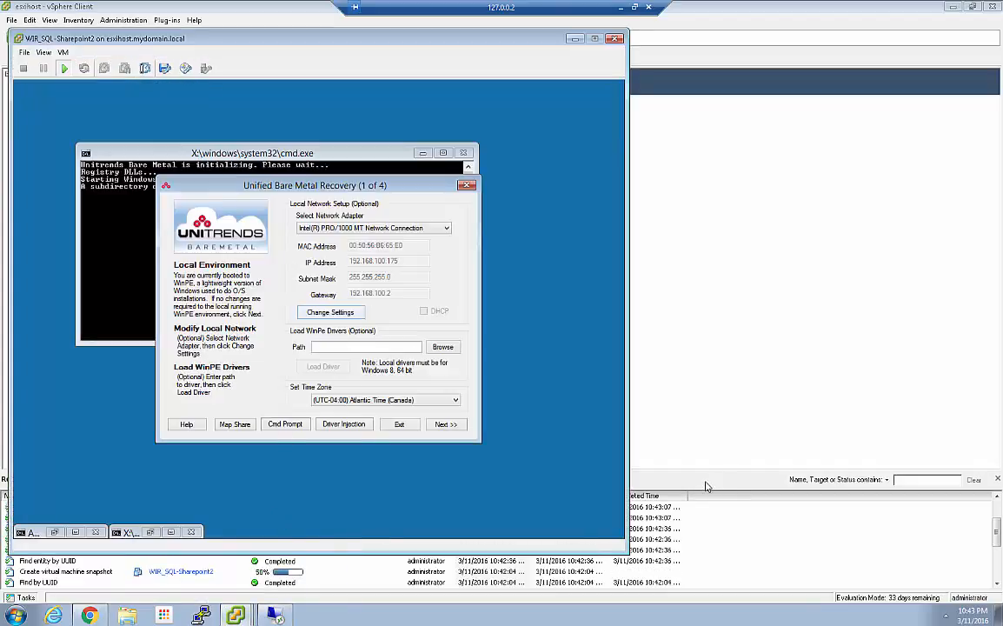
Step: Bring up the DC_Exch2_BMRi console and compare it with the WIR_SQL-Sharepoint2 console
mouse_move(233, 615)
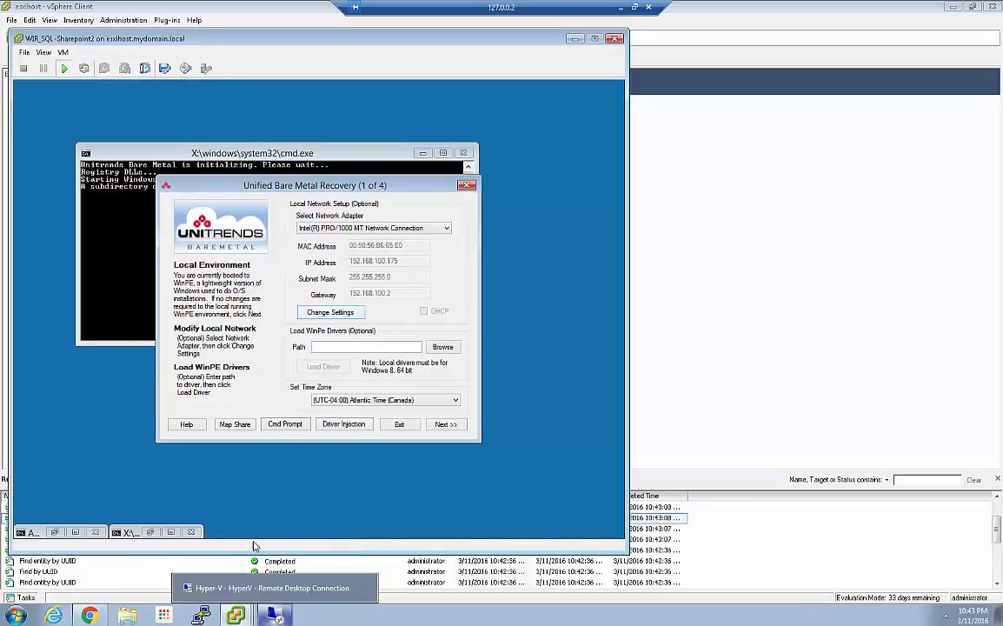
mouse_move(200, 615)
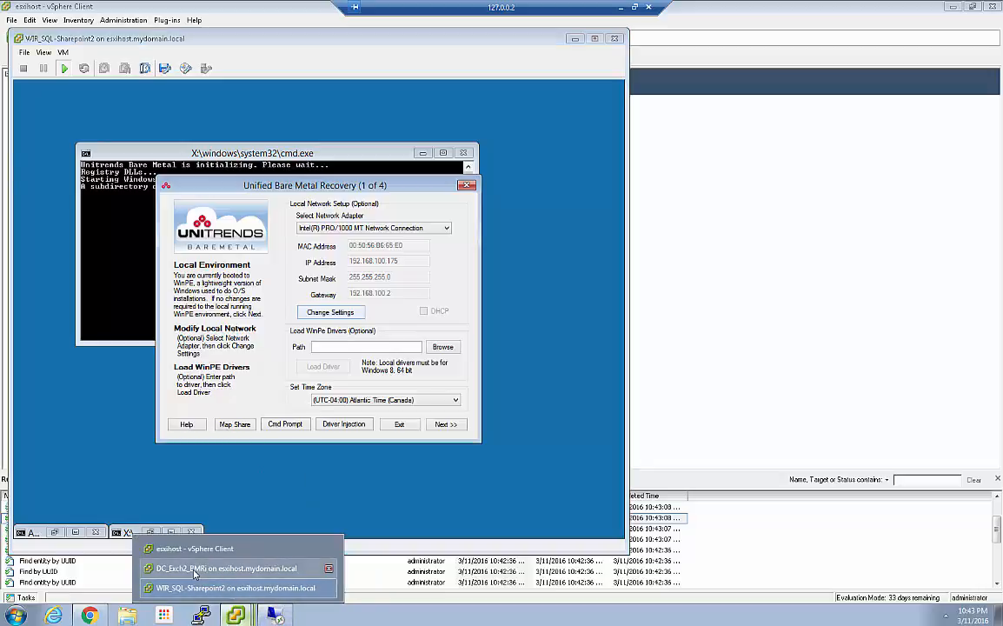
click(197, 569)
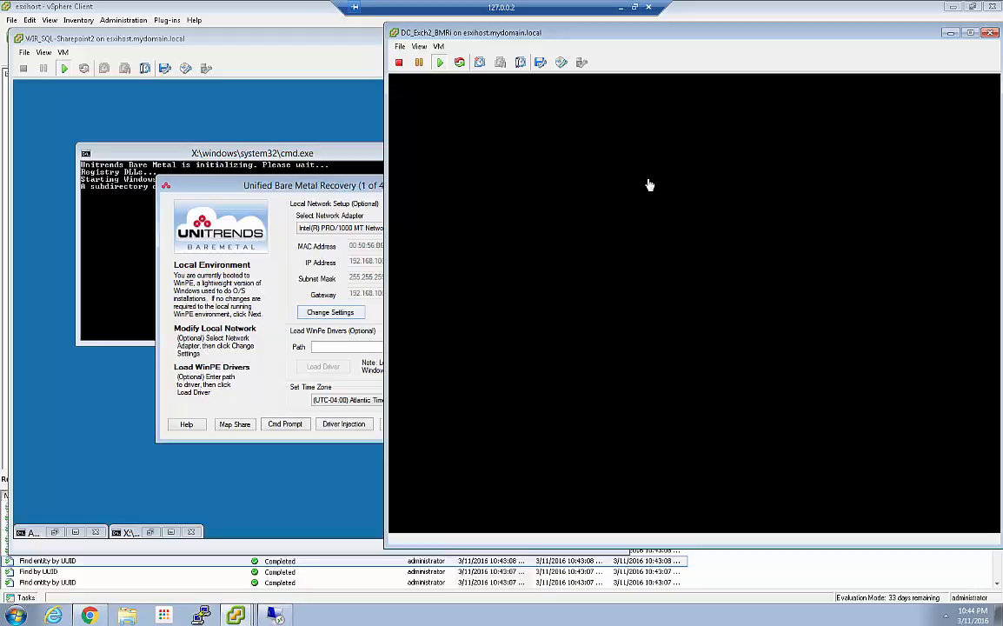
click(253, 38)
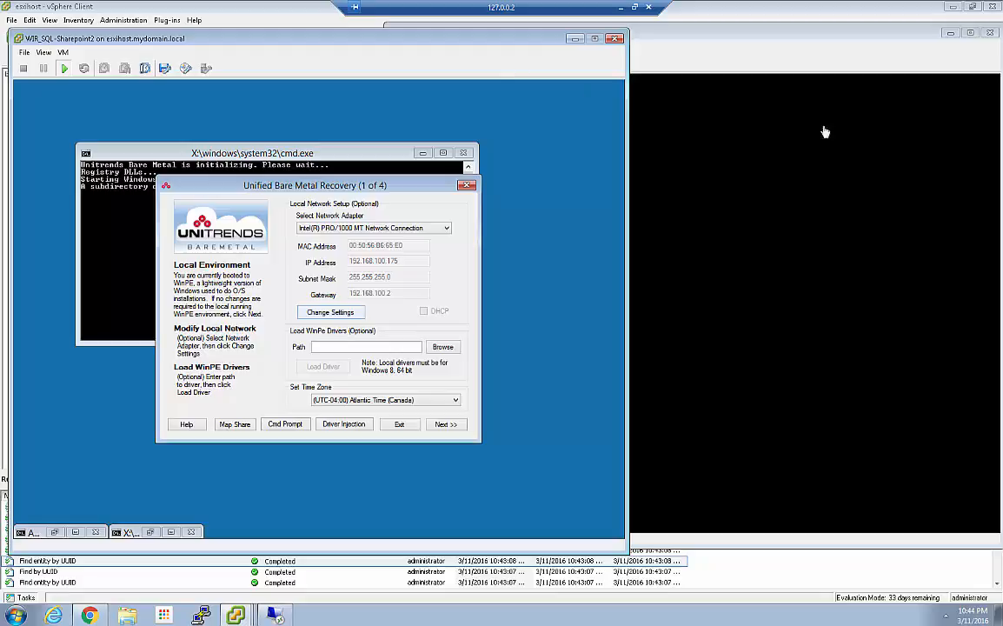
click(855, 83)
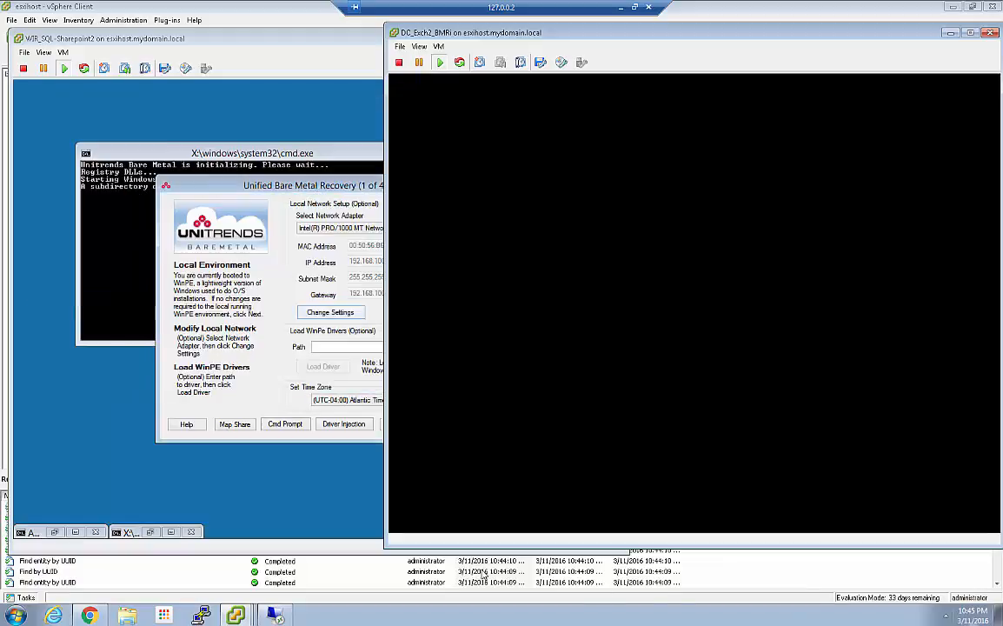
Step: Check the WIR_SQL-Sharepoint2 snapshot entry among the vSphere Client's recent tasks
click(352, 601)
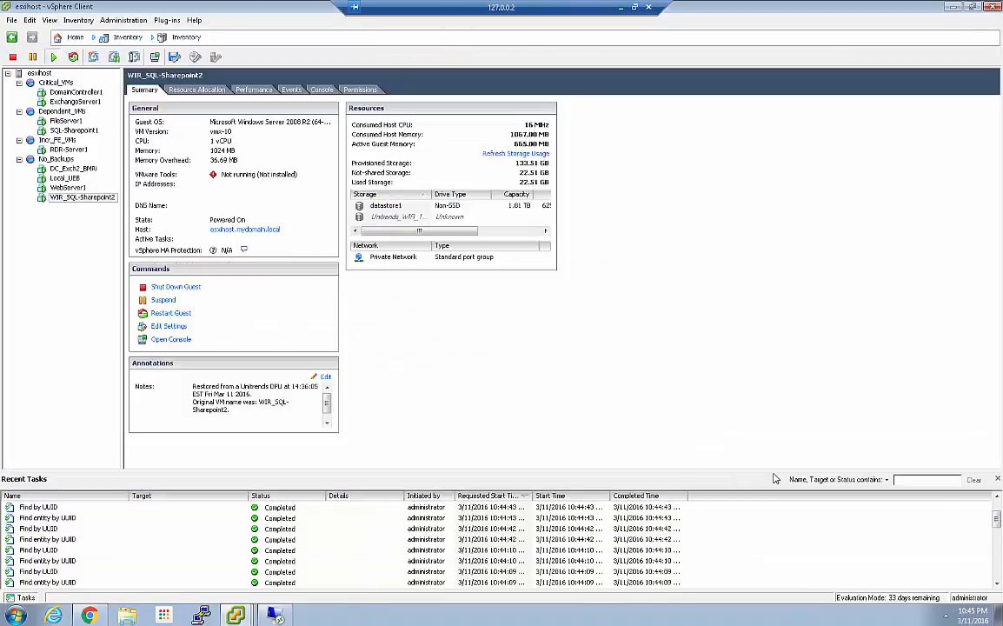
drag(997, 524, 997, 513)
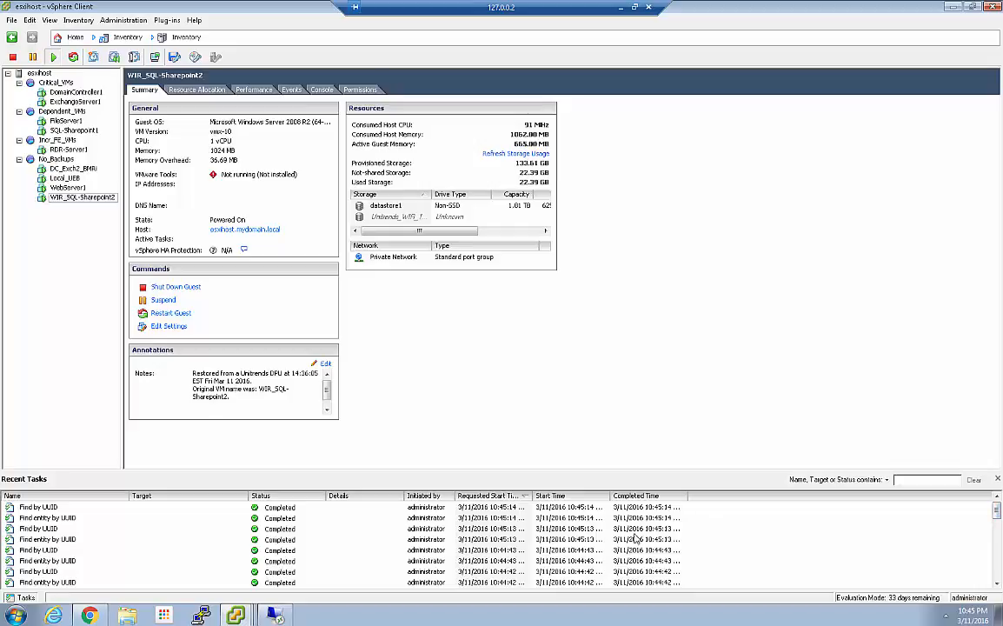
click(997, 572)
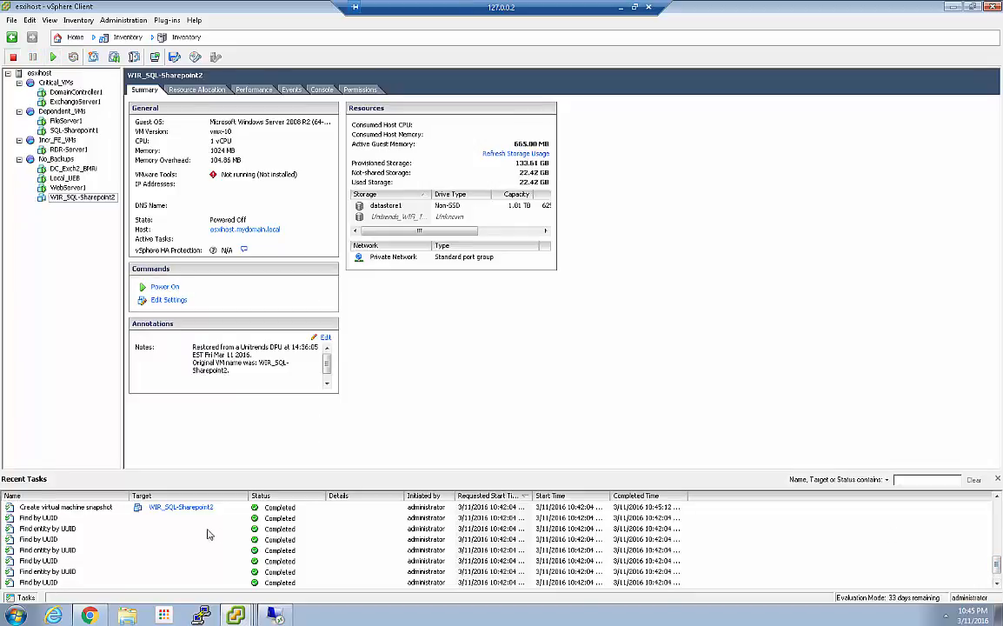
Step: Bring the WIR_SQL-Sharepoint2 and DC_Exch2_BMRi consoles back up and check their startup
click(235, 616)
click(193, 589)
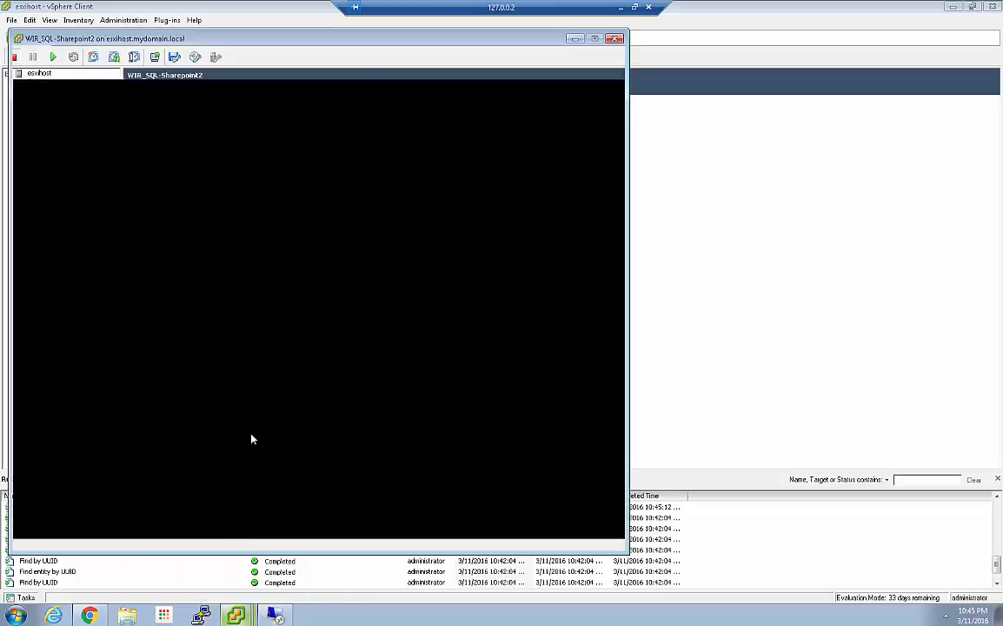
click(235, 615)
click(193, 566)
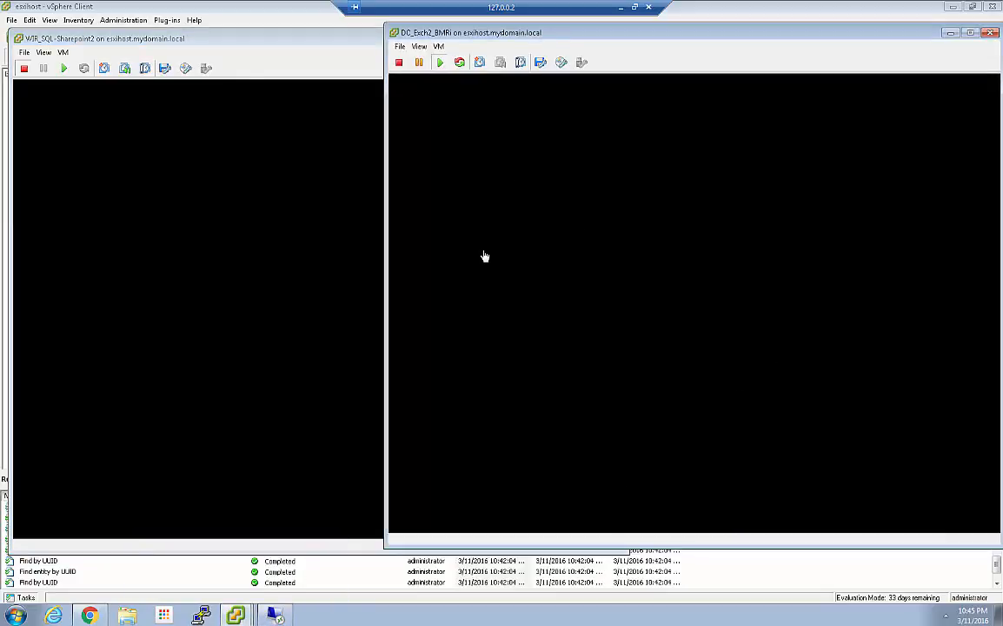
Step: Check WIR_SQL-Sharepoint2's summary in the vSphere Client, and recheck both virtual machine consoles for boot progress
click(266, 28)
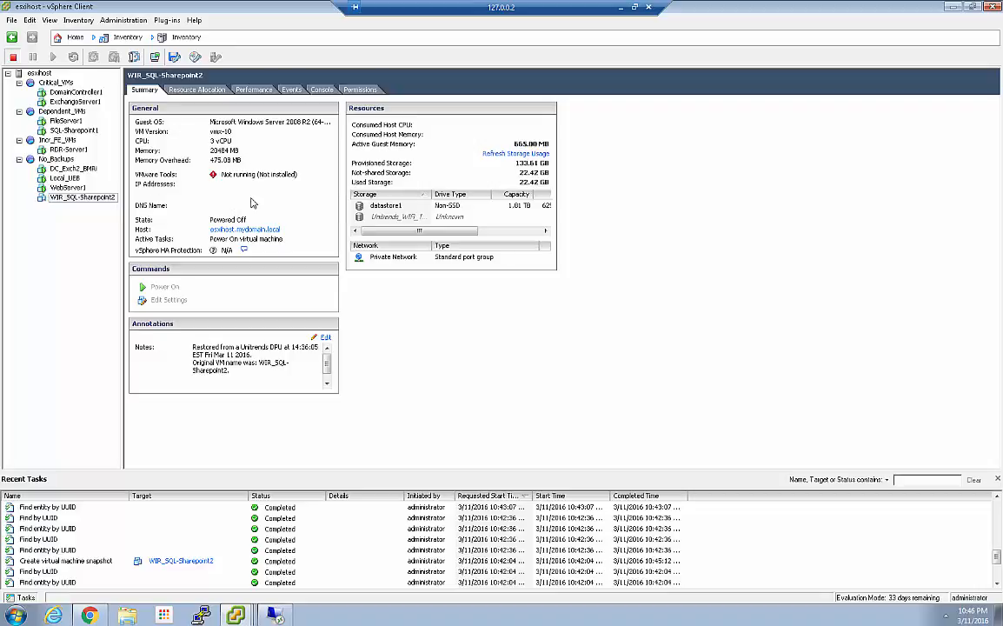
click(235, 616)
click(239, 588)
click(236, 616)
click(239, 569)
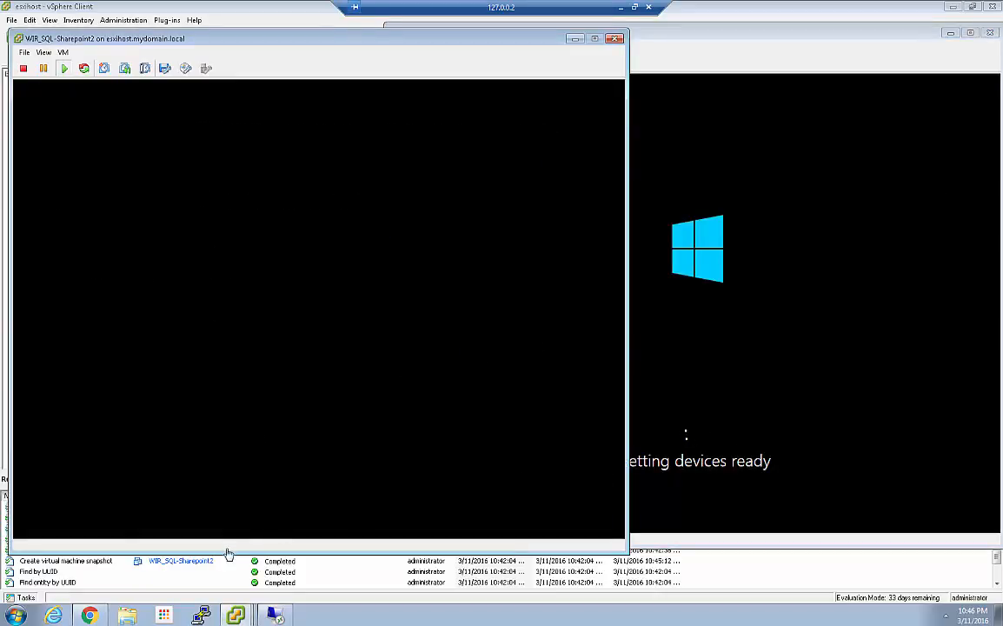
Step: Switch to the Unitrends interface, check WIR_SQL-Sharepoint2's recovery mode, and examine the dashboard's Active IR figure
click(89, 616)
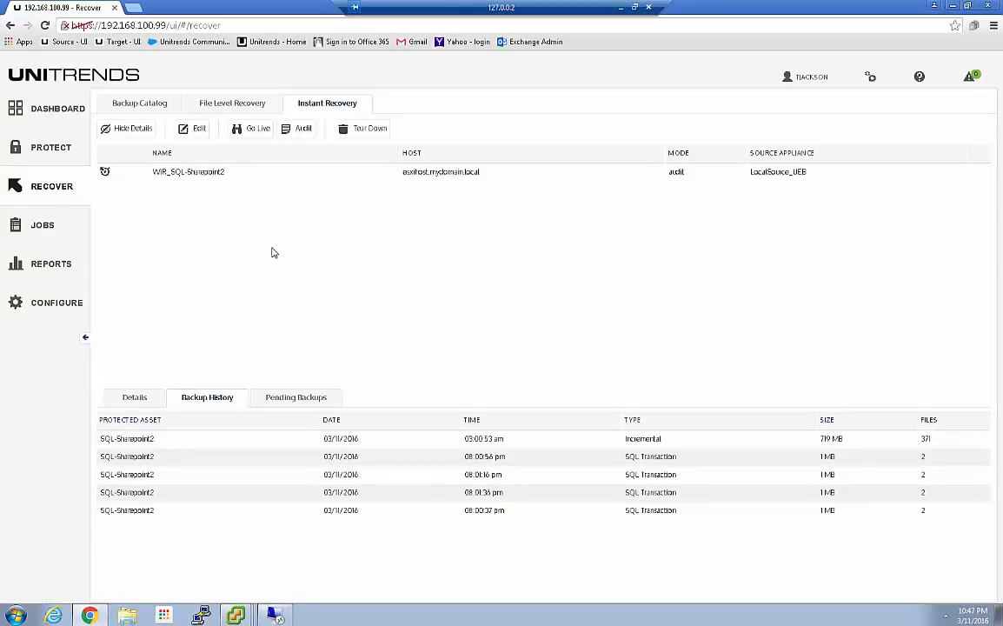
click(36, 103)
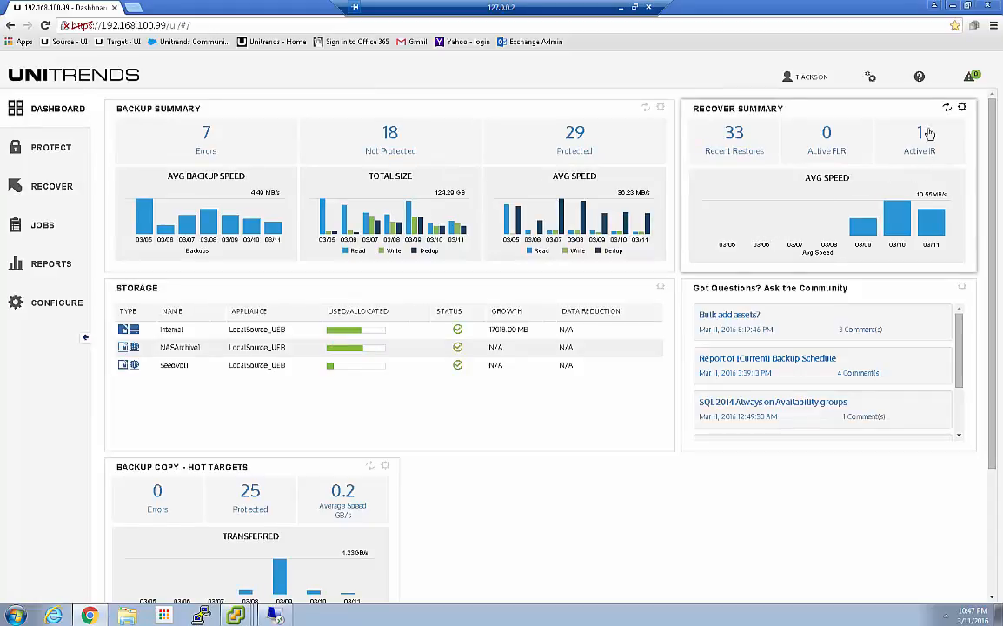
mouse_move(920, 137)
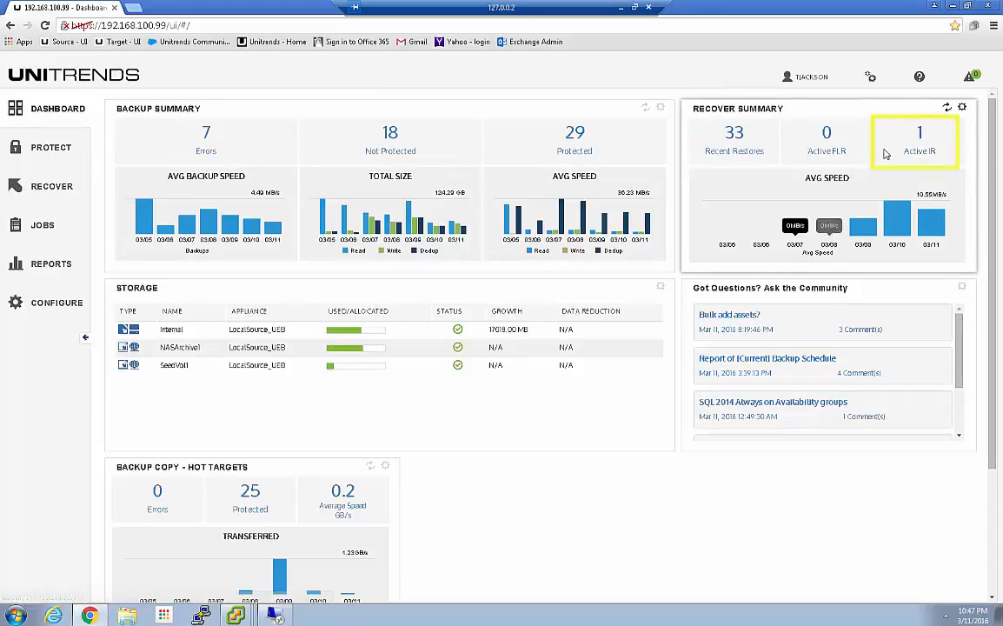
Step: Open the active instant recoveries from the dashboard and view the details of WIR_SQL-Sharepoint2
click(921, 140)
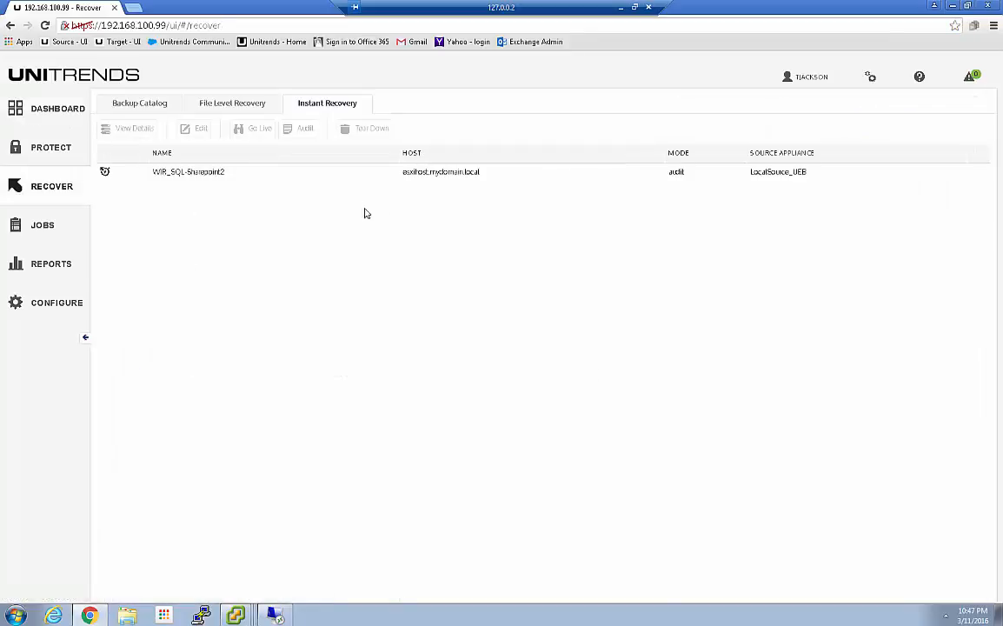
click(497, 178)
click(129, 129)
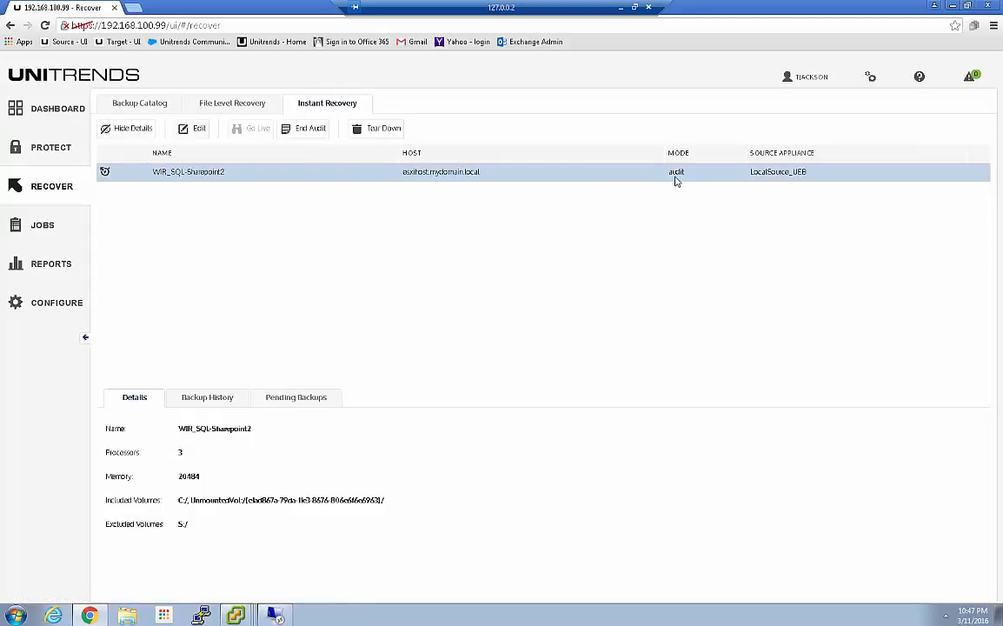
Step: Check the boot progress in the WIR_SQL-Sharepoint2 console, and return to the Unitrends interface
click(235, 616)
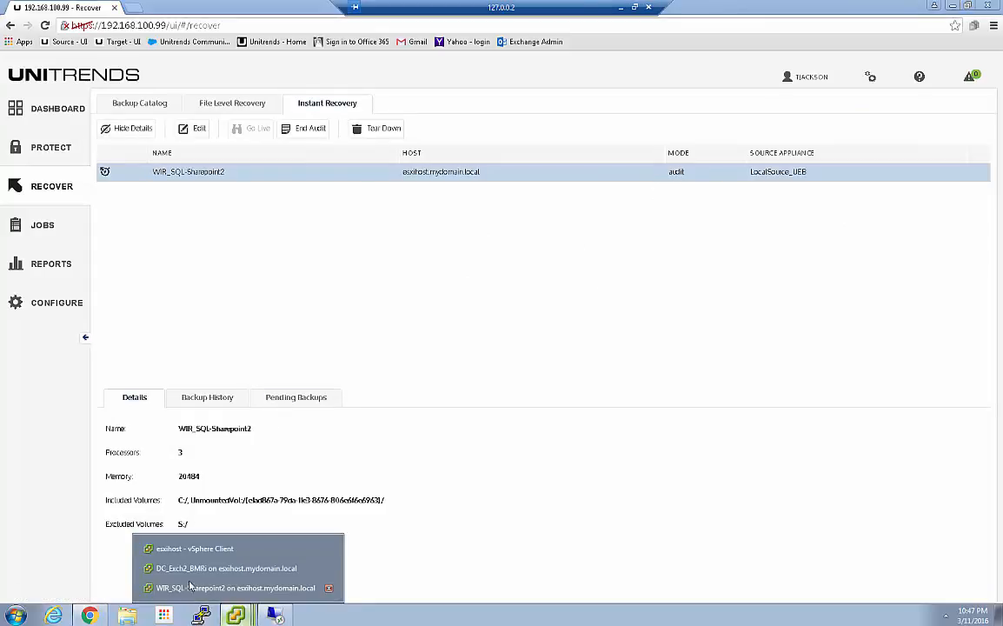
click(191, 587)
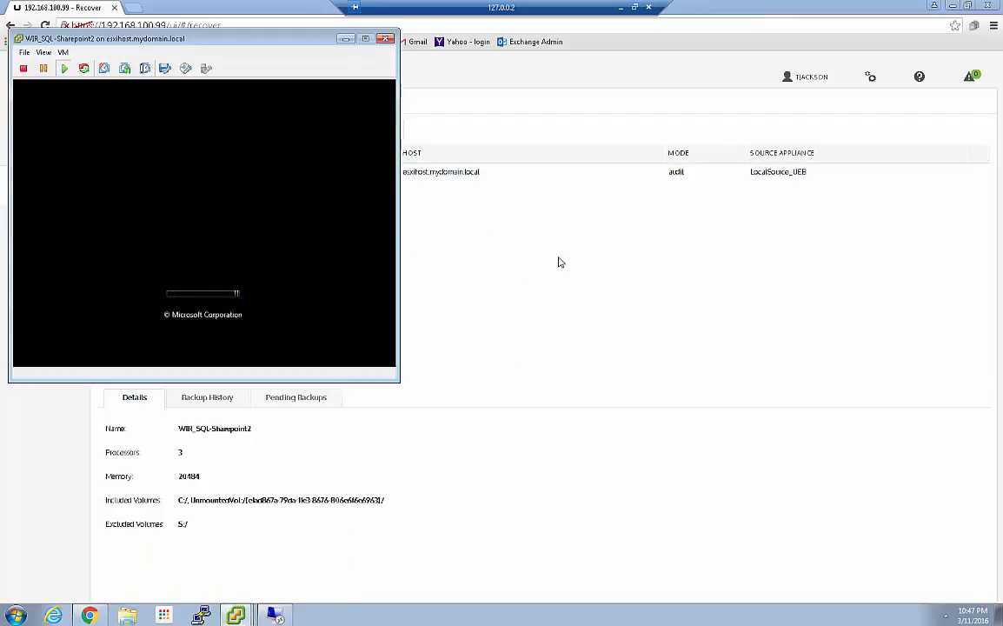
click(521, 262)
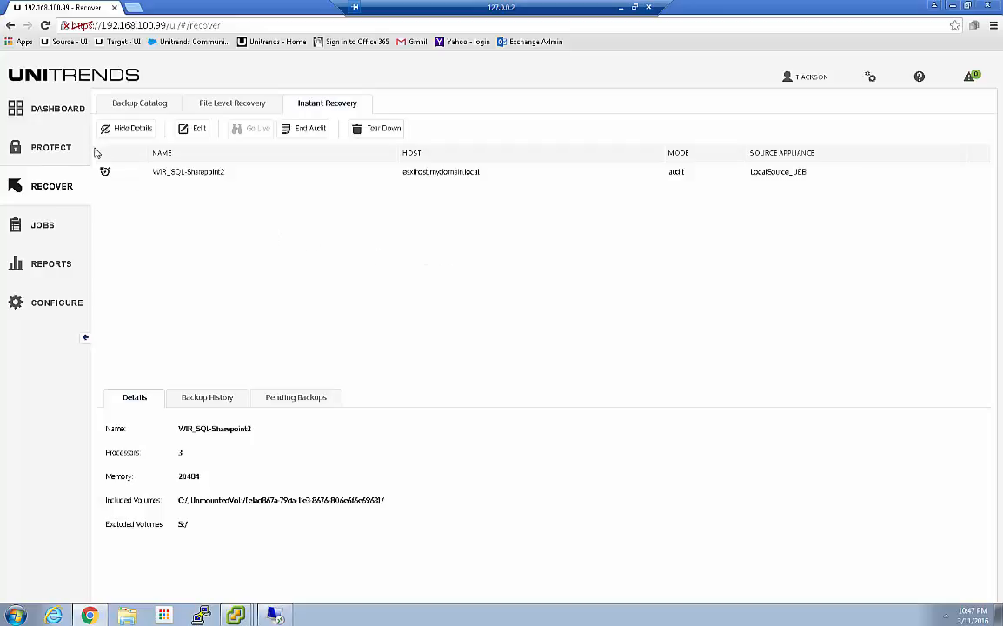
Step: Review the recent system jobs sorted by newest start time, check the recent jobs list, and return to the dashboard
click(44, 226)
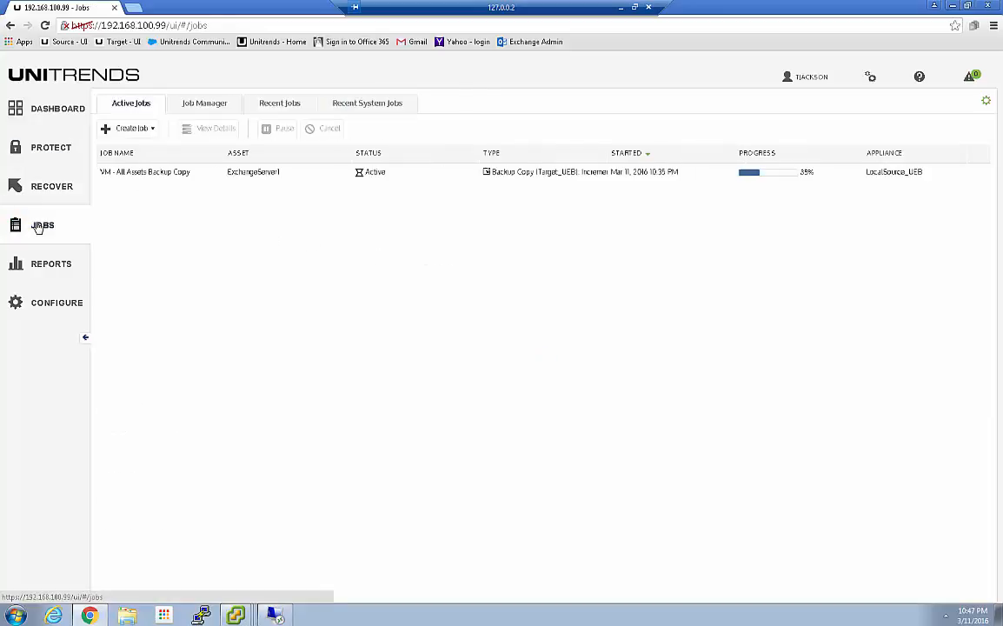
click(359, 106)
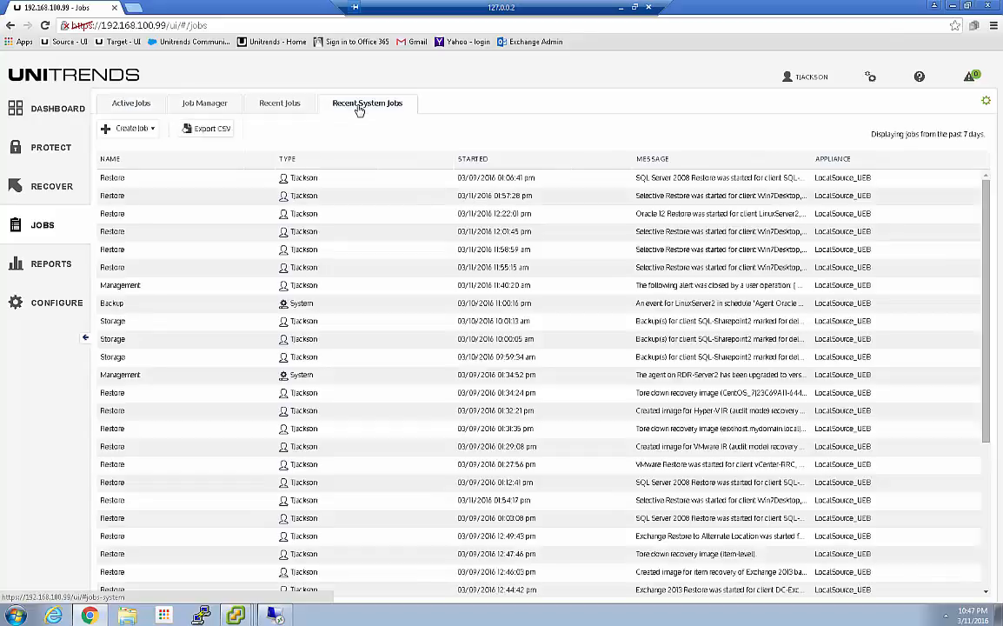
click(477, 160)
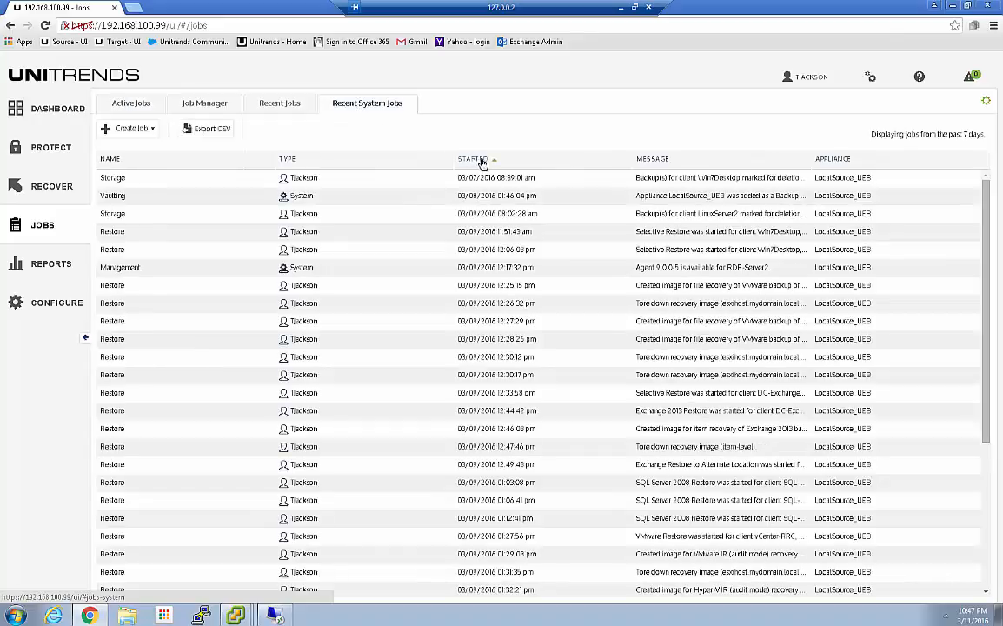
click(484, 161)
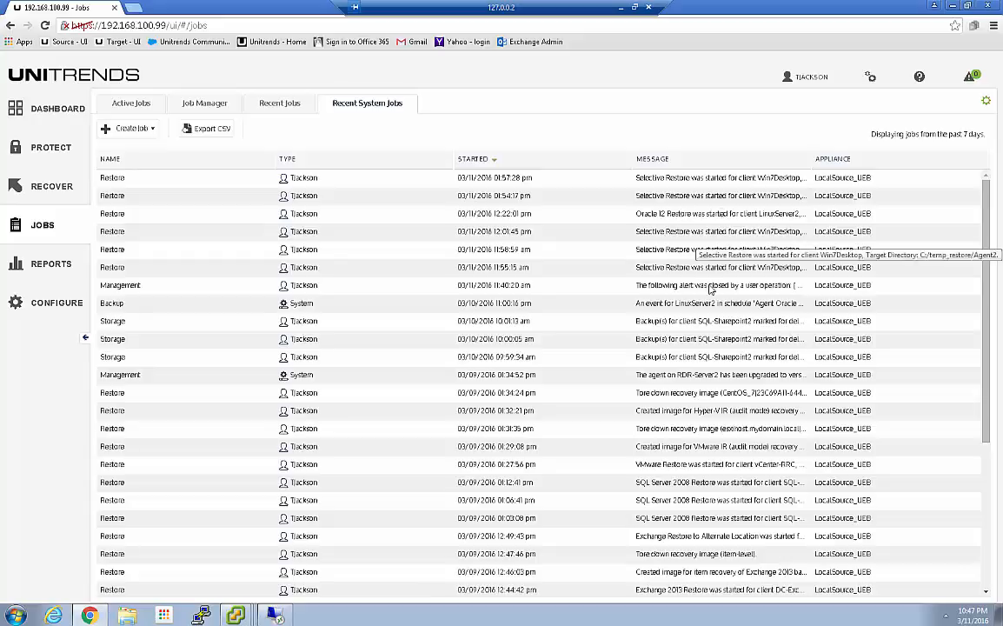
click(280, 104)
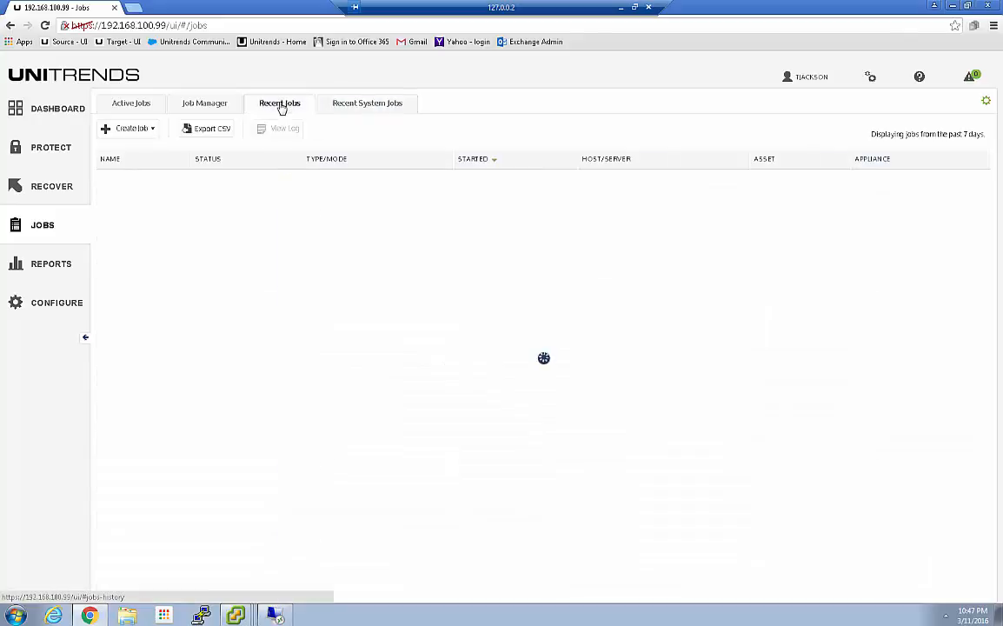
click(382, 104)
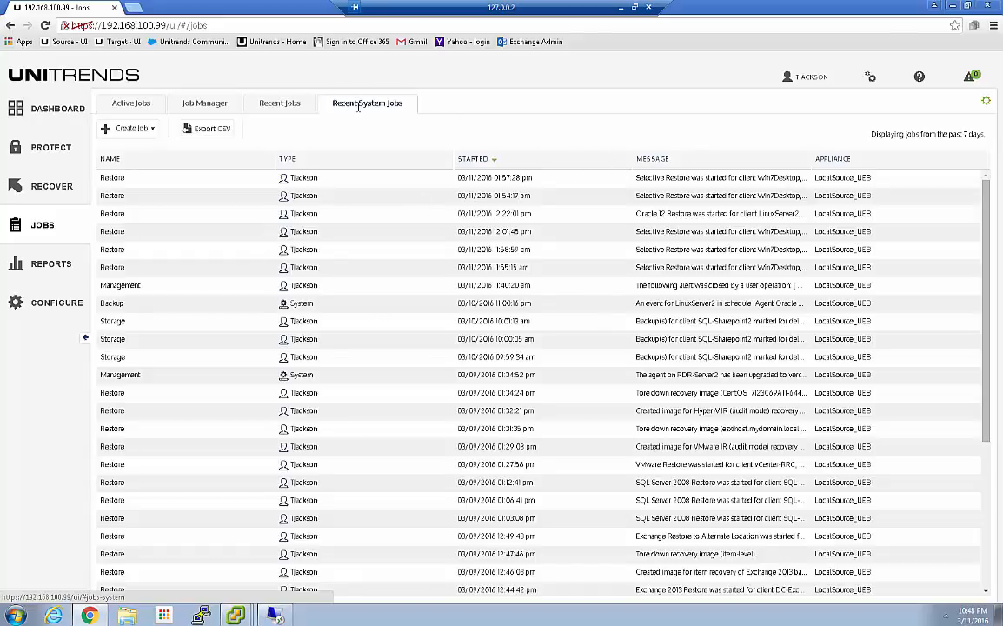
click(279, 106)
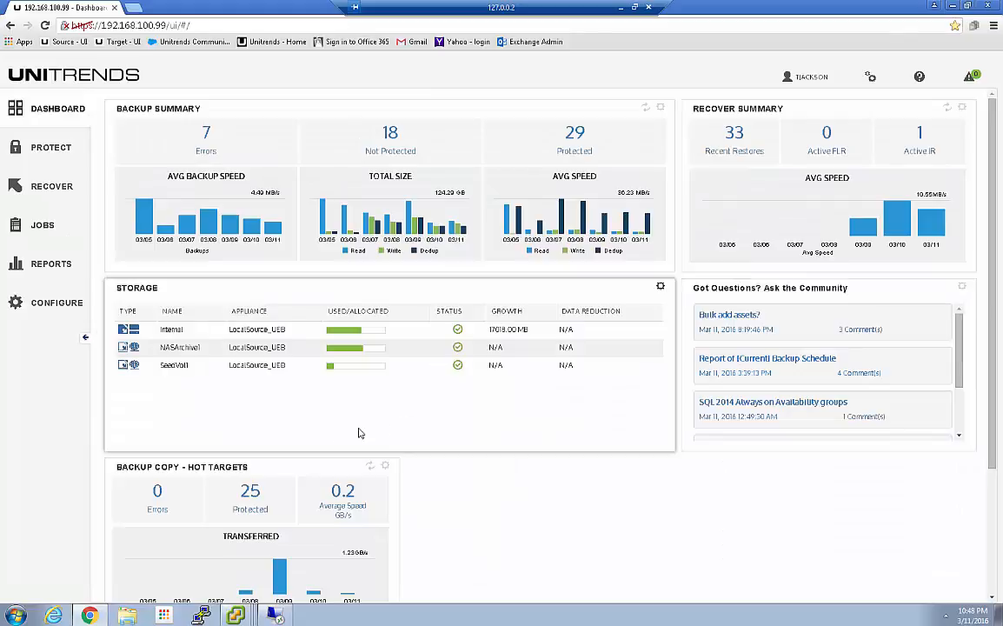
Step: Switch to the vSphere consoles of WIR_SQL-Sharepoint2 and DC_Exch2_BMRi to check their startup side by side
mouse_move(273, 615)
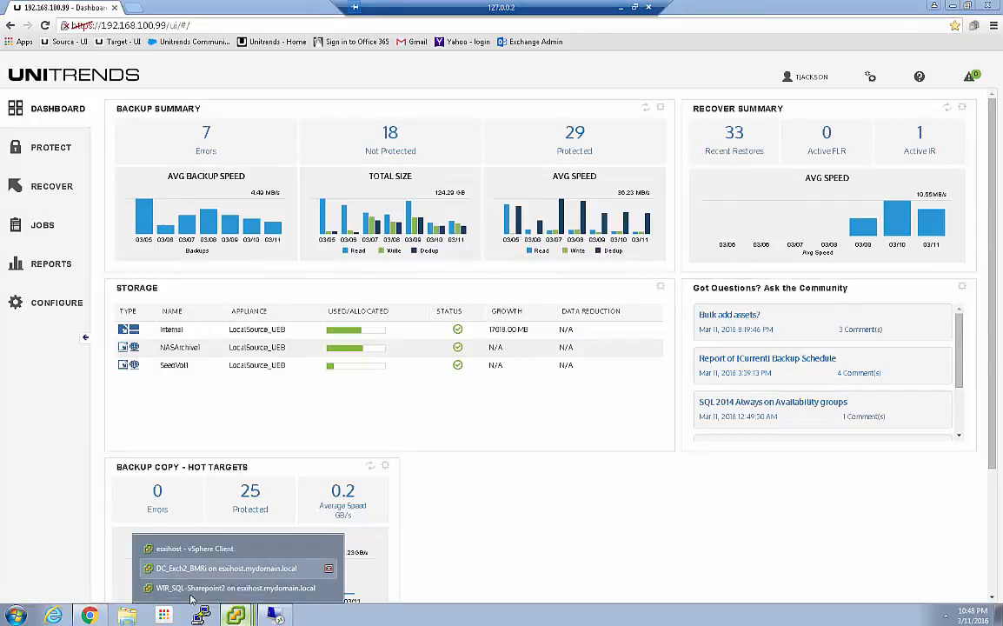
click(252, 537)
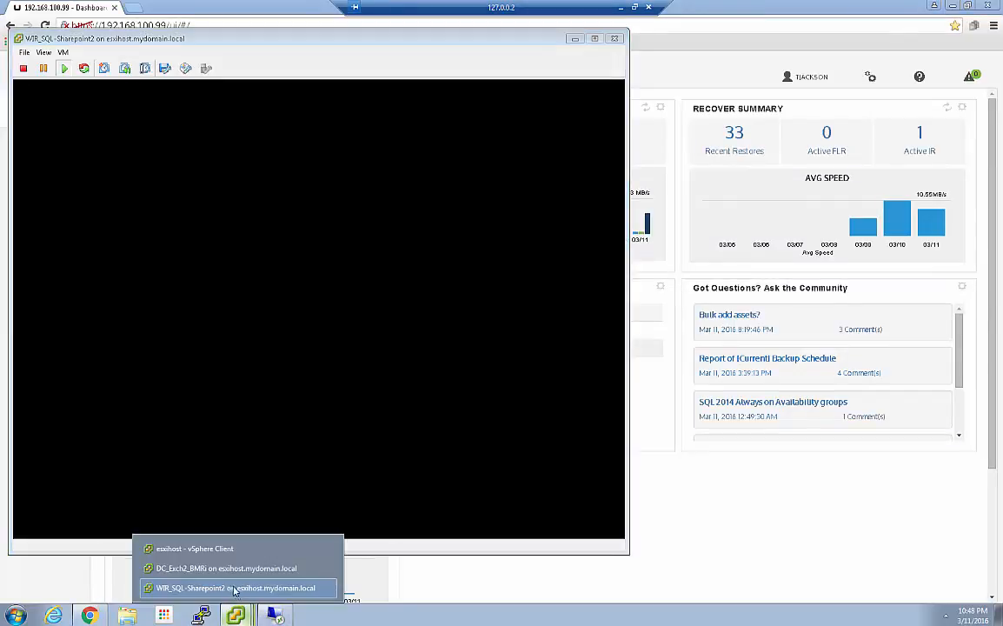
click(271, 567)
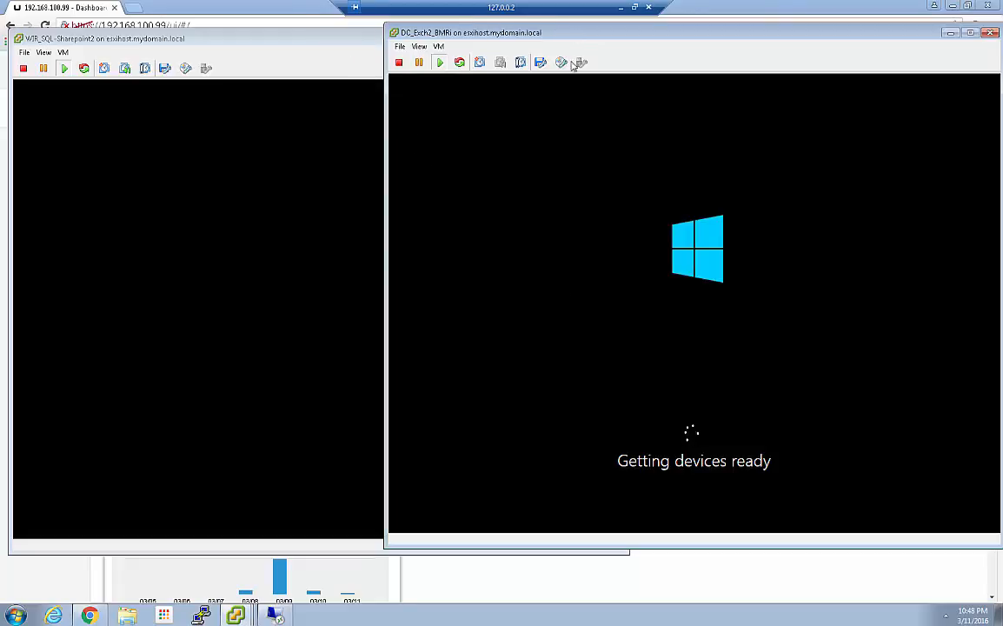
Step: Review the hardware settings of DC_Exch2_BMRi, and close its properties without changing anything
click(437, 46)
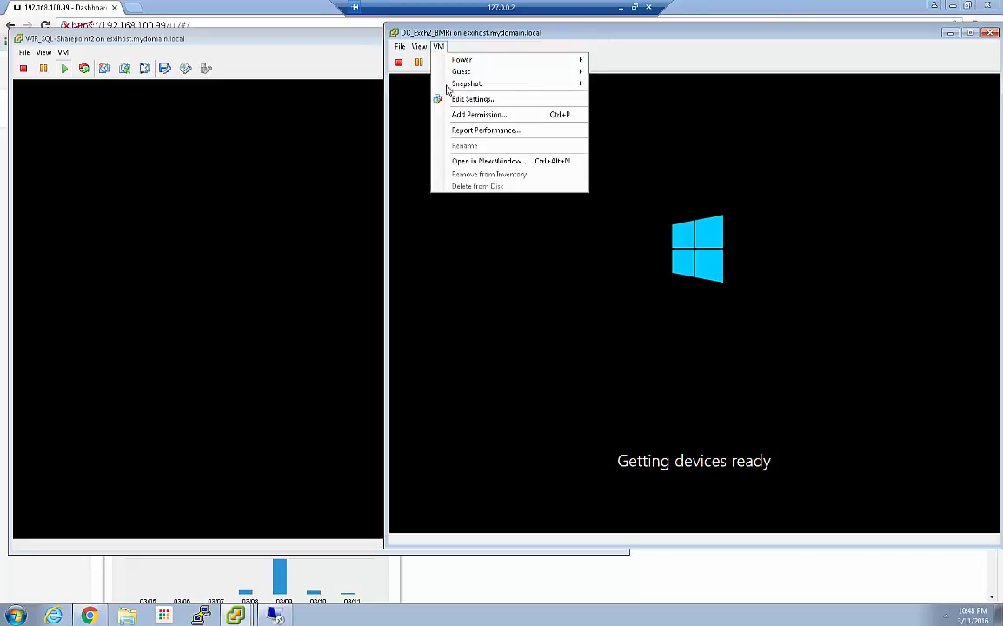
click(473, 99)
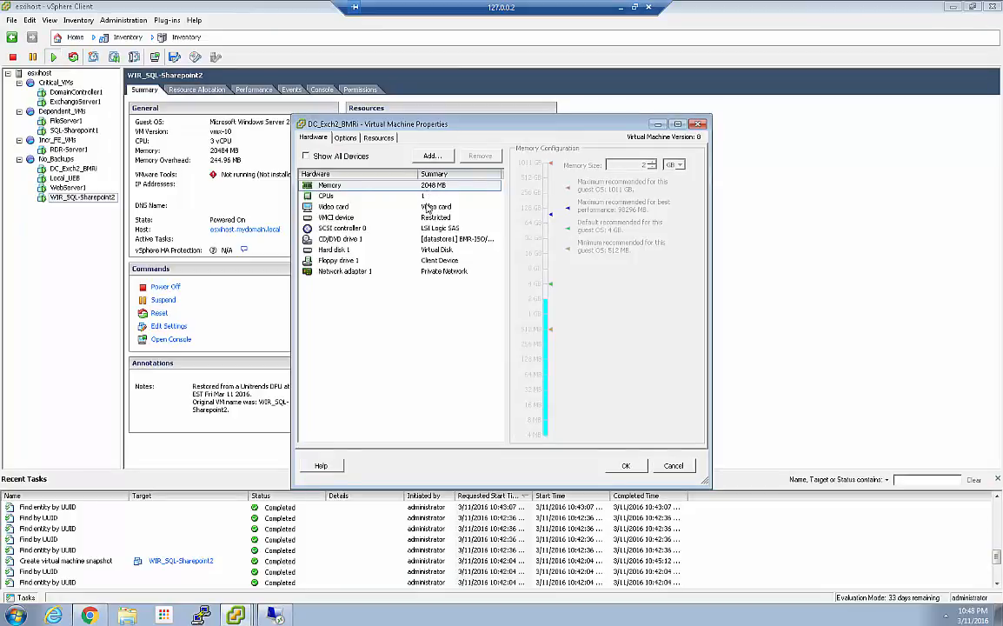
click(662, 464)
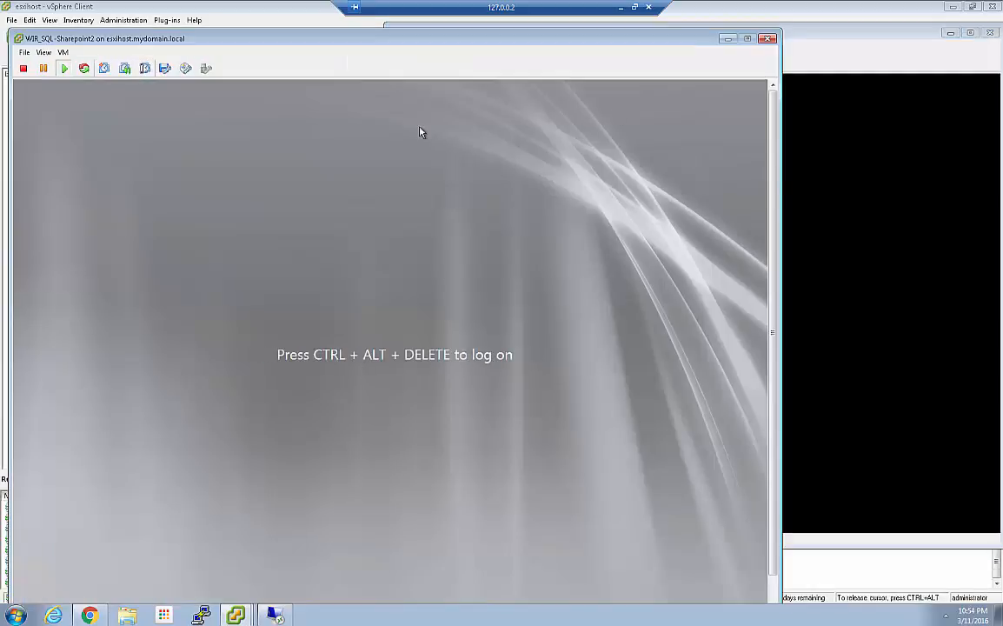
Step: Send Ctrl+Alt+Del to the WIR_SQL-Sharepoint2 guest to reach its password logon screen, and close its console
click(63, 52)
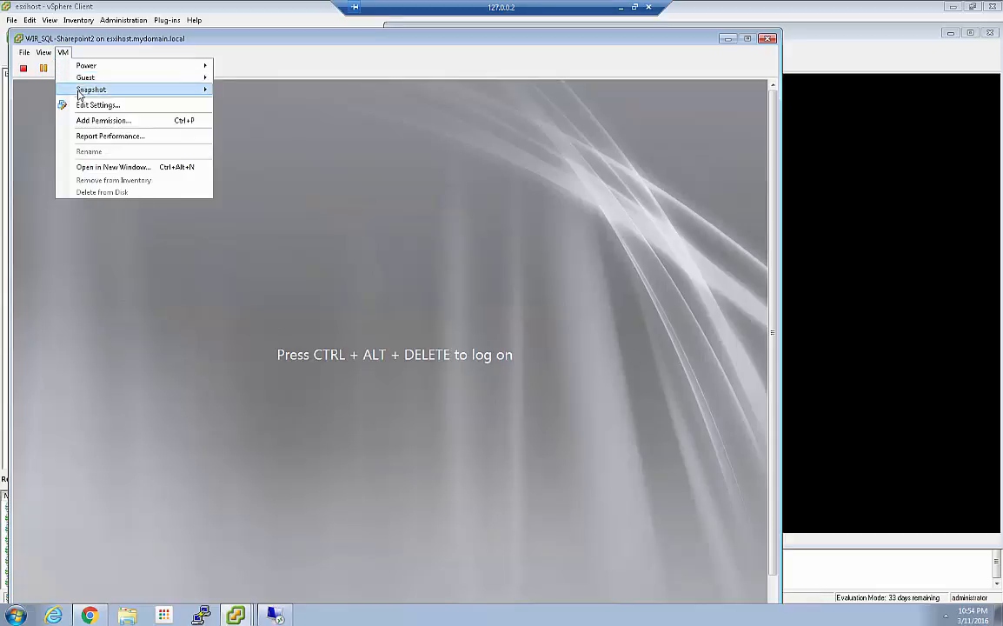
mouse_move(117, 77)
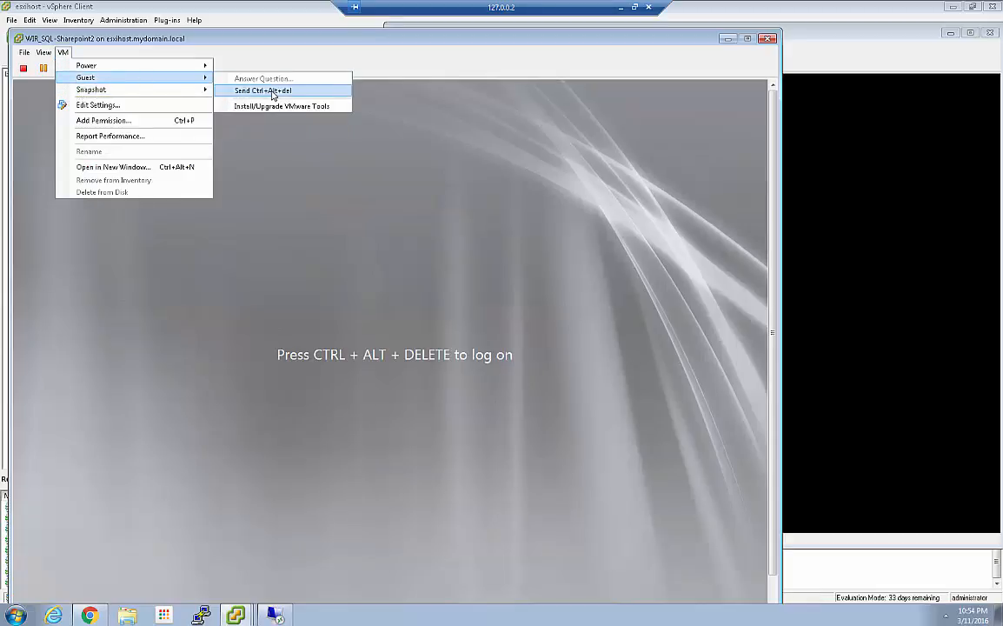
click(256, 90)
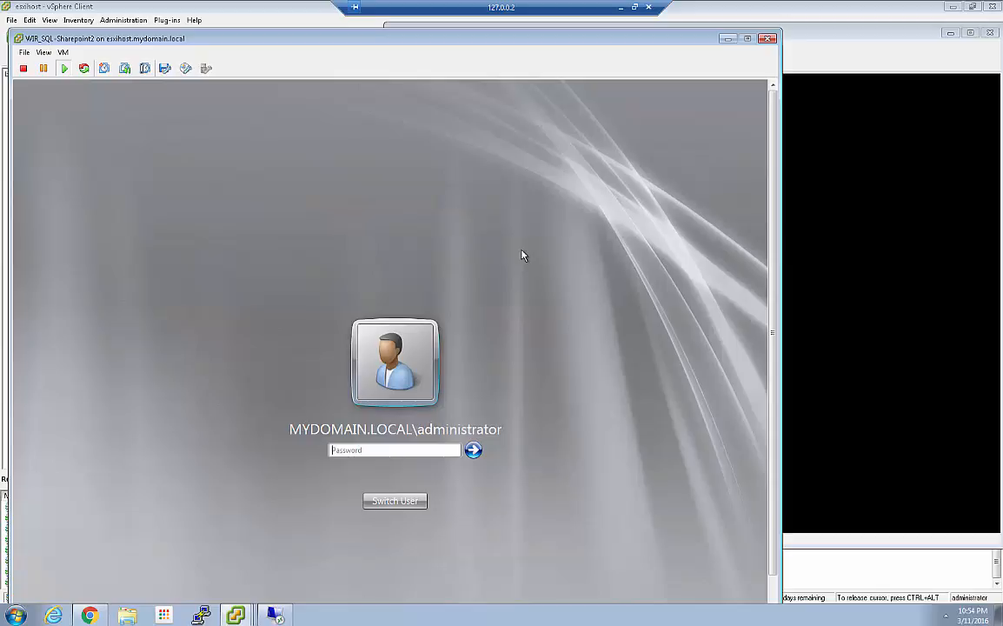
click(767, 39)
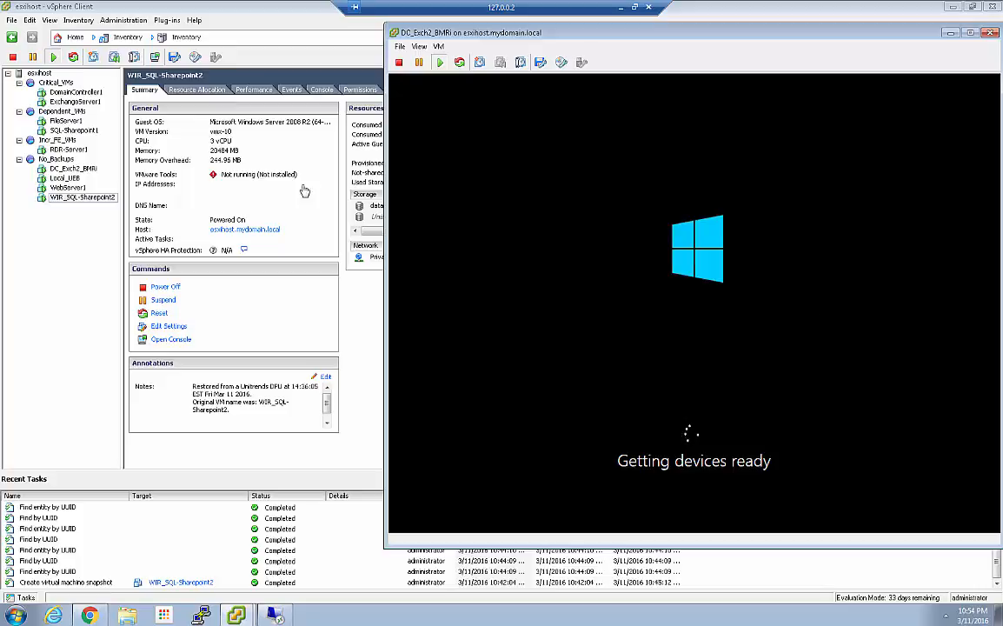
Step: Compare the summaries of DC_Exch2_BMRi and ExchangeServer1, and put away the vSphere Client and the DC_Exch2_BMRi console
click(69, 169)
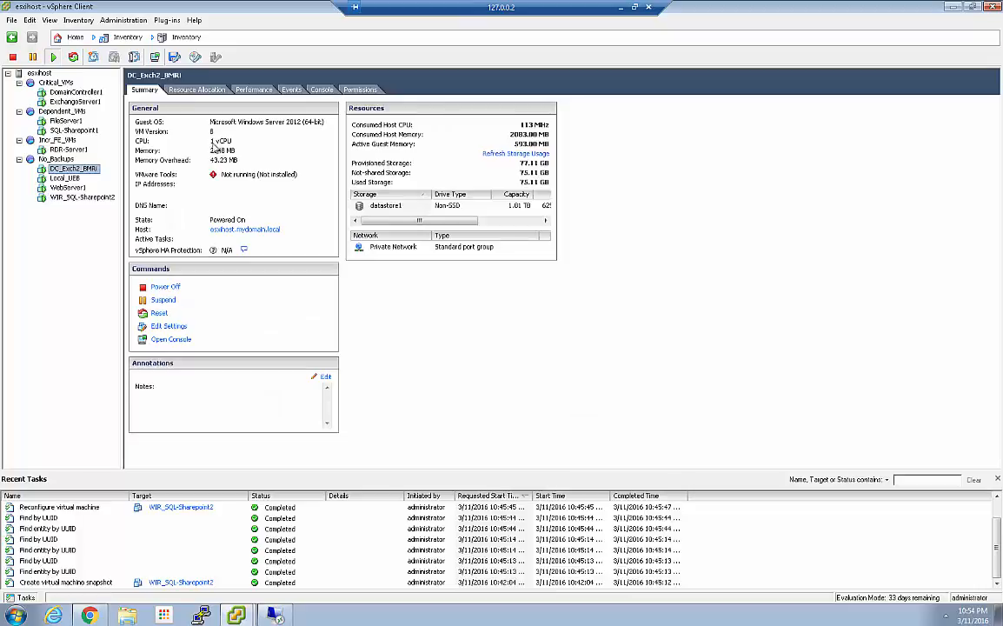
click(77, 102)
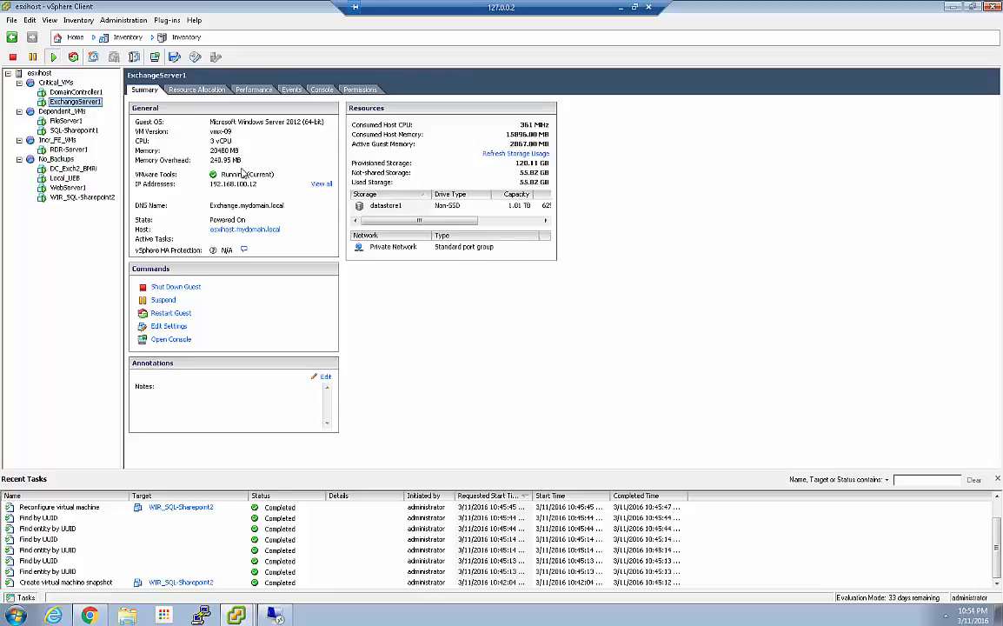
click(951, 8)
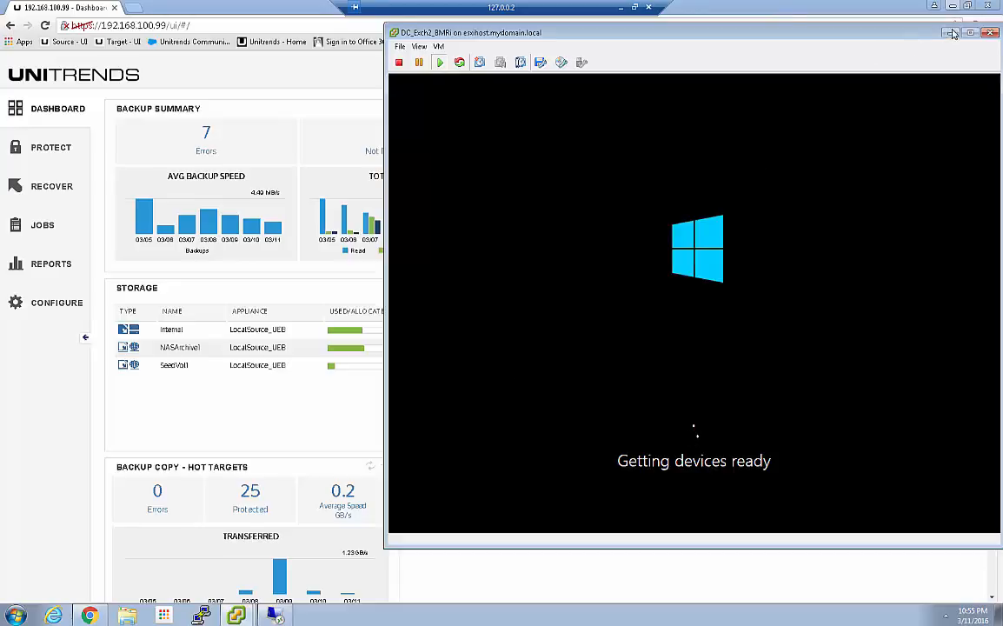
click(991, 34)
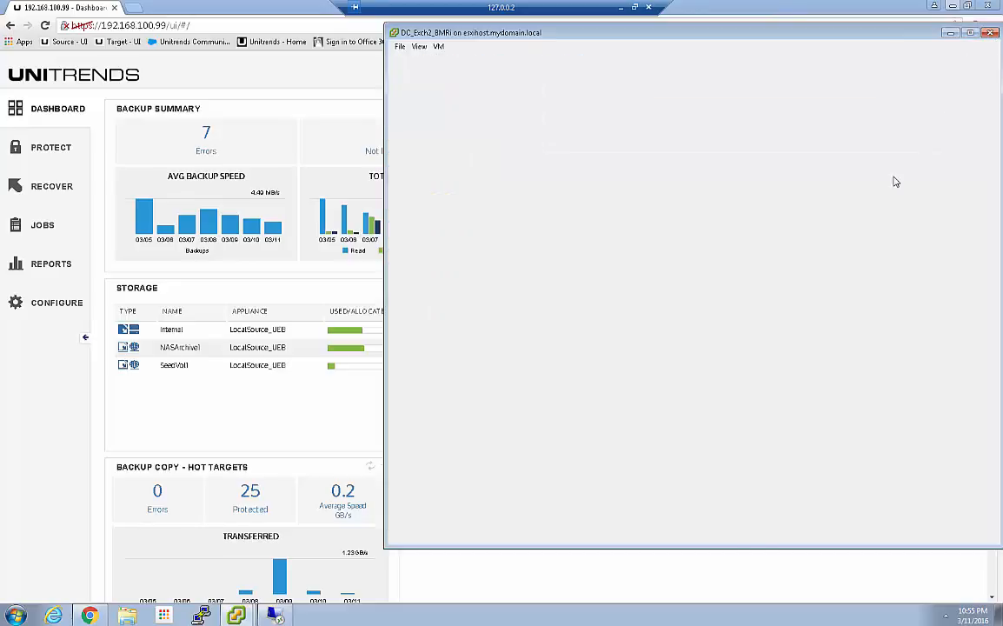